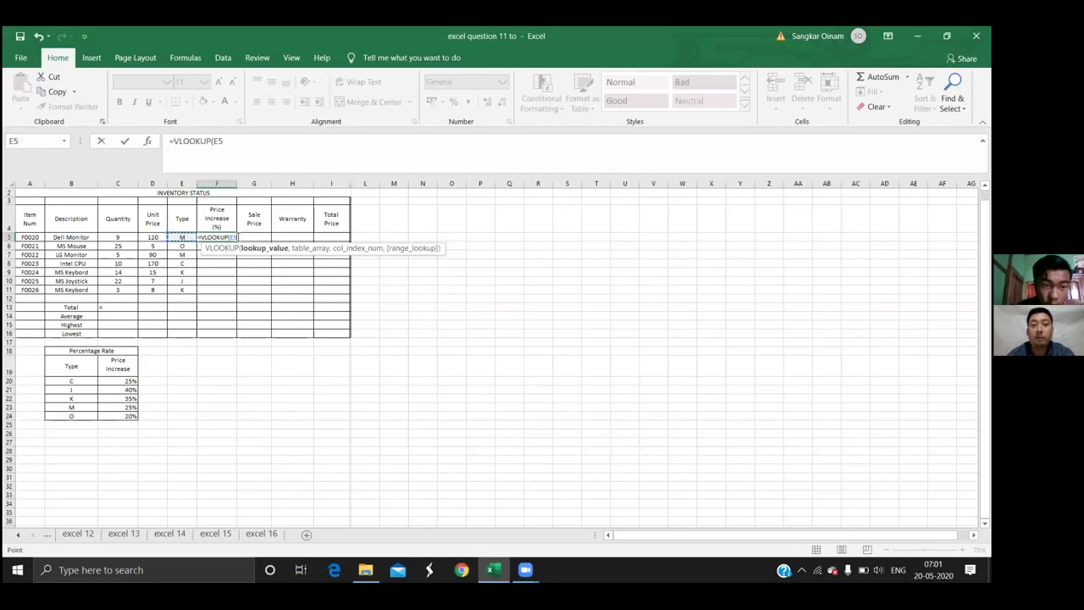
Add the Percentage Rate table range to the VLOOKUP formula in F5 as the absolute reference $B$19:$C$24
type(".")
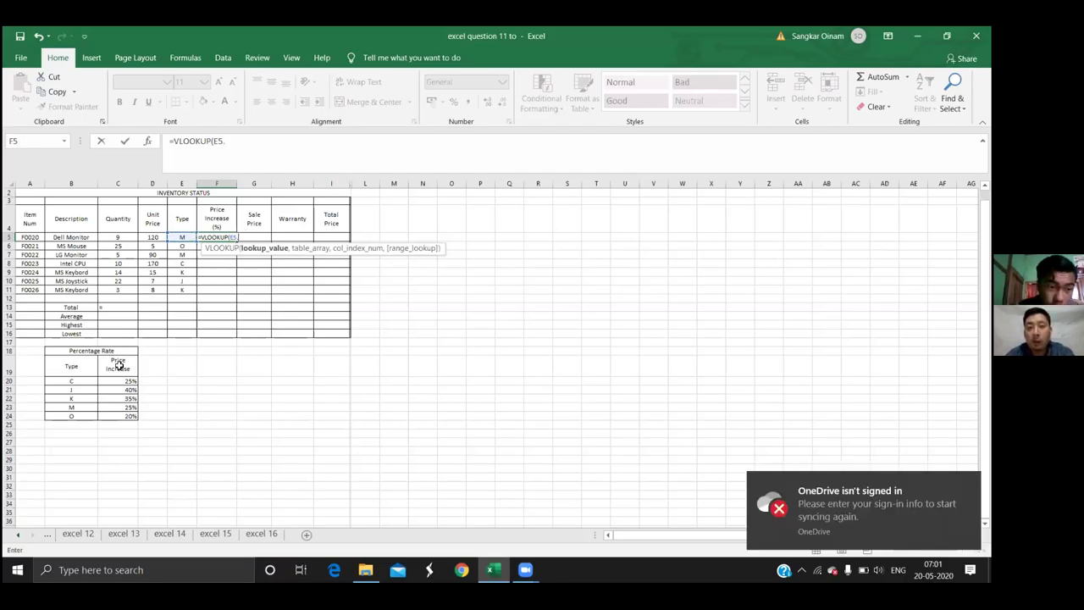
left_click_drag(119, 364, 98, 415)
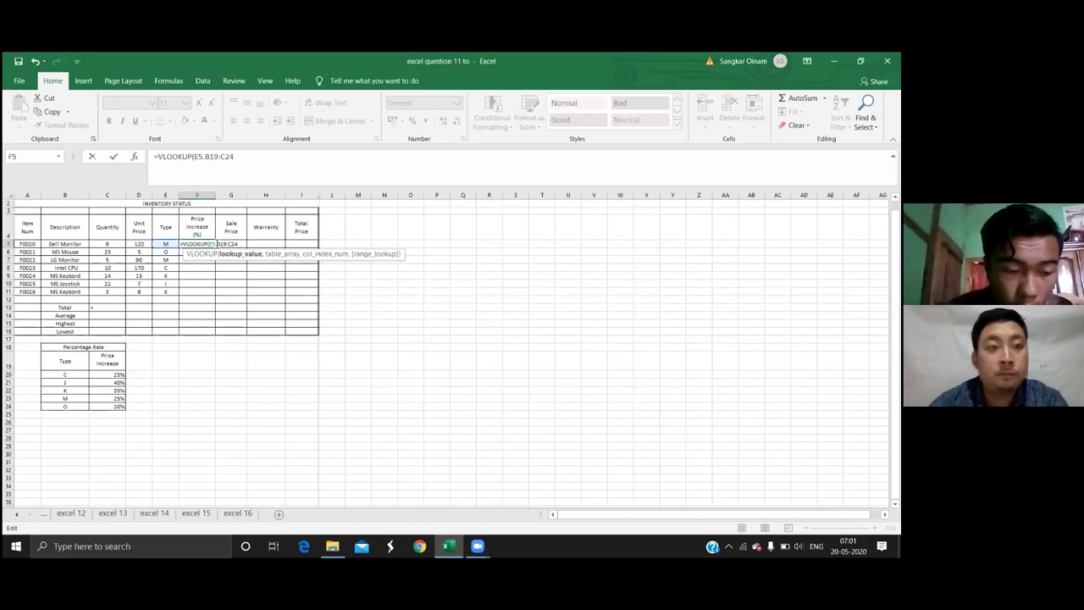
key("F2")
type("$")
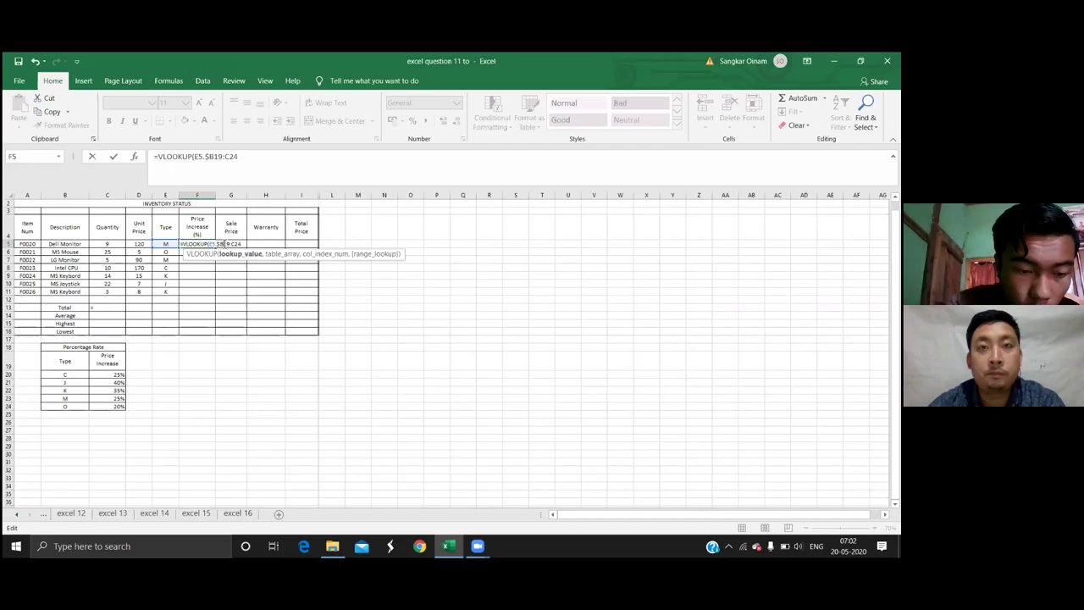
type("$")
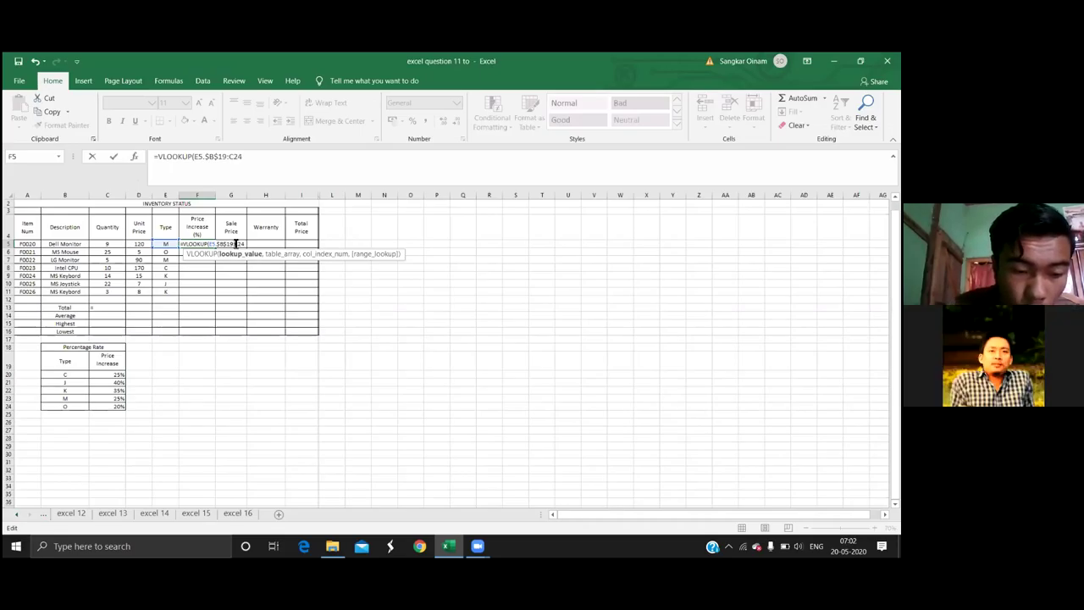
type("$B")
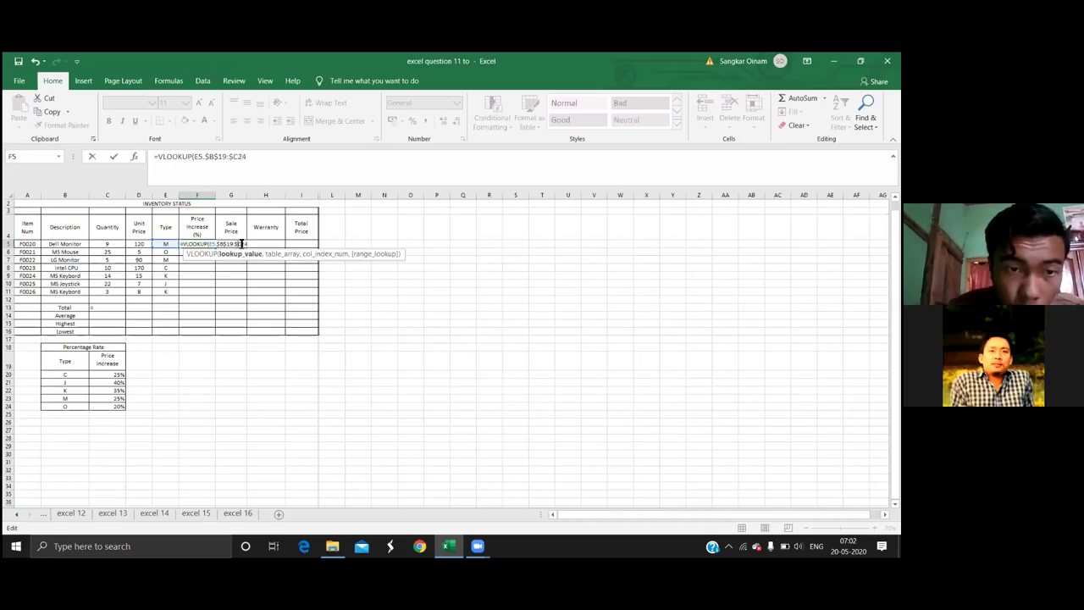
type("$")
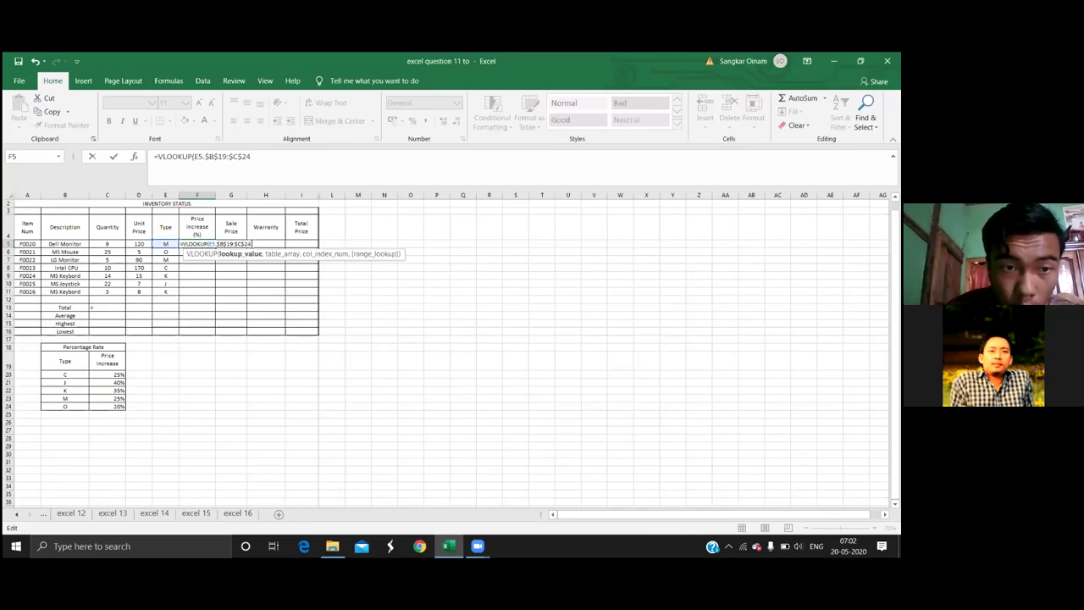
type(",")
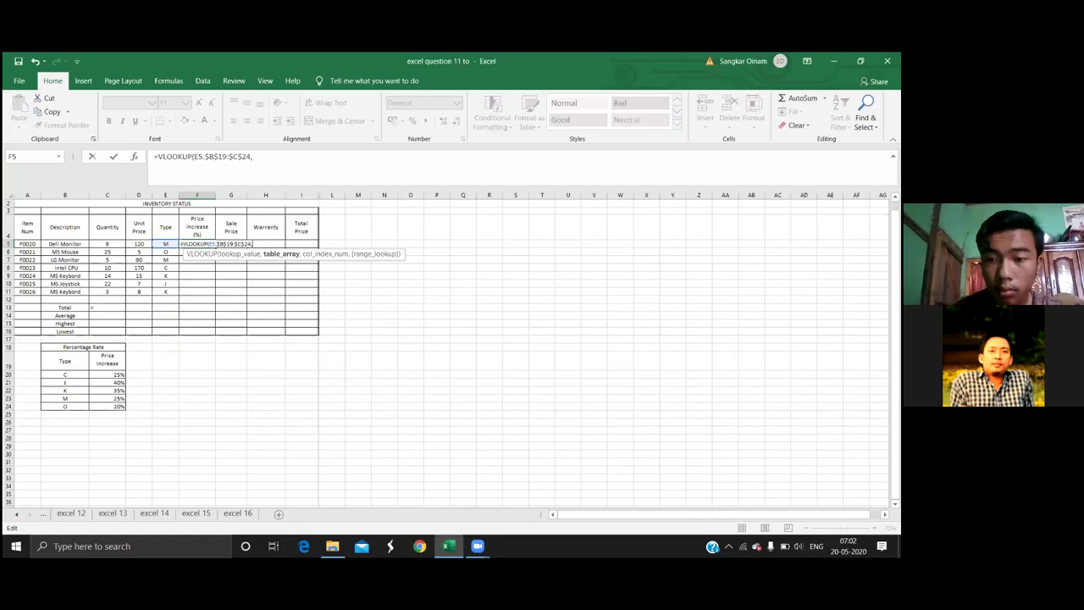
Raise the system speaker volume
left_click(798, 547)
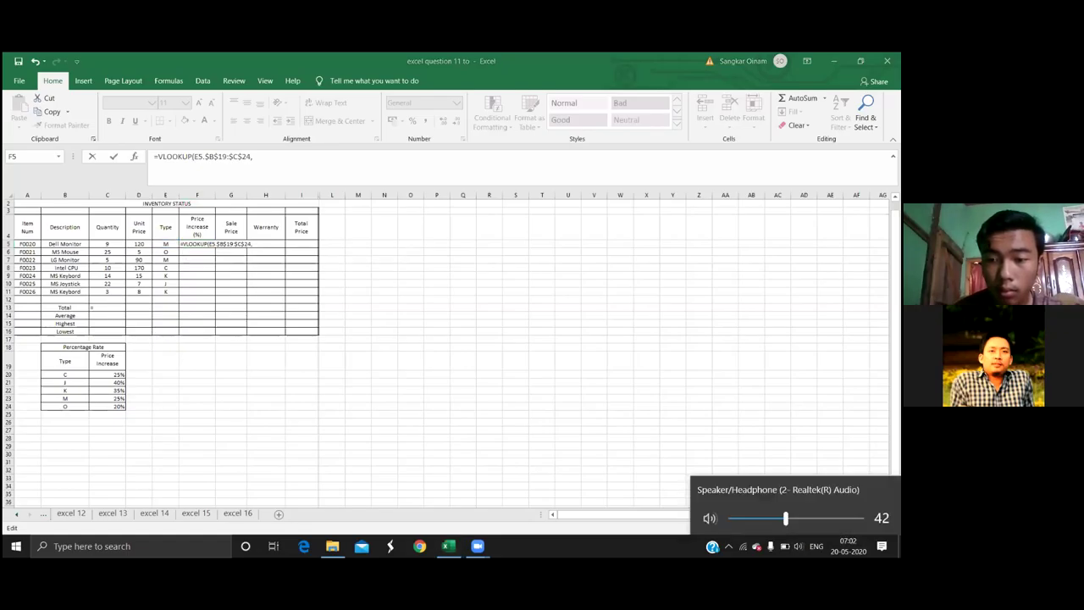
left_click_drag(785, 518, 831, 517)
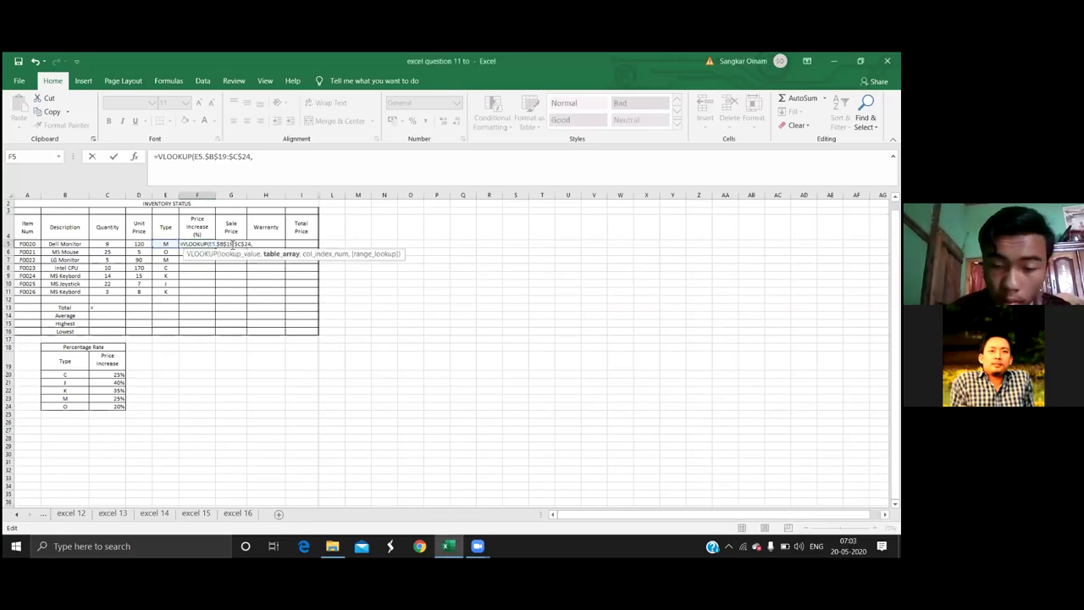
Change the table range in the F5 VLOOKUP formula to $B$20:$C$24
key("BackSpace")
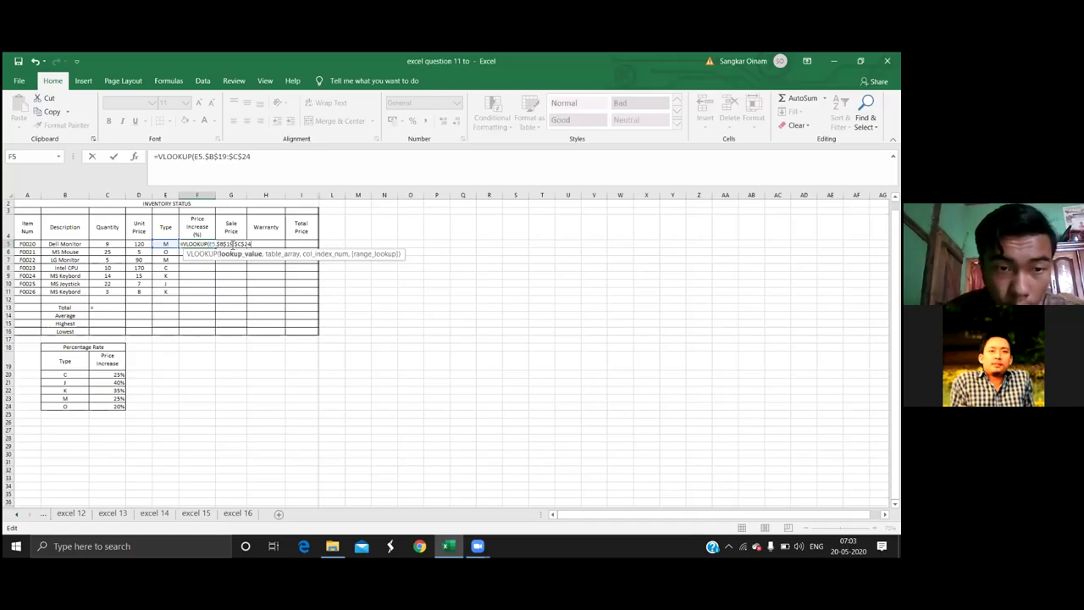
key("BackSpace")
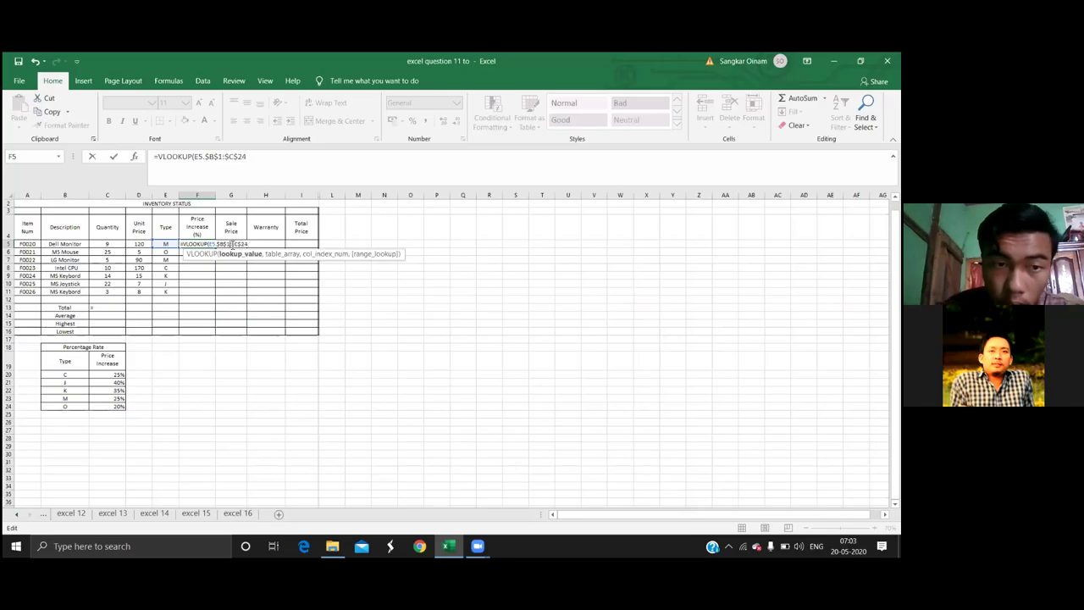
key("BackSpace")
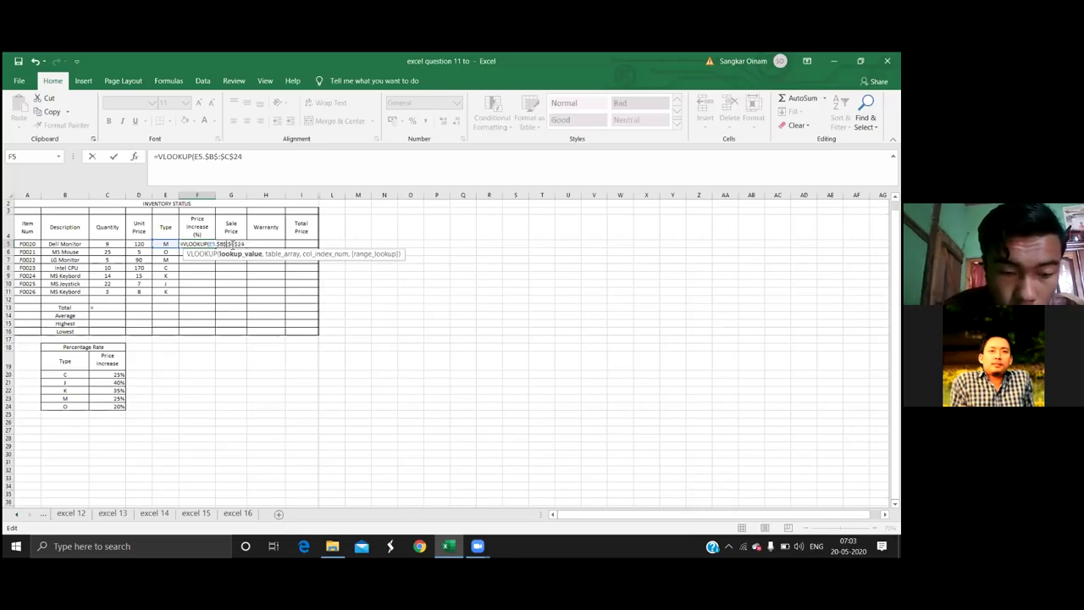
type("20")
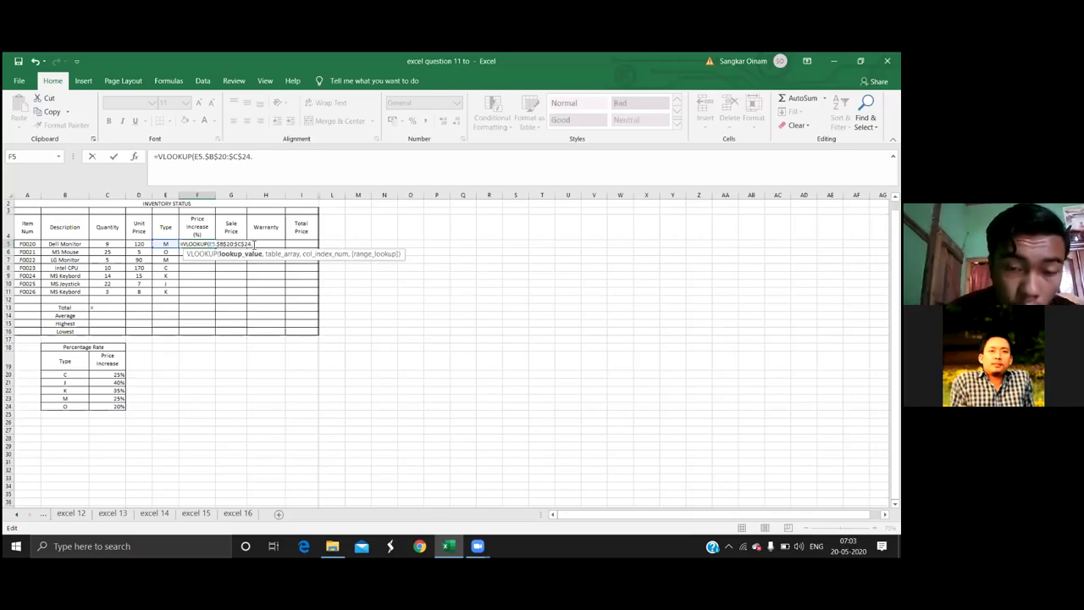
Complete the F5 VLOOKUP formula with column index 2 and range lookup 0, and try to enter it
type(",")
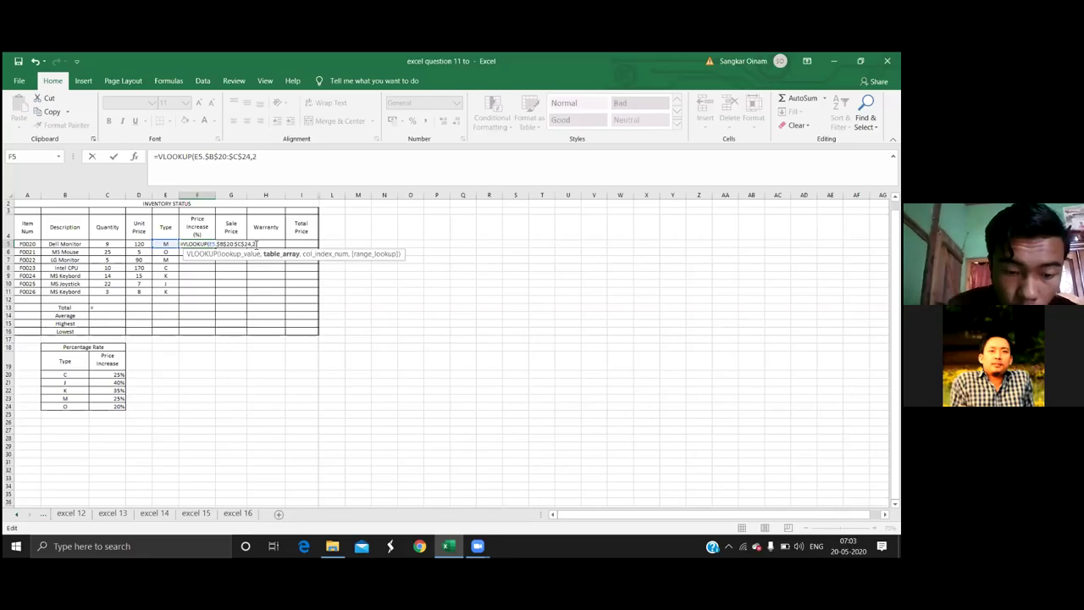
type("2,")
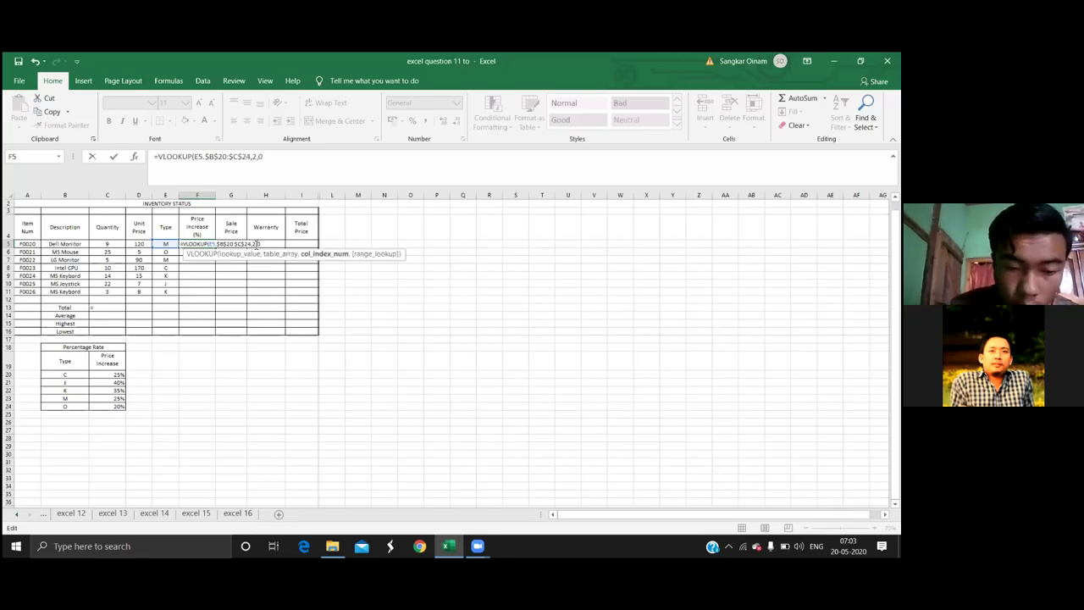
type("0)")
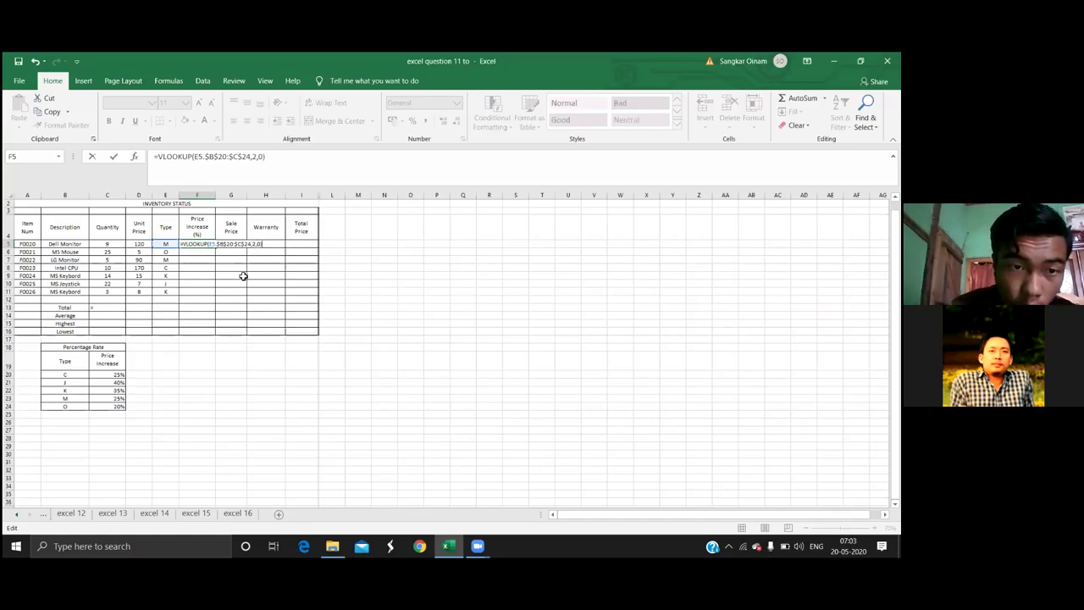
key("Return")
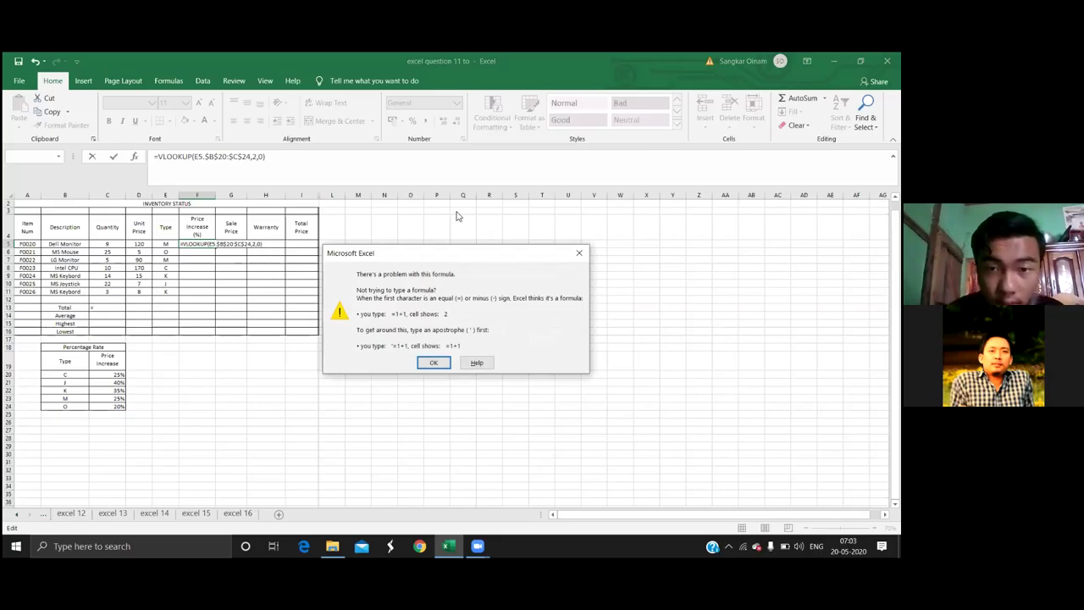
key("Return")
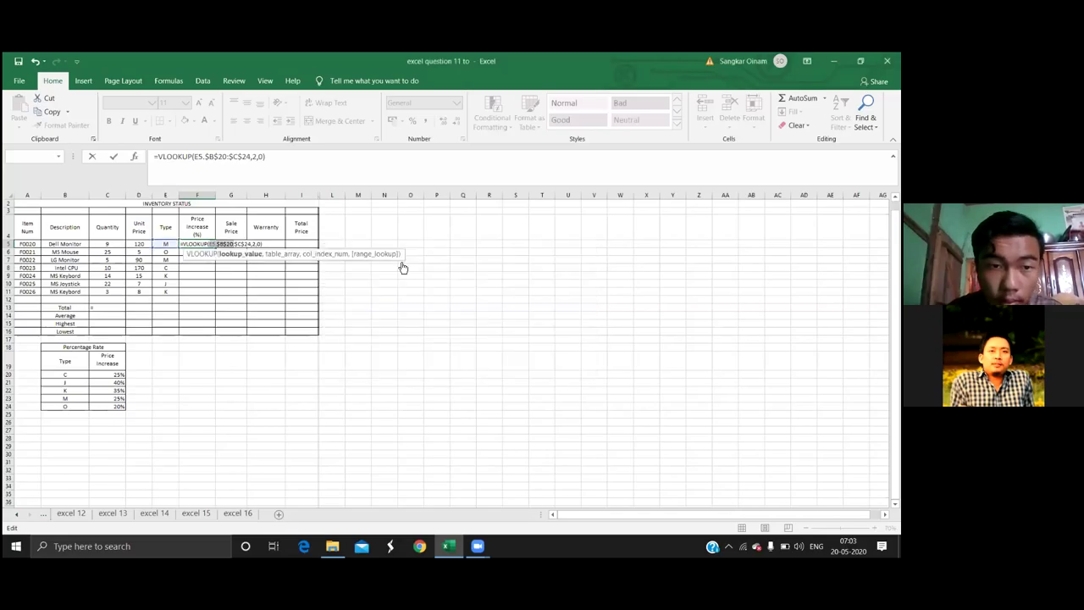
Remove the range lookup argument from the F5 formula, close it after column index 2, and try to enter it
left_click(264, 244)
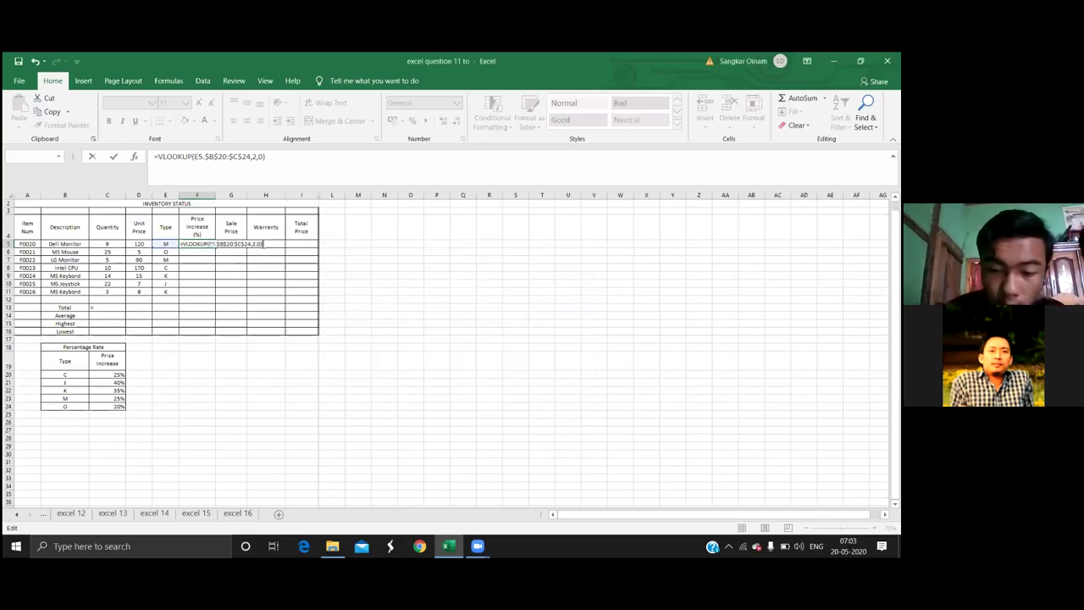
key("BackSpace")
key("BackSpace")
key("BackSpace")
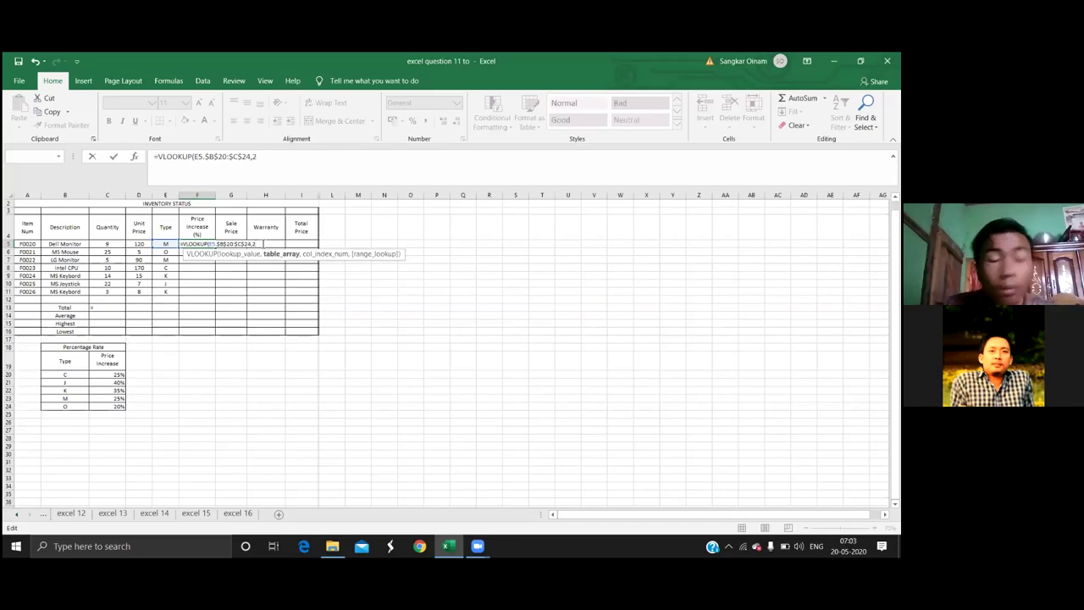
type(")")
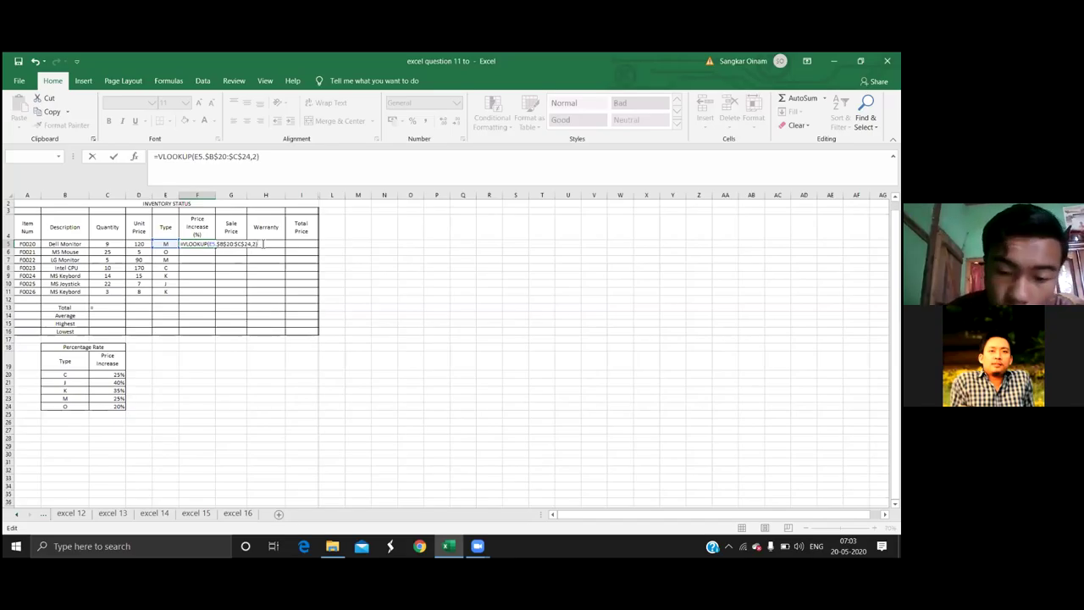
key("Return")
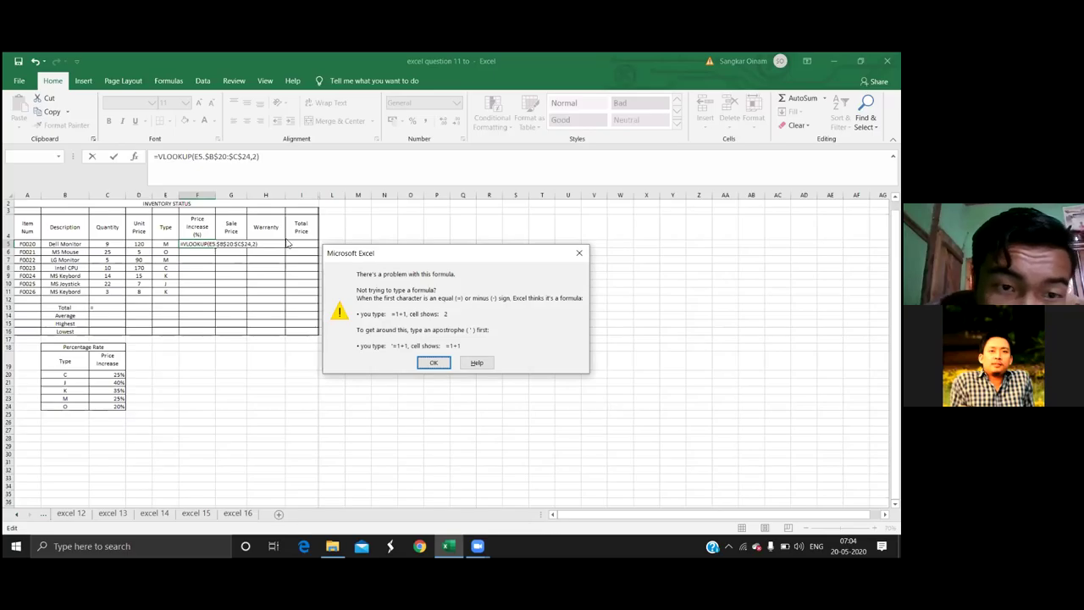
left_click(580, 254)
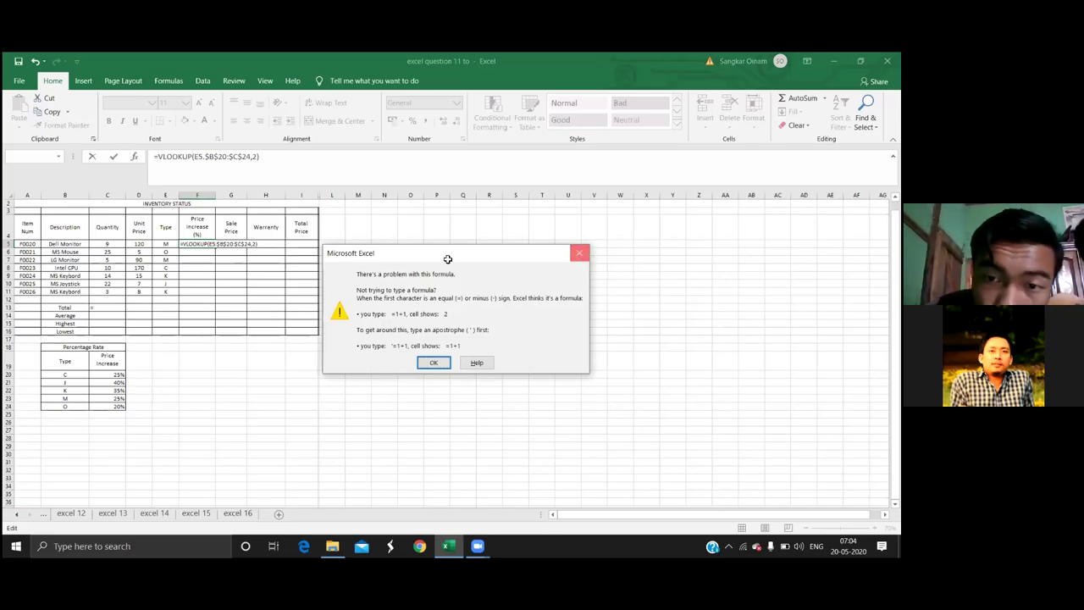
Replace the period after E5 with a comma and enter the formula =VLOOKUP(E5,$B$20:$C$24,2) in F5
left_click(205, 157)
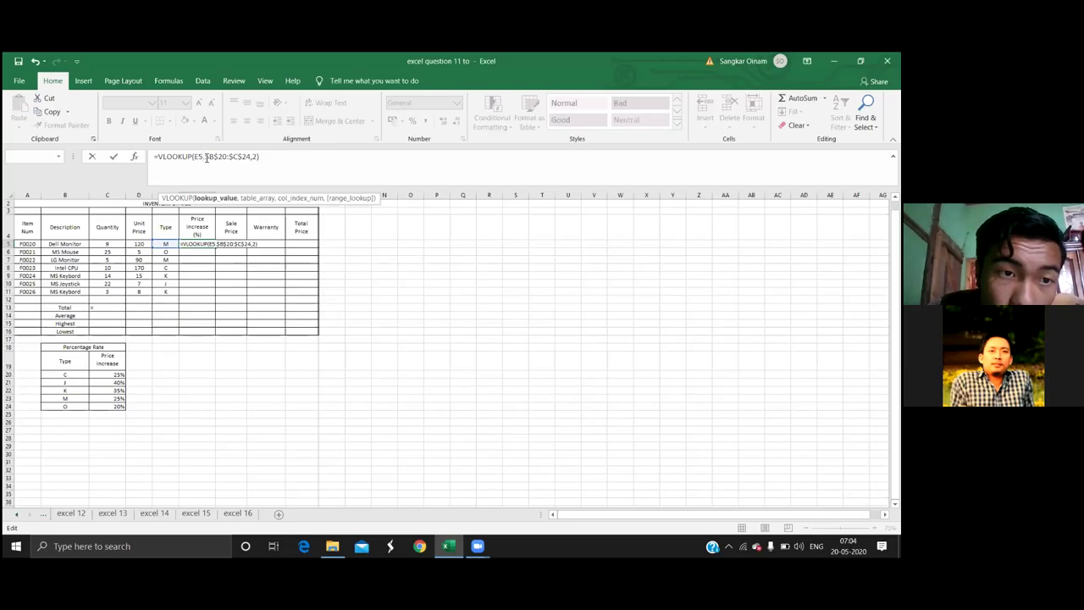
key("BackSpace")
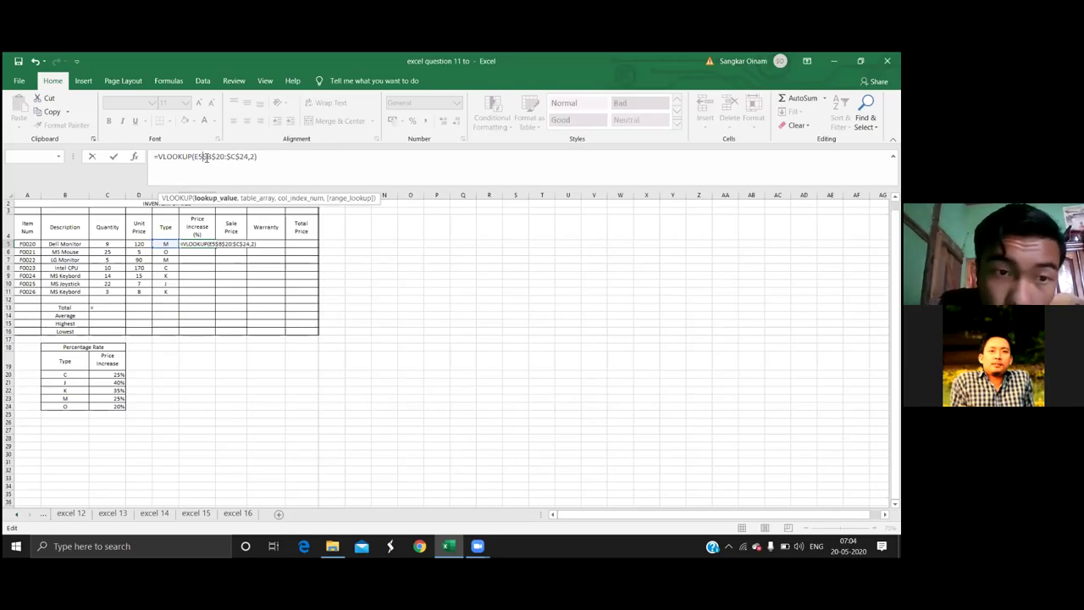
type(",")
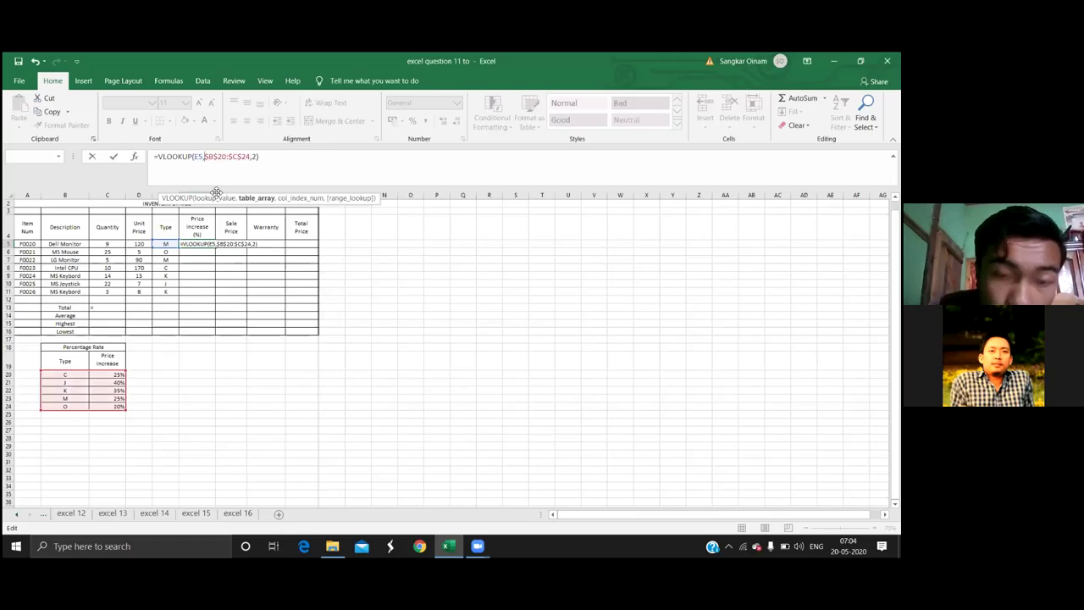
key("Return")
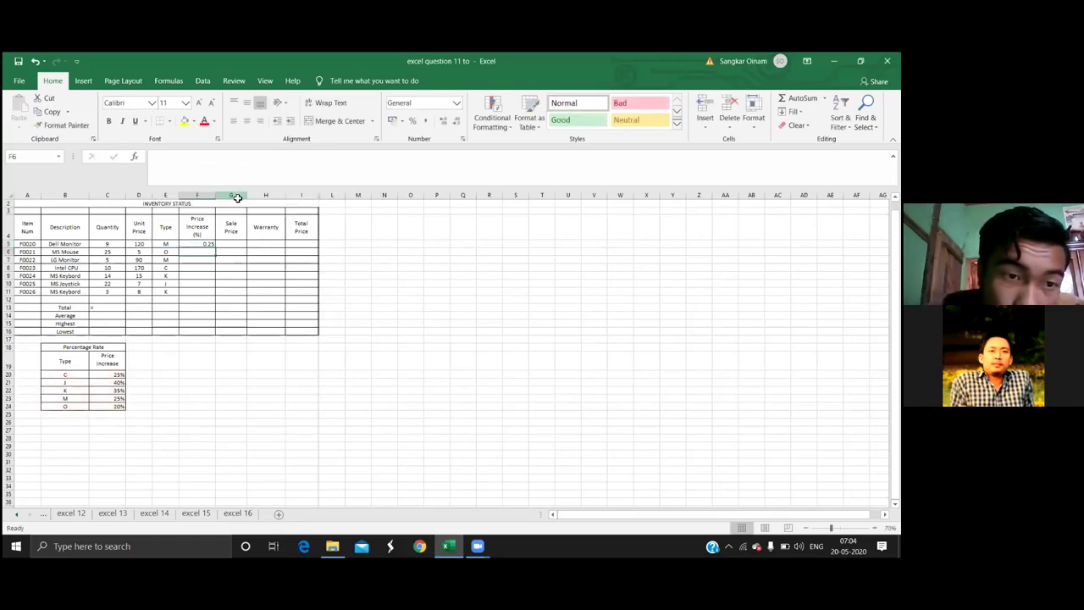
Fill the F5 VLOOKUP formula down the Price Increase (%) column through F11
left_click(230, 195)
left_click(209, 244)
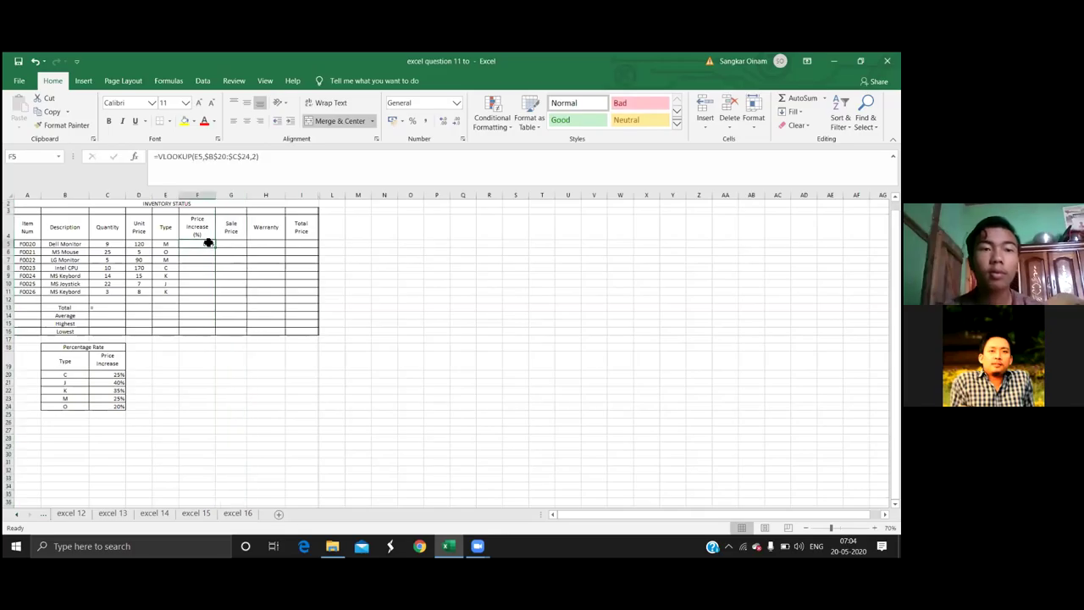
left_click_drag(216, 246, 213, 295)
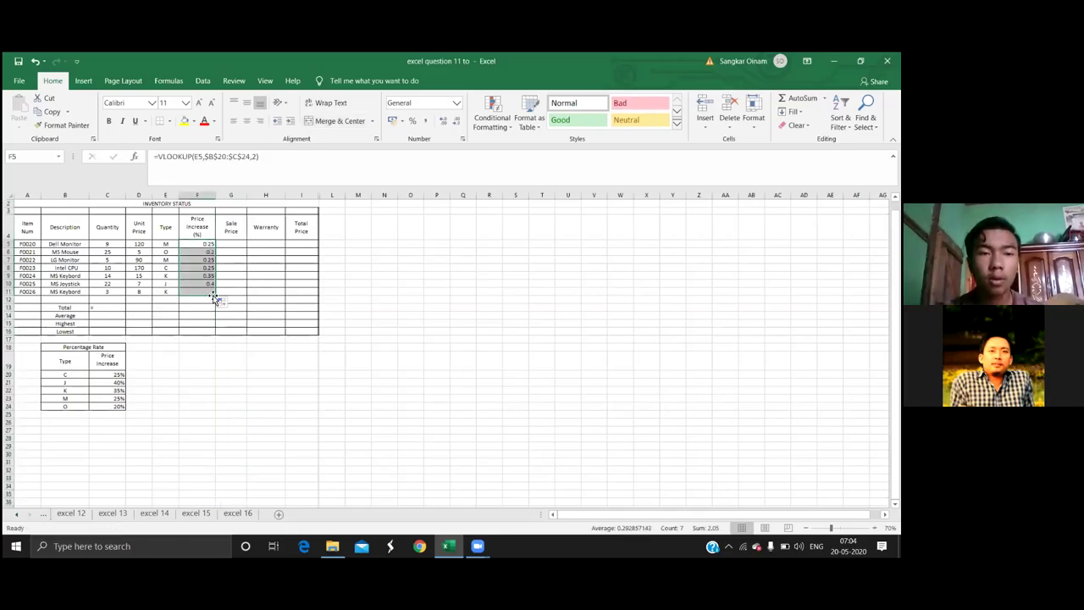
left_click(357, 339)
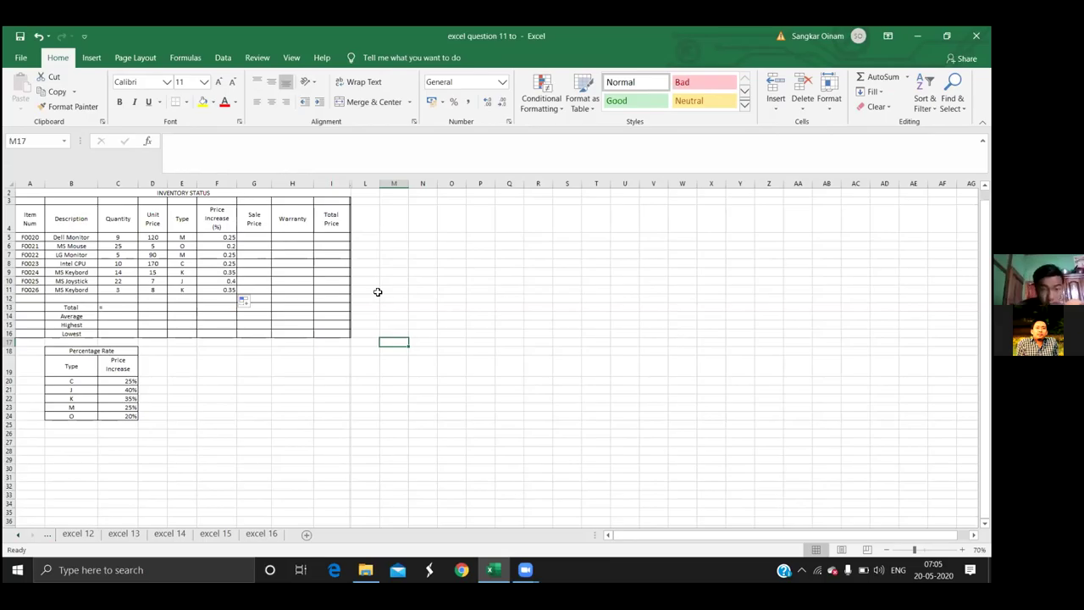
Enter the sale price formula =D5*F5+D5 in G5 for the Dell Monitor row
left_click(250, 236)
type("=")
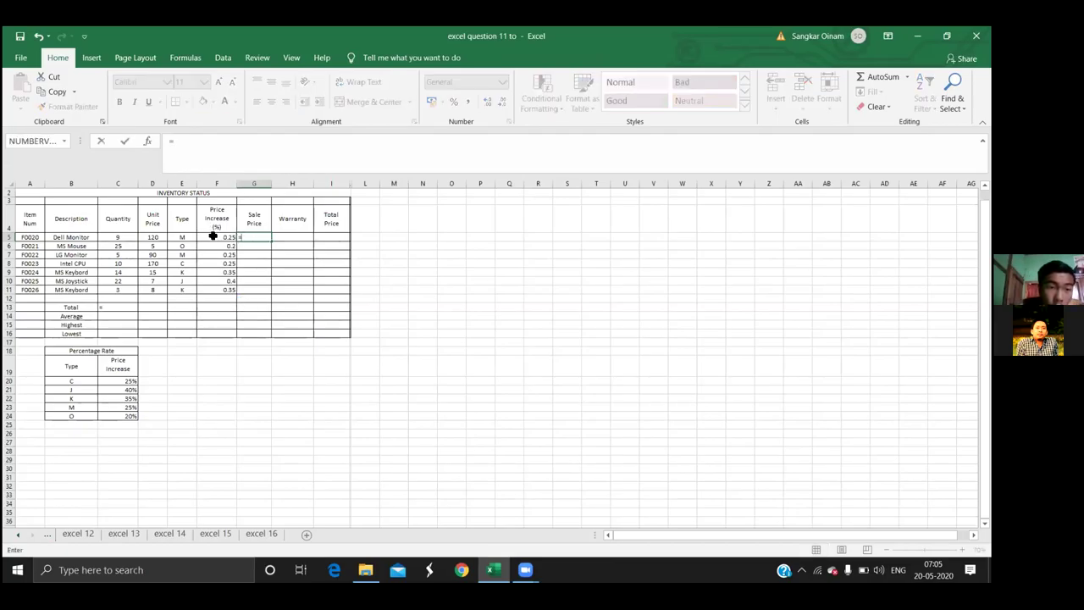
left_click(153, 236)
type("*")
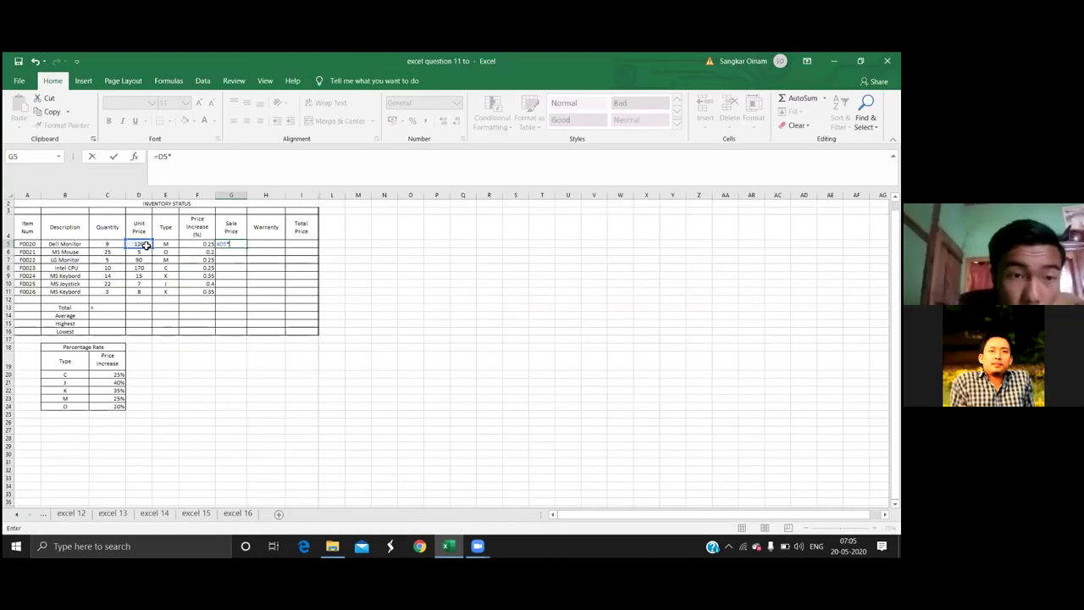
left_click(195, 244)
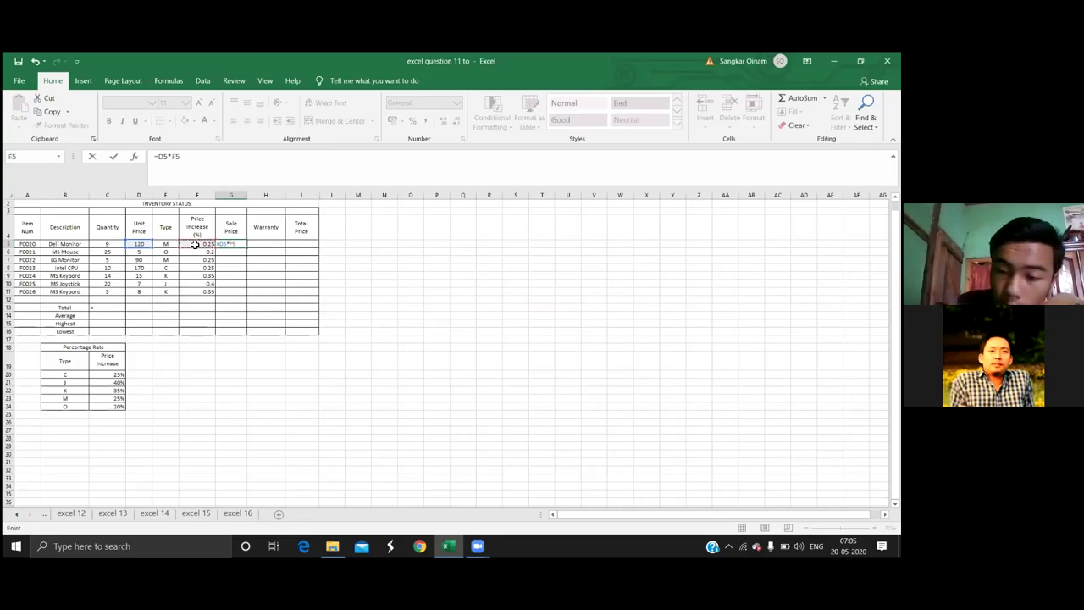
type("*")
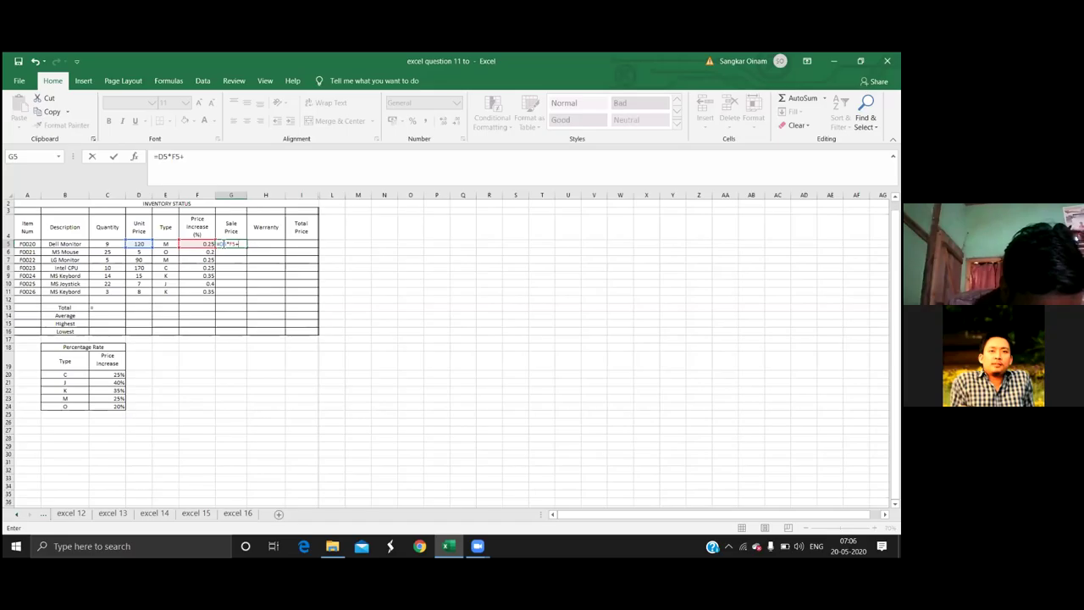
left_click(144, 244)
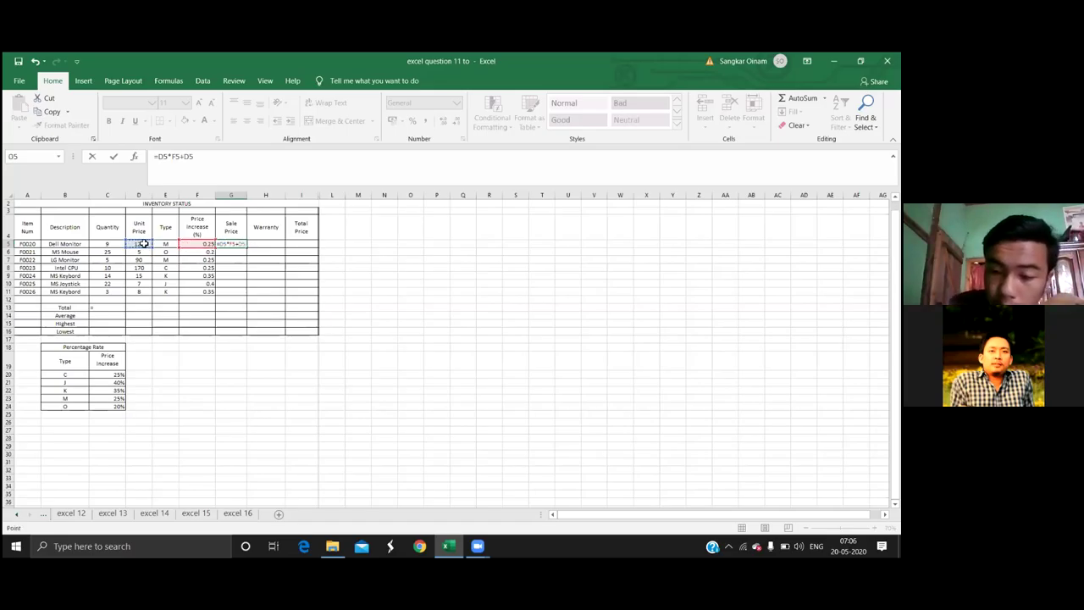
key("Return")
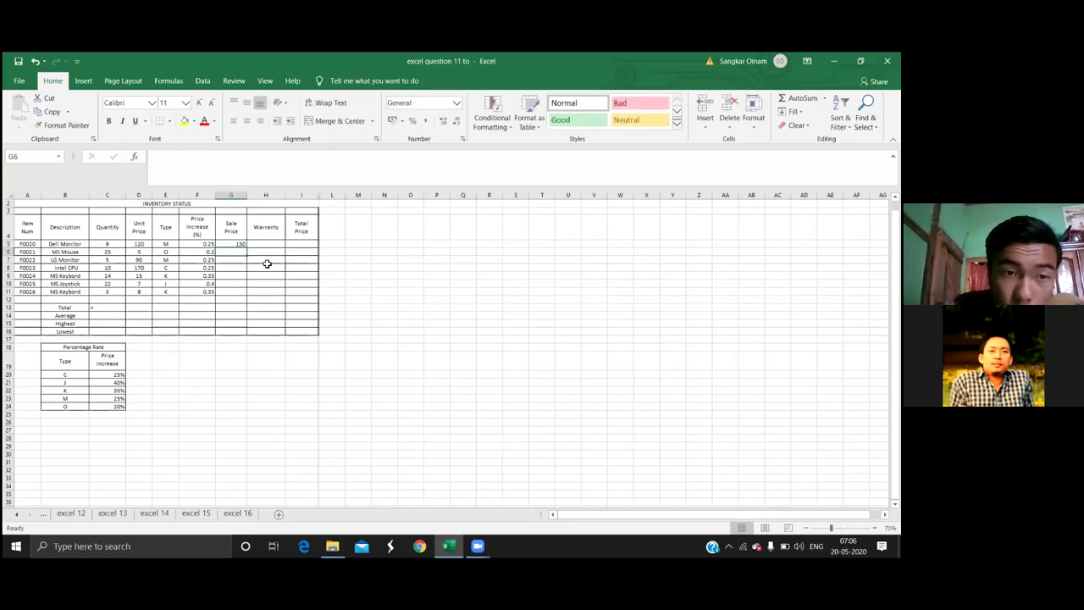
Fill the G5 formula down the Sale Price column through G11
left_click(242, 244)
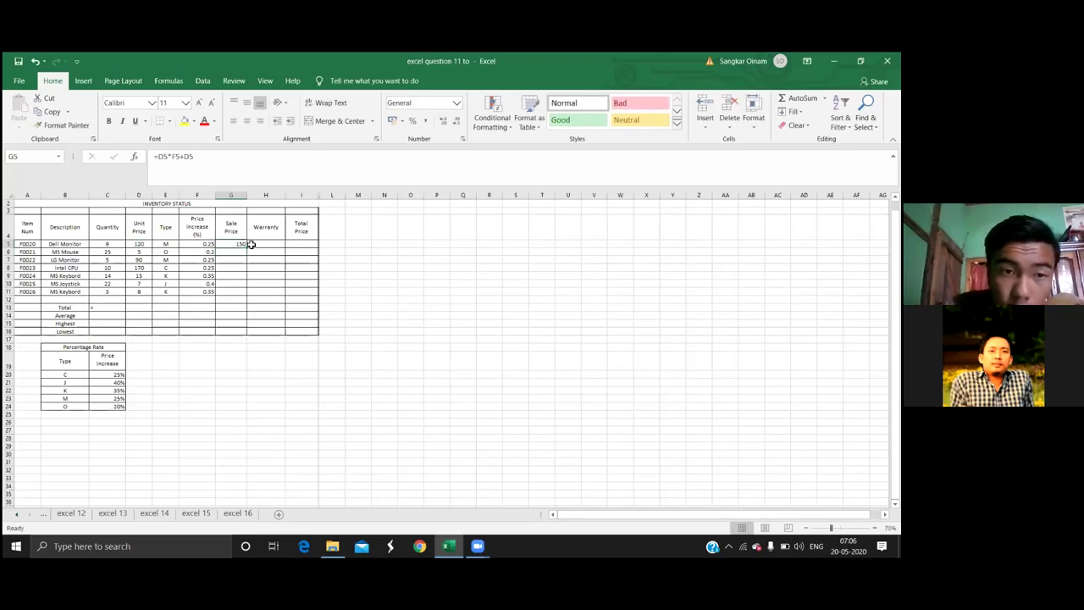
left_click_drag(245, 246, 243, 296)
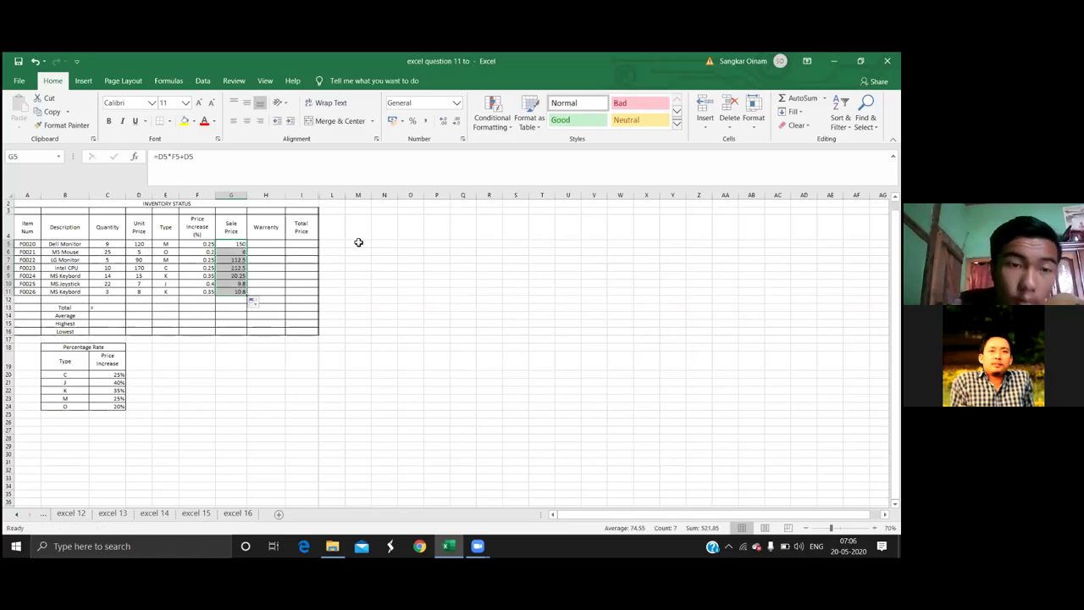
left_click(446, 235)
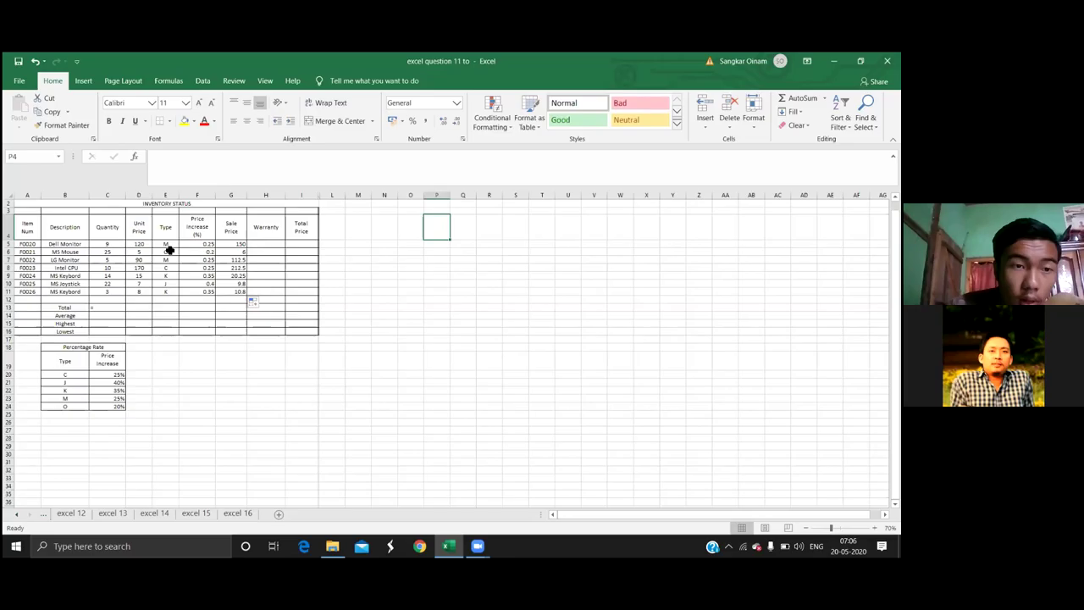
scroll(169, 251, "down", 2, "ctrl")
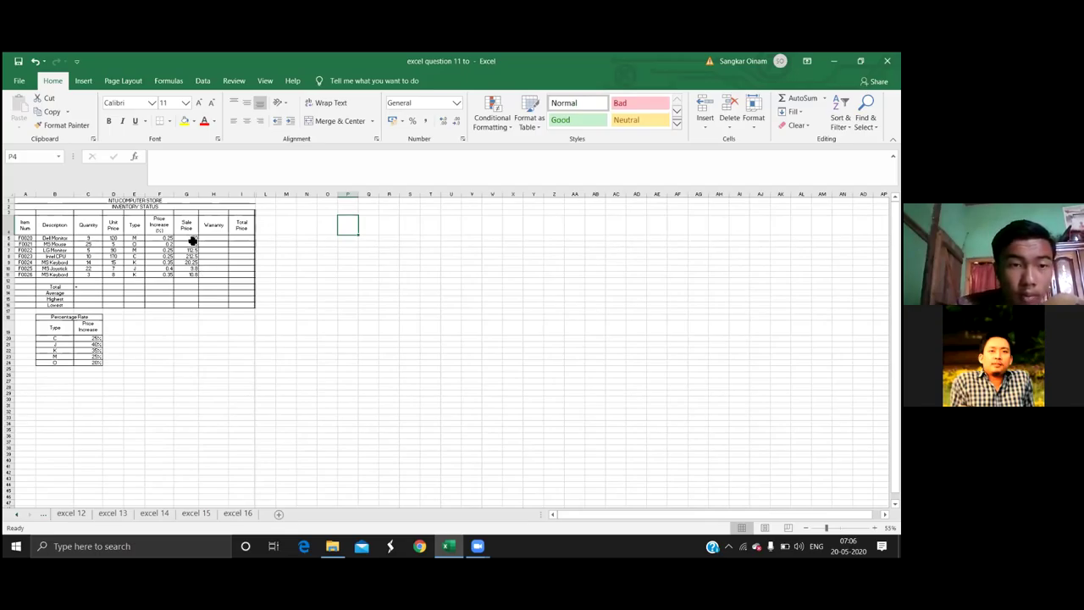
scroll(193, 241, "up", 1, "ctrl")
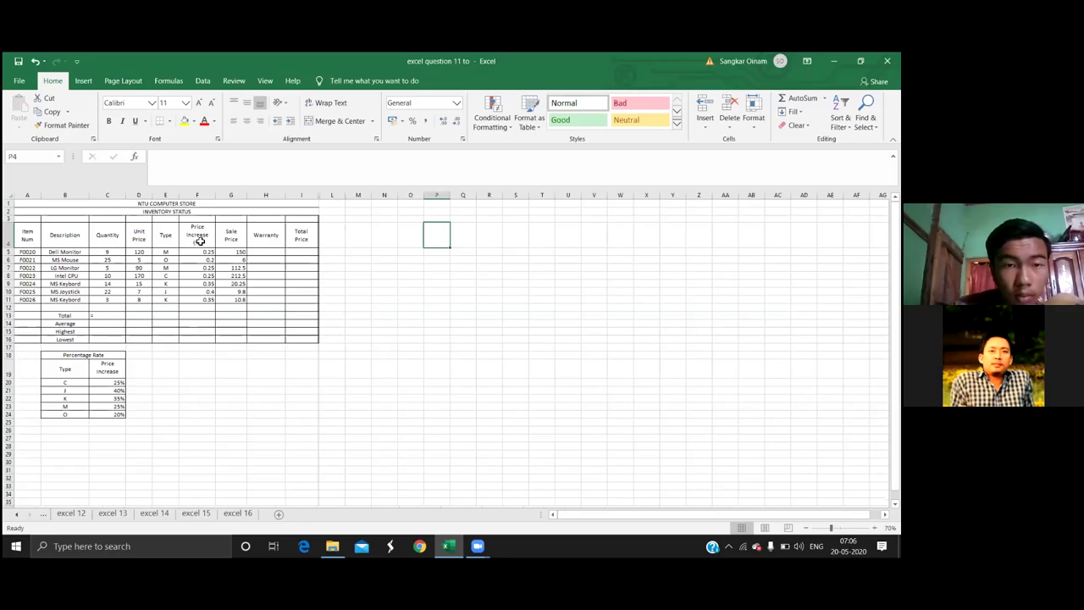
left_click(230, 252)
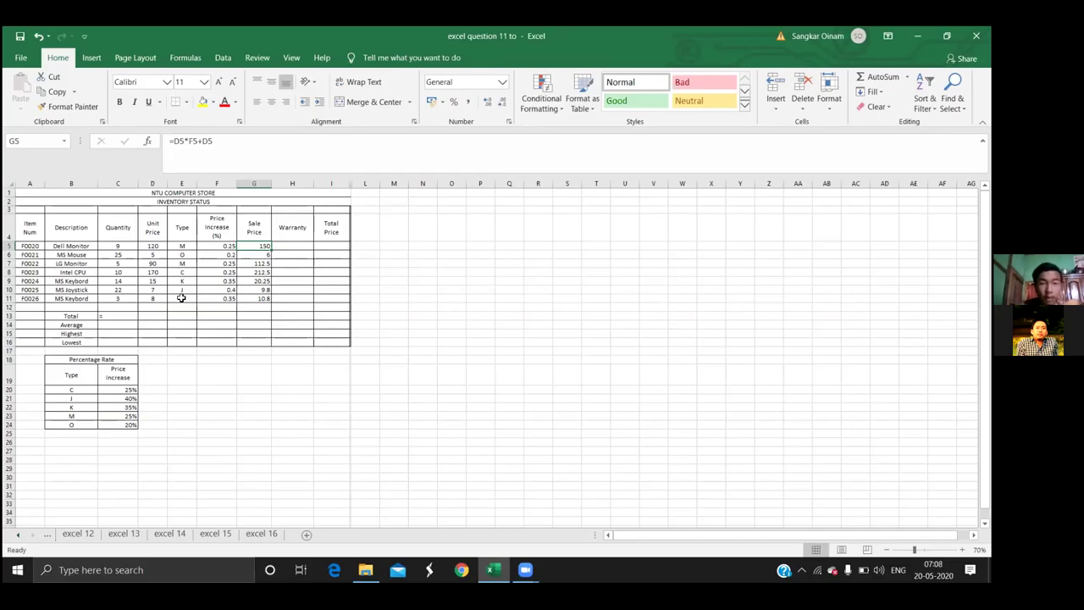
Start an IF formula in the first Warranty cell, H5, with the logical test D5>10
left_click(280, 245)
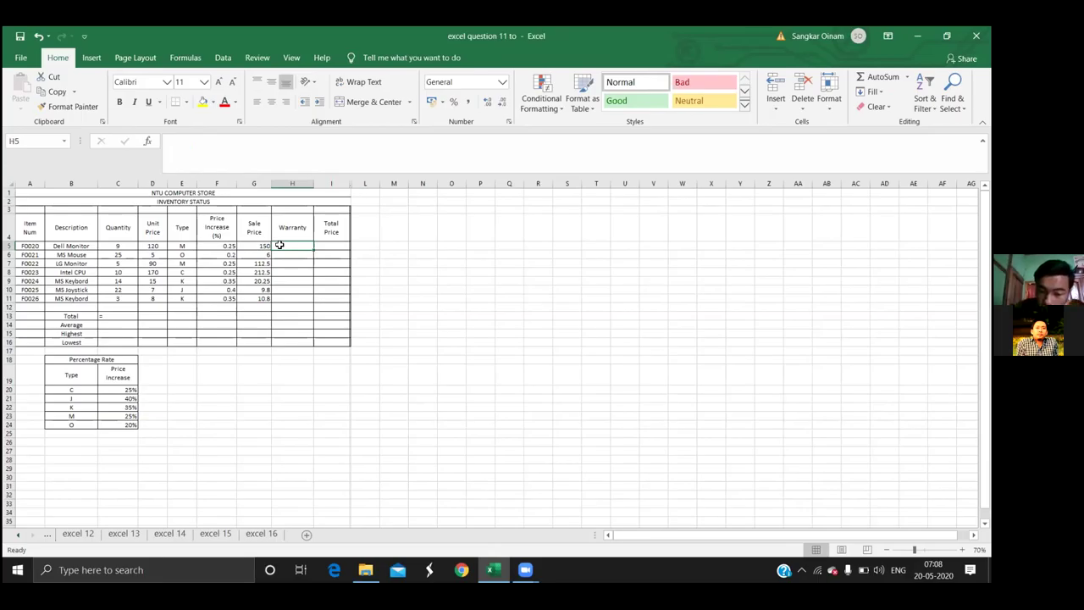
type("=")
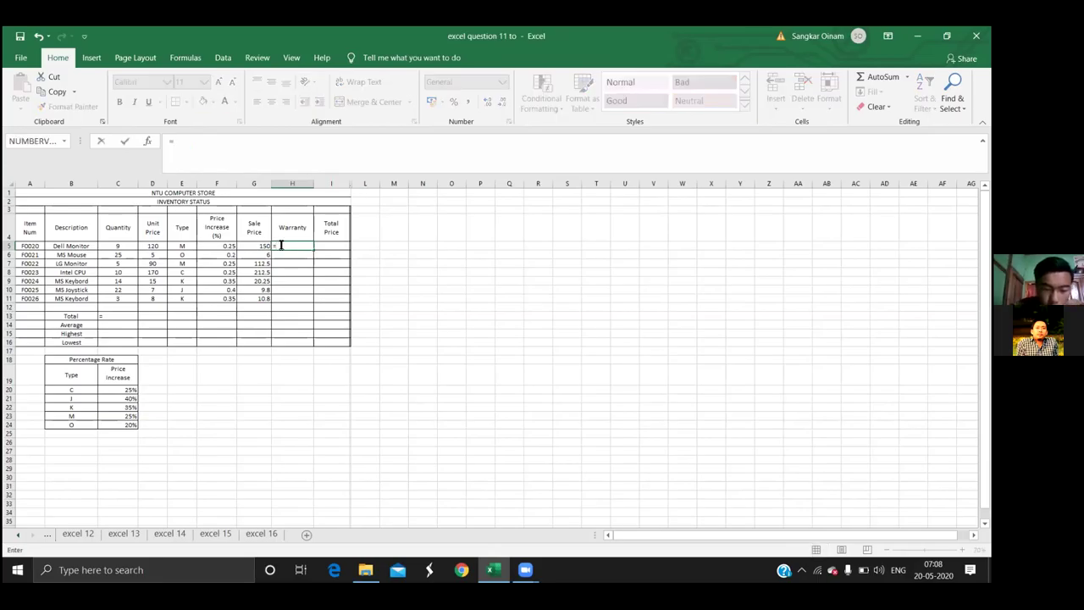
type("IF")
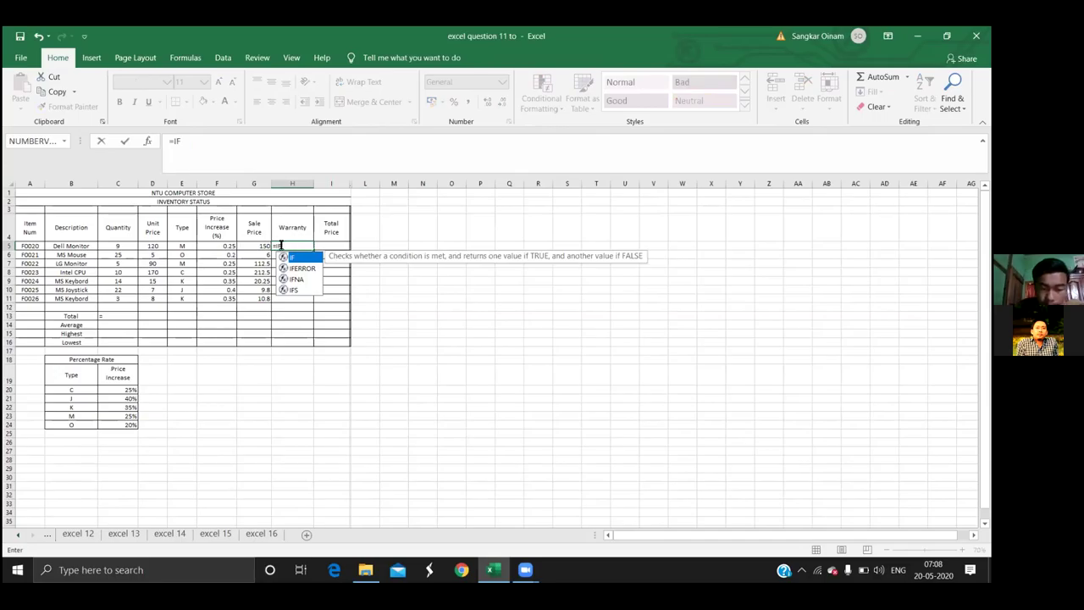
type("(")
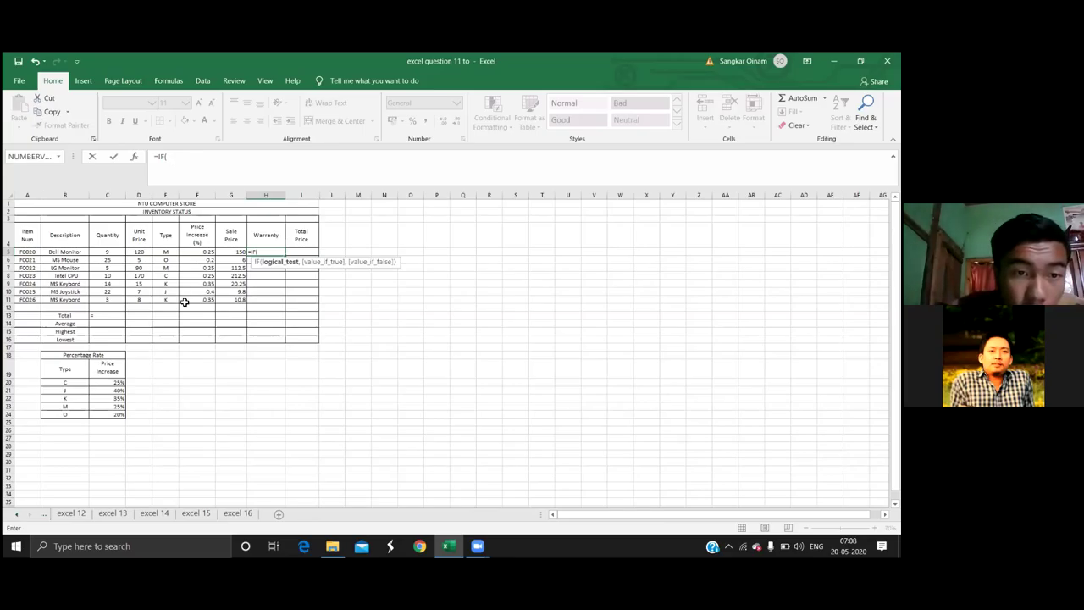
left_click(140, 251)
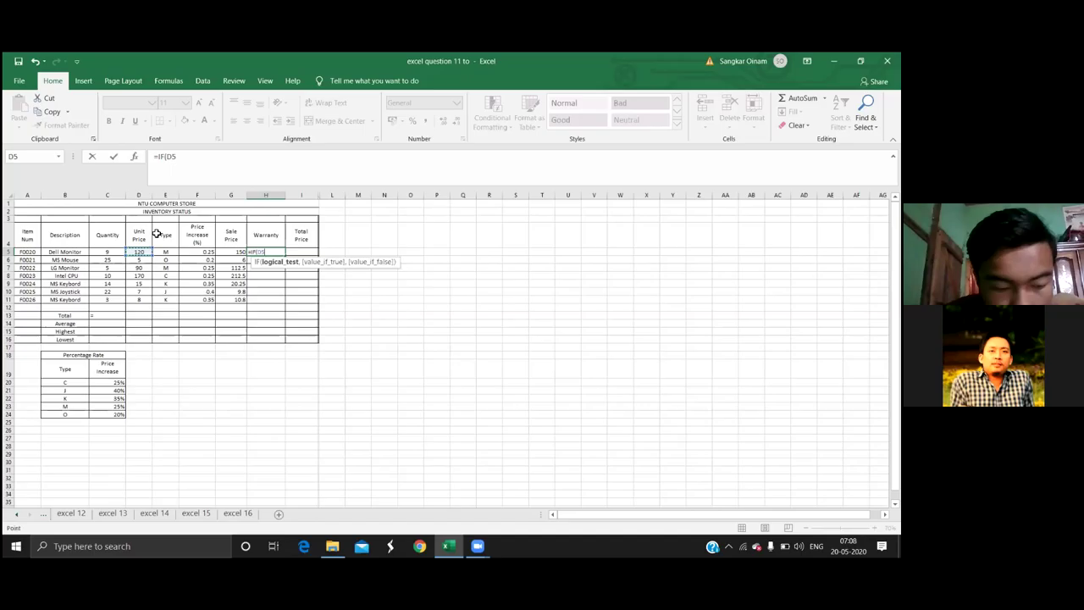
type(">10")
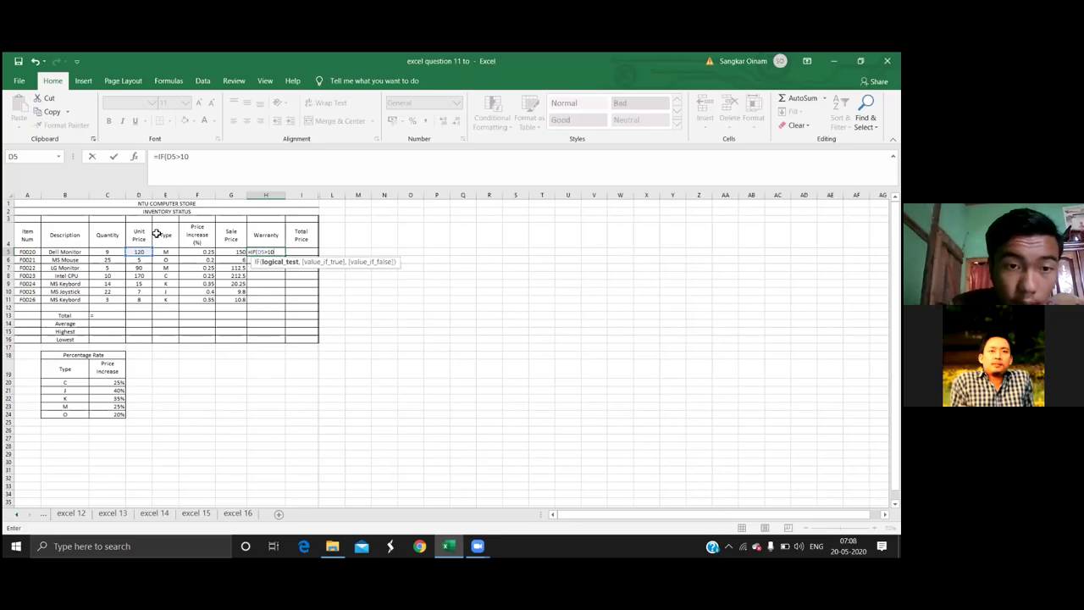
type(",")
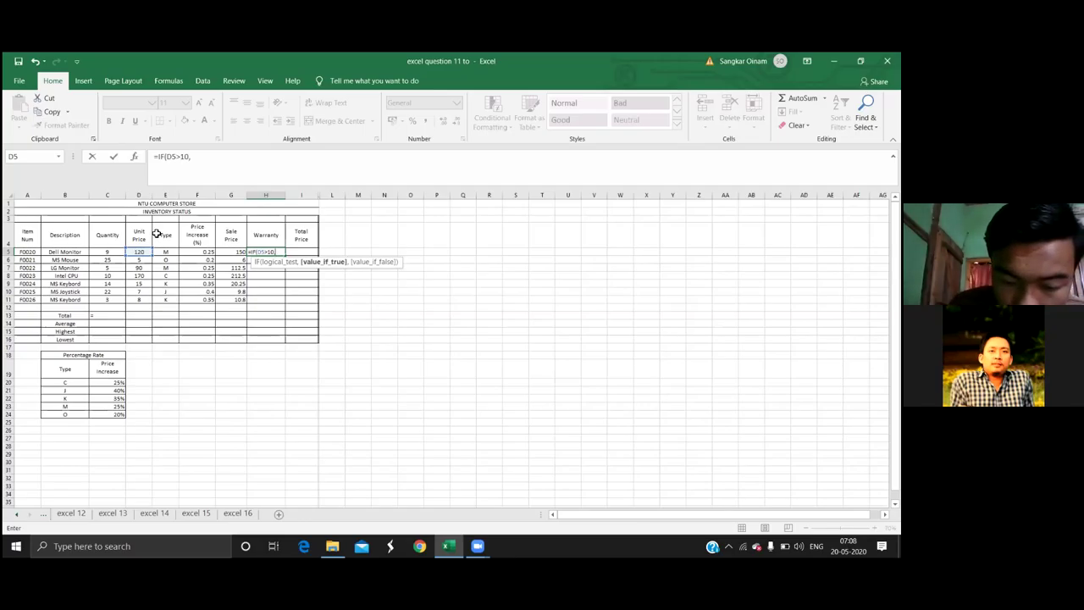
Complete the H5 formula with "yes" as the true value and "no" as the false value, entering =IF(D5>10,"yes","no")
type("'yes")
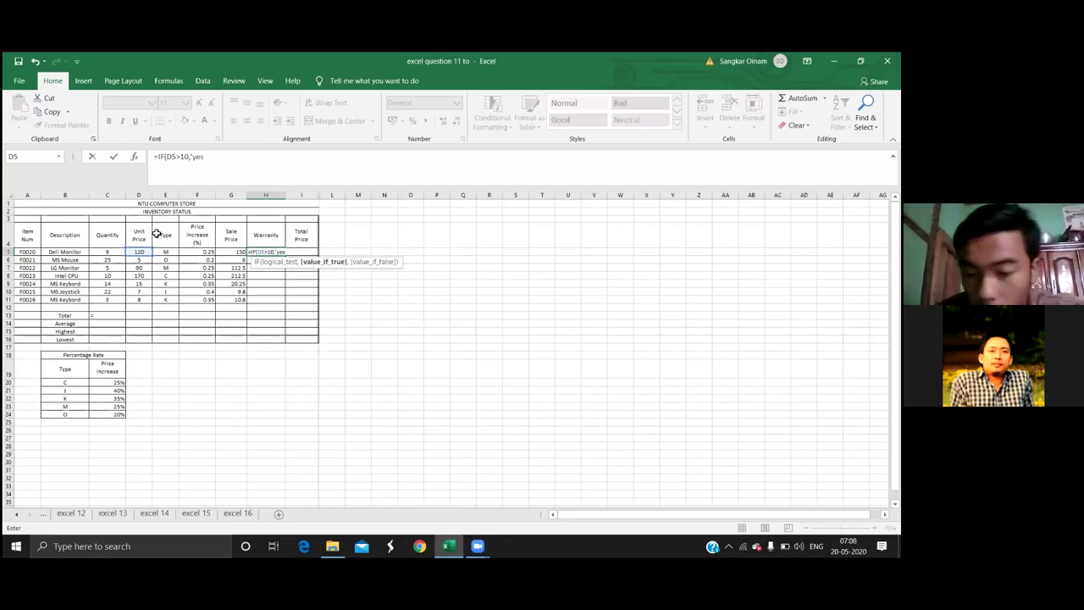
key("BackSpace")
key("BackSpace")
key("BackSpace")
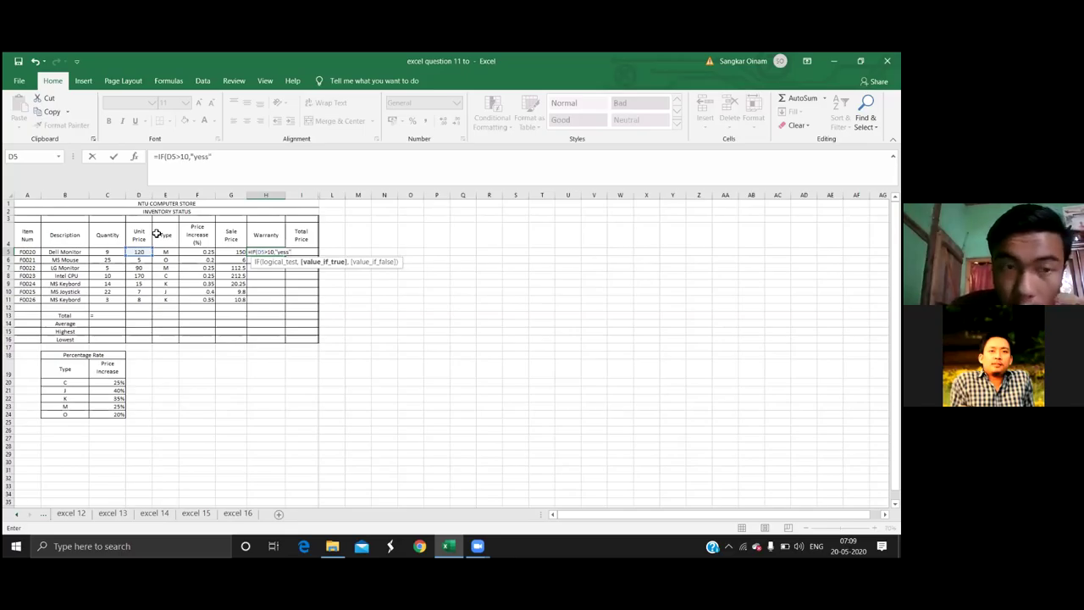
key("BackSpace")
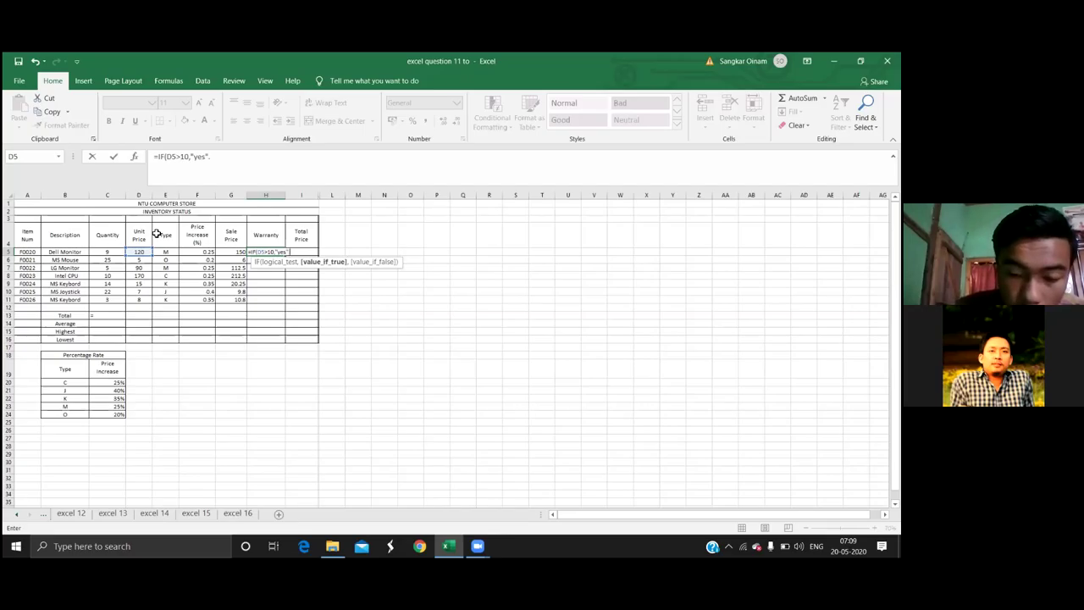
type(",")
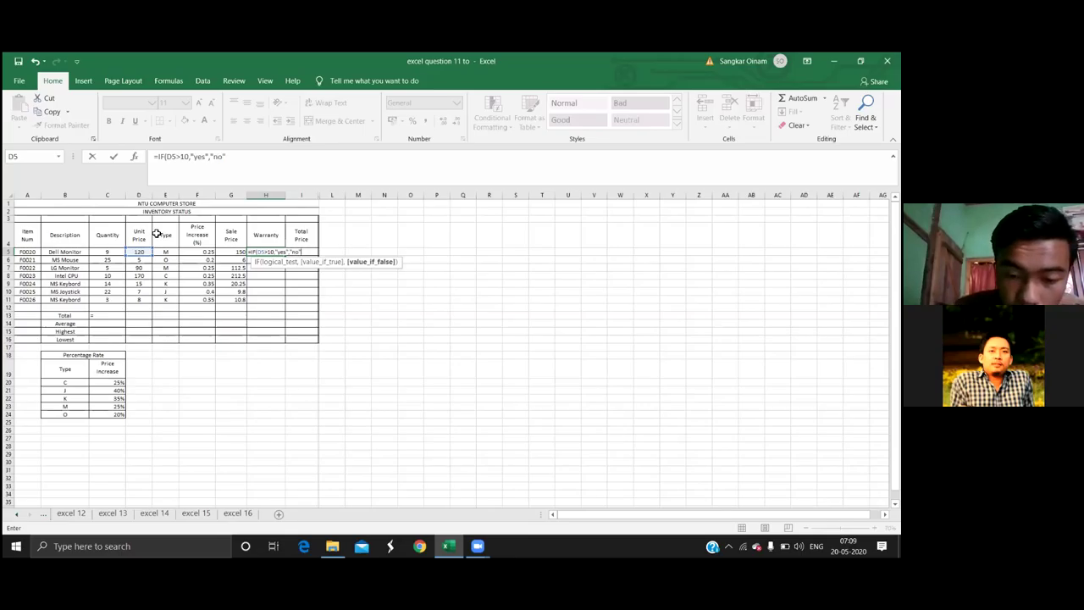
type(")")
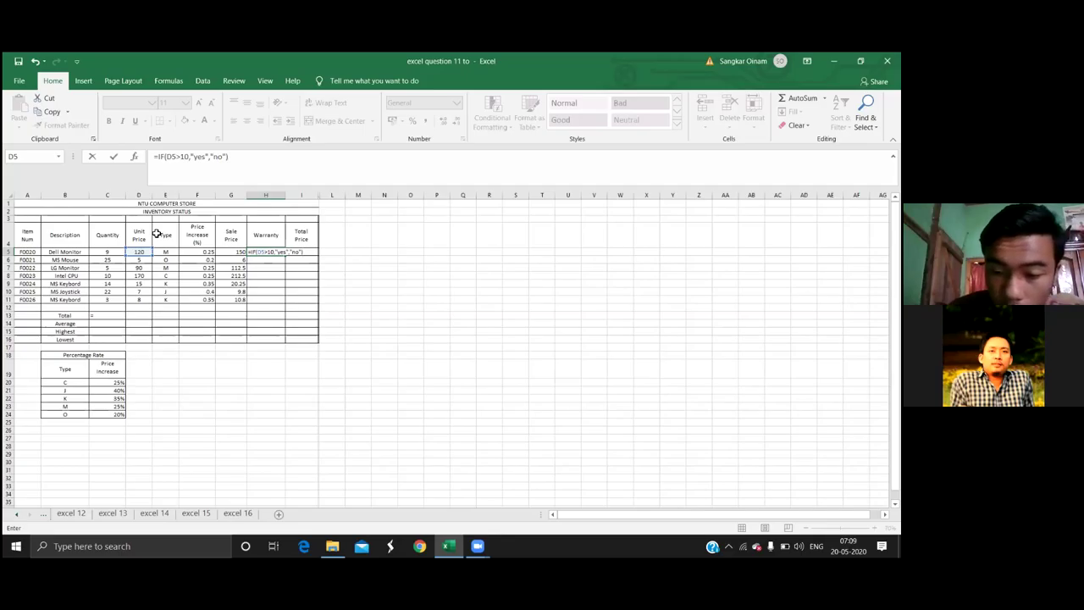
key("Return")
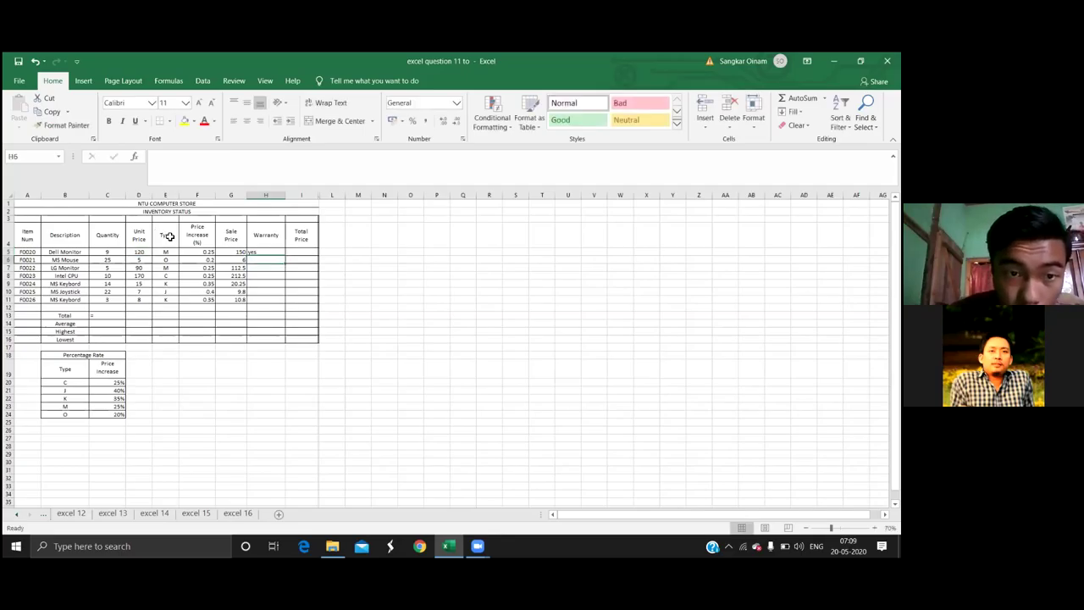
Fill the H5 IF formula down the Warranty column through H11
left_click(268, 250)
left_click_drag(285, 253, 283, 306)
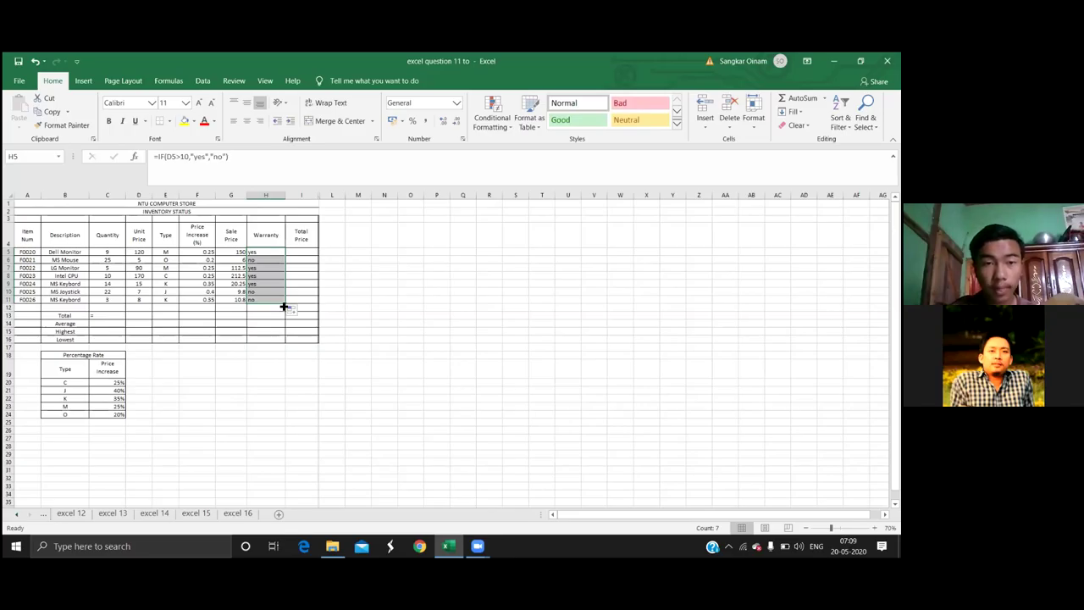
left_click(307, 259)
Enter the total price formula =C5*G5 in I5, multiplying the quantity by the sale price
left_click(305, 252)
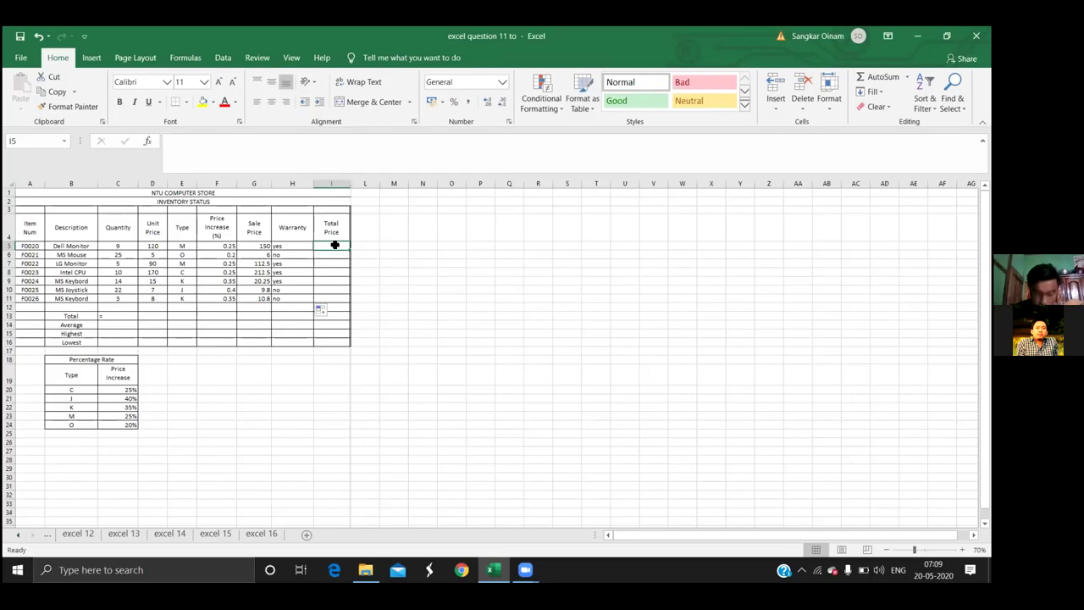
type("=")
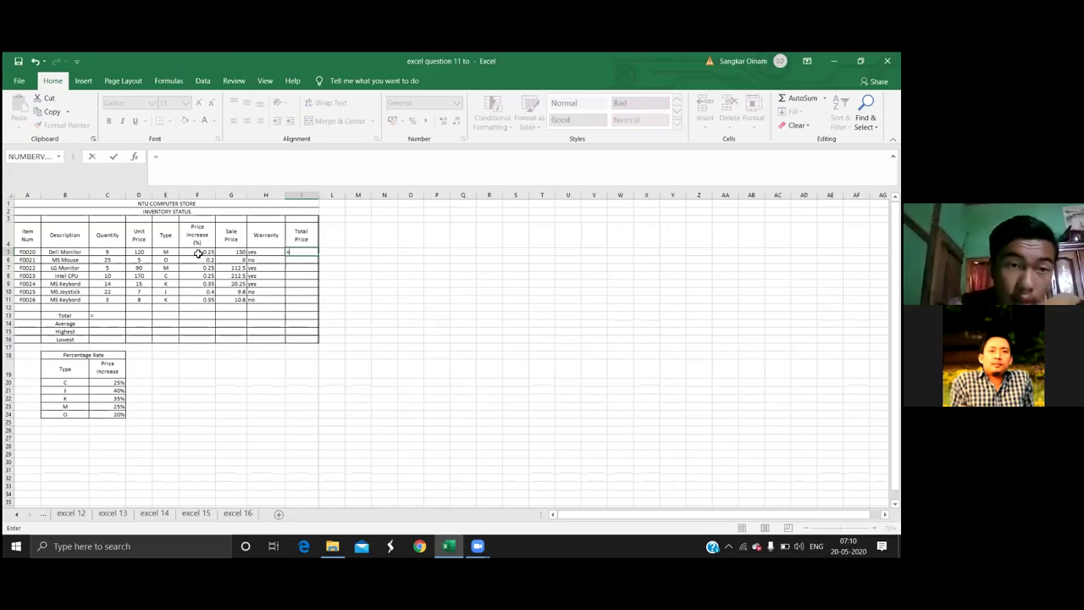
left_click(112, 252)
type("*")
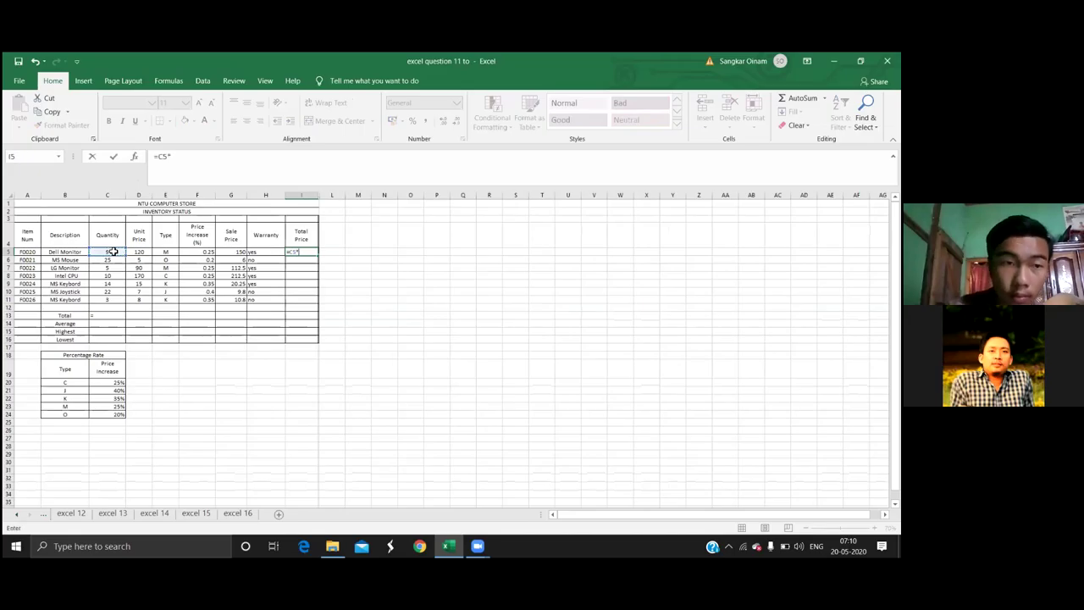
left_click(222, 252)
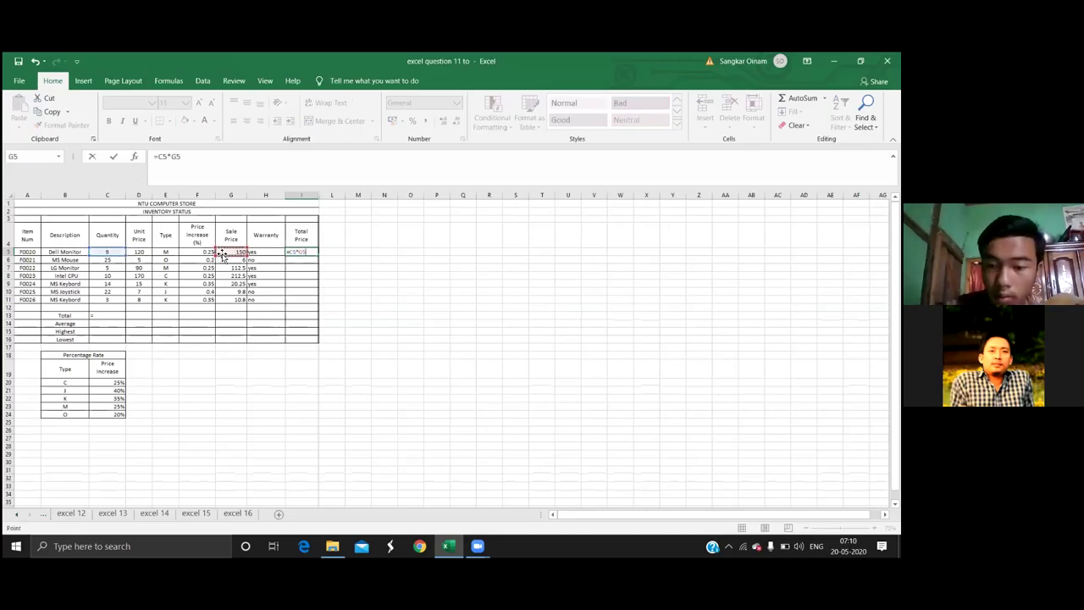
key("BackSpace")
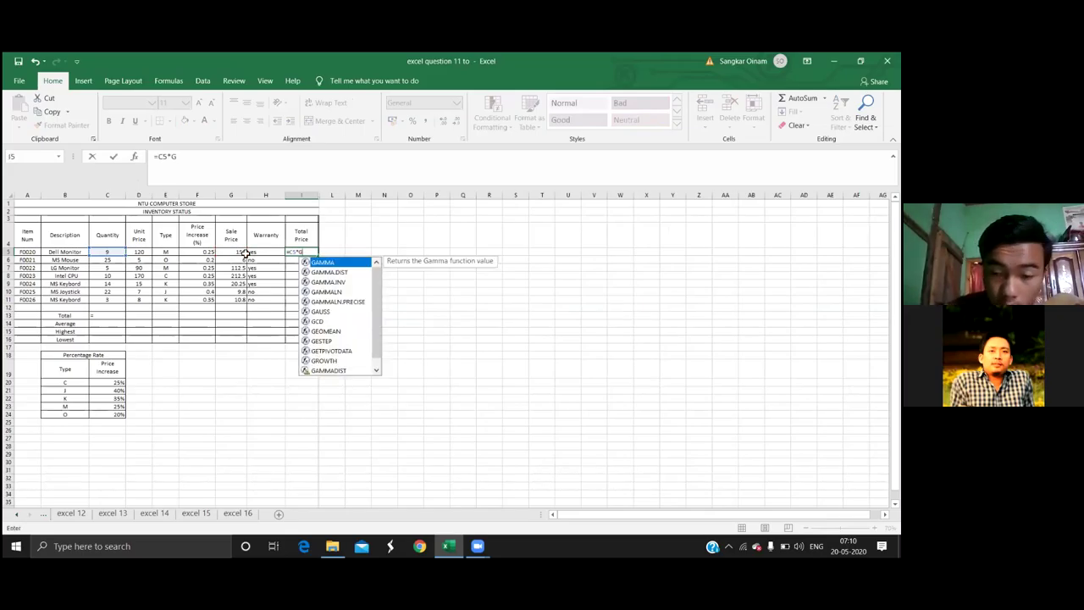
key("BackSpace")
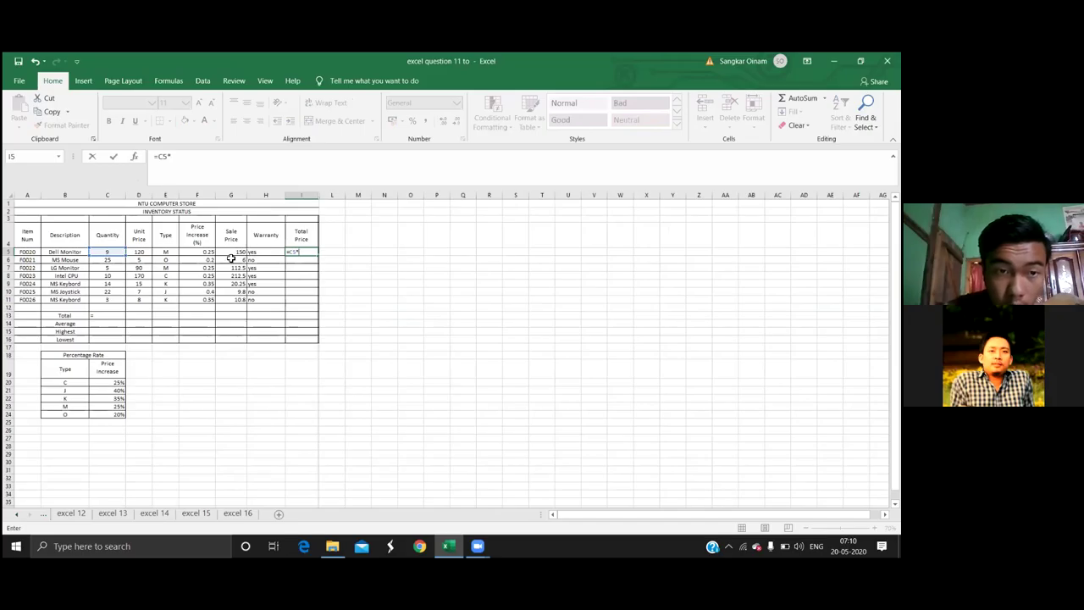
left_click(235, 253)
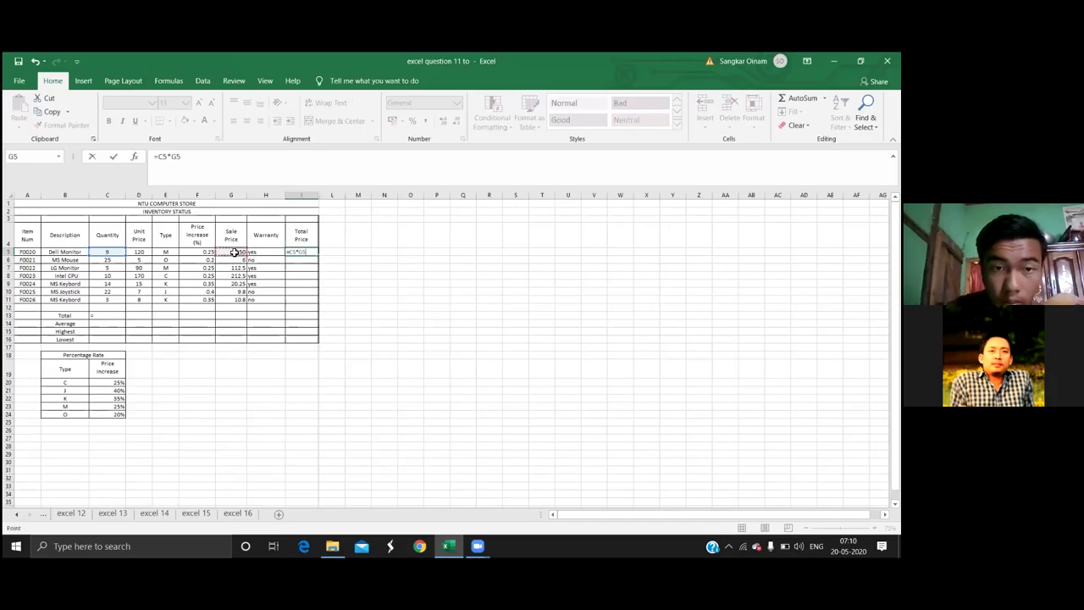
key("Return")
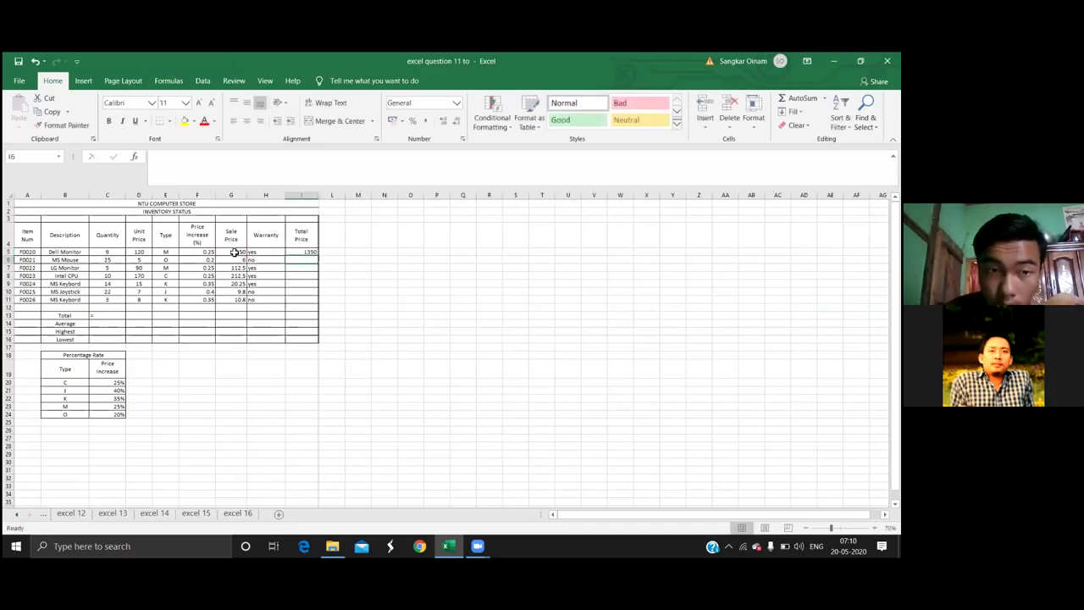
Fill the I5 total price formula down the Total Price column through I11
left_click(302, 252)
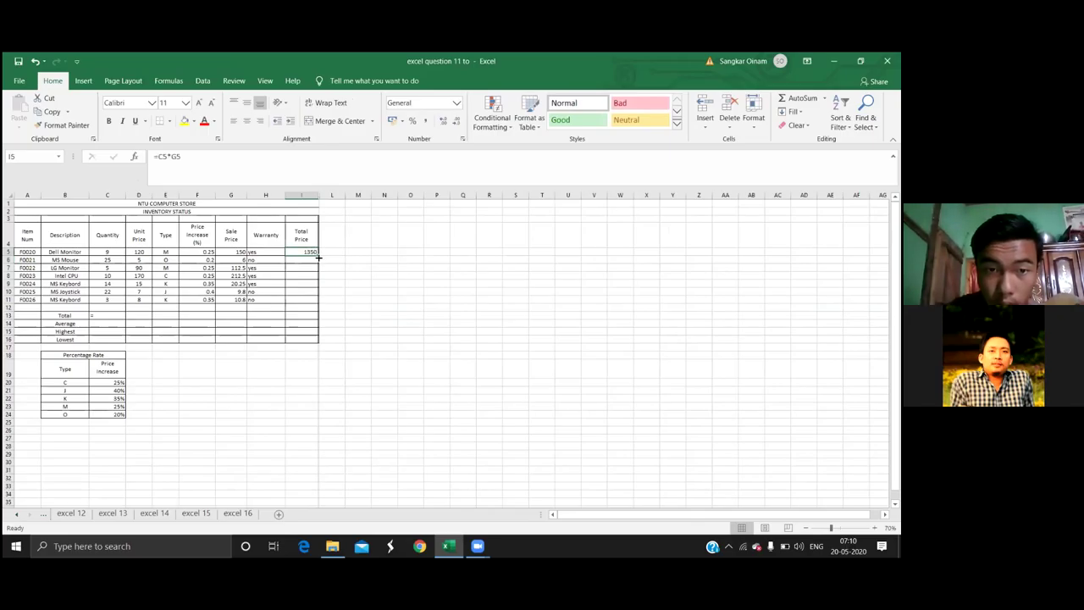
left_click_drag(319, 257, 316, 305)
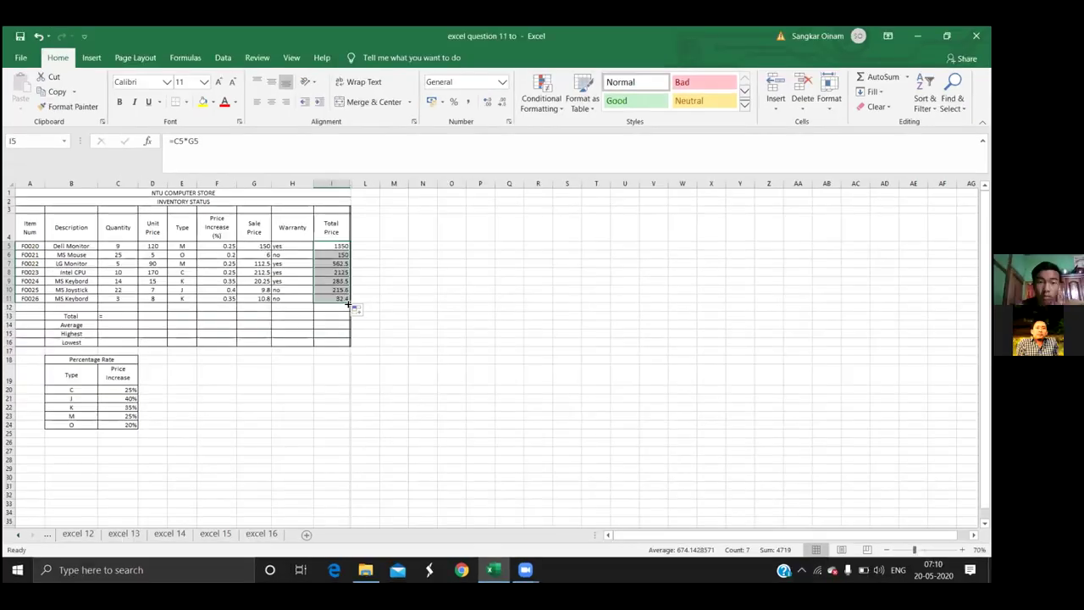
left_click(355, 382)
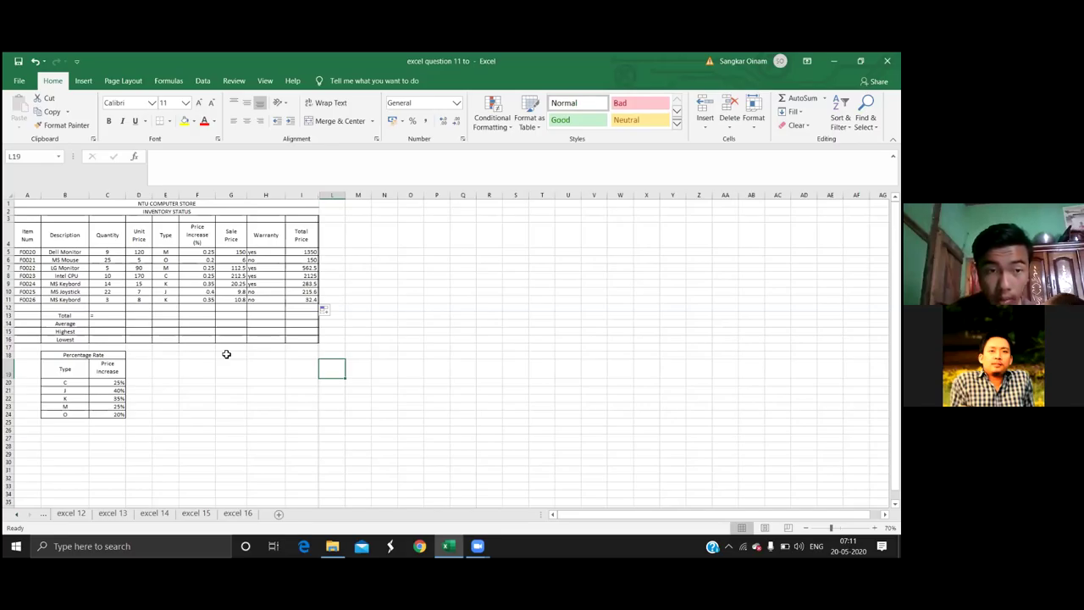
Total the Quantity column in C13 with the AutoSum formula =SUM(C5:C12)
left_click(110, 316)
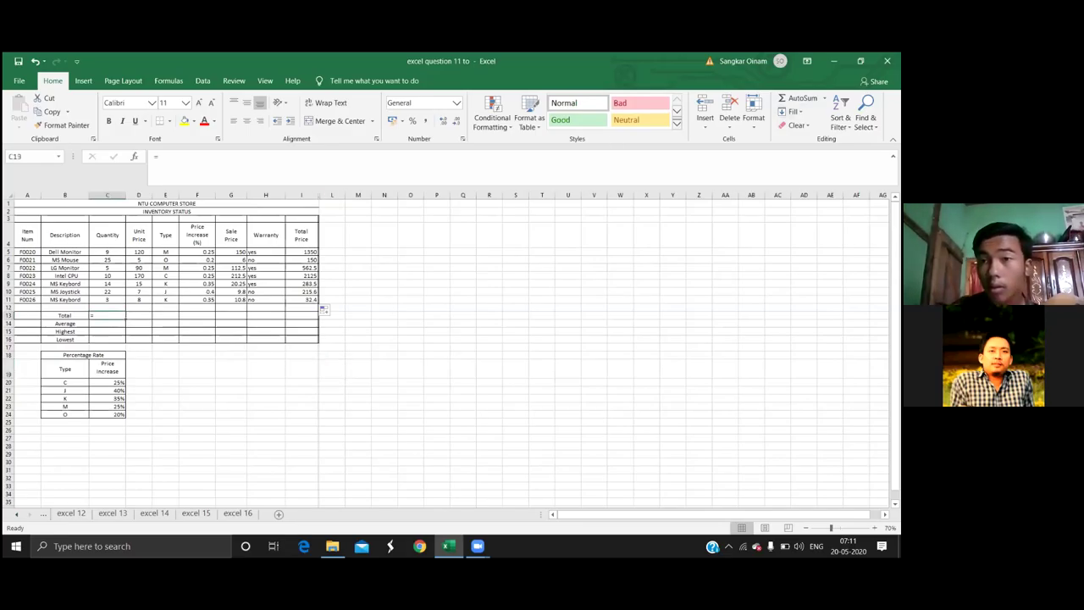
left_click(824, 98)
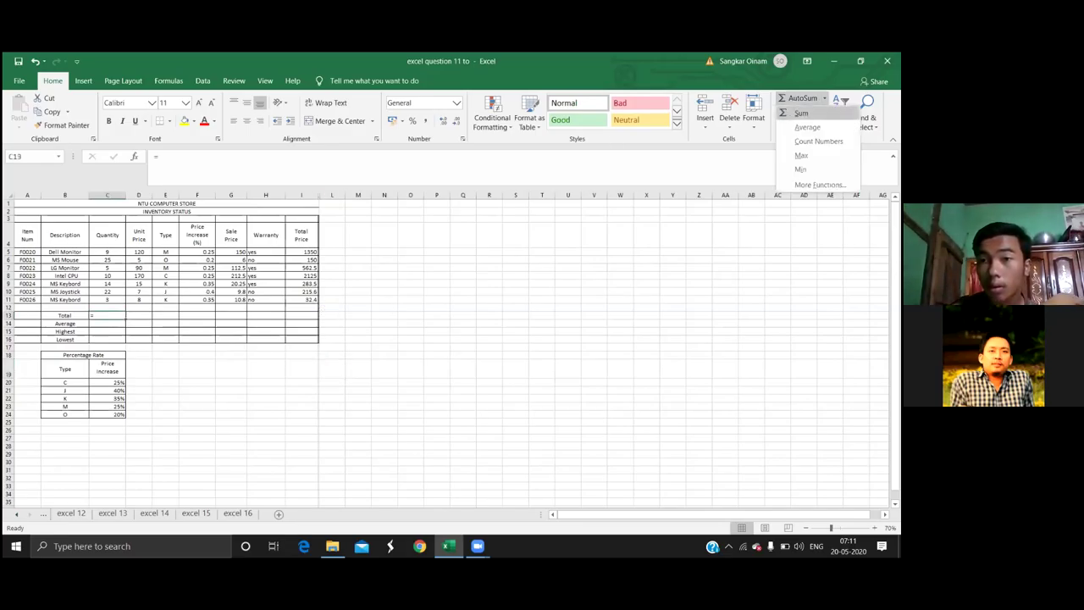
left_click(800, 112)
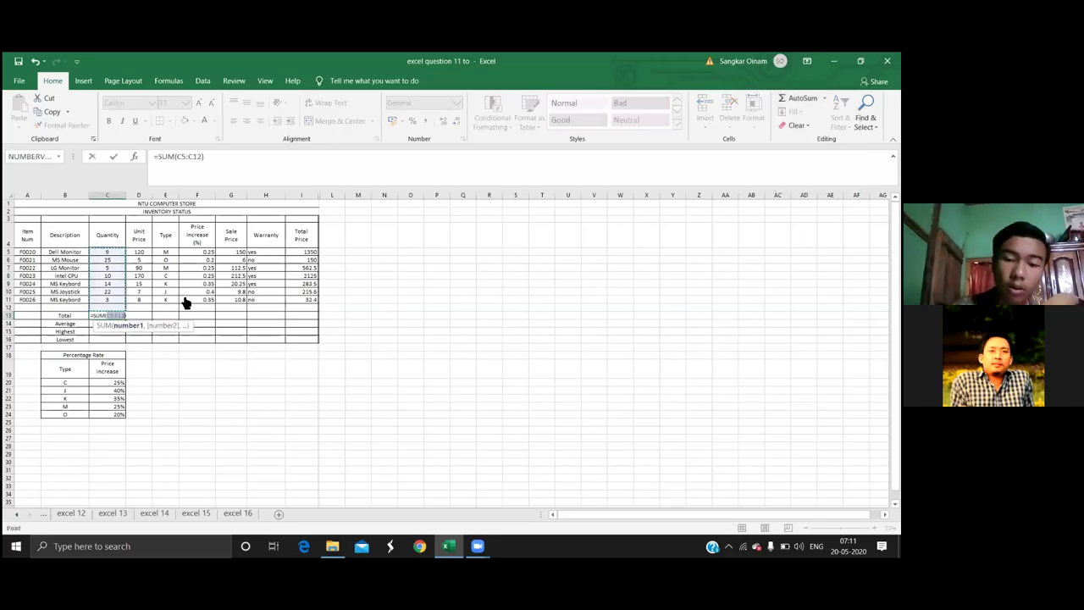
key("Return")
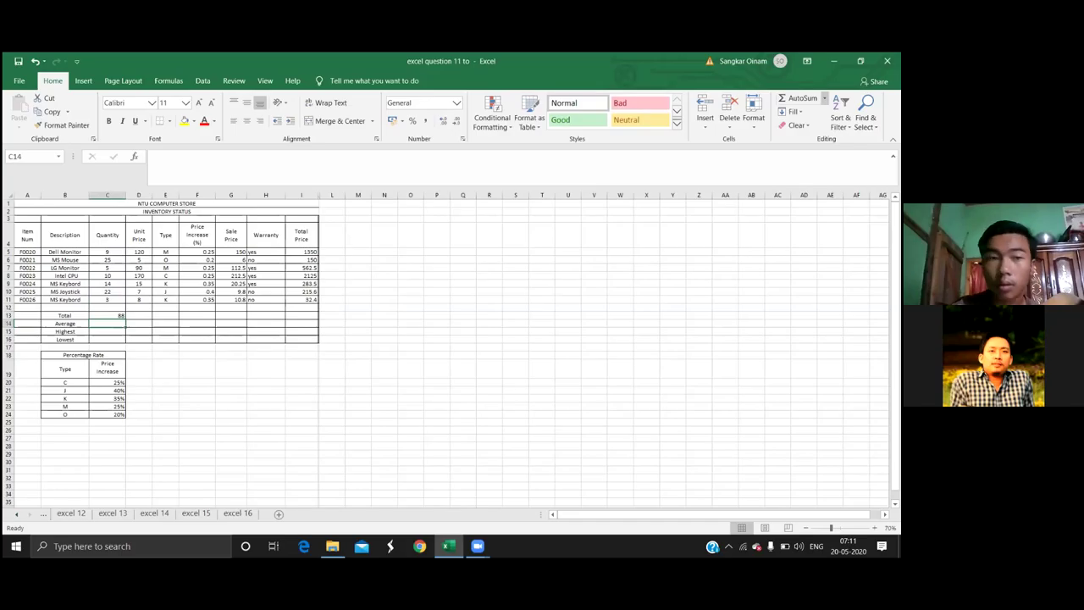
Try a SUM formula in the Quantity column's Average cell, C14, entering =SUM(C4)
left_click(824, 99)
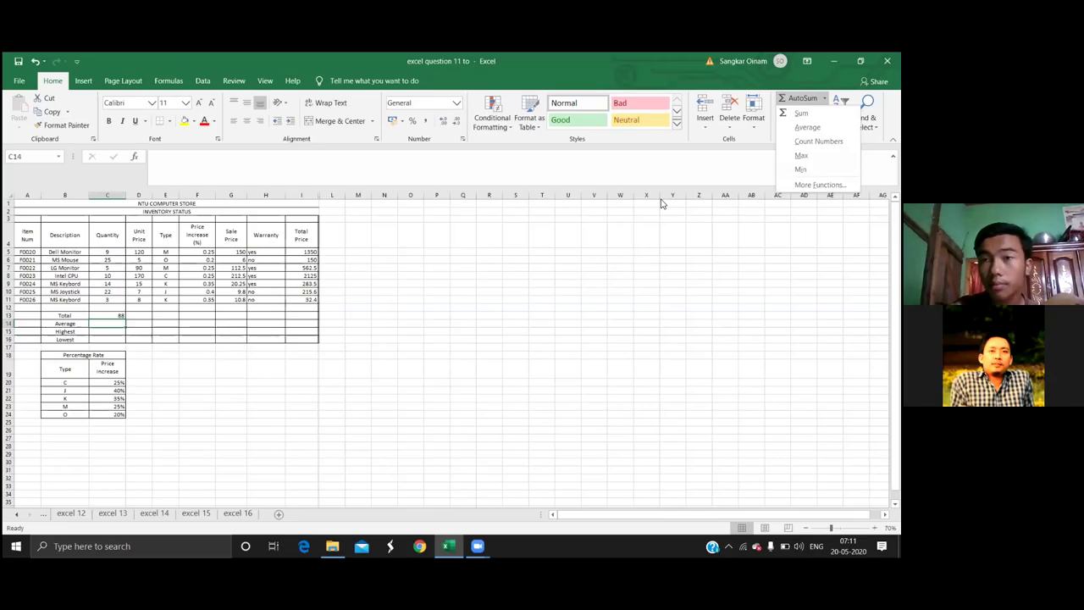
left_click(801, 113)
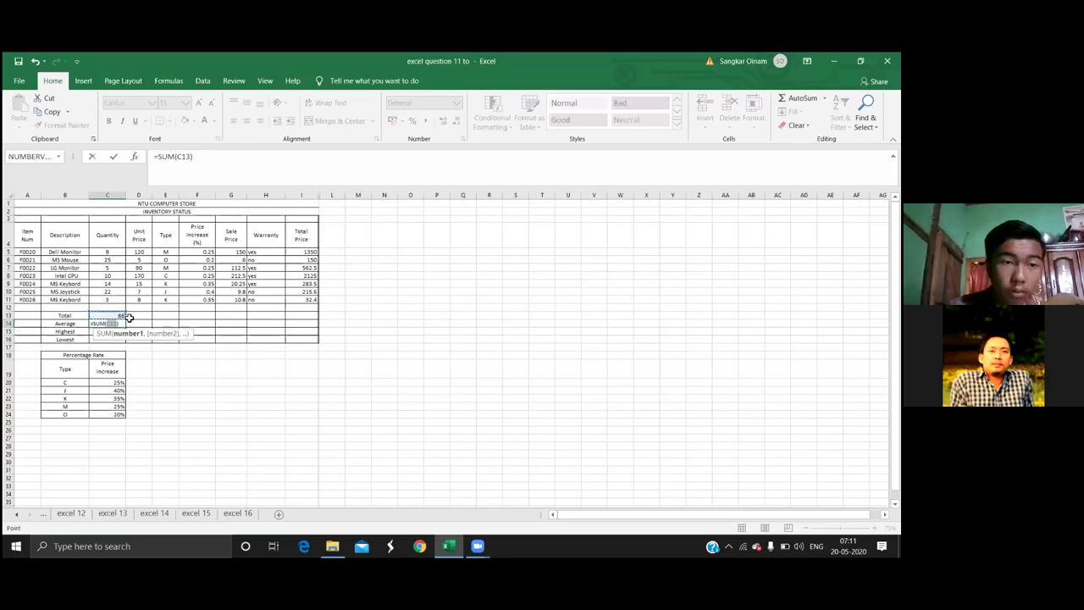
mouse_move(116, 254)
left_mouse_down()
mouse_move(116, 280)
mouse_move(116, 249)
left_mouse_up()
key("Return")
Clear the Dell Monitor quantity in C5 and fill the value 25 from C6 up into it
left_click(116, 252)
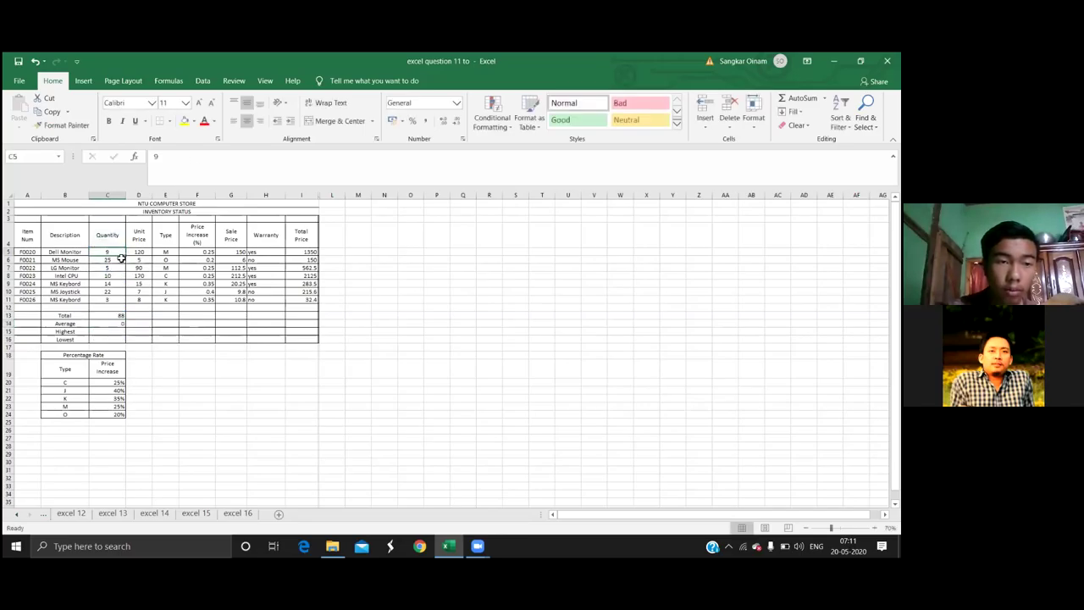
mouse_move(125, 254)
left_mouse_down()
mouse_move(108, 271)
mouse_move(111, 288)
mouse_move(120, 237)
mouse_move(119, 251)
left_mouse_up()
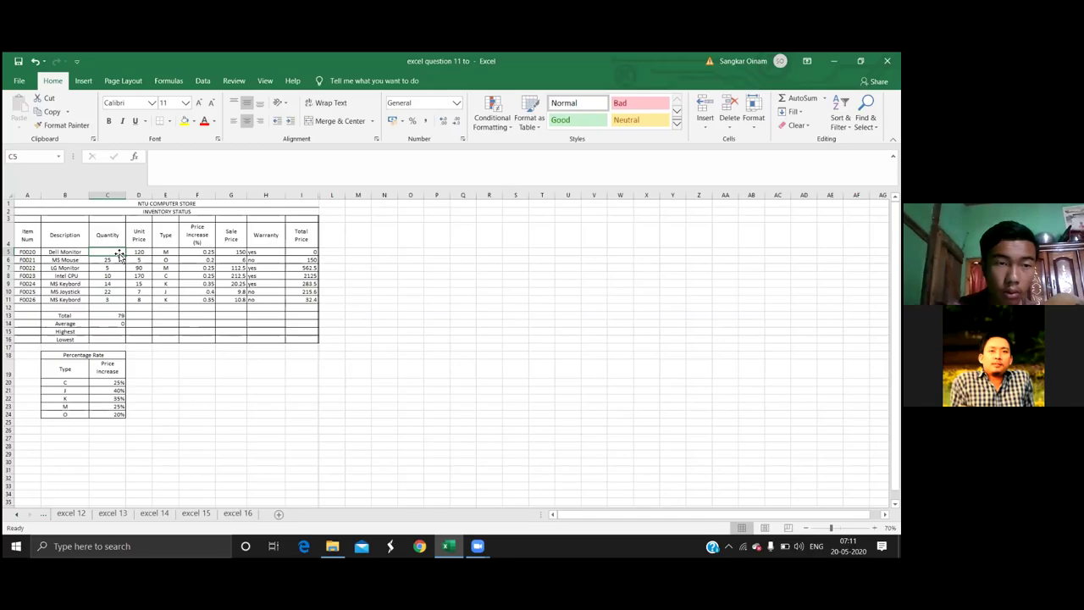
left_click(125, 263)
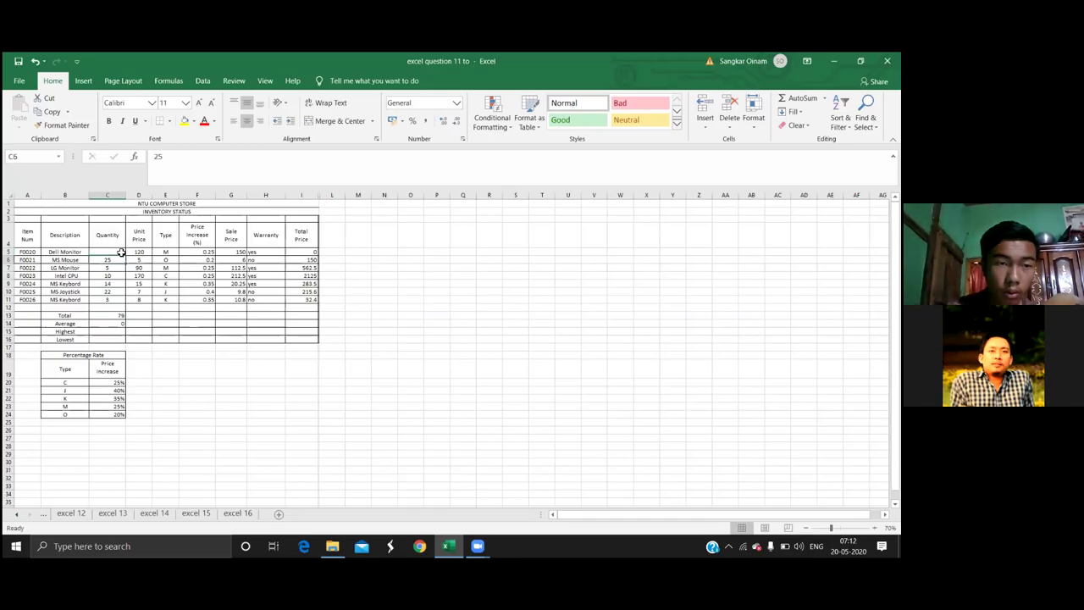
mouse_move(126, 263)
left_mouse_down()
mouse_move(125, 218)
mouse_move(128, 245)
left_mouse_up()
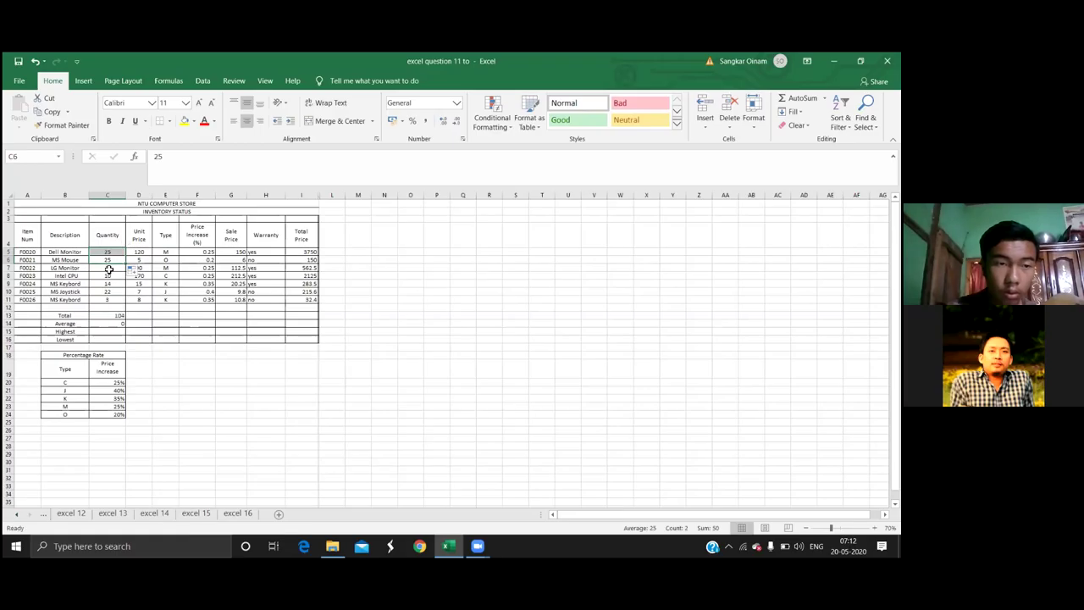
left_click(108, 269)
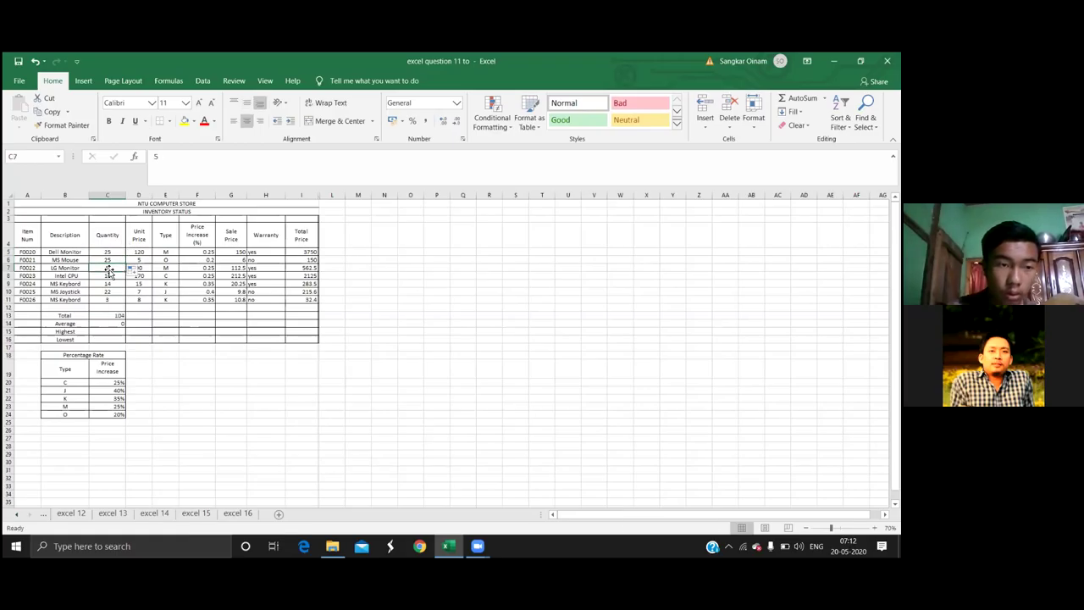
Clear the formula in the Average cell C14 and the Dell Monitor quantity in C5
left_click(124, 325)
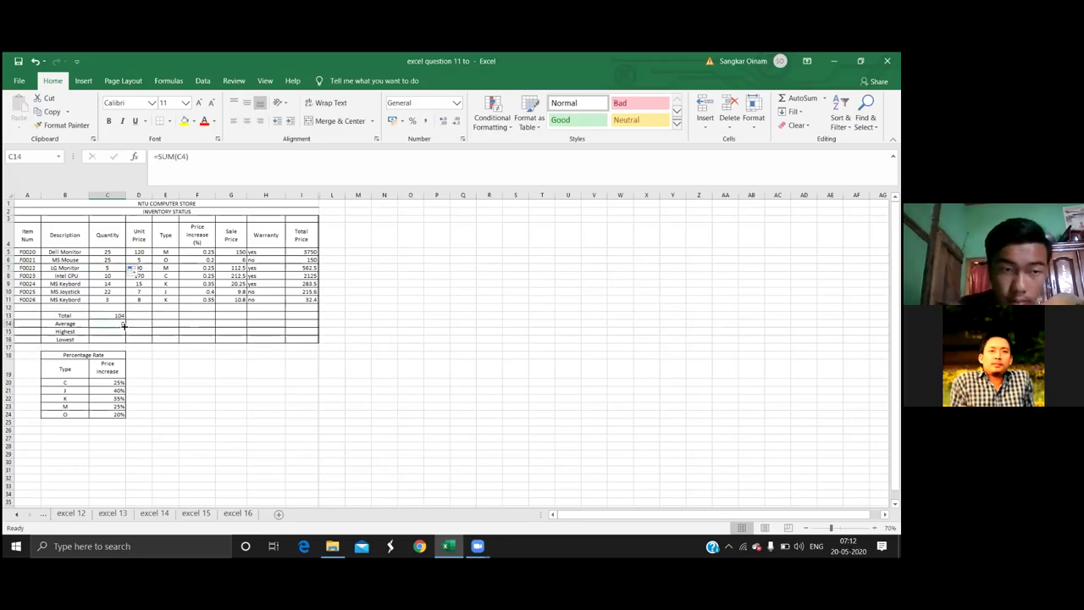
key("BackSpace")
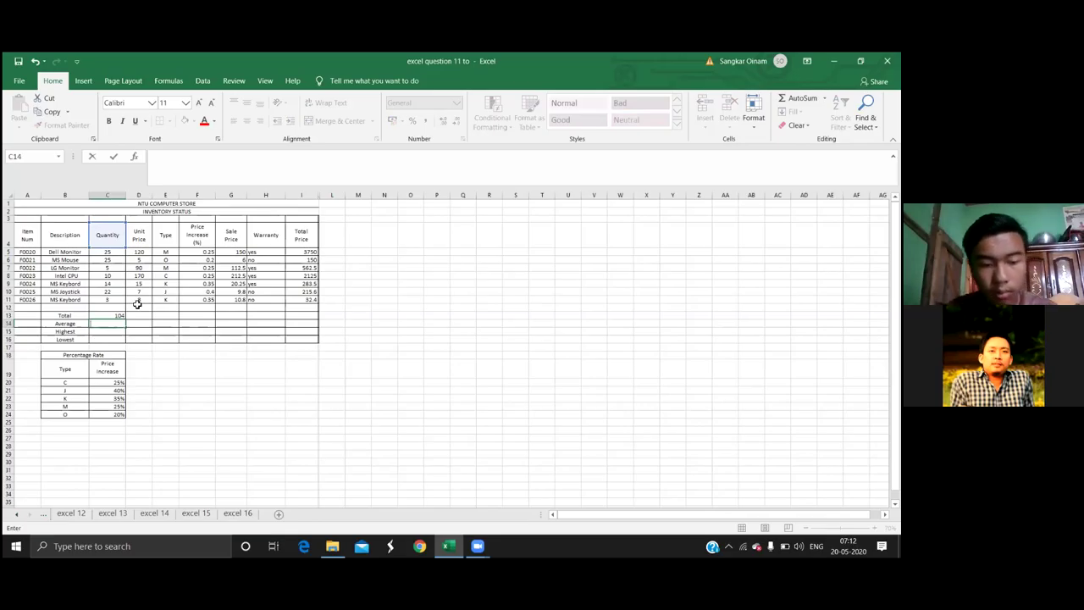
type("Z")
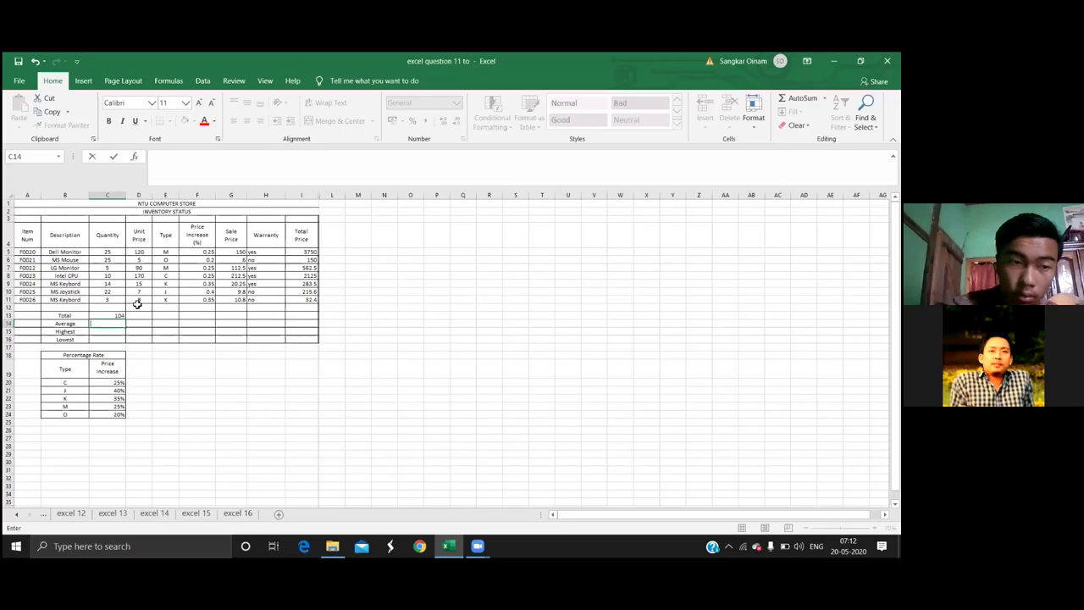
left_click(113, 253)
type("Z")
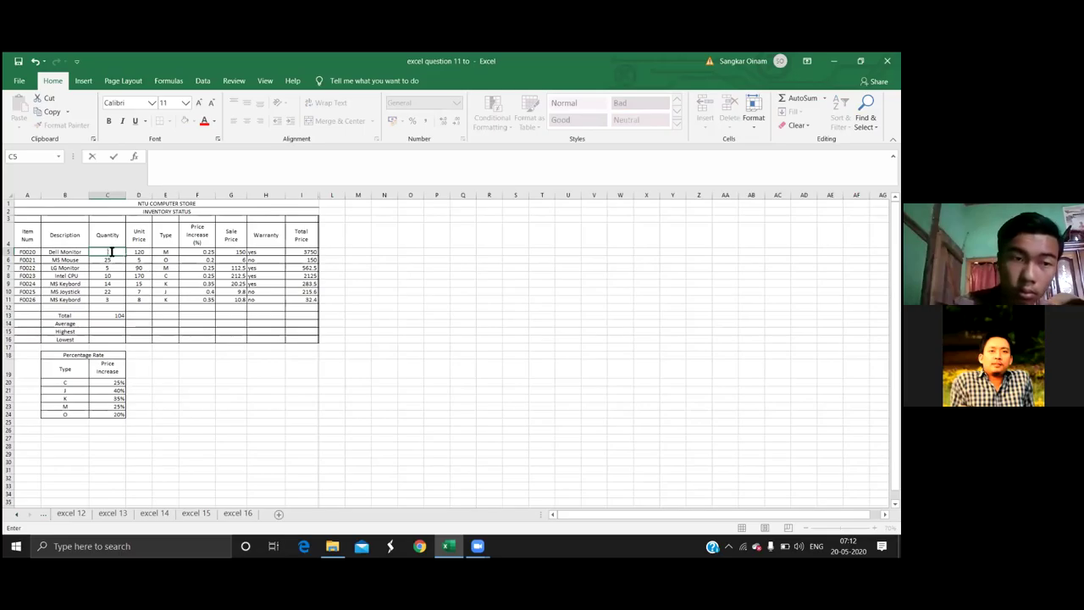
left_click(232, 441)
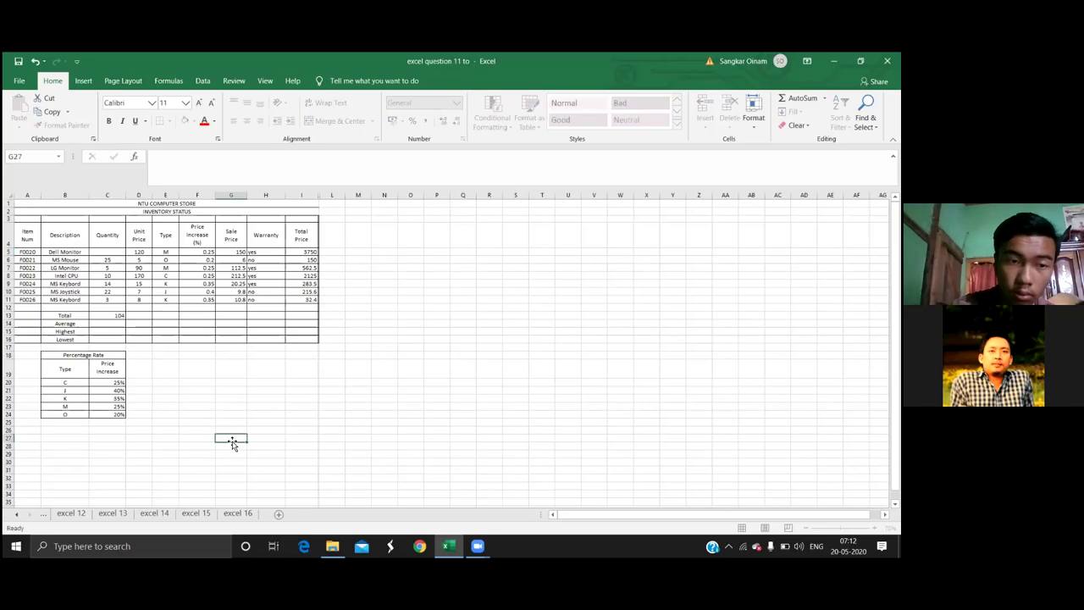
type("Z")
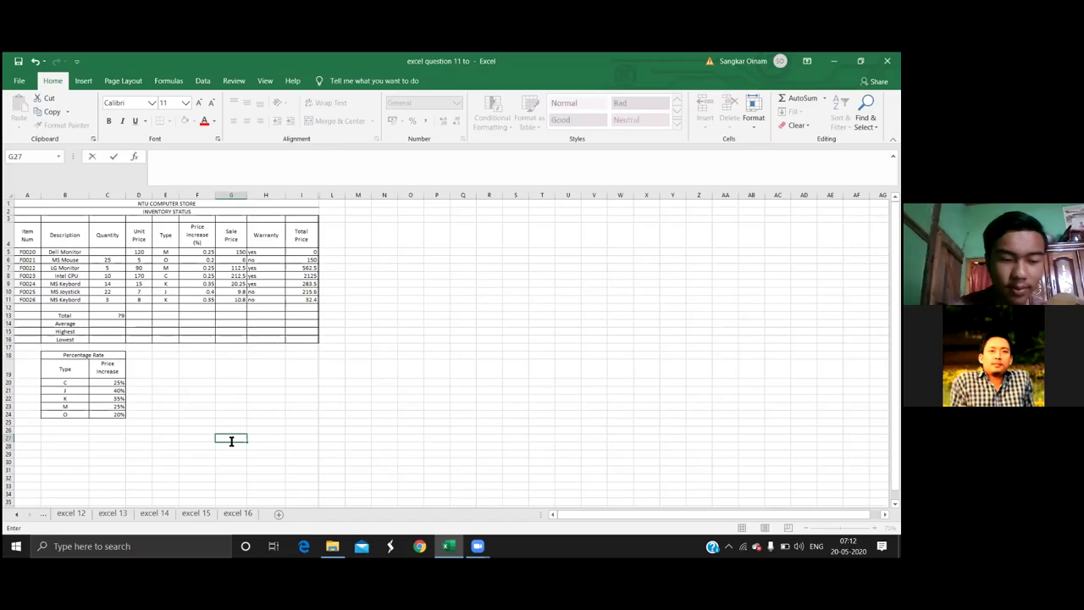
double_click(231, 442)
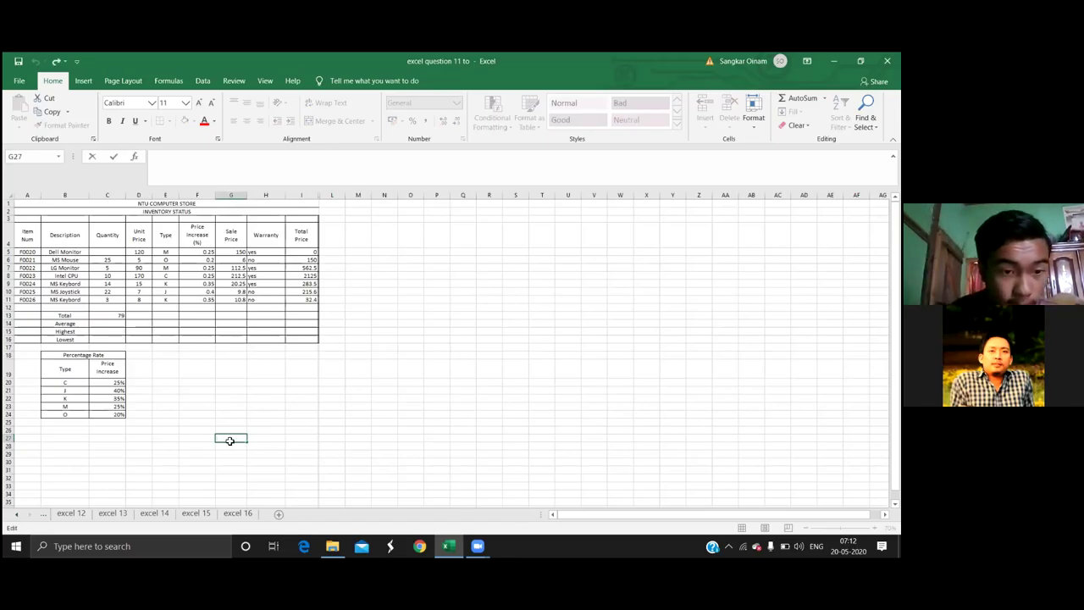
left_click(214, 399)
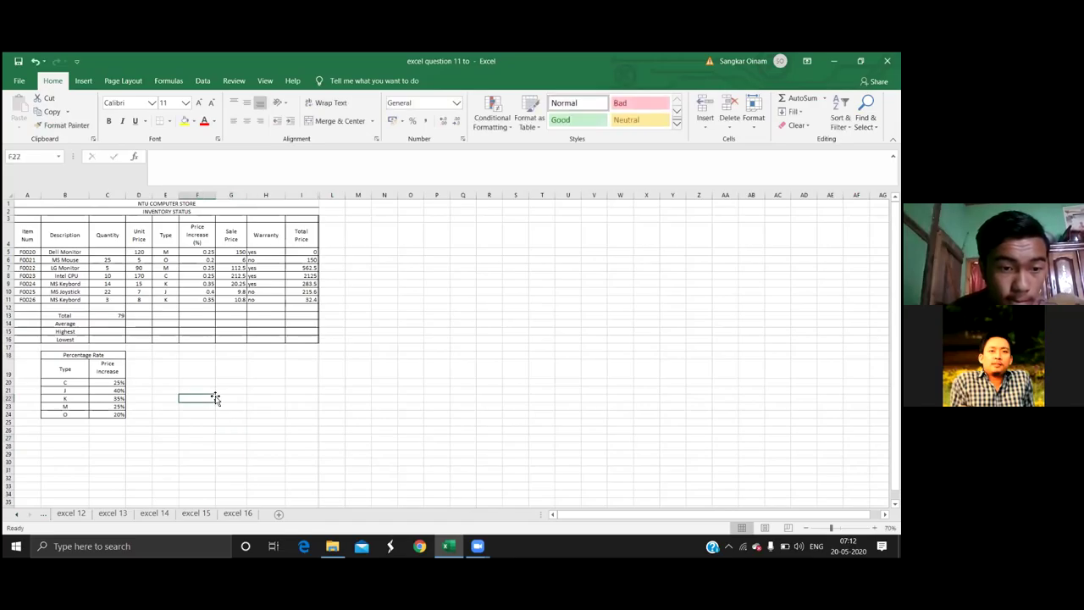
Undo the quantity edits in C5 and the formulas entered in the Average cell C14 and the Total cell C13
key("ctrl+z")
key("ctrl+z")
key("ctrl+z")
key("ctrl+z")
key("ctrl+z")
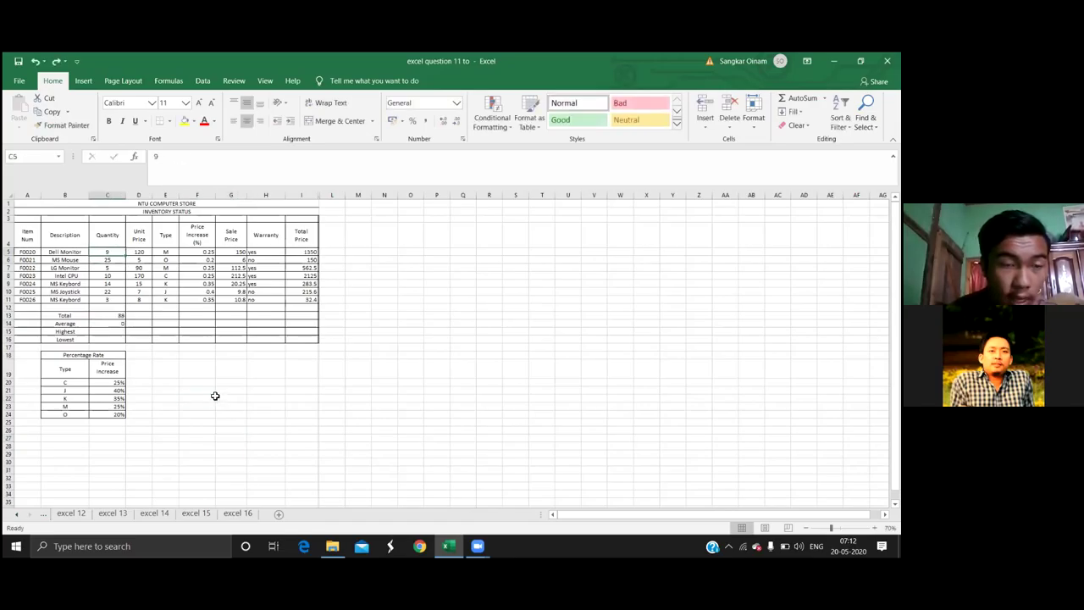
key("ctrl+z")
key("ctrl+z")
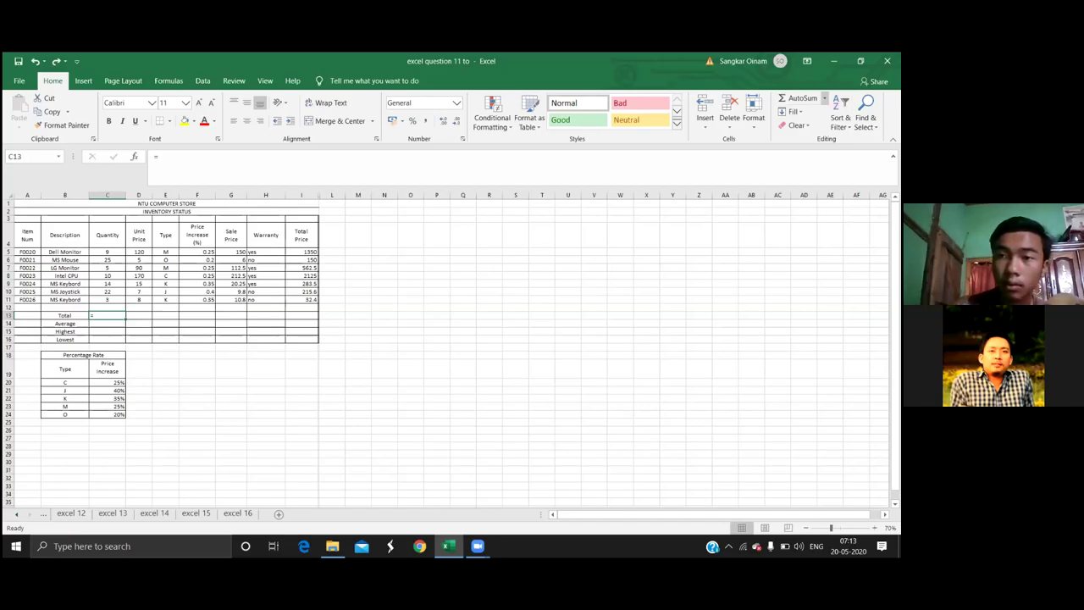
Try to sum the quantities in C13 with =SUM(C5), and select the quantities C5:C11
left_click(824, 98)
left_click(801, 112)
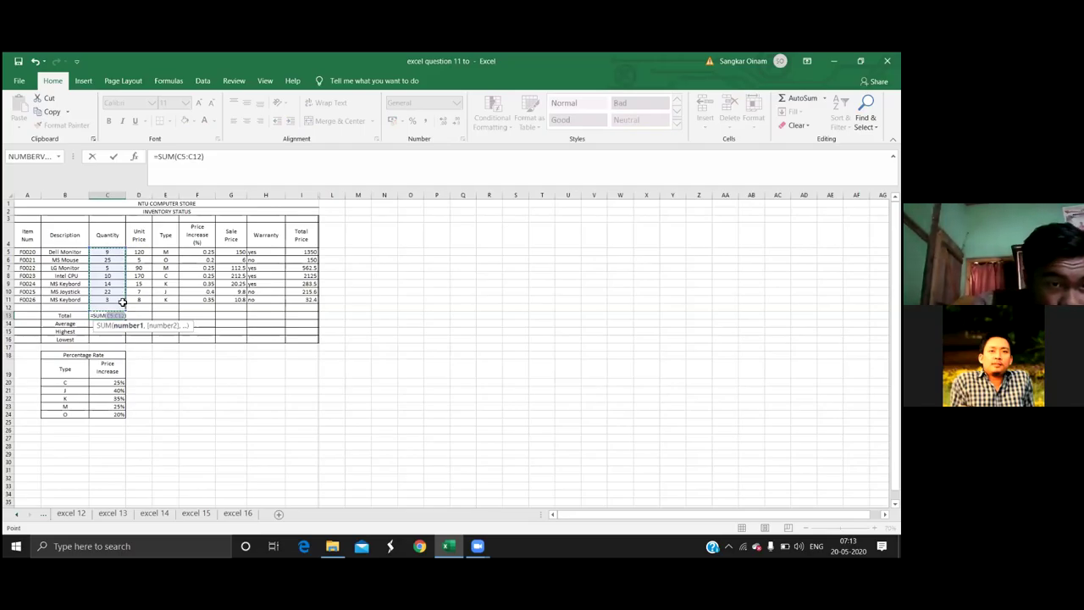
left_click(114, 254)
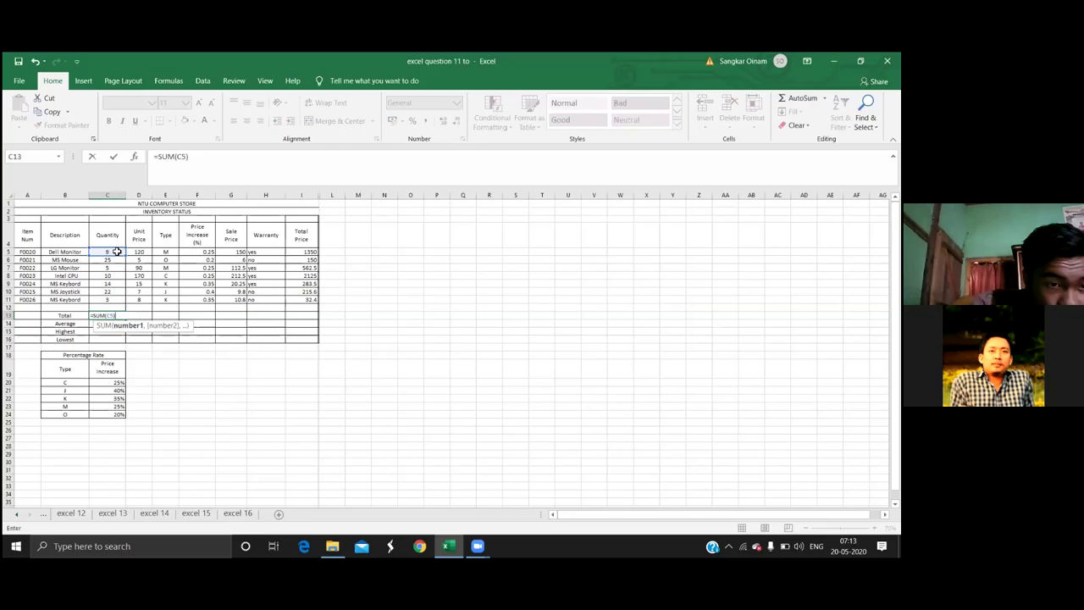
mouse_move(112, 253)
left_mouse_down()
mouse_move(109, 291)
mouse_move(108, 252)
left_mouse_up()
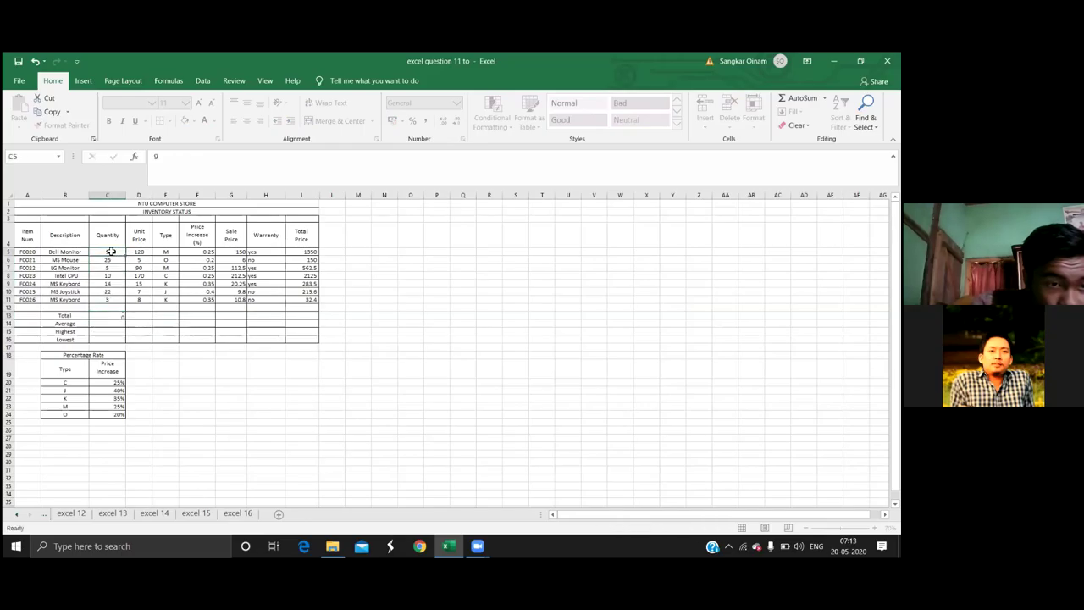
left_click_drag(110, 300, 115, 252)
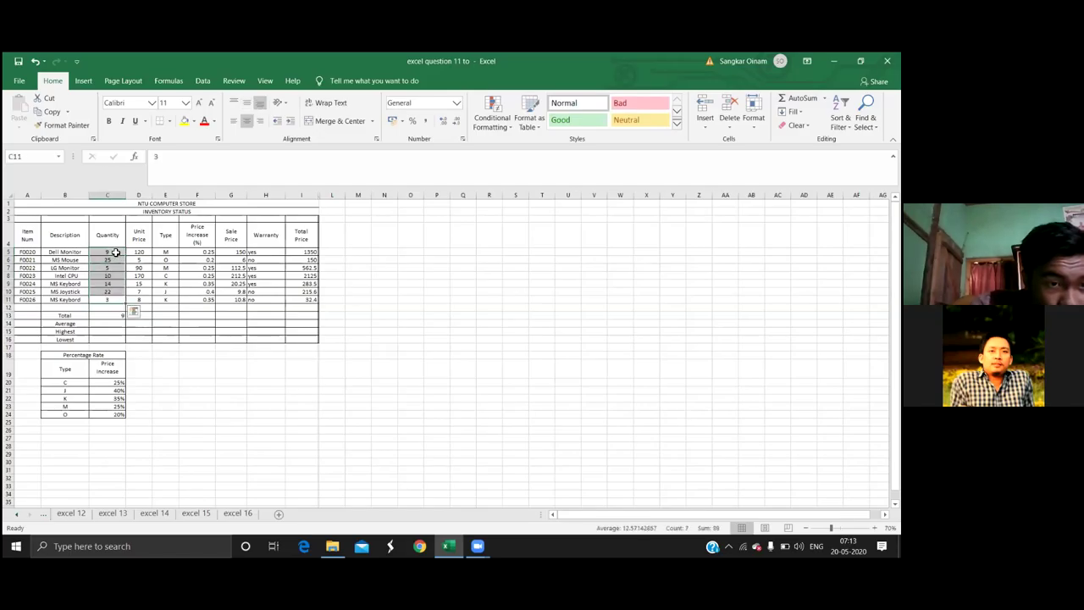
Clear the incorrect =SUM(C5) formula from the quantity Total cell C13
left_click(108, 314)
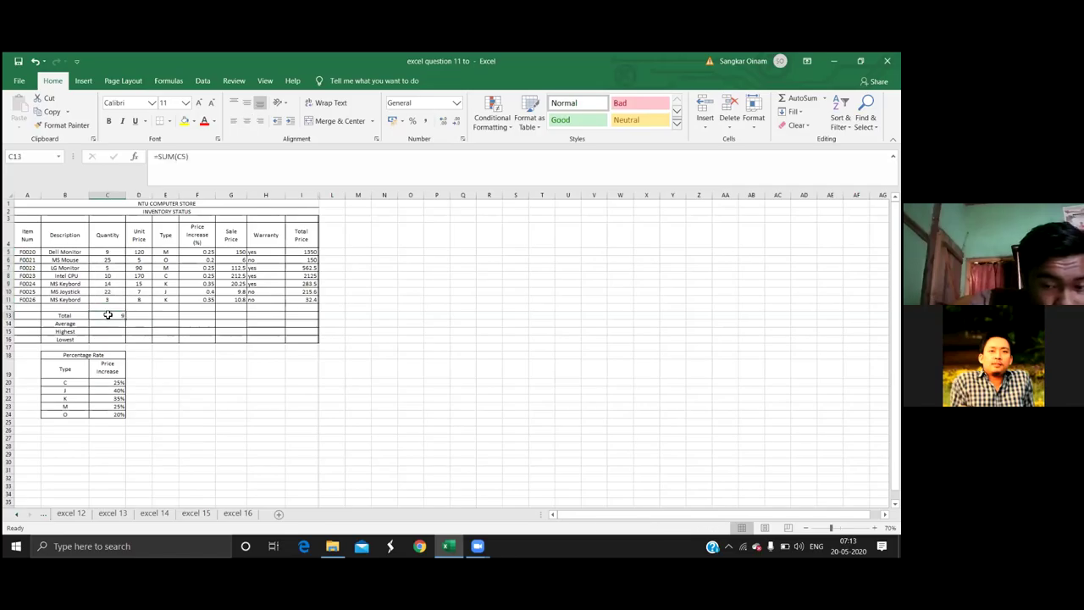
double_click(107, 314)
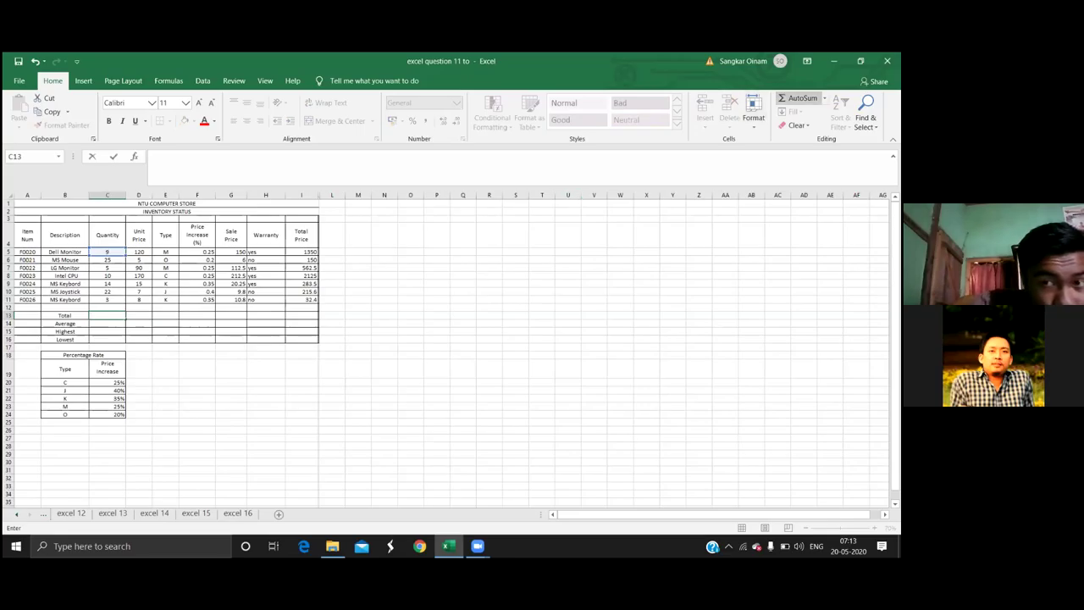
left_click(824, 98)
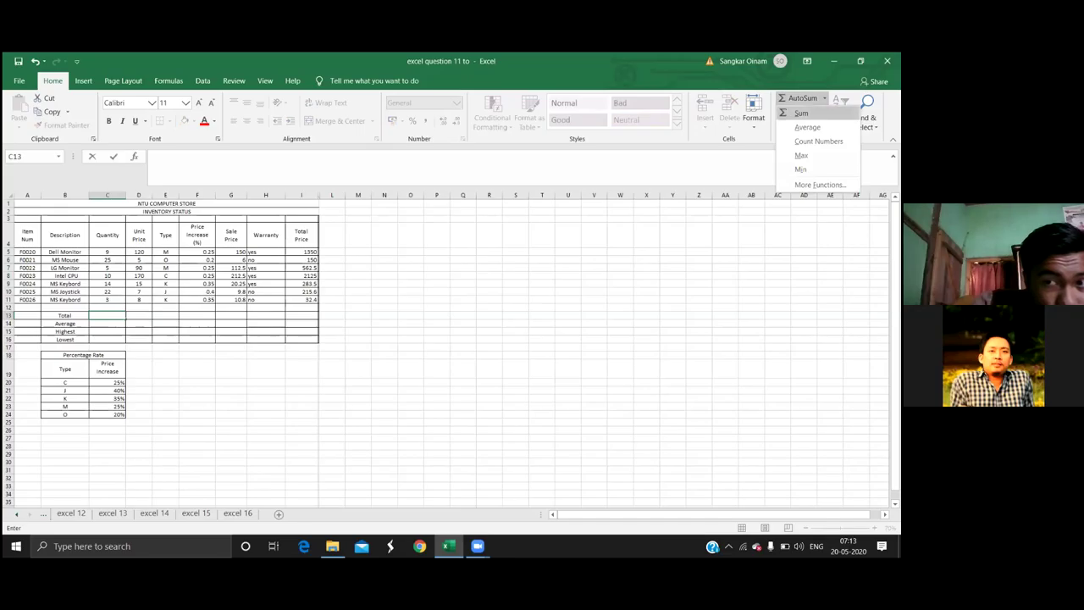
key("Escape")
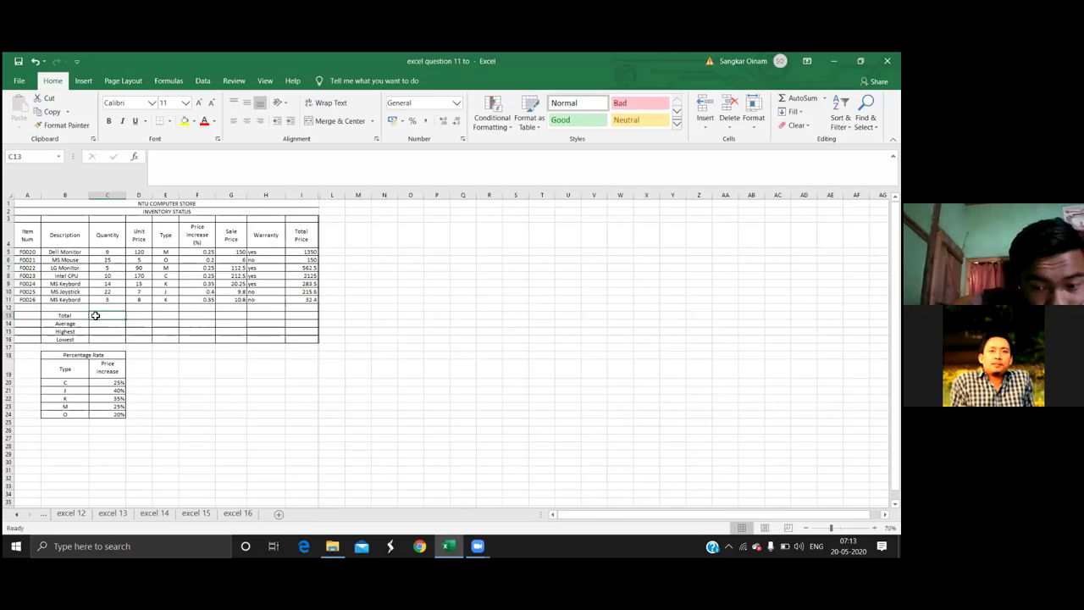
type("=")
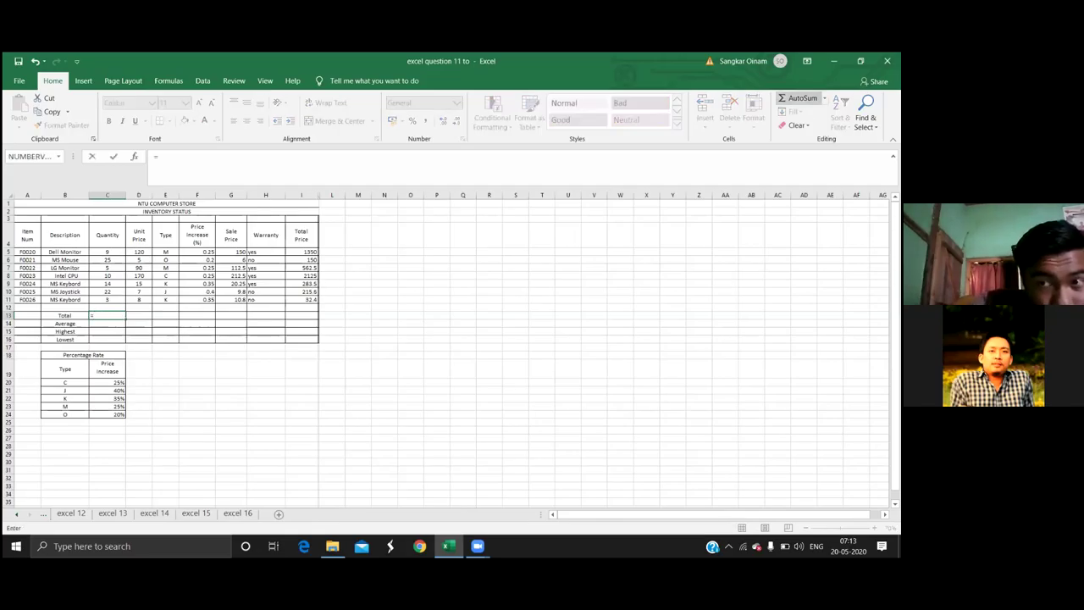
left_click(825, 98)
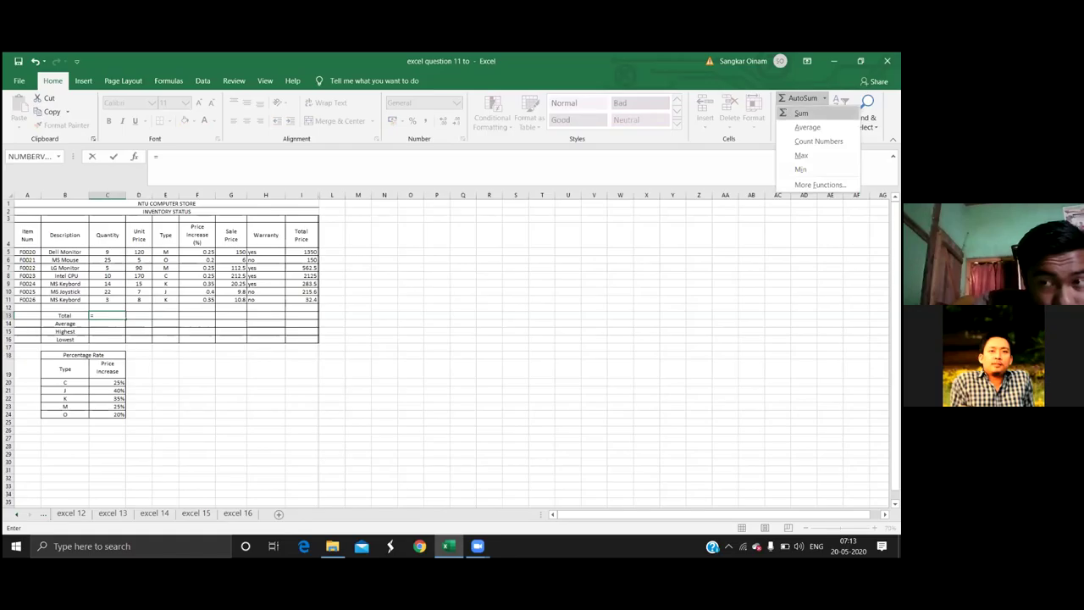
key("Escape")
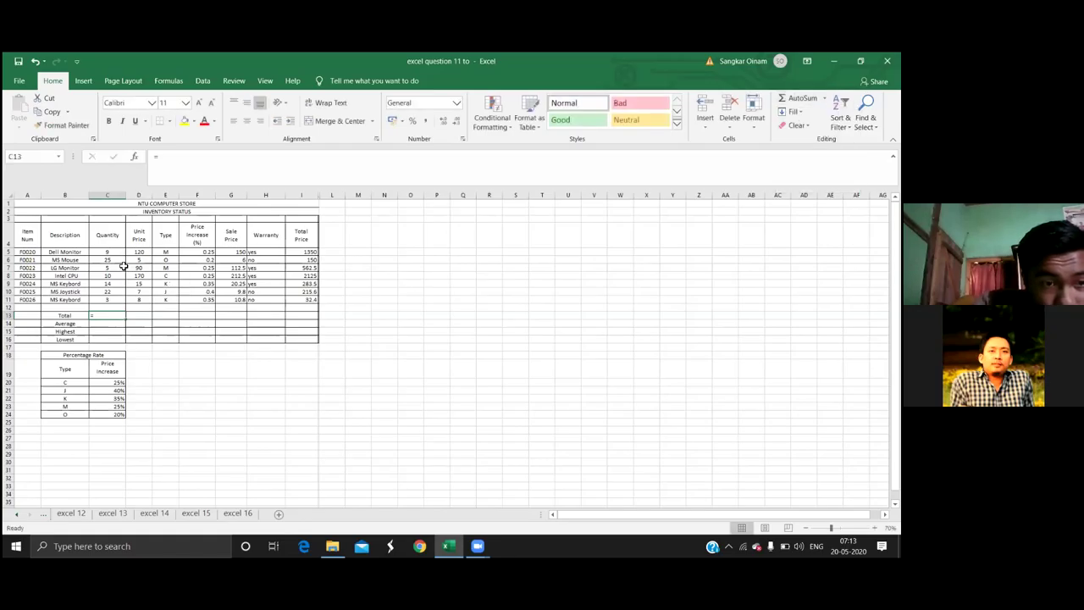
left_click_drag(107, 254, 109, 303)
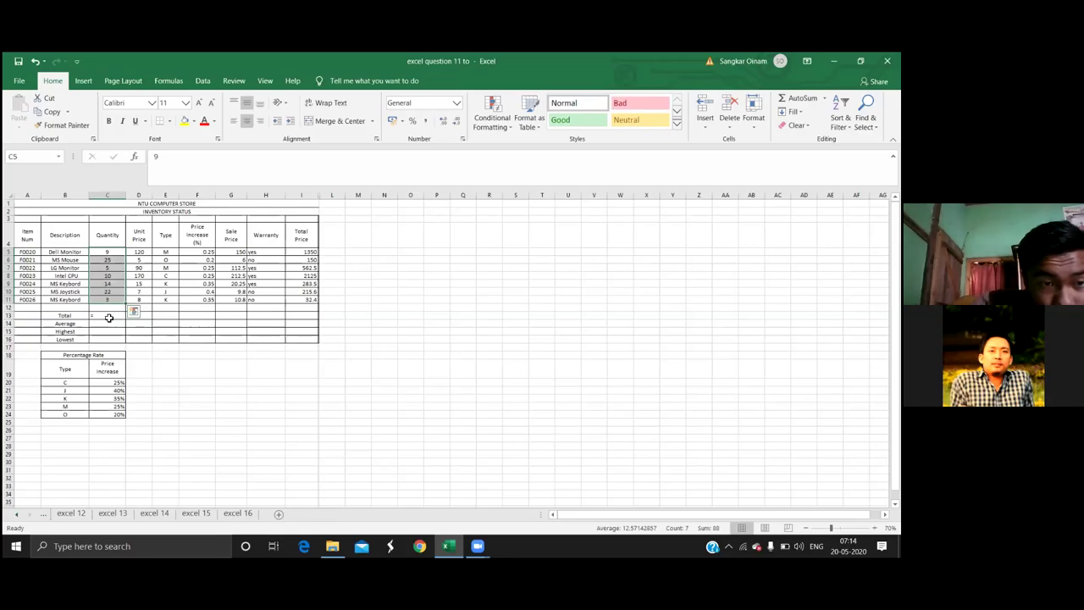
left_click(111, 315)
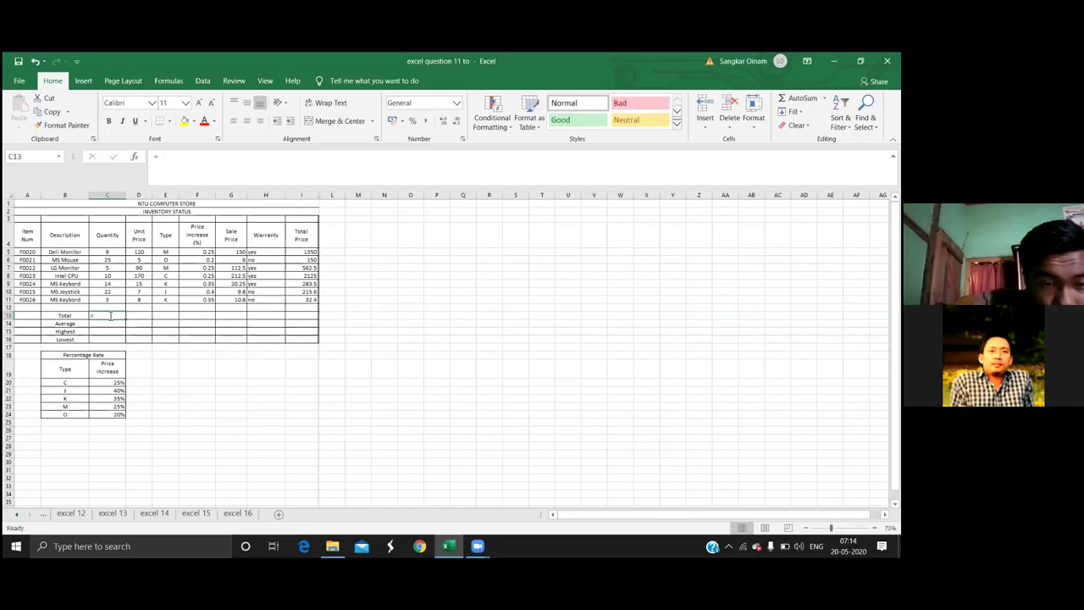
key("BackSpace")
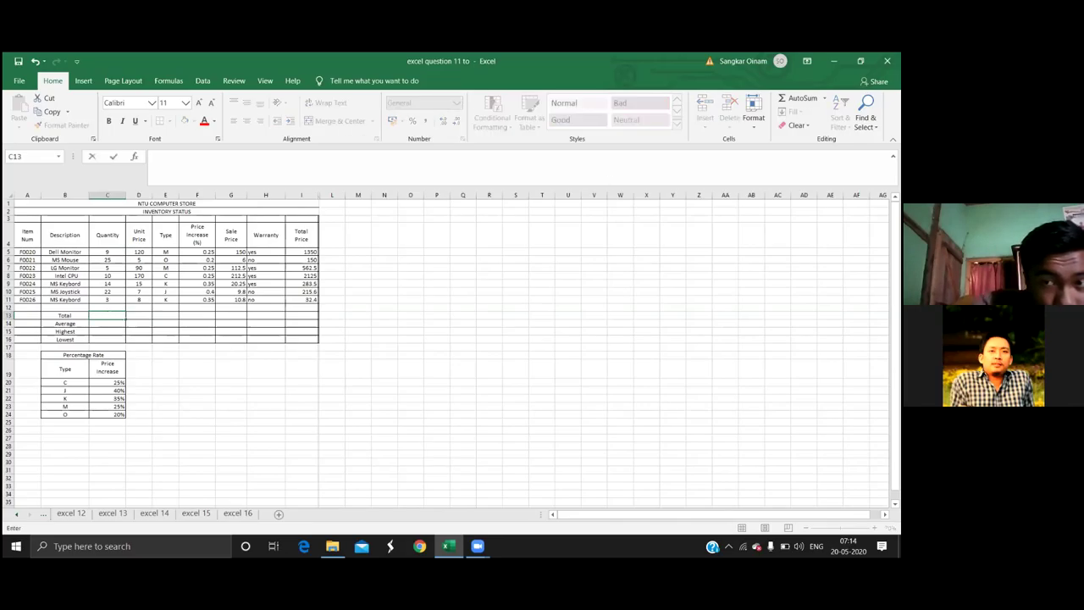
left_click(825, 99)
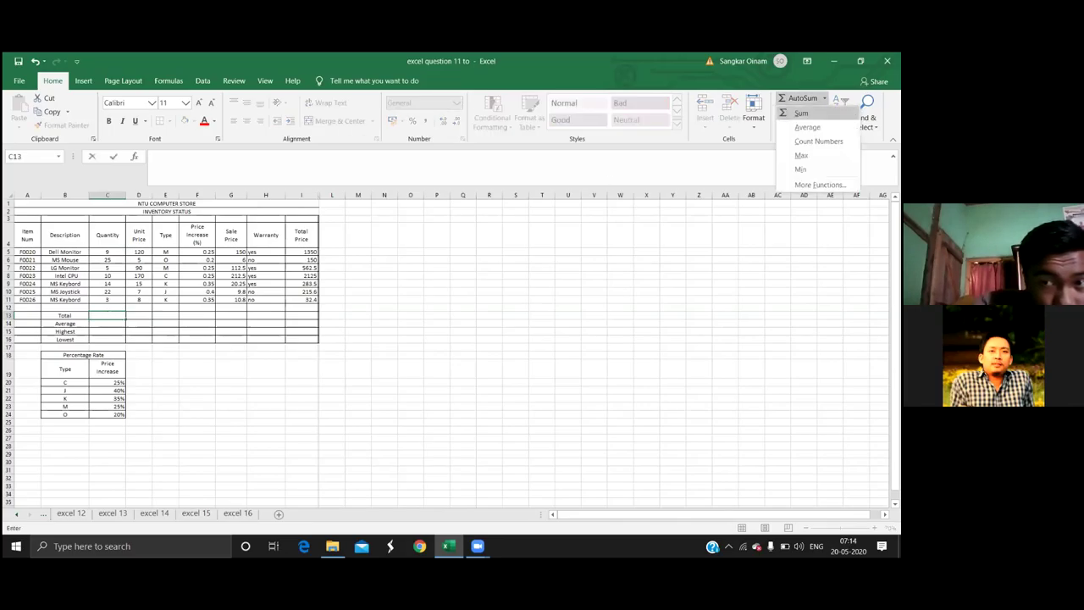
key("Escape")
key("Escape")
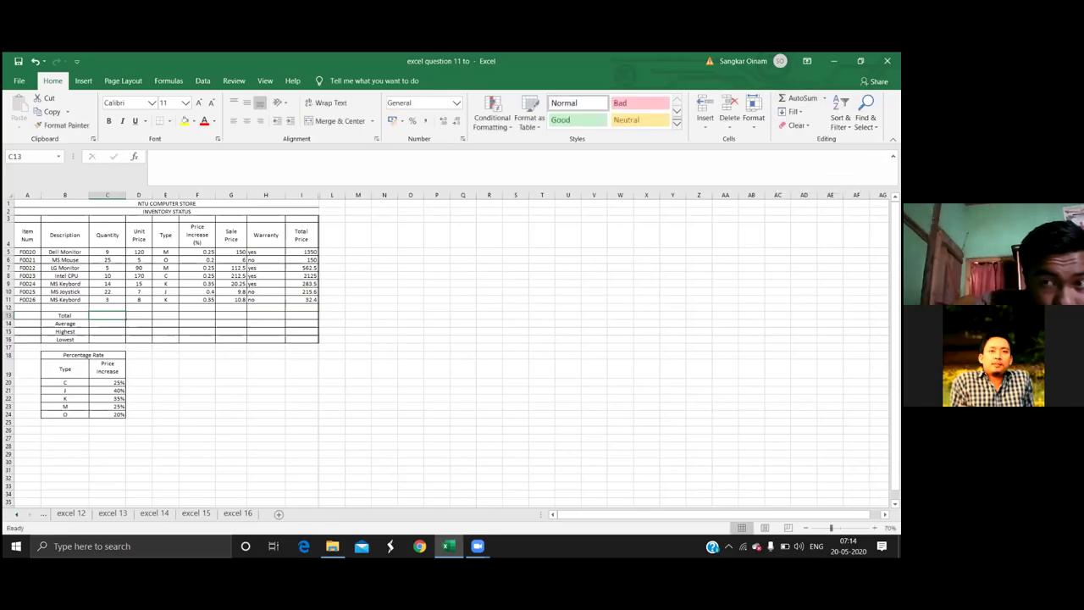
Total the item quantities in C13 with the AutoSum formula =SUM(C5:C11)
left_click(824, 98)
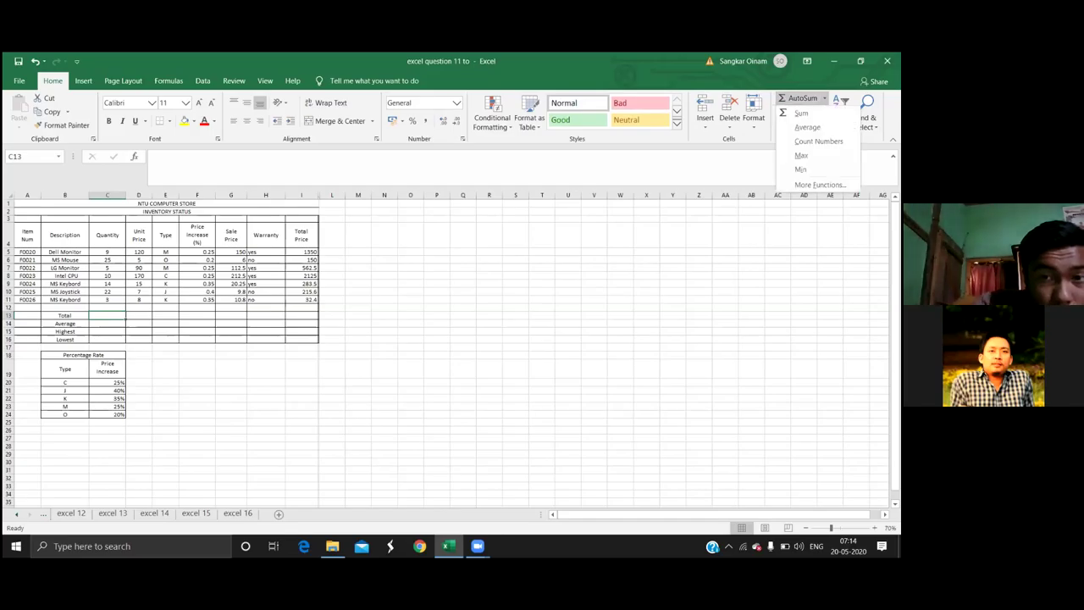
left_click(800, 112)
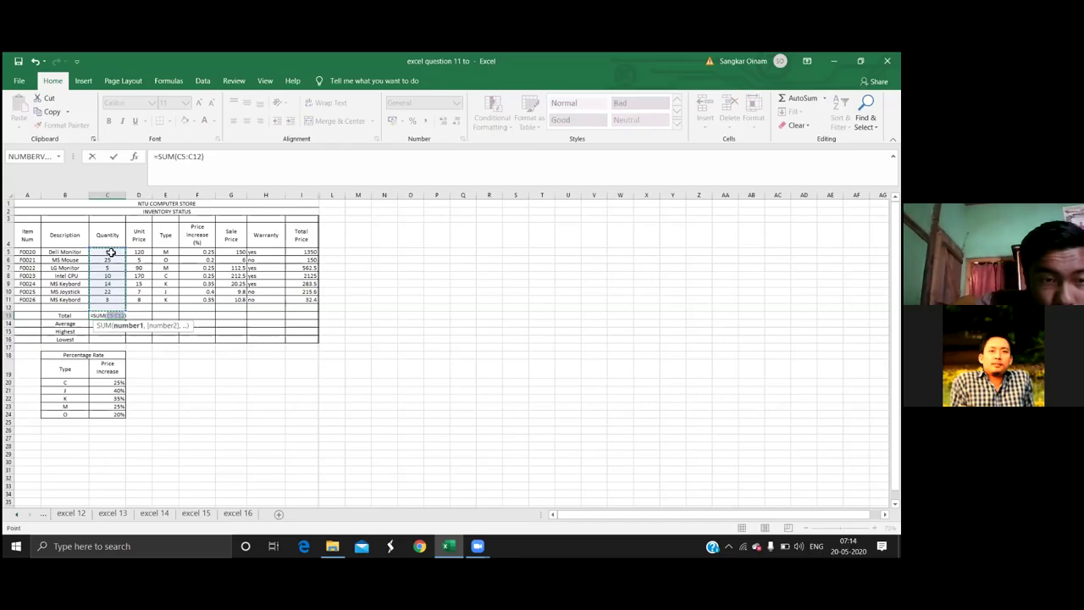
left_click_drag(110, 252, 104, 299)
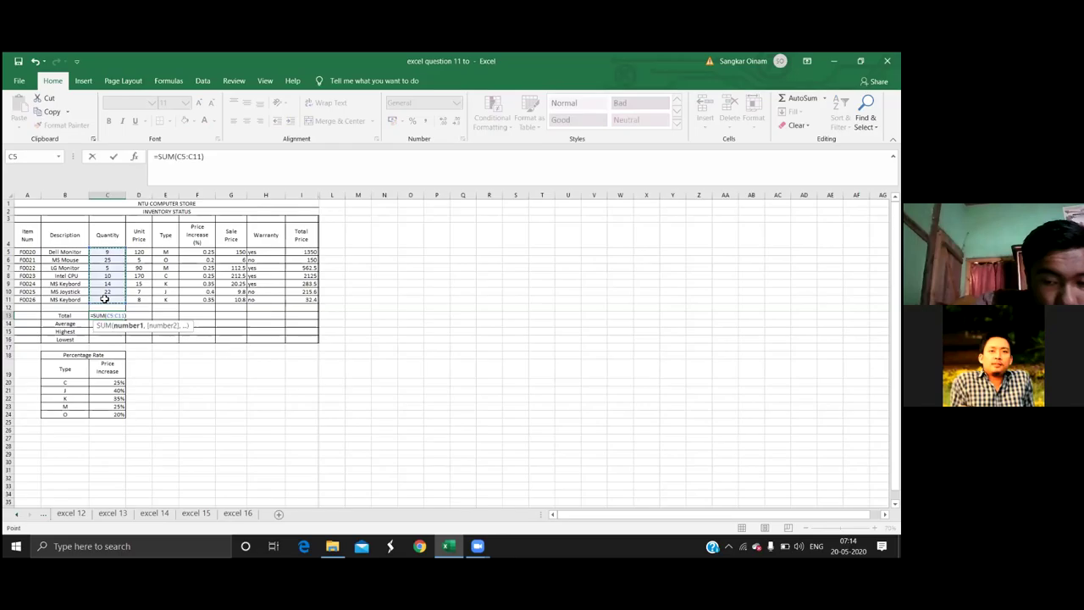
key("Return")
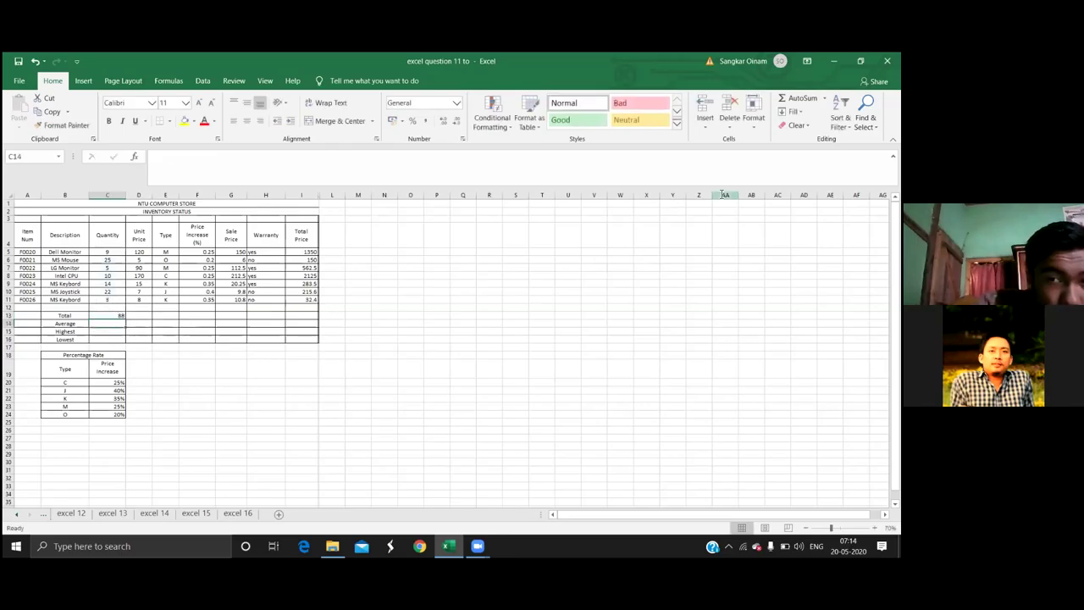
Calculate the average quantity in C14 with the formula =AVERAGE(C5:C11)
left_click(824, 98)
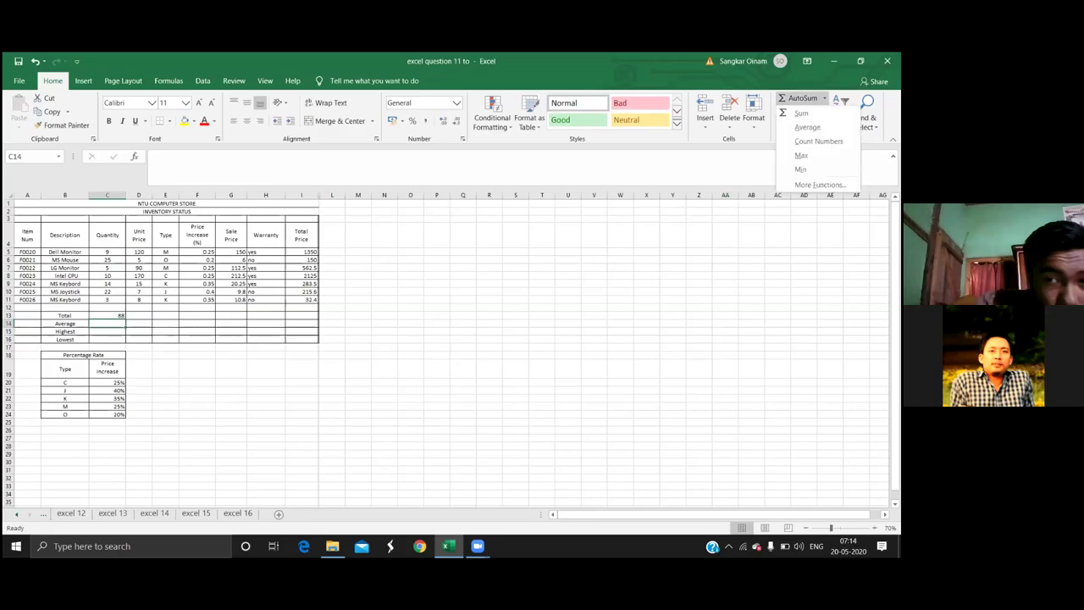
left_click(807, 127)
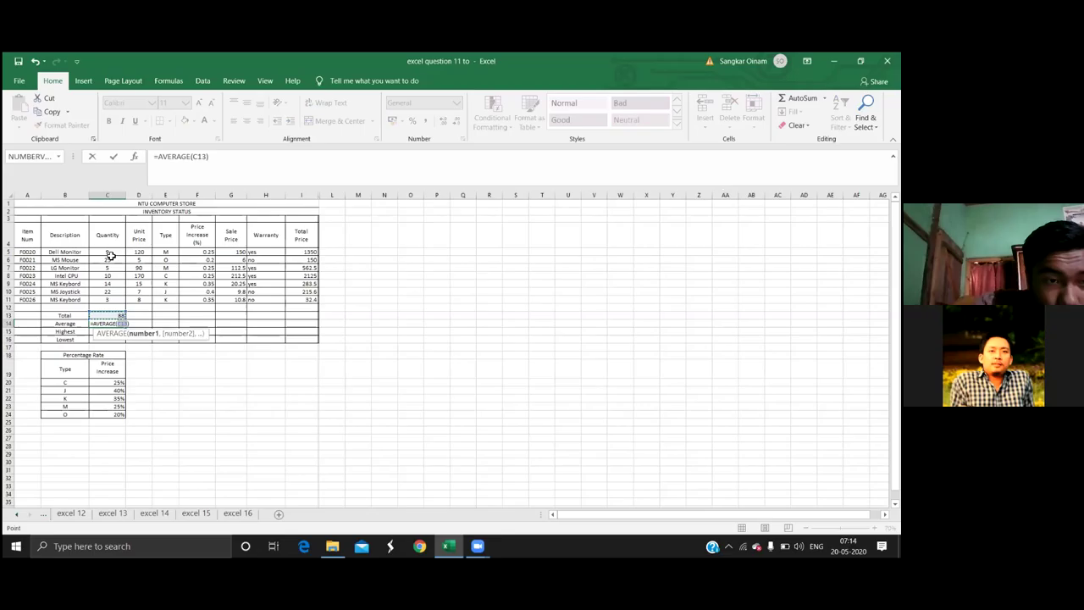
left_click_drag(111, 252, 107, 300)
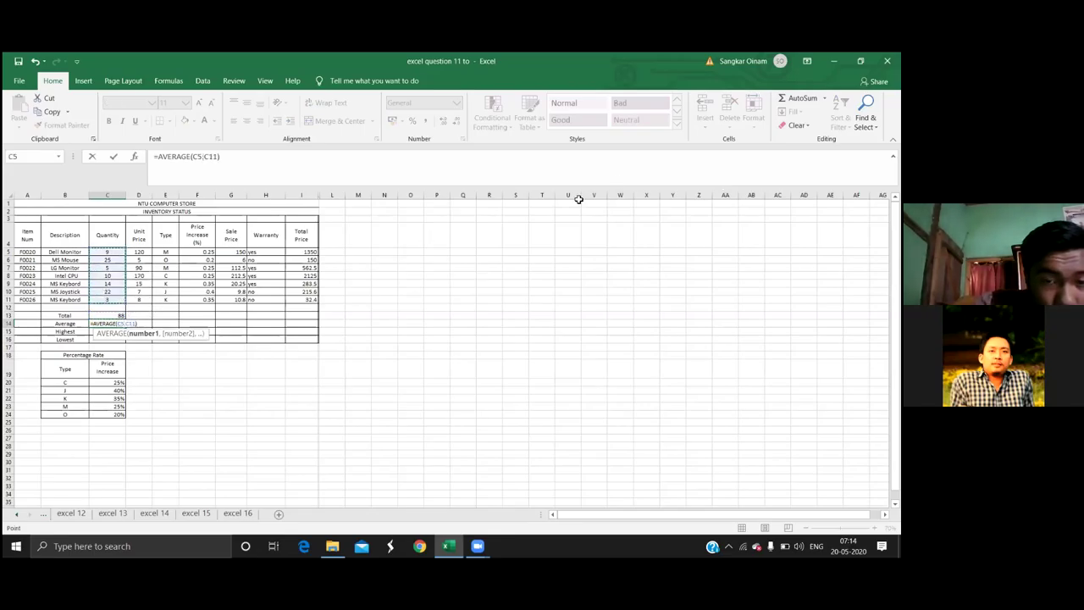
key("Return")
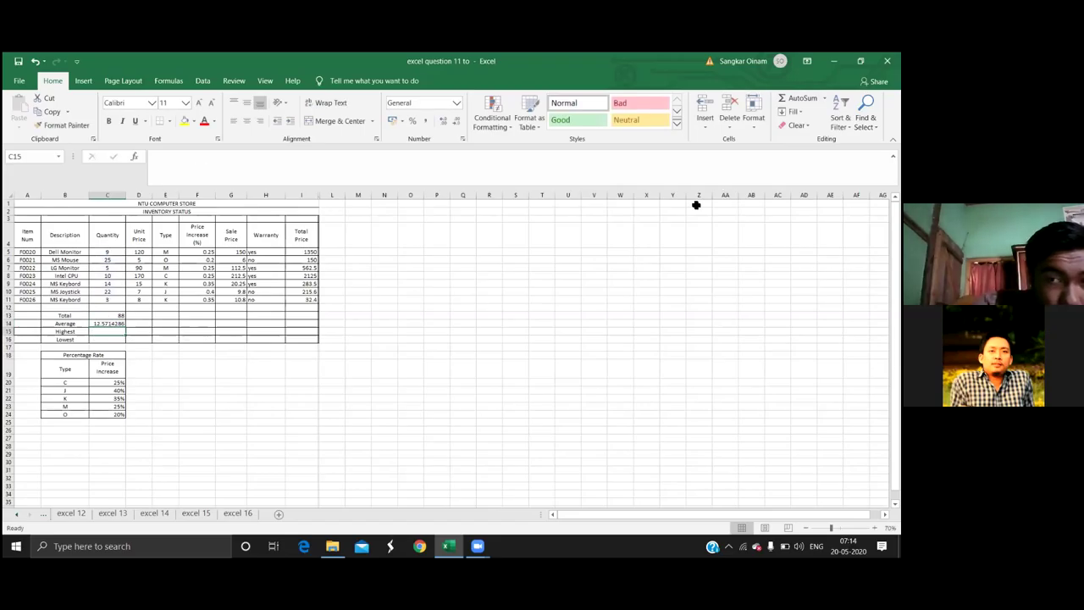
Find the highest quantity in C15 with the formula =MAX(C5:C11)
left_click(824, 98)
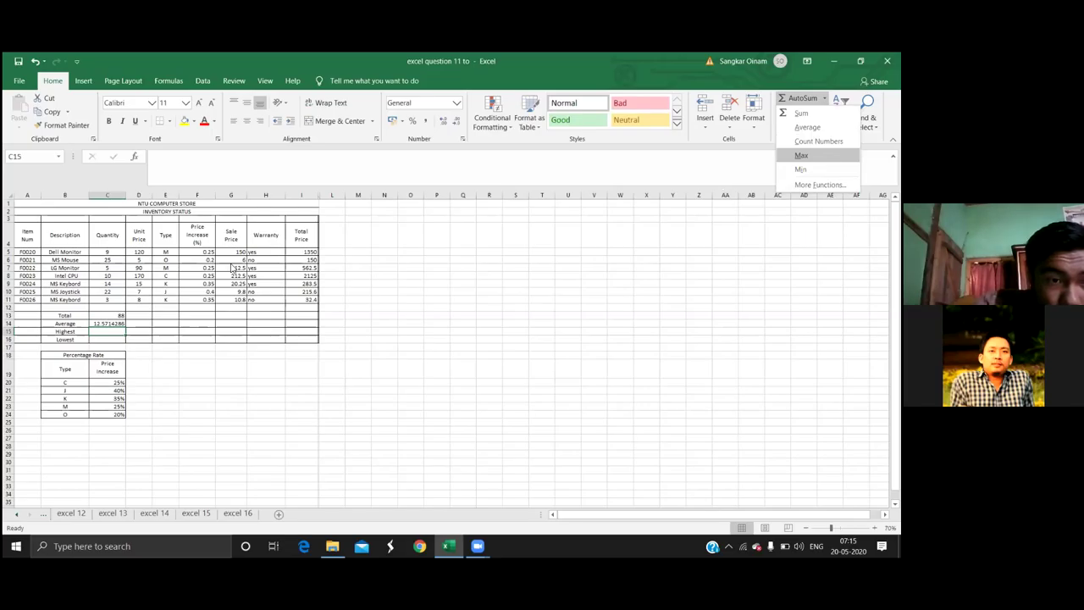
left_click(802, 156)
left_click_drag(103, 251, 109, 296)
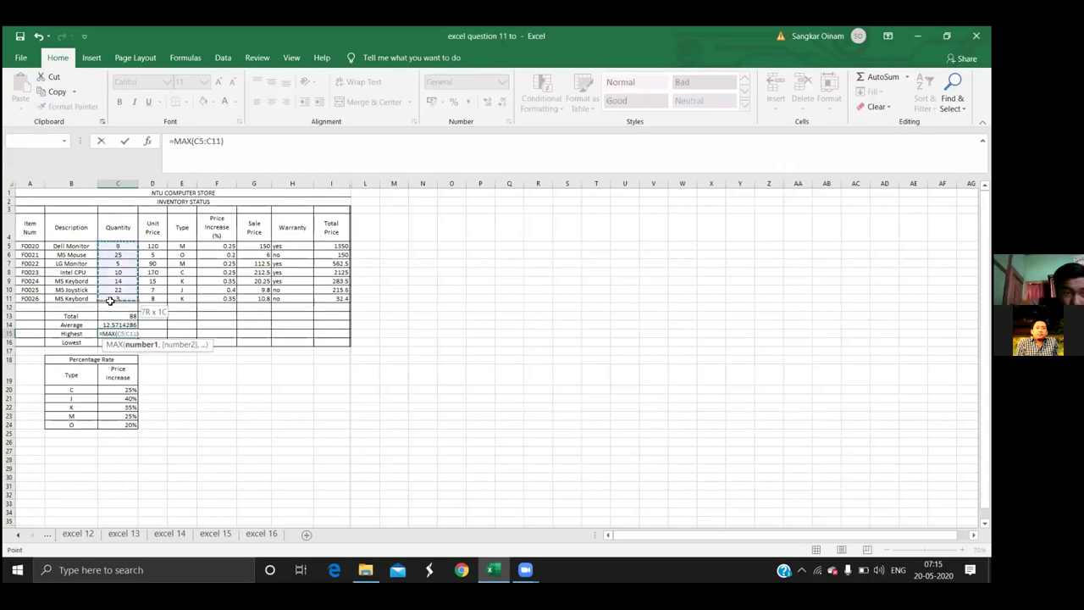
key("Return")
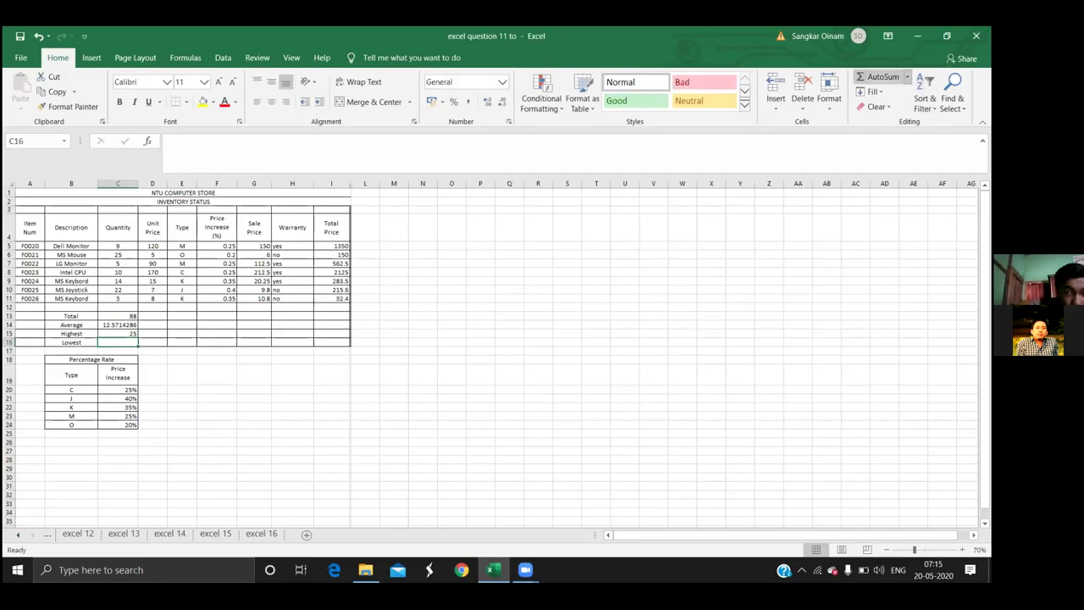
Find the lowest quantity in C16 with the formula =MIN(C5:C11)
left_click(907, 77)
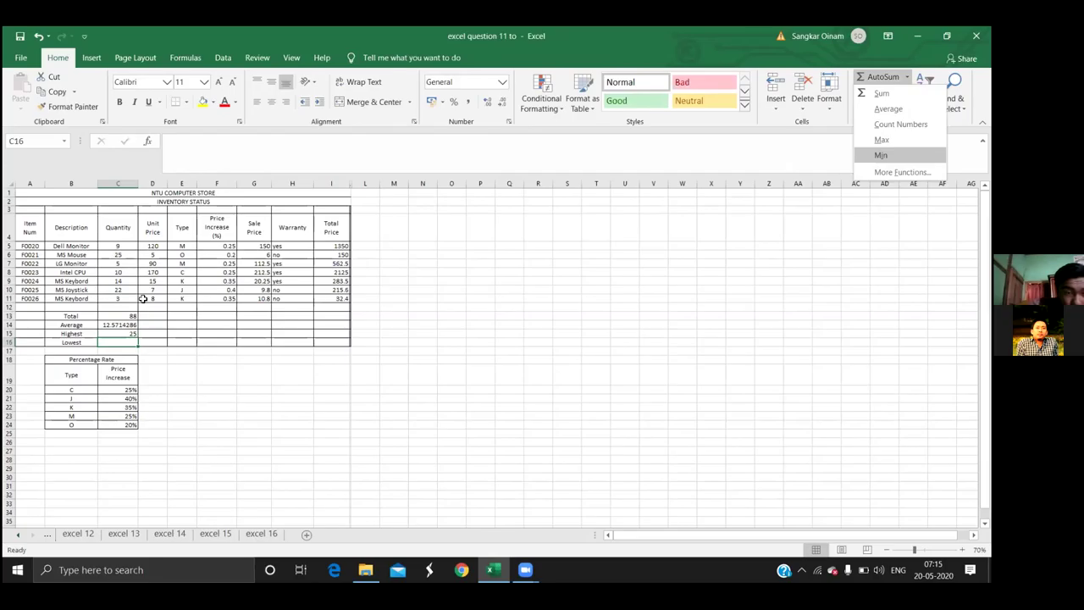
left_click(881, 155)
left_click_drag(126, 246, 121, 299)
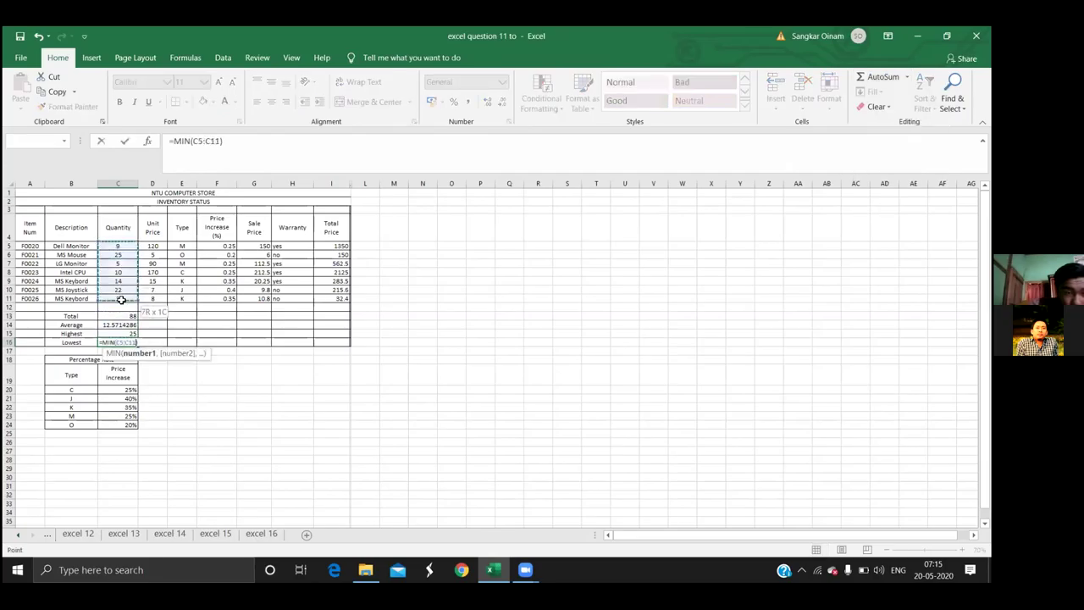
key("Return")
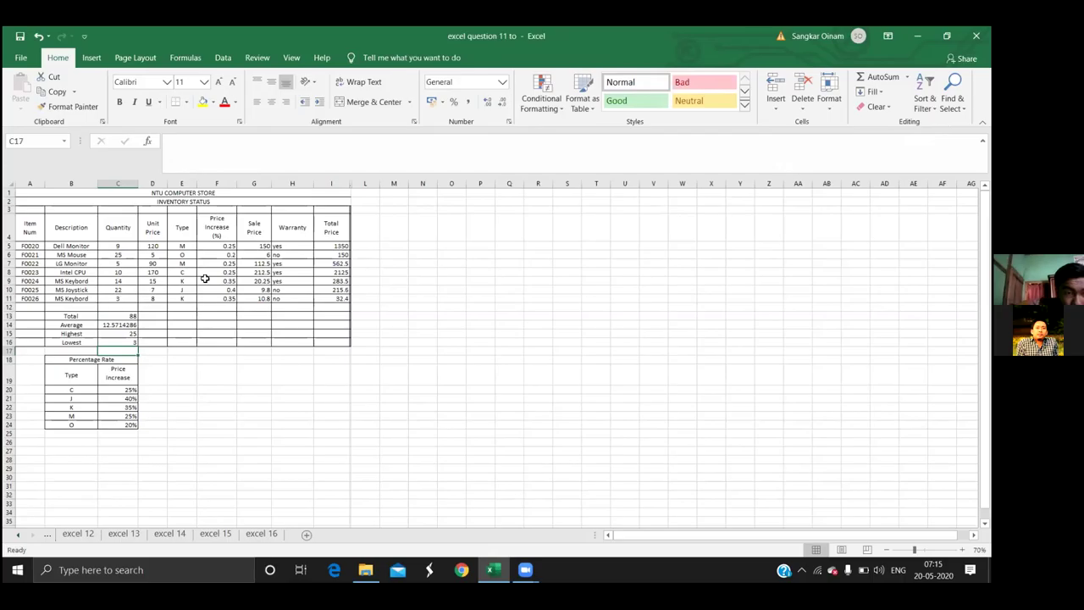
Total the unit prices in D13 with the AutoSum formula =SUM(D5:D11)
left_click(155, 315)
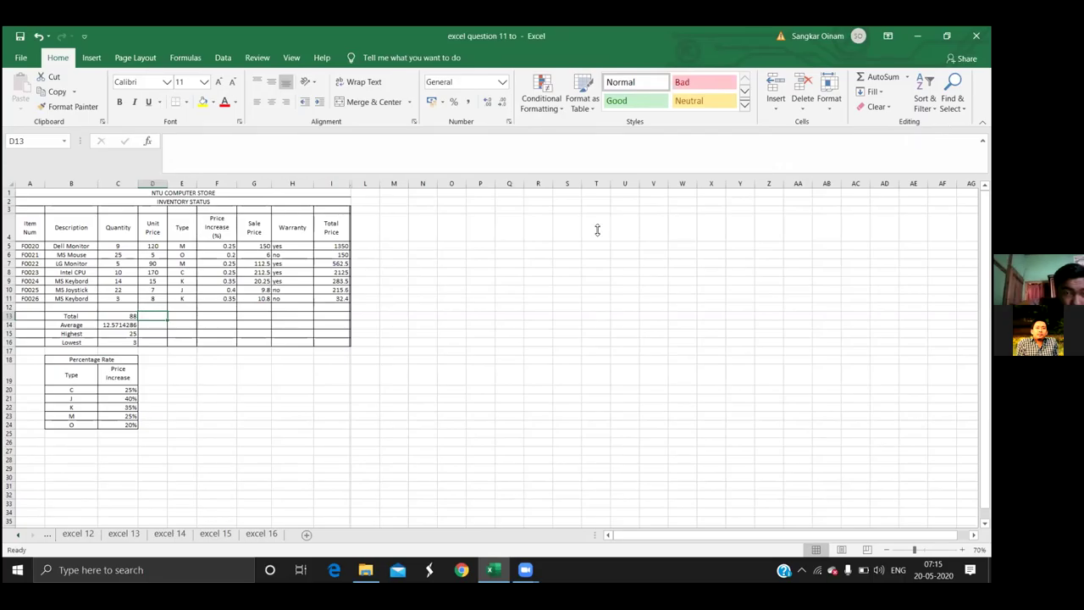
left_click(907, 76)
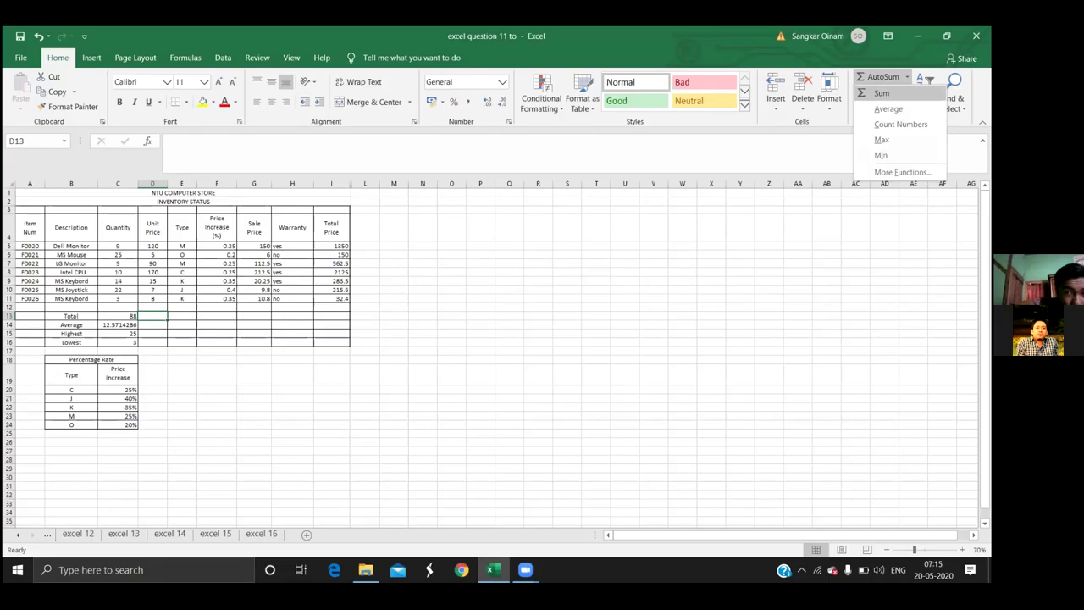
key("Return")
left_click_drag(152, 246, 151, 295)
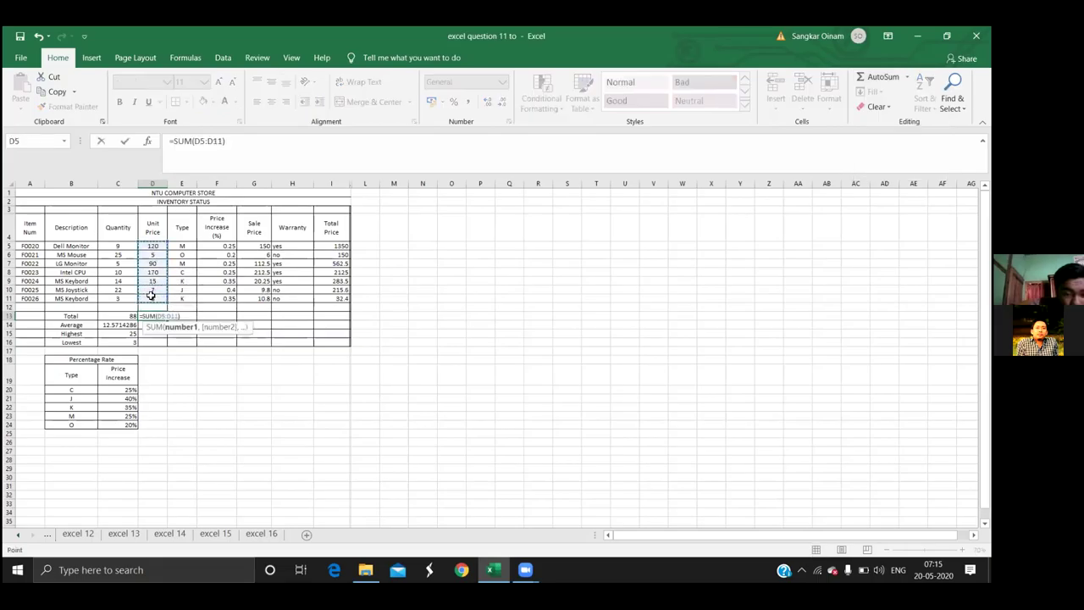
key("Return")
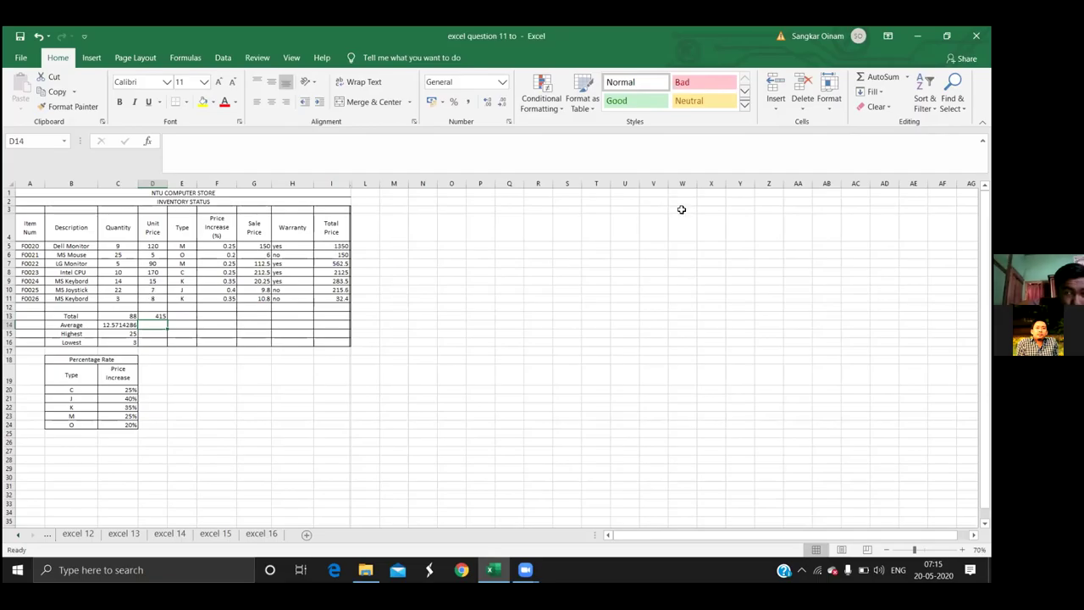
Calculate the average unit price in D14 with the formula =AVERAGE(D5:D11)
left_click(906, 76)
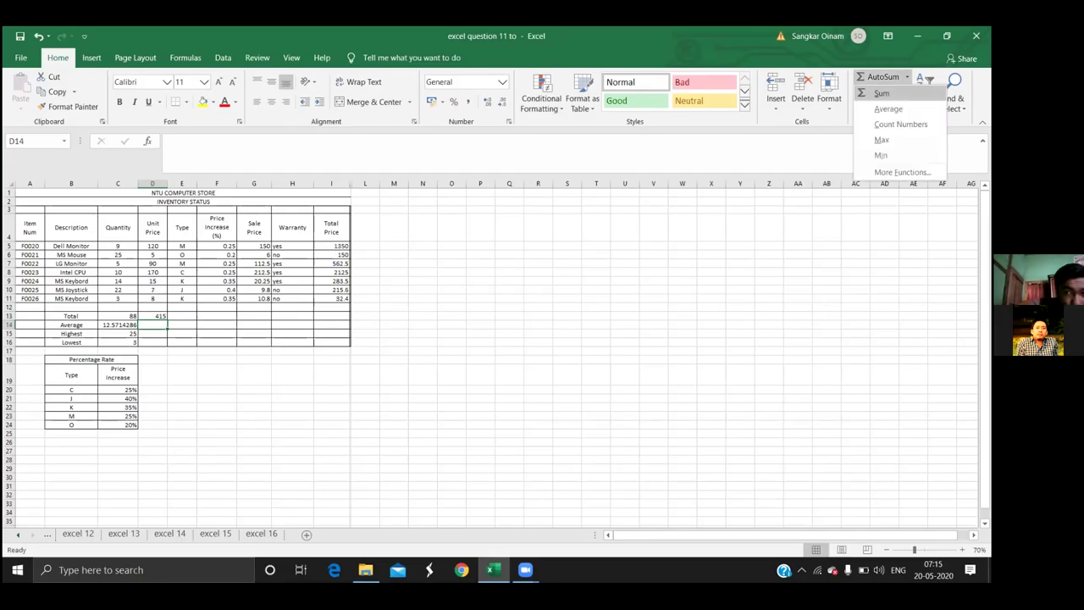
key("Return")
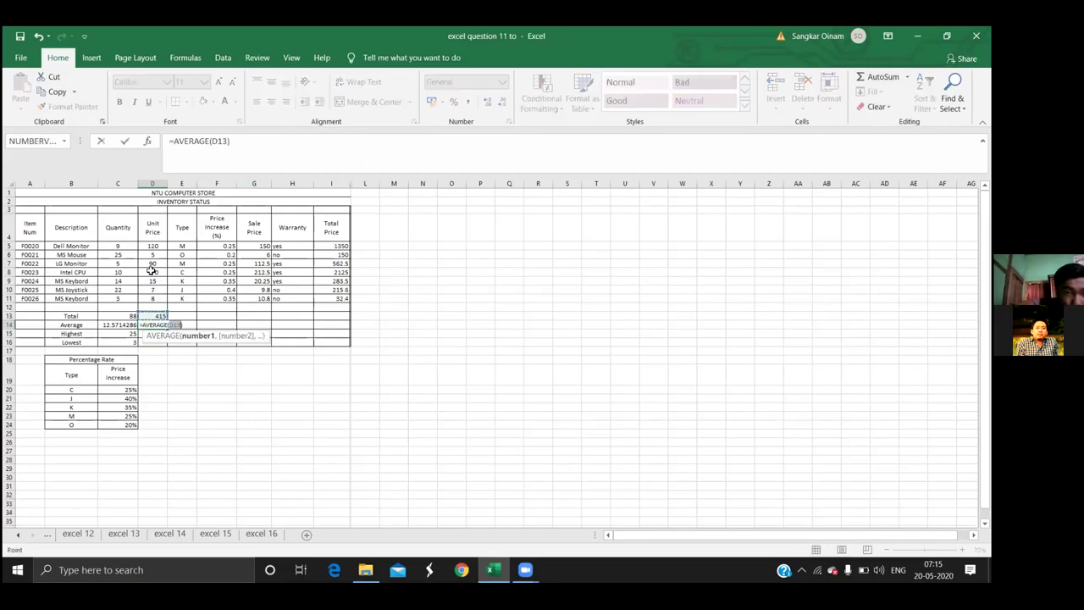
left_click_drag(150, 246, 152, 298)
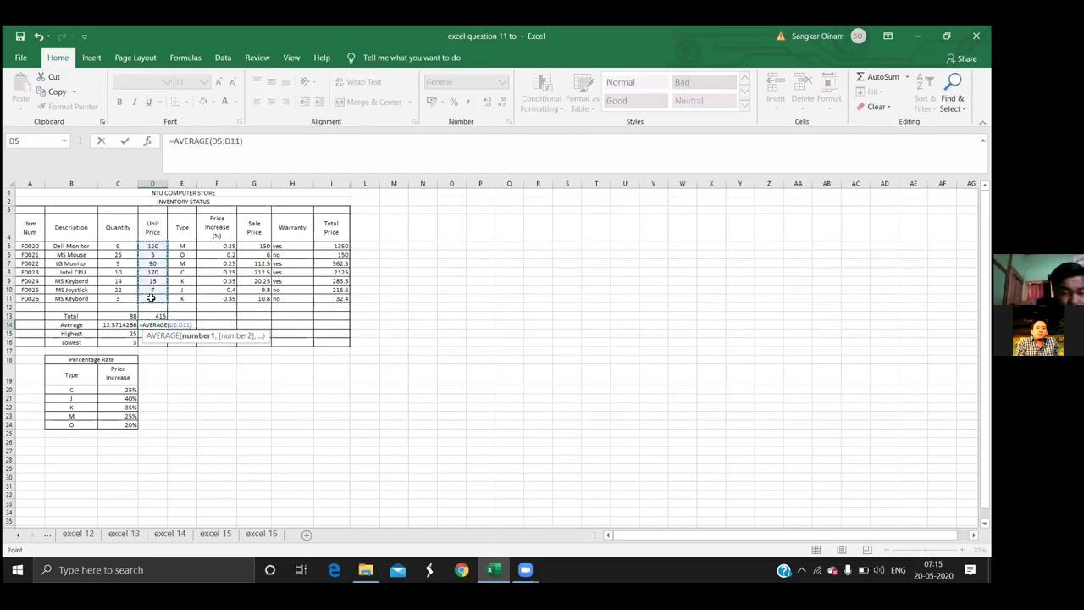
key("Return")
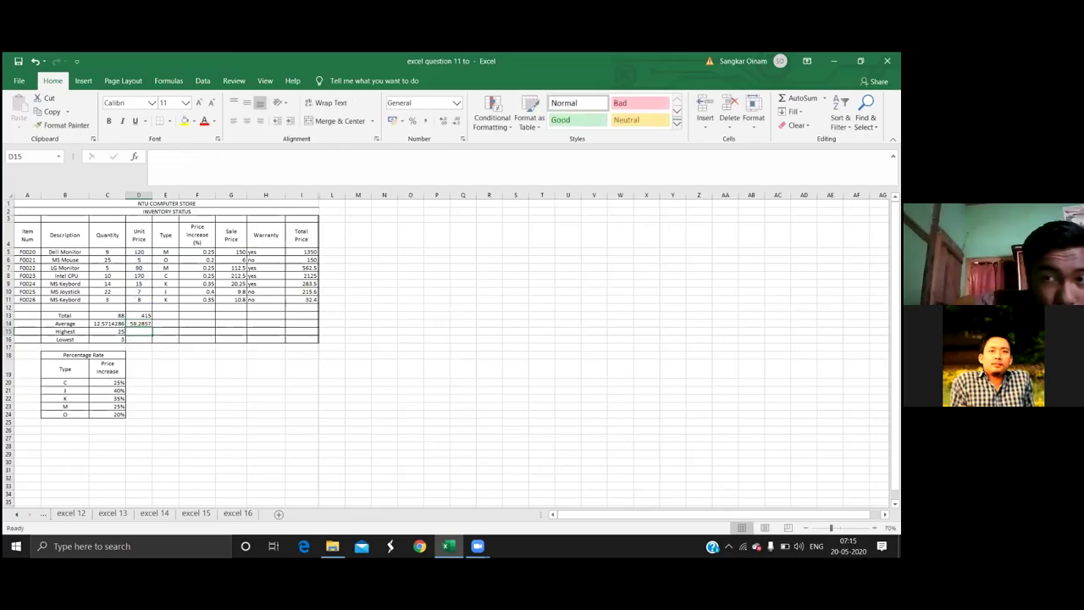
Find the highest unit price in D15 with the formula =MAX(D5:D11)
left_click(824, 98)
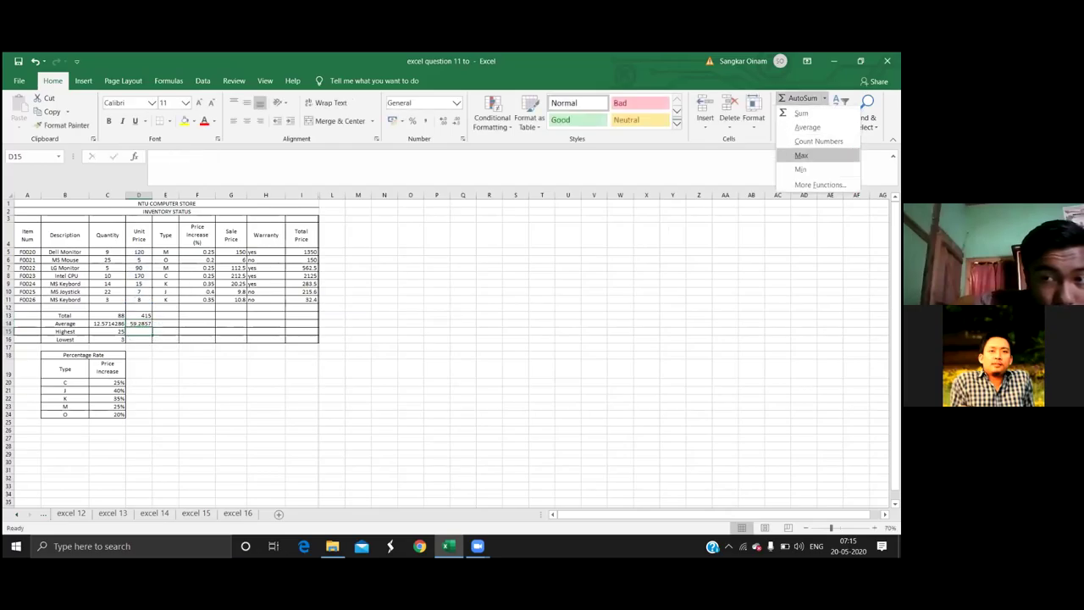
left_click(801, 155)
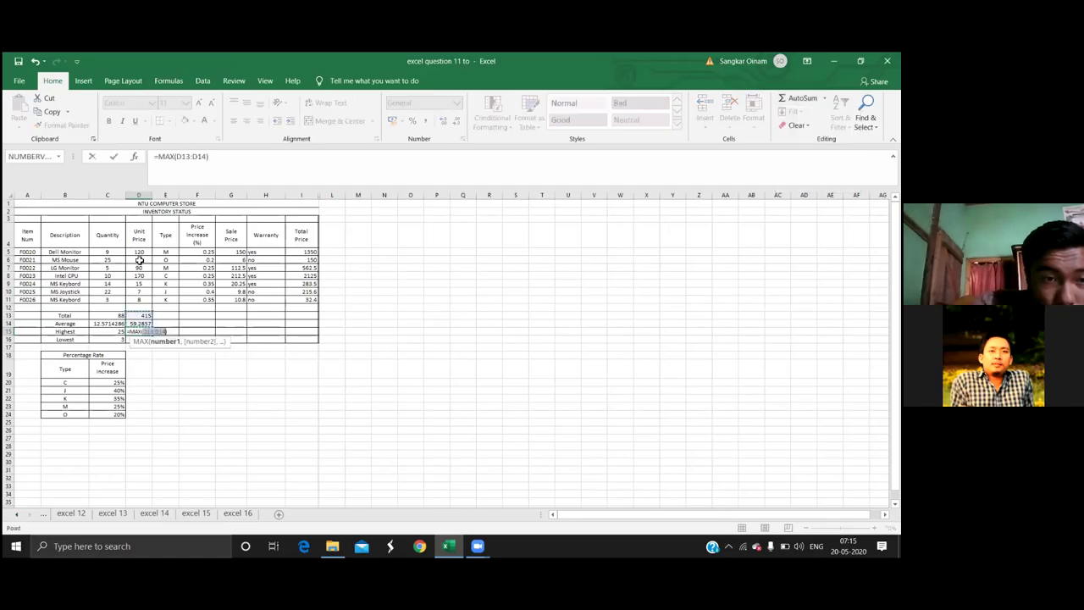
left_click_drag(139, 252, 156, 303)
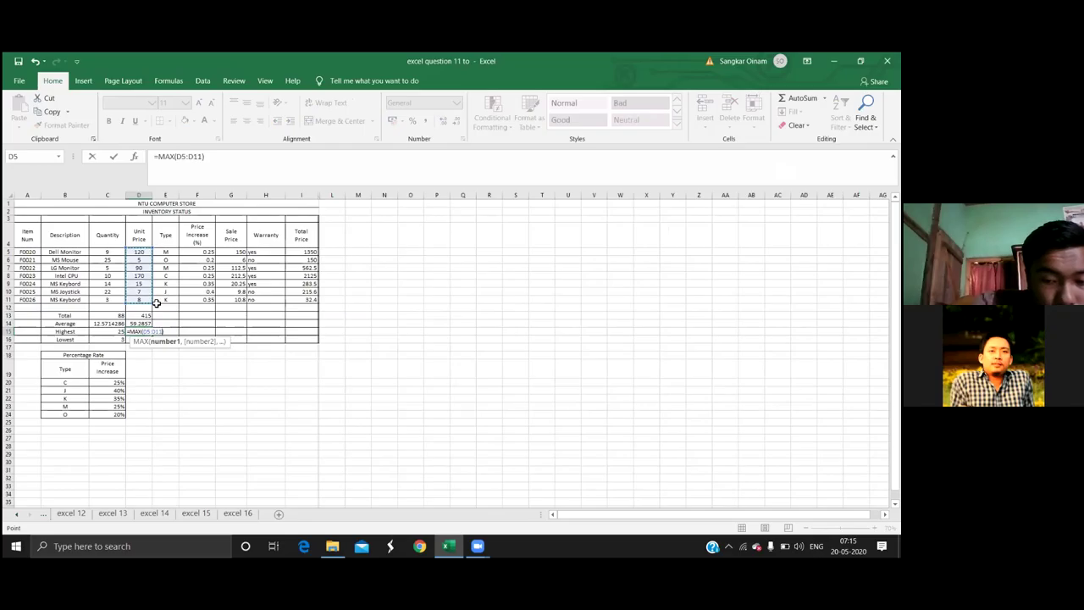
key("Return")
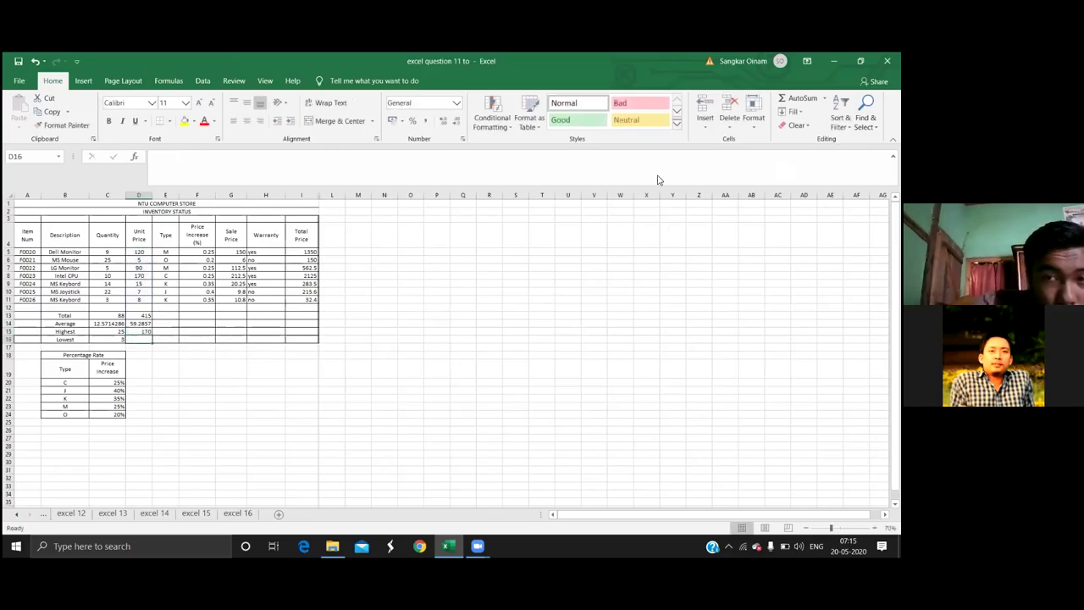
Find the lowest unit price in D16 with the formula =MIN(D5:D11)
left_click(824, 98)
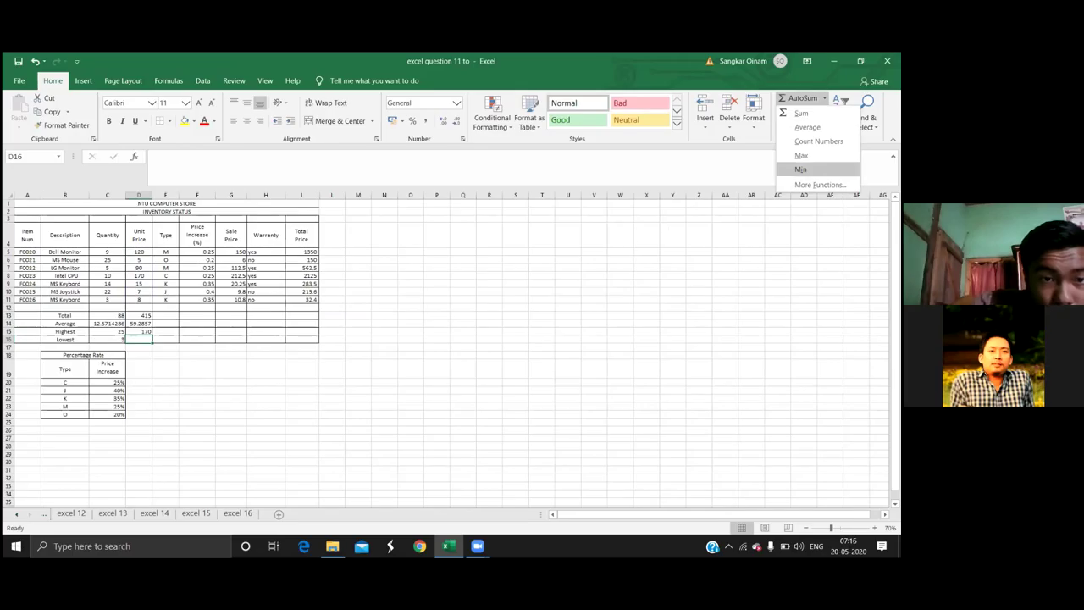
left_click(801, 170)
left_click_drag(139, 251, 138, 301)
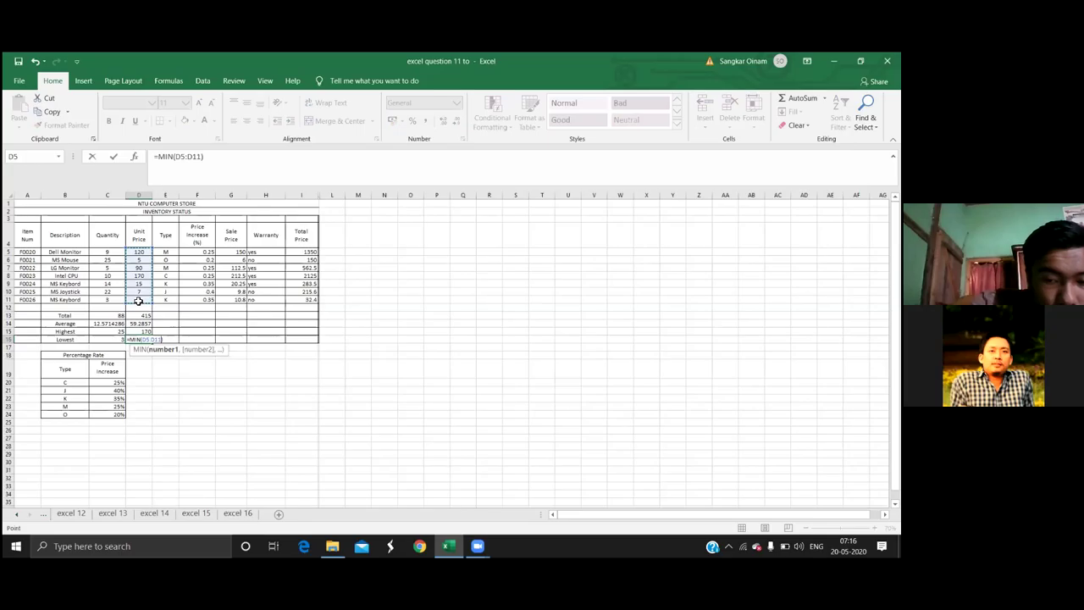
key("Return")
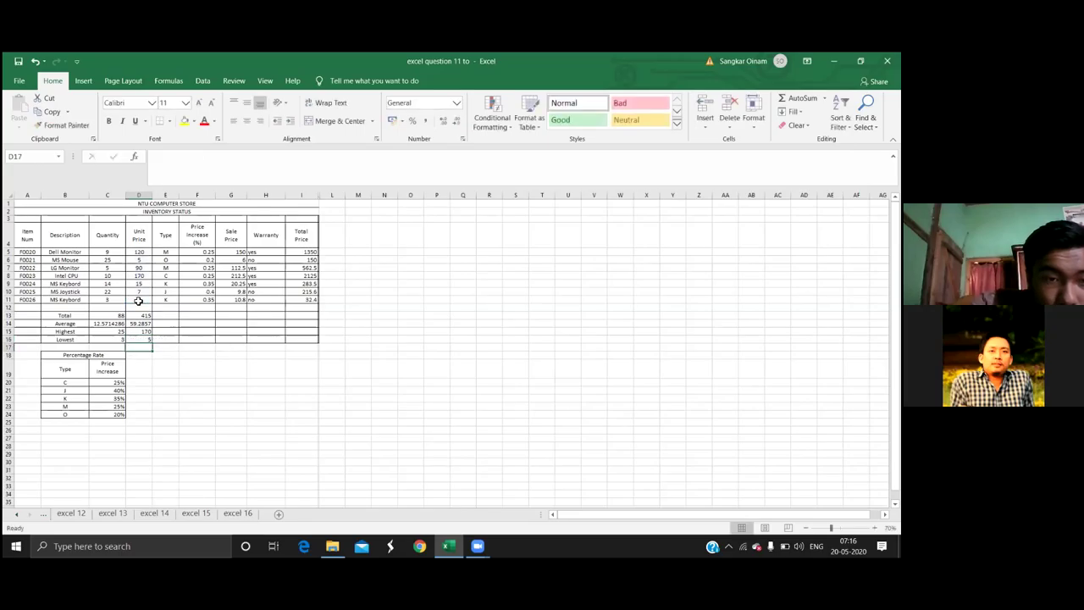
Total the sale prices in G13 with the AutoSum formula =SUM(G5:G11)
left_click(209, 308)
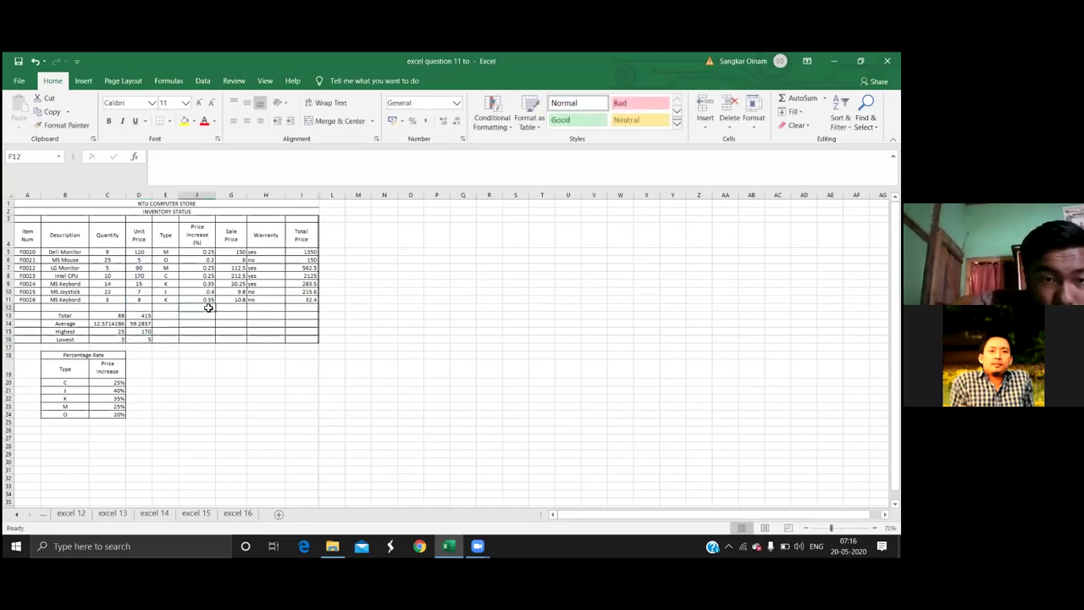
left_click(207, 322)
left_click(238, 314)
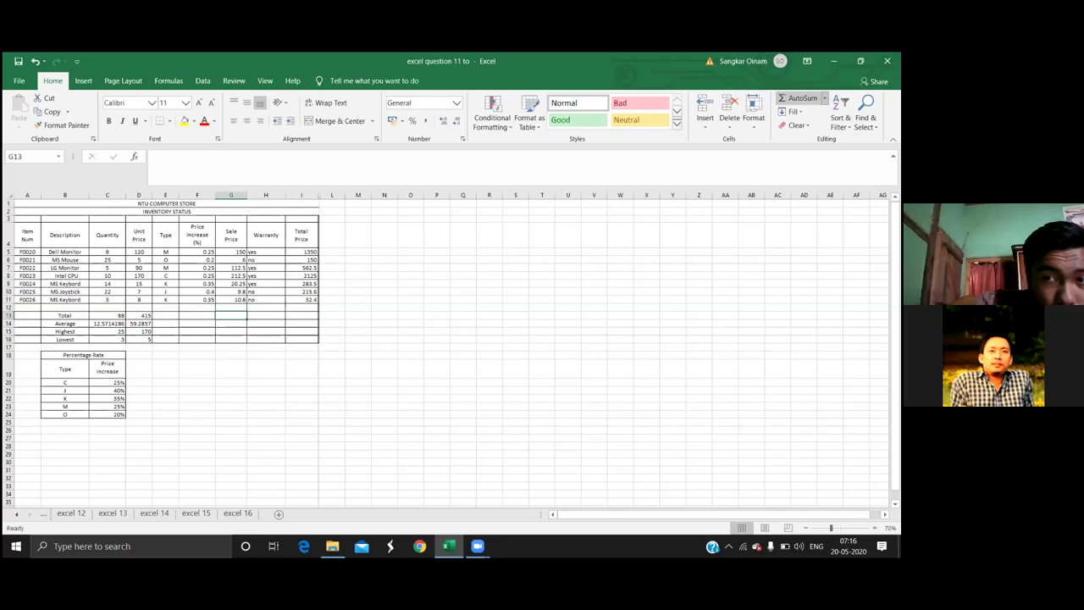
left_click(824, 99)
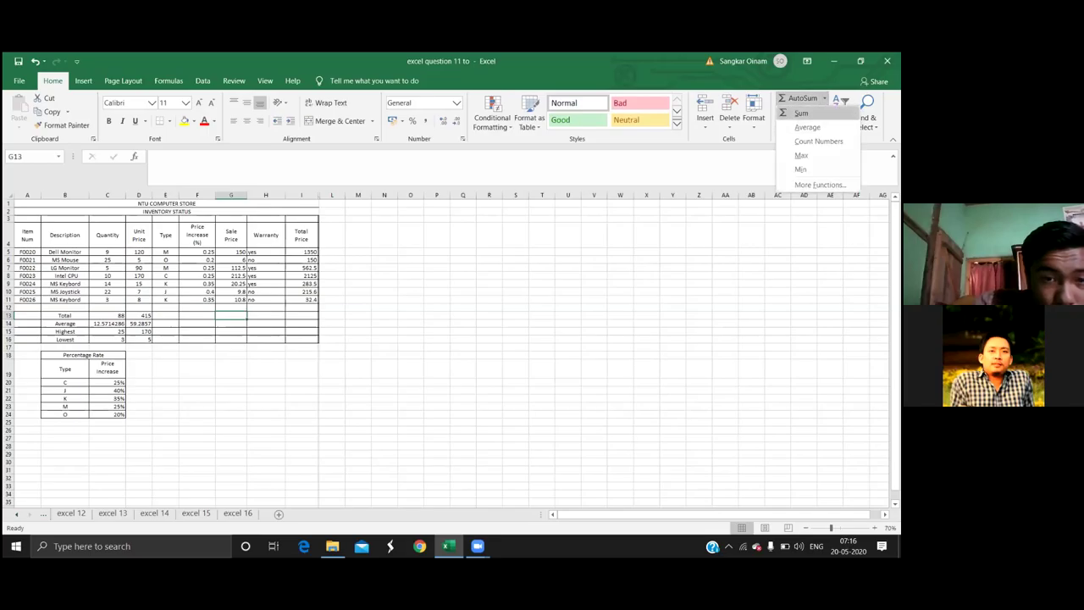
key("Return")
left_click_drag(238, 251, 238, 297)
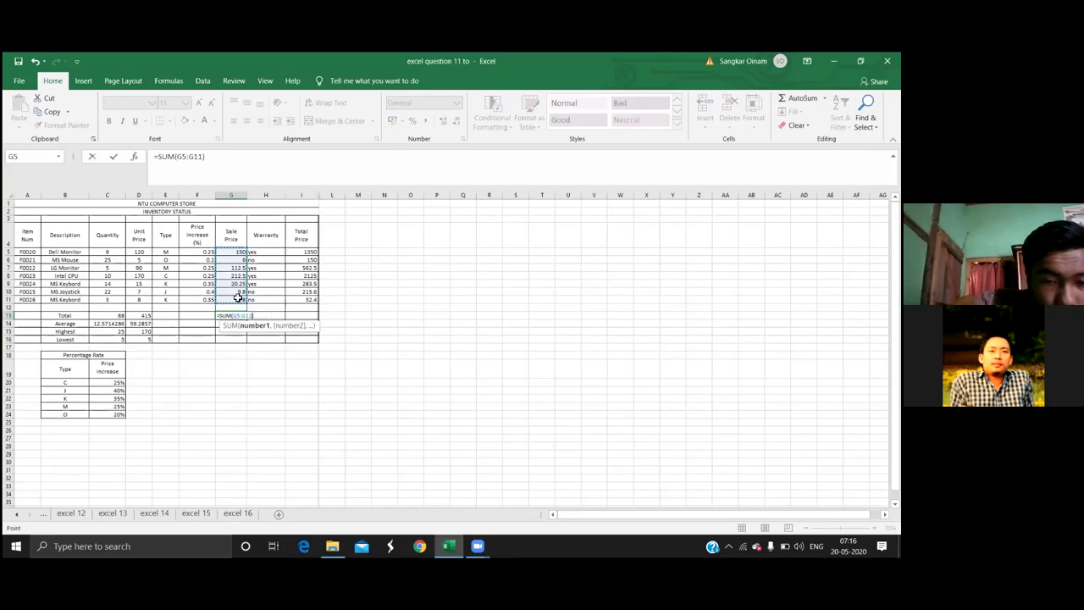
key("Return")
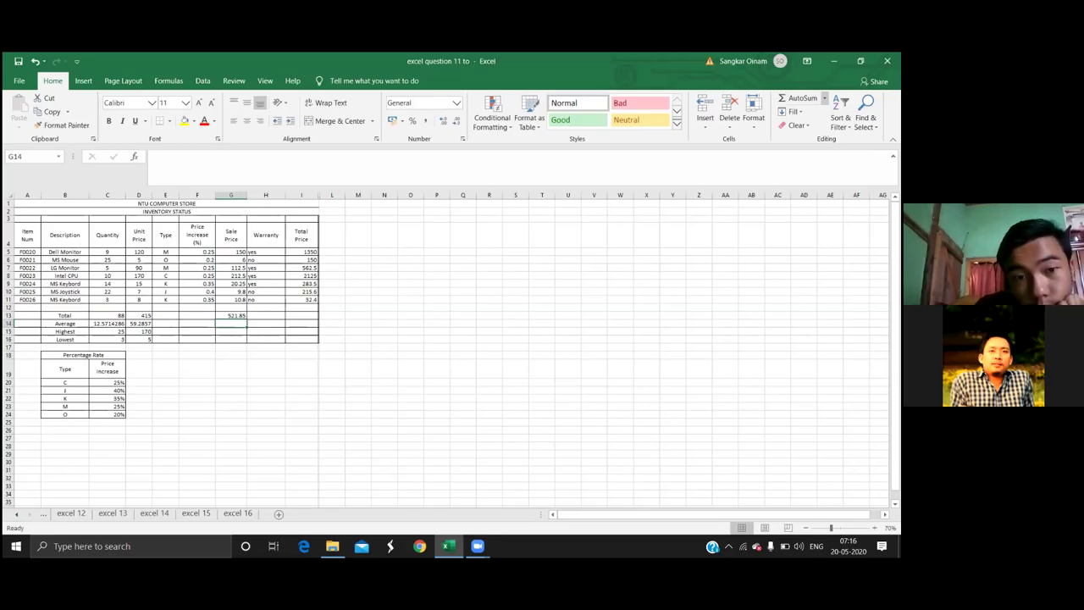
Calculate the average sale price in G14 with the AVERAGE function over the seven item rows
left_click(824, 98)
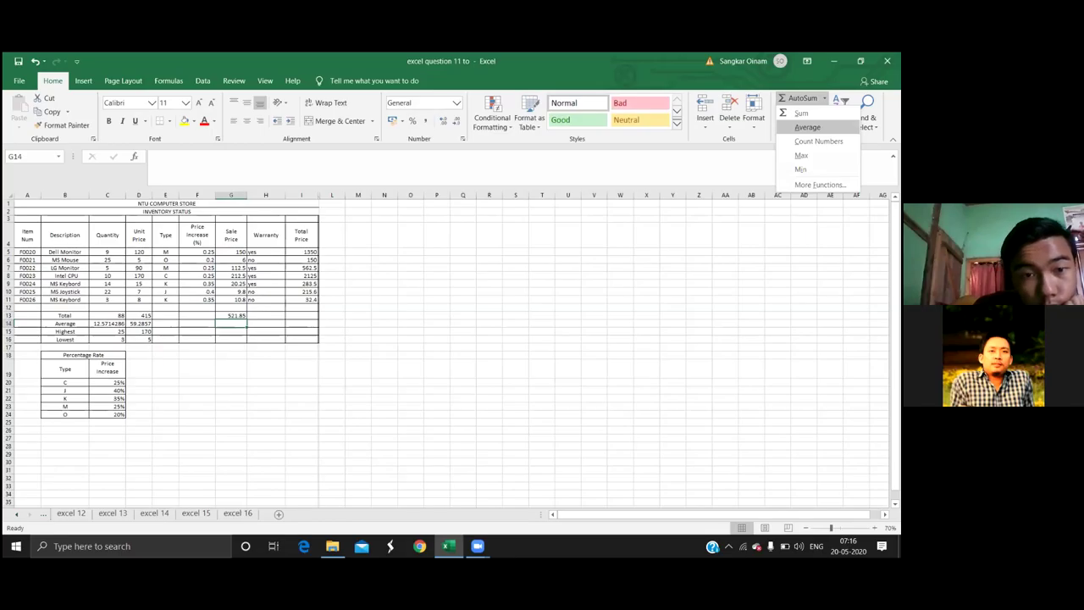
key("Return")
left_click_drag(231, 252, 229, 300)
key("Return")
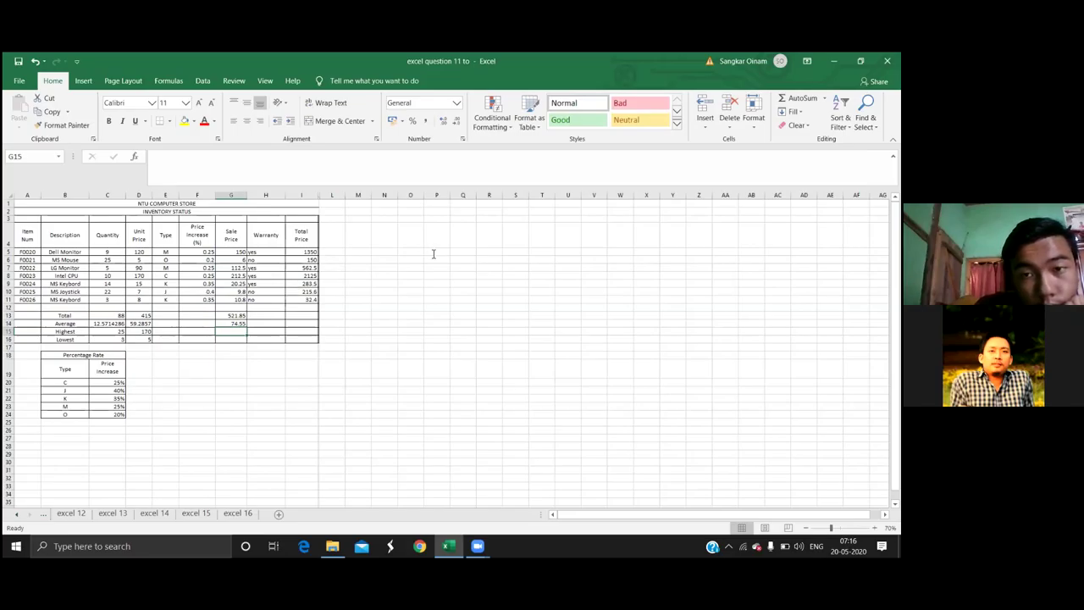
Find the highest sale price in G15 with the MAX function over the item rows
left_click(824, 98)
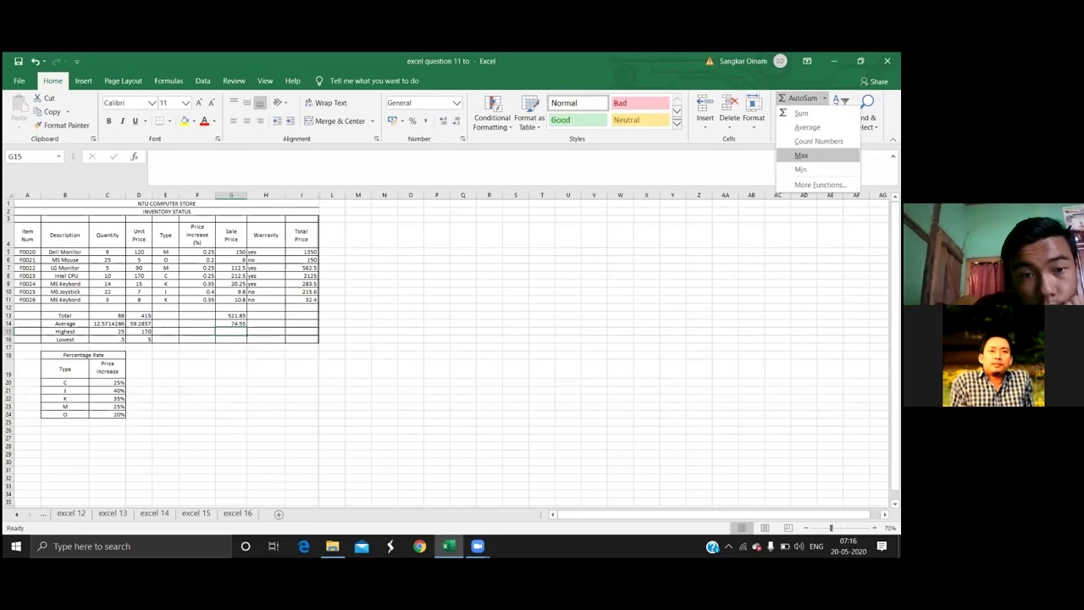
key("Return")
left_click_drag(234, 254, 238, 306)
key("Return")
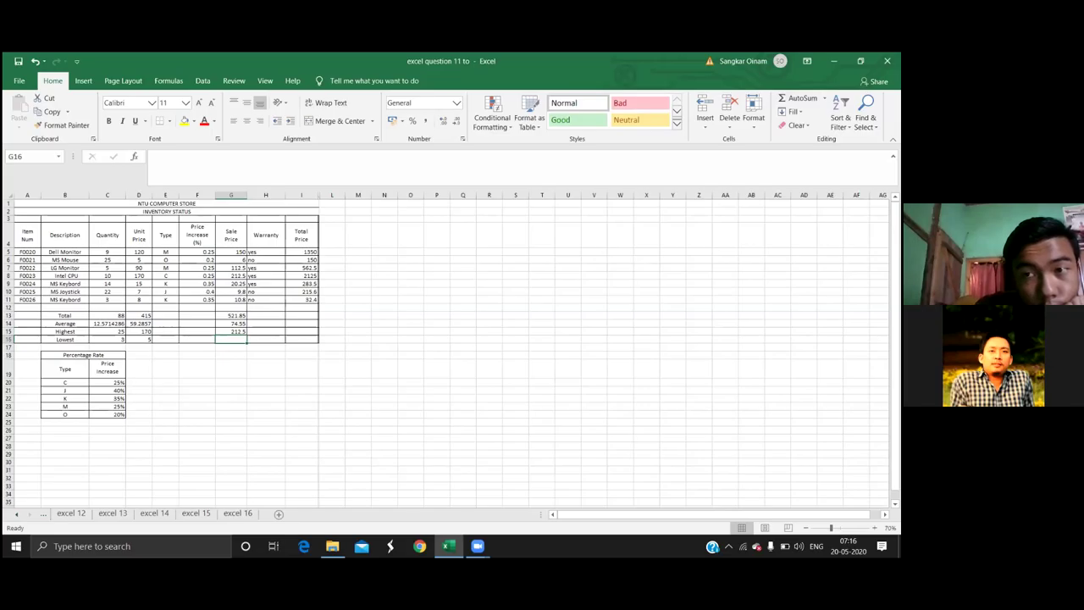
Find the lowest sale price in G16 with the MIN function over the item rows
left_click(824, 99)
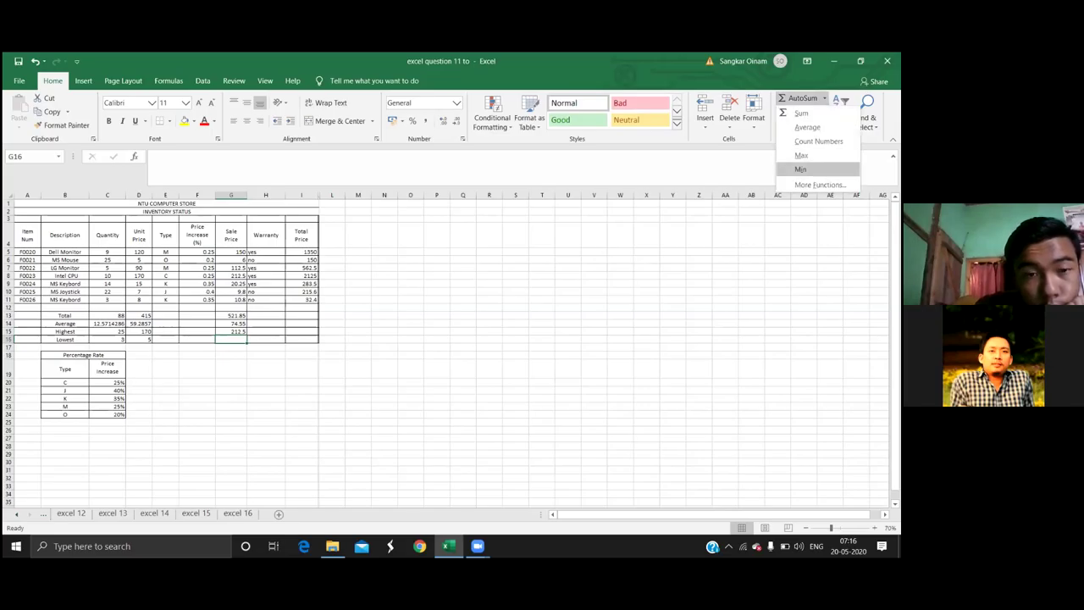
key("Return")
left_click_drag(236, 251, 236, 298)
key("Return")
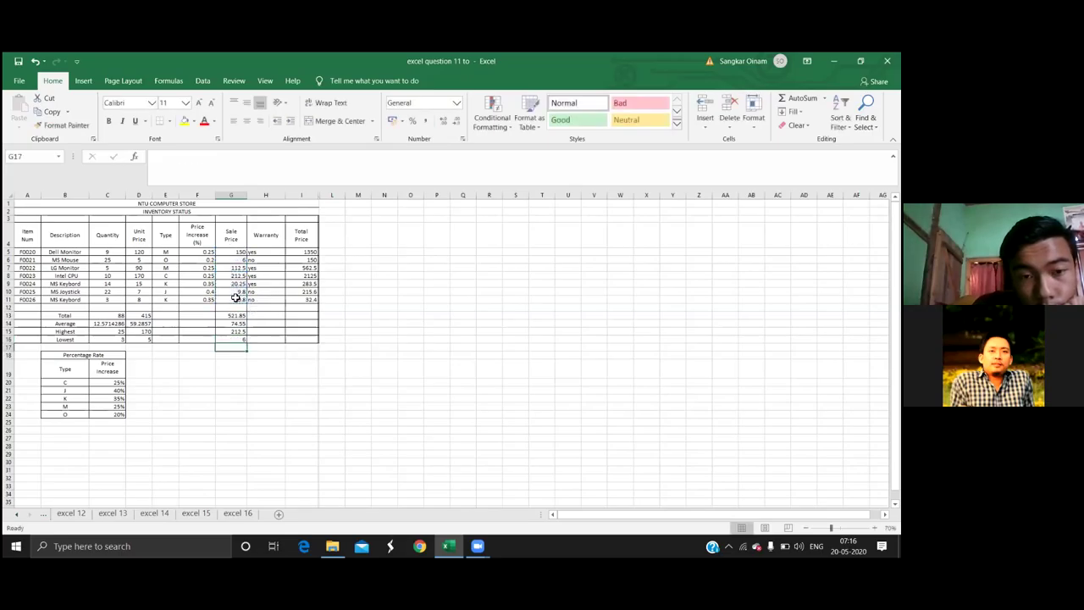
Total the Total Price column in I13 with the AutoSum SUM function over the item rows I5 to I11
left_click(310, 253)
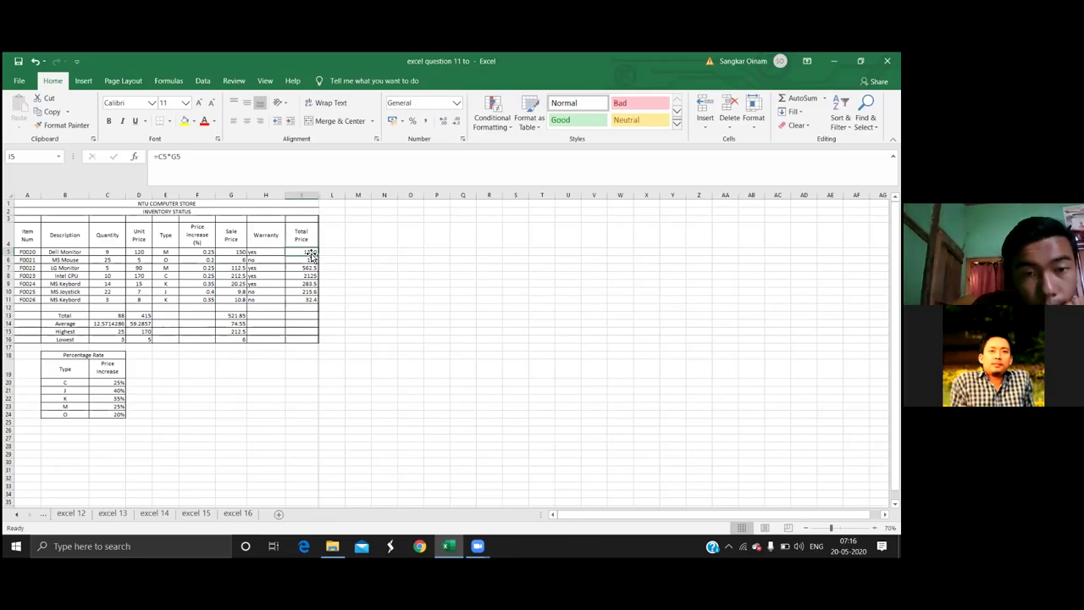
left_click(300, 315)
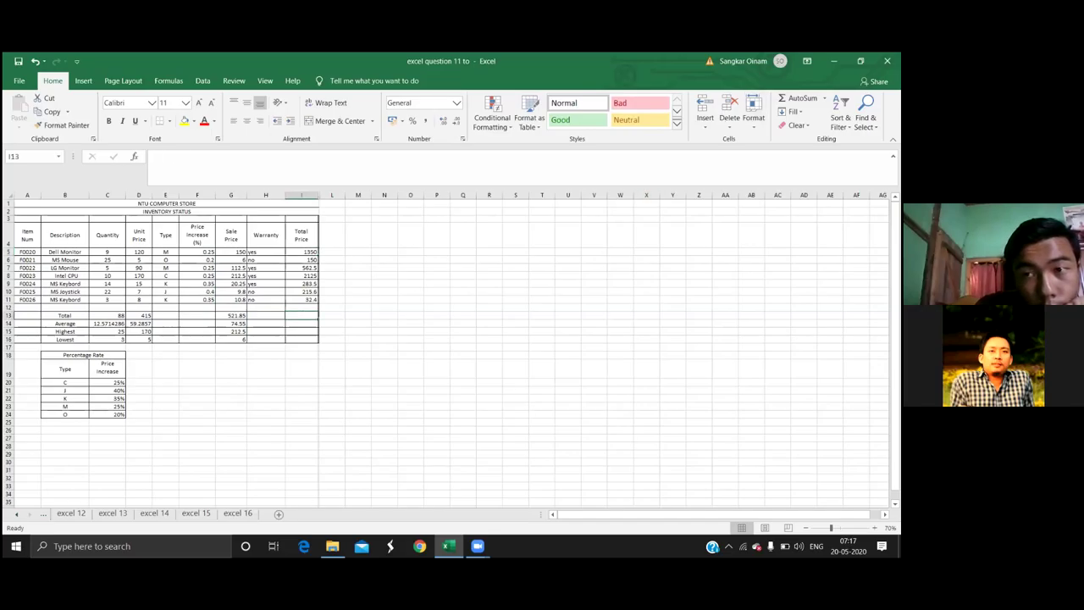
left_click(823, 98)
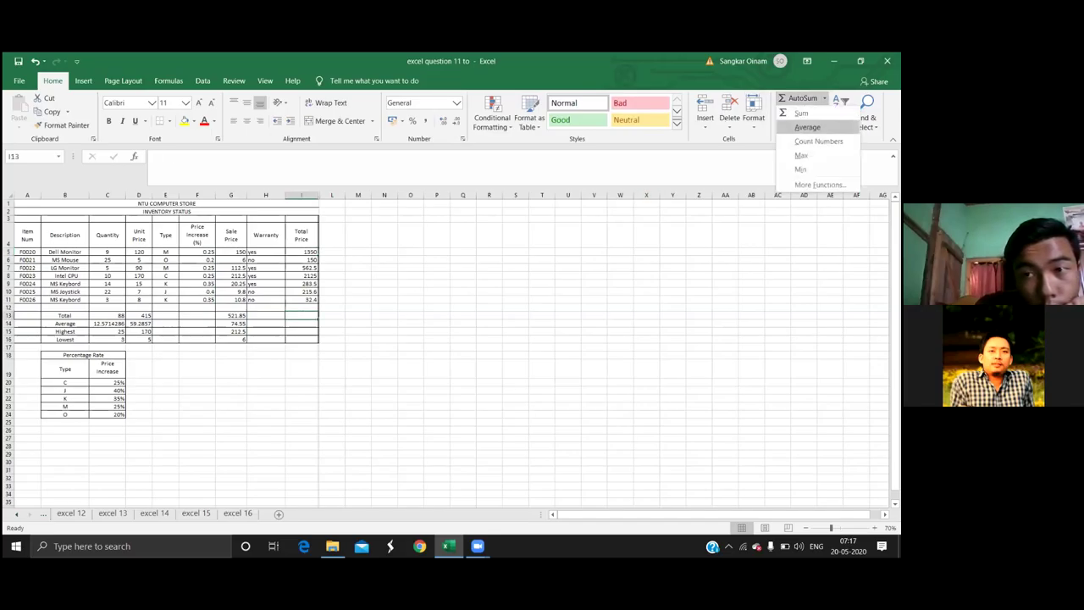
left_click(800, 113)
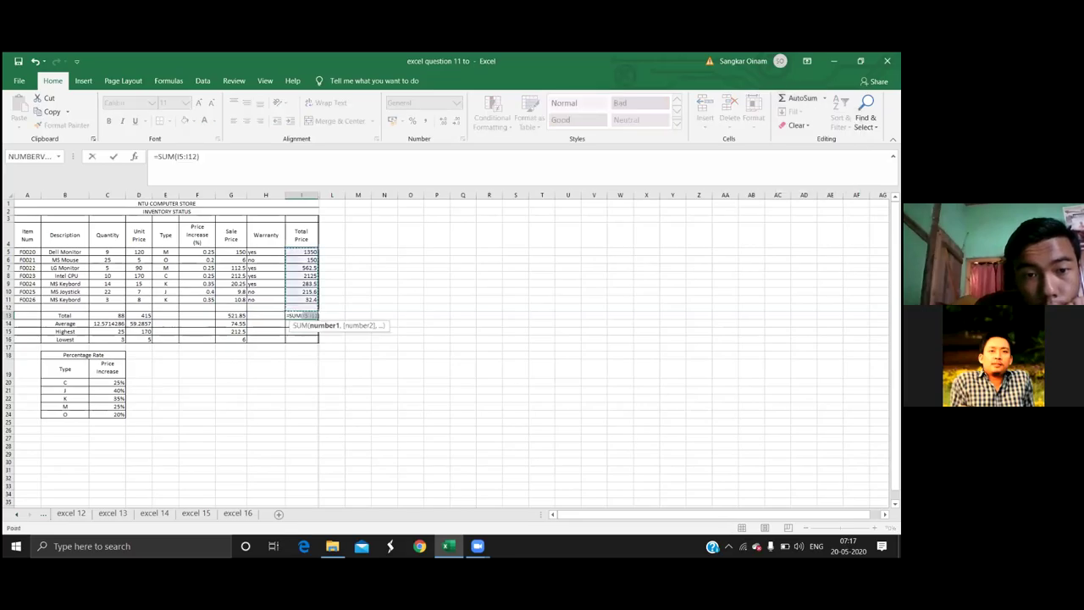
left_click_drag(306, 254, 307, 299)
key("Return")
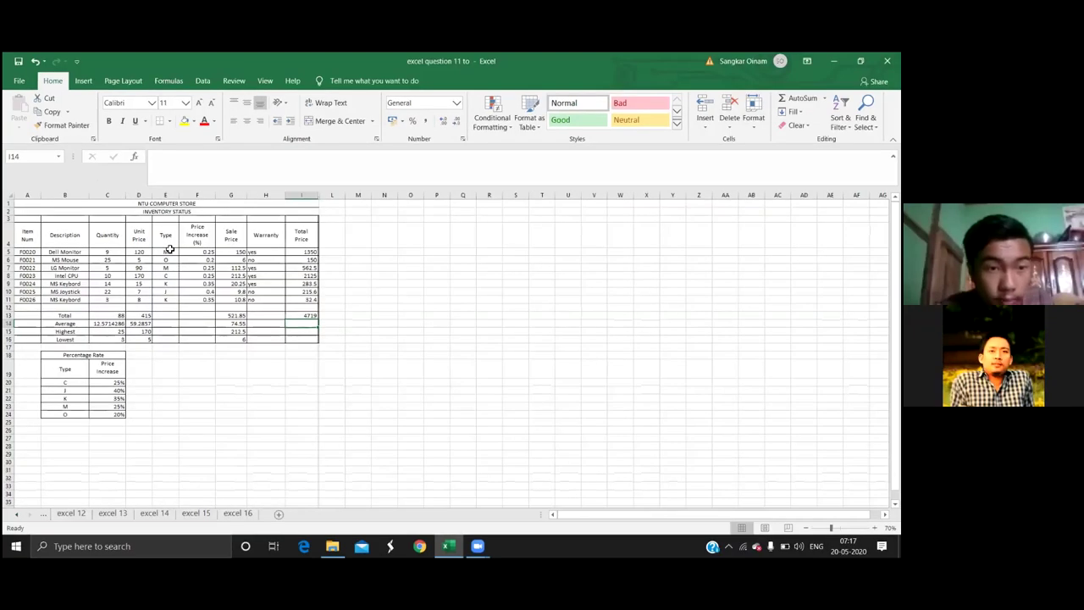
left_click_drag(169, 249, 170, 303)
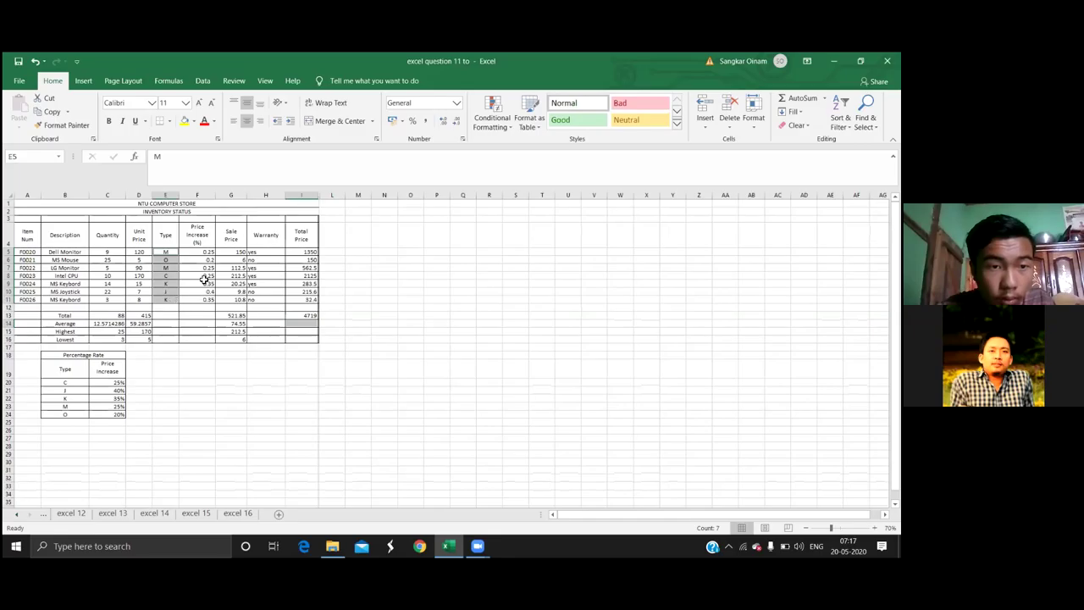
left_click_drag(200, 249, 205, 307)
mouse_move(163, 234)
left_mouse_down()
mouse_move(163, 289)
mouse_move(160, 230)
left_mouse_up()
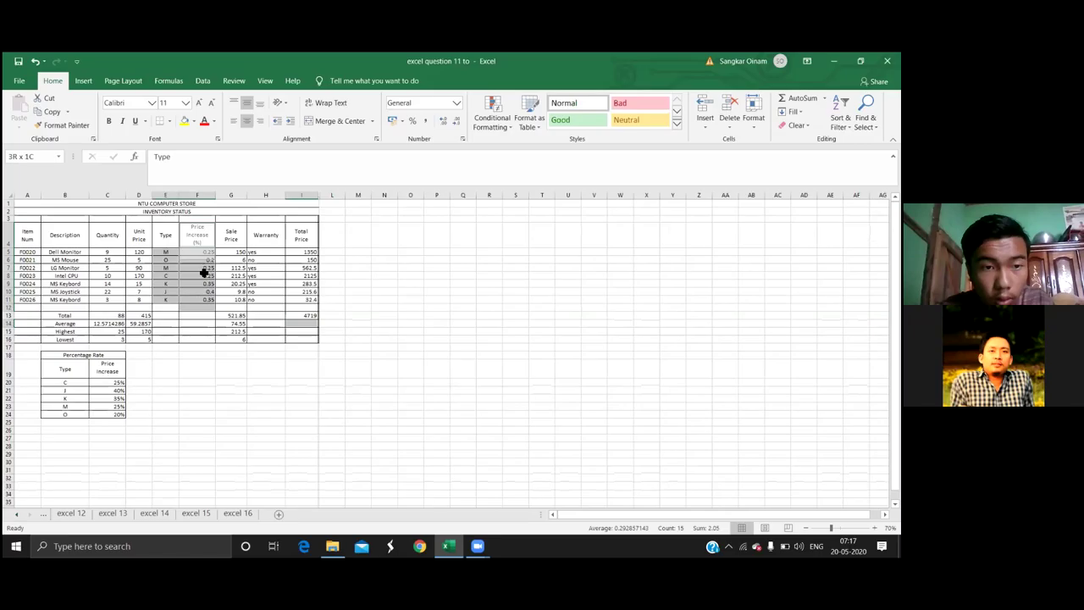
left_click(205, 231)
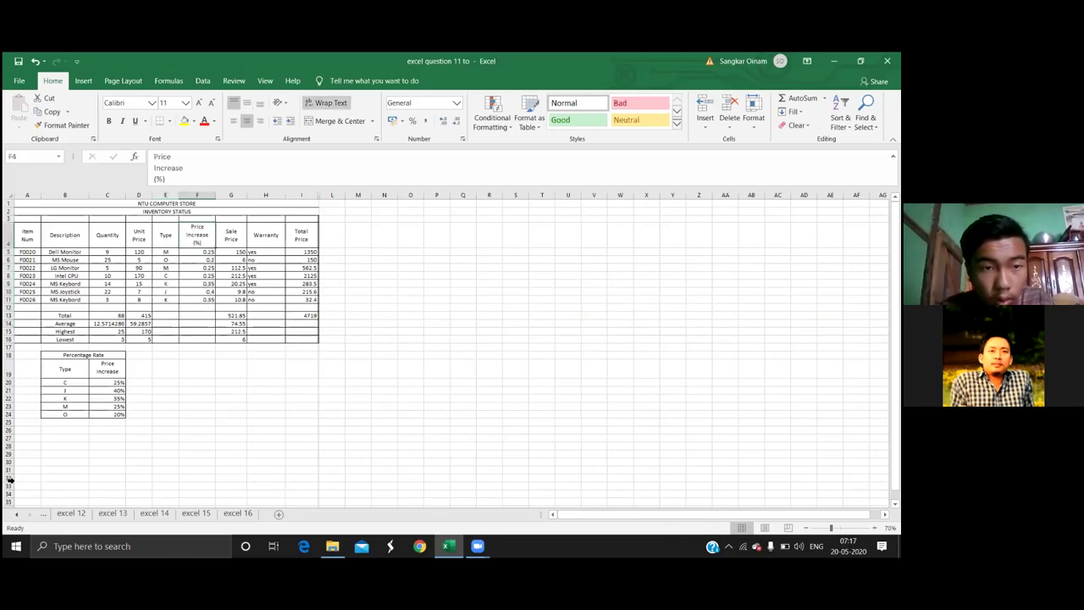
left_click(165, 253)
left_click_drag(165, 254, 164, 307)
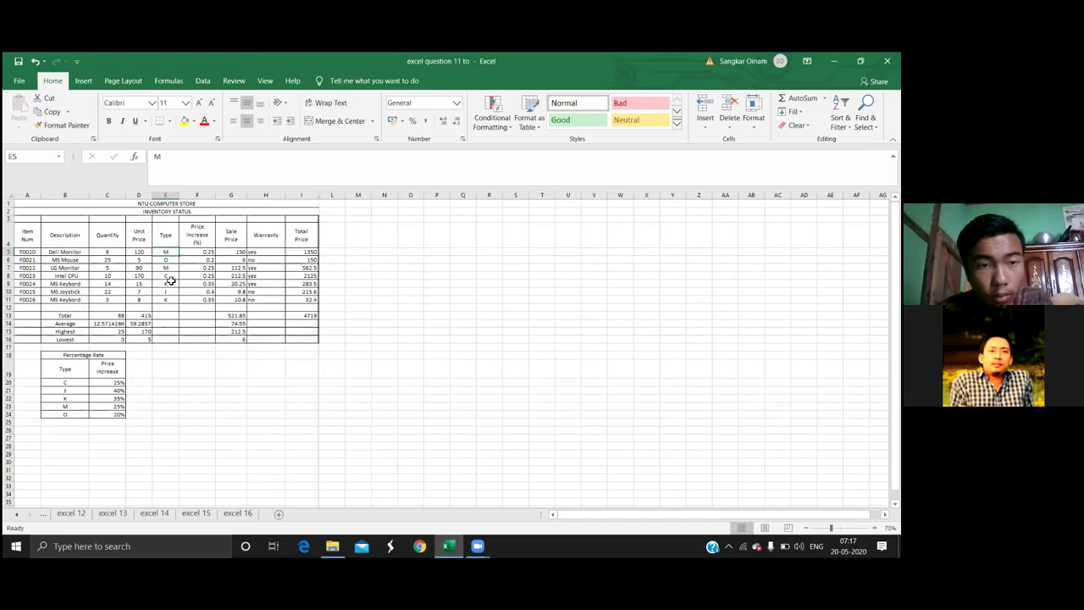
left_click(217, 448)
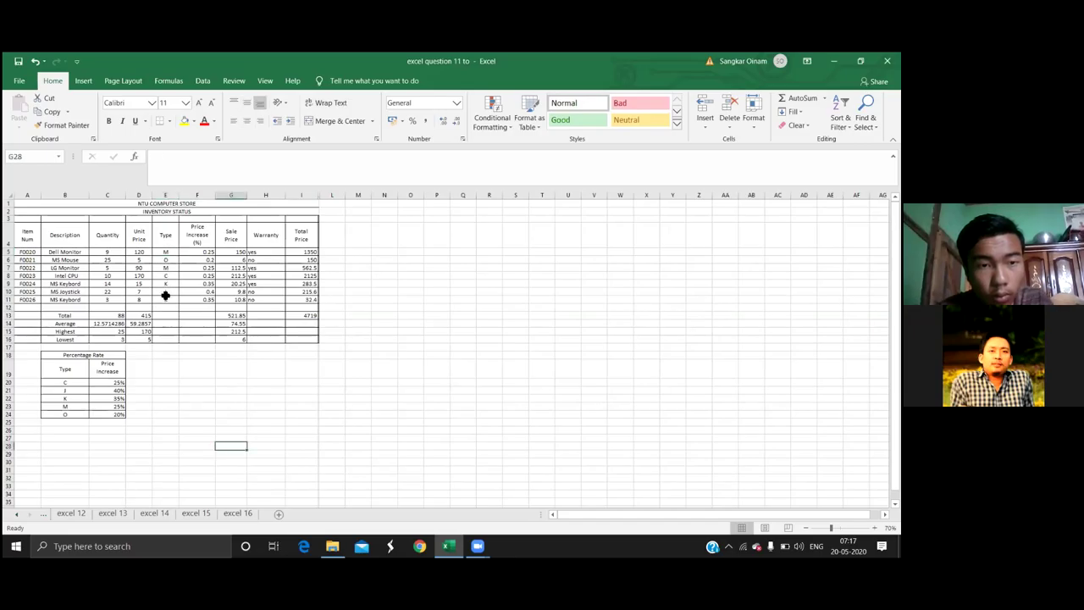
Try to insert a 3-D pie chart from the types in E5:E11 and the sale prices in G5:G11
left_click_drag(165, 253, 169, 301)
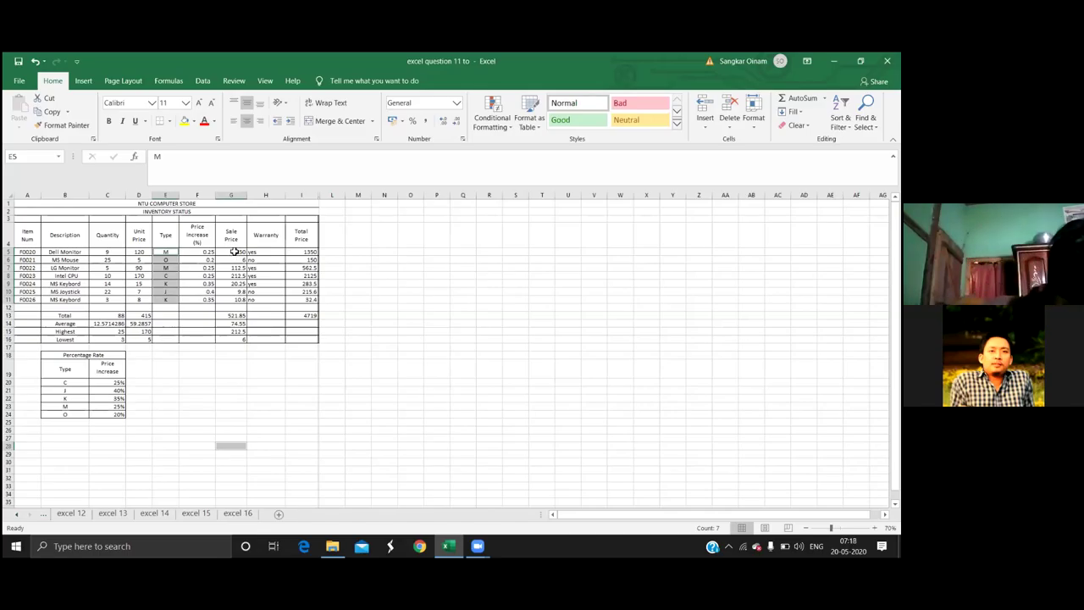
left_click_drag(233, 252, 239, 299)
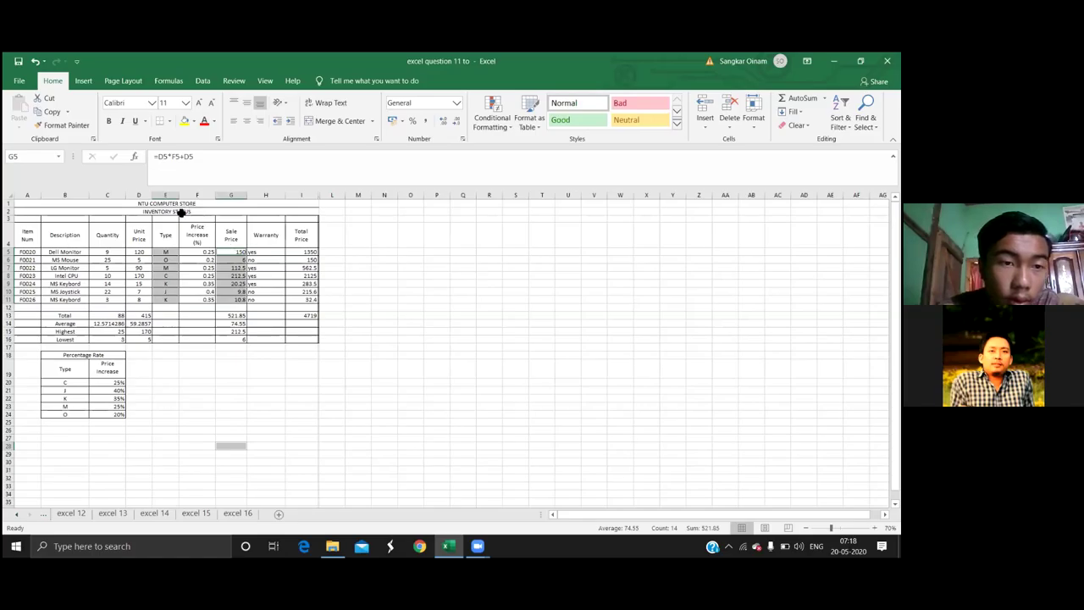
left_click(83, 82)
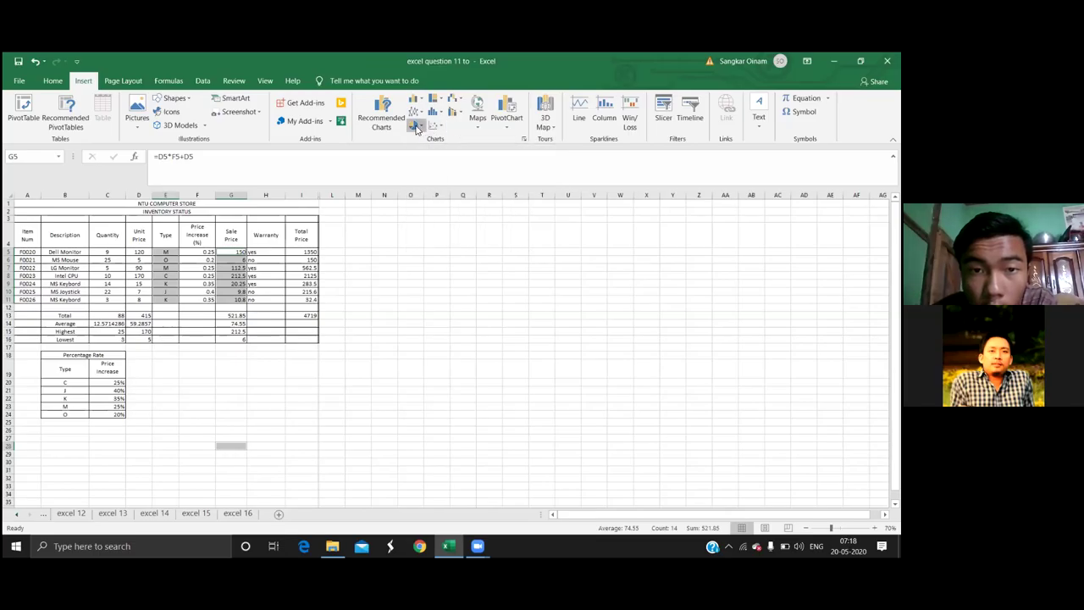
left_click(415, 126)
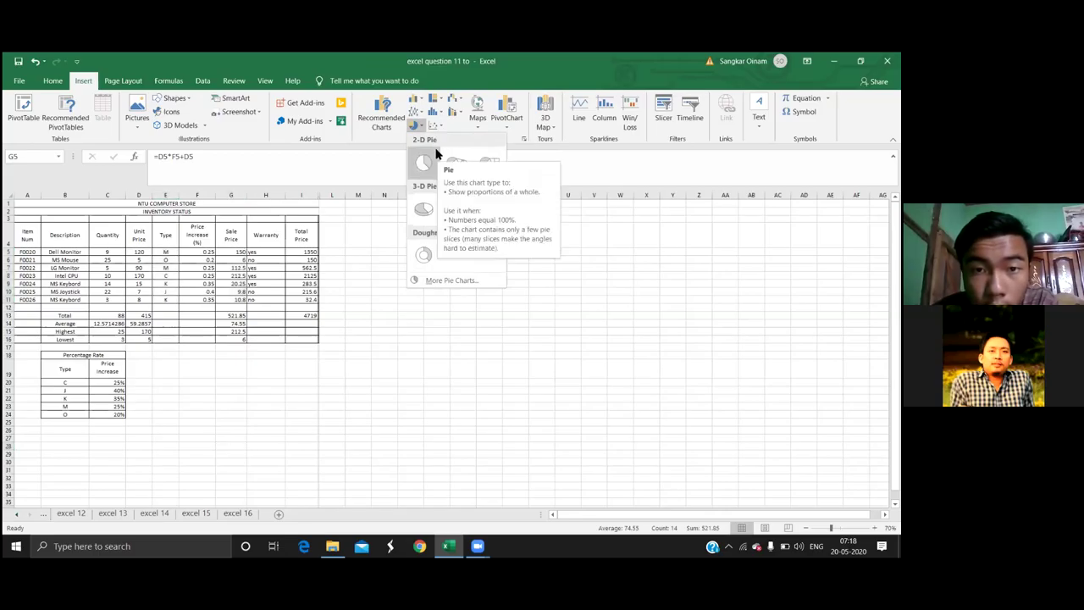
left_click(425, 208)
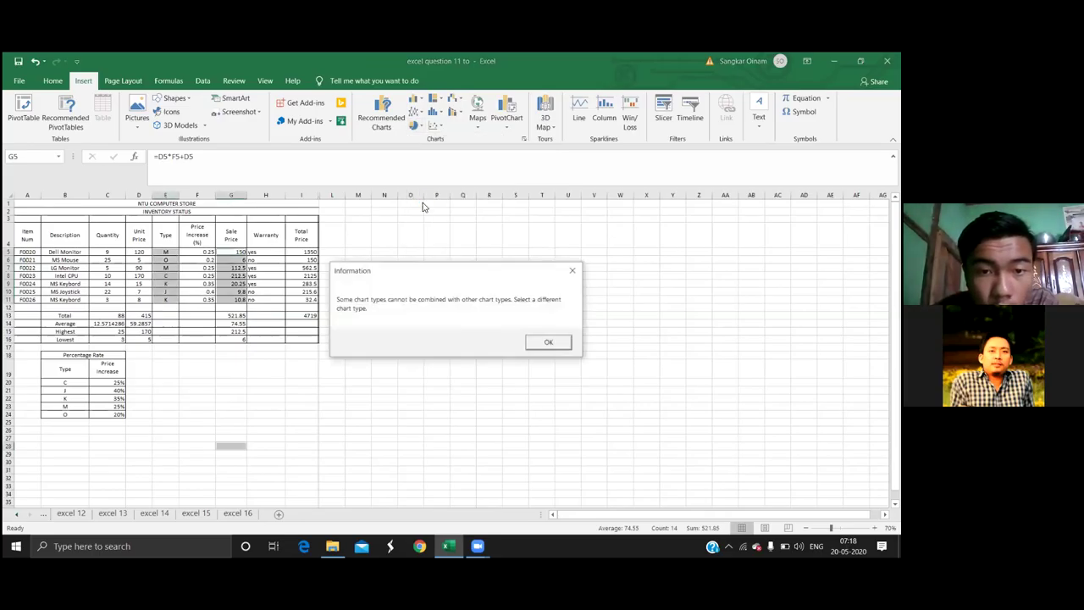
left_click(549, 343)
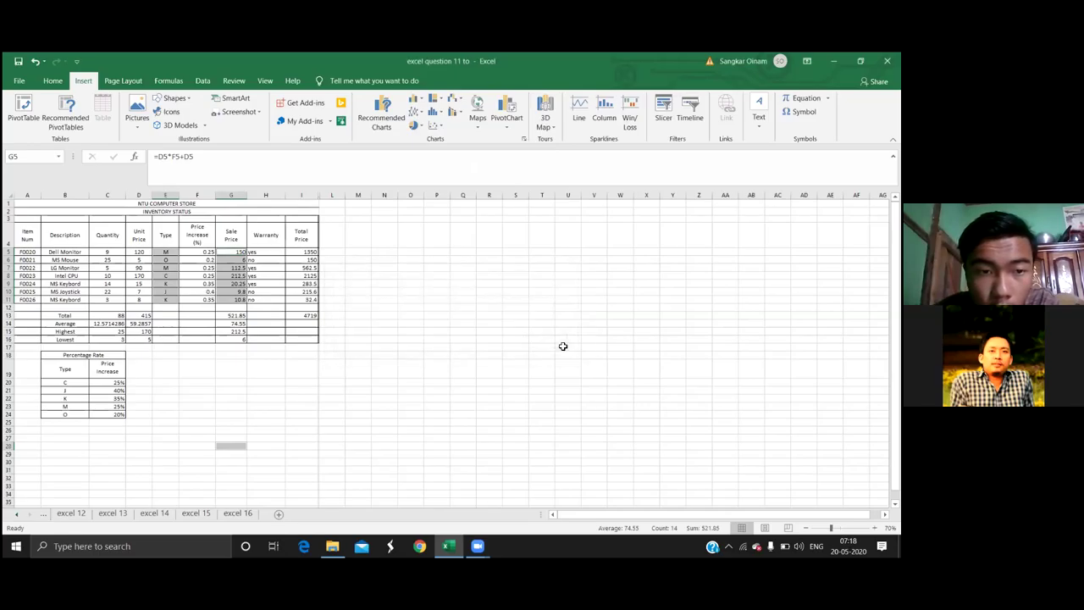
Try to chart the same type and sale price ranges as a 2-D pie and as a Pie of Pie
left_click(416, 126)
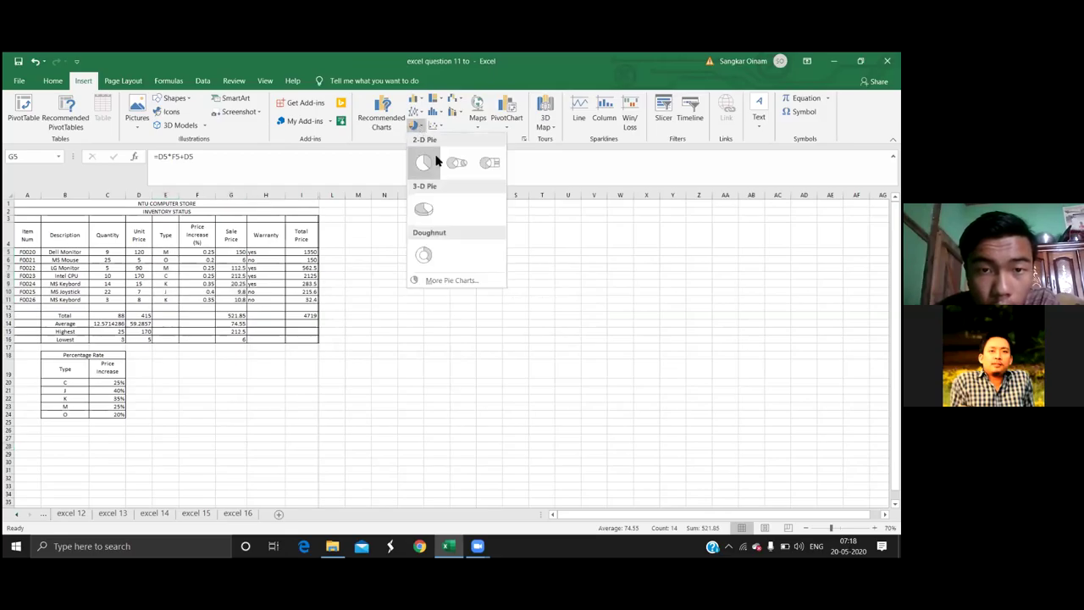
left_click(426, 162)
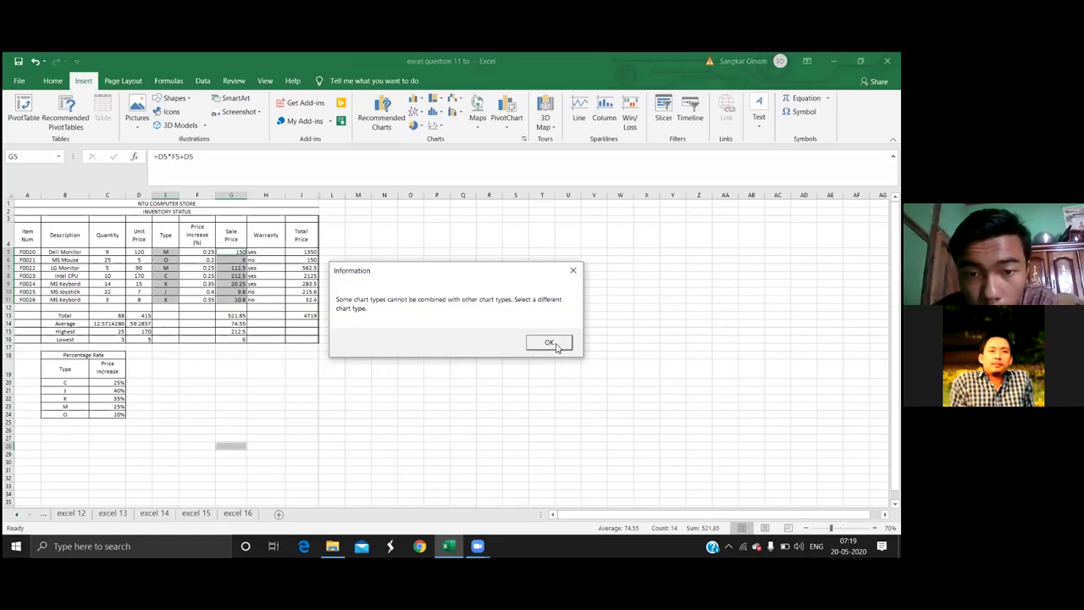
left_click(552, 343)
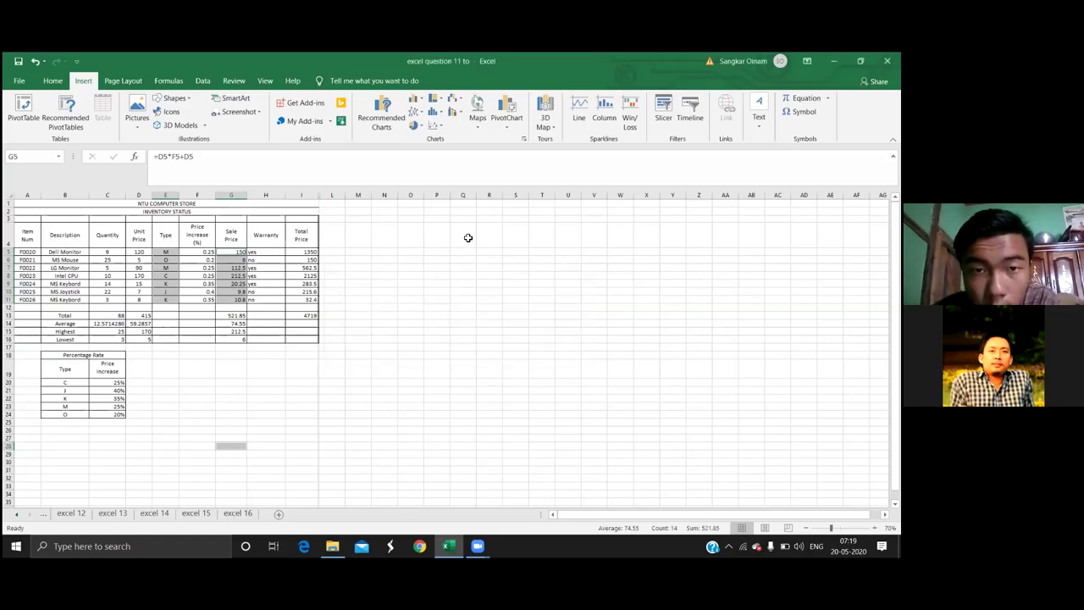
left_click(414, 125)
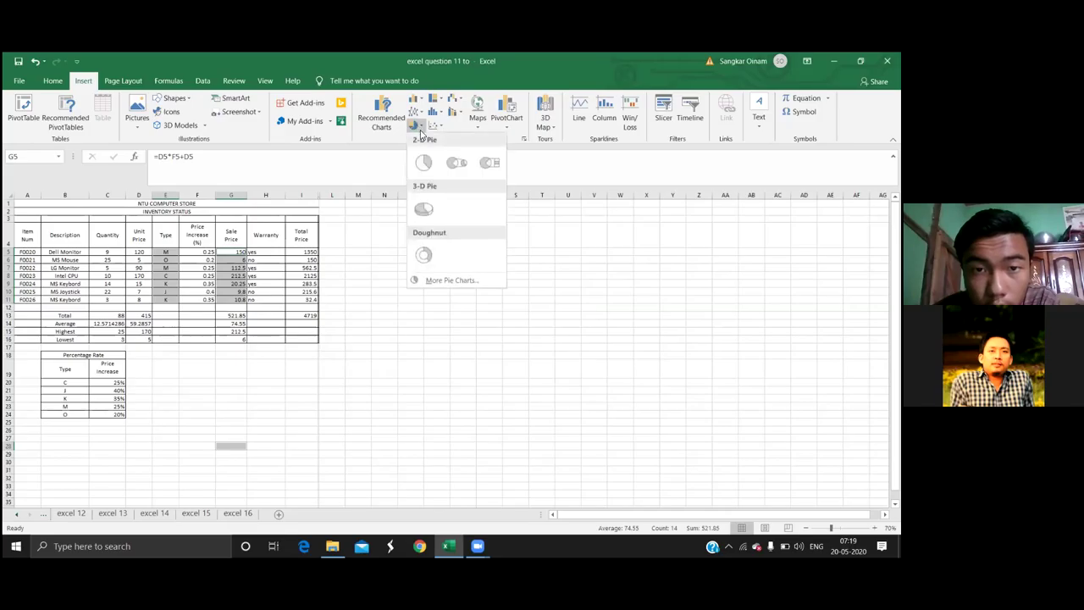
left_click(458, 164)
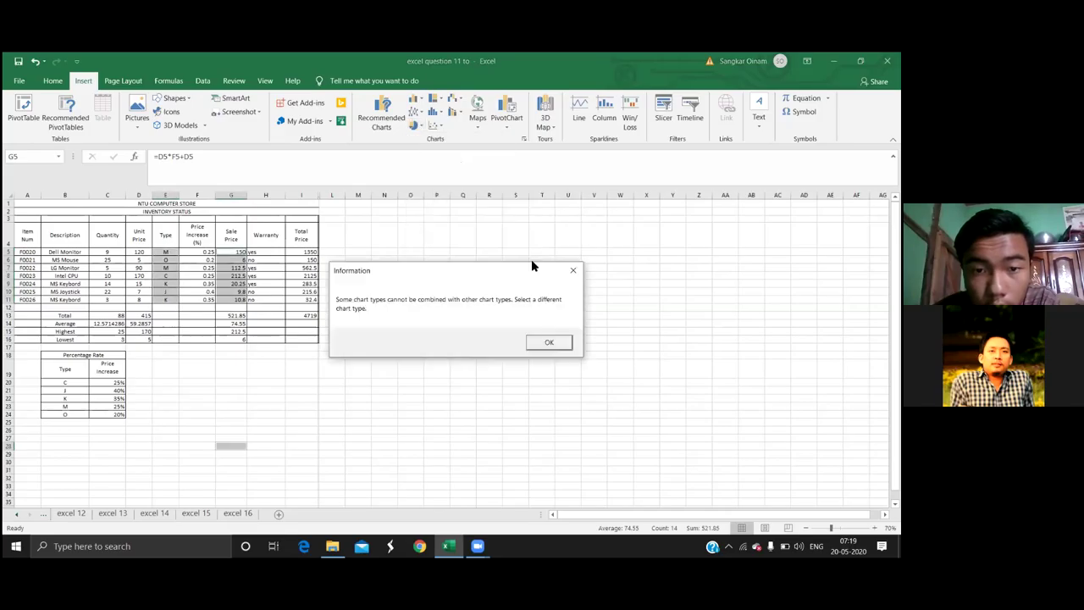
left_click(560, 343)
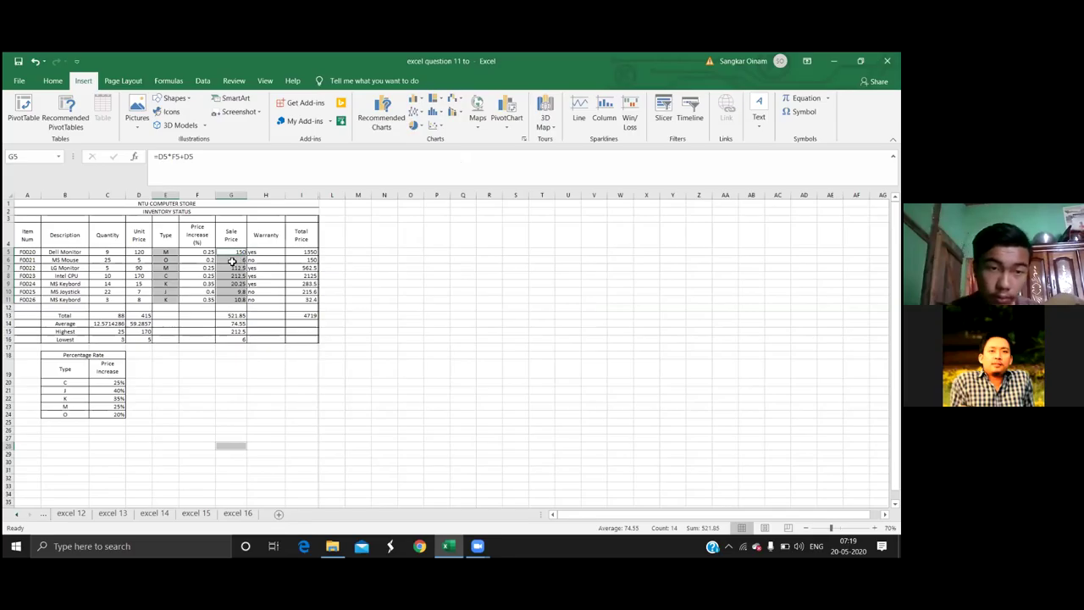
Insert a 2-D pie chart from the sale prices in G5:G11 only and apply the dark-background chart style
left_click(163, 258)
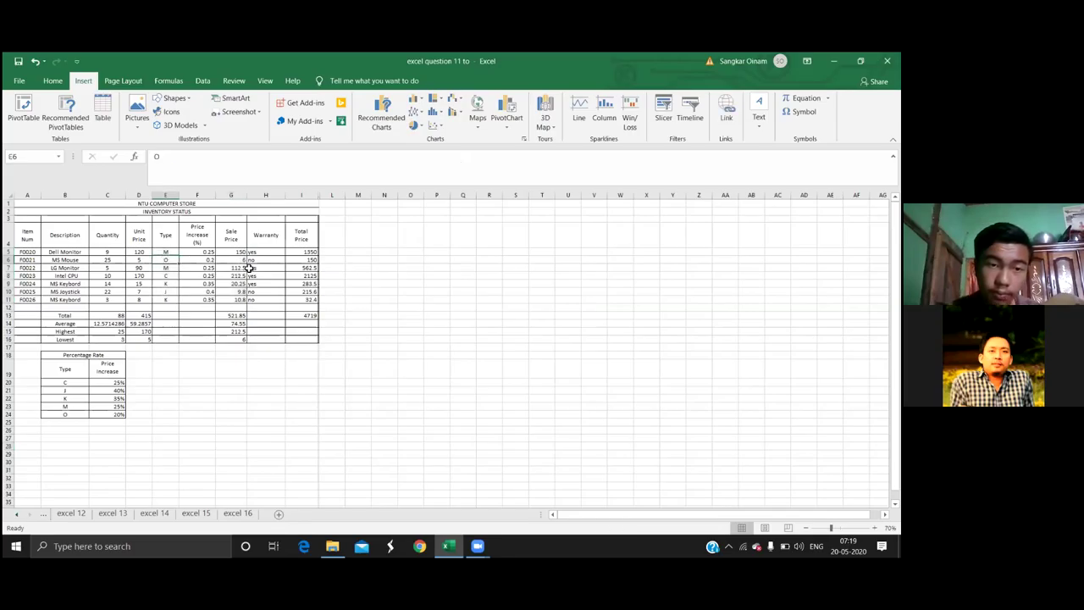
left_click_drag(235, 253, 247, 303)
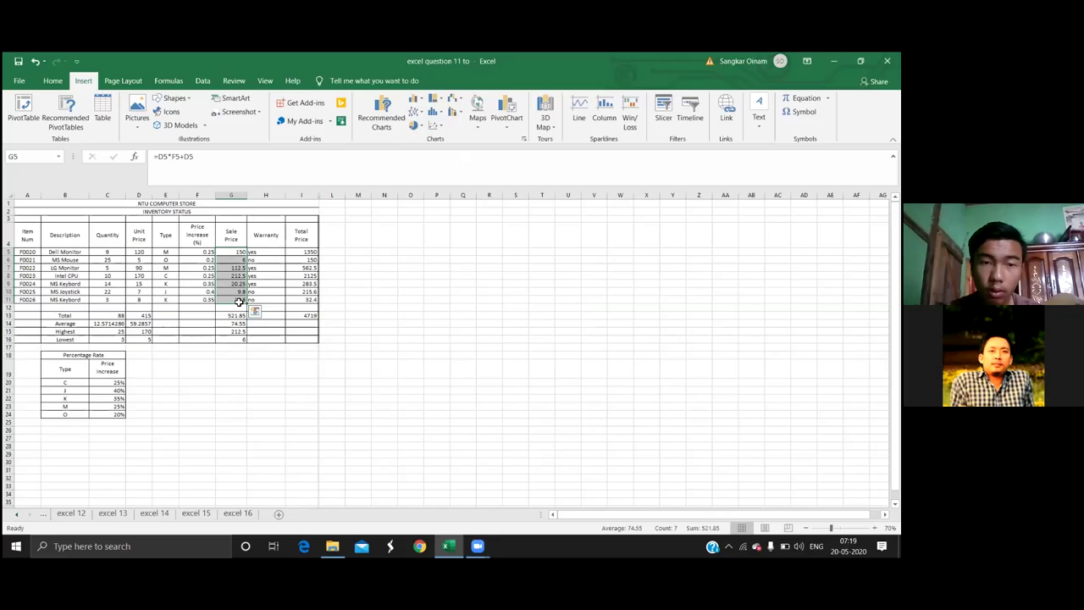
left_click(415, 125)
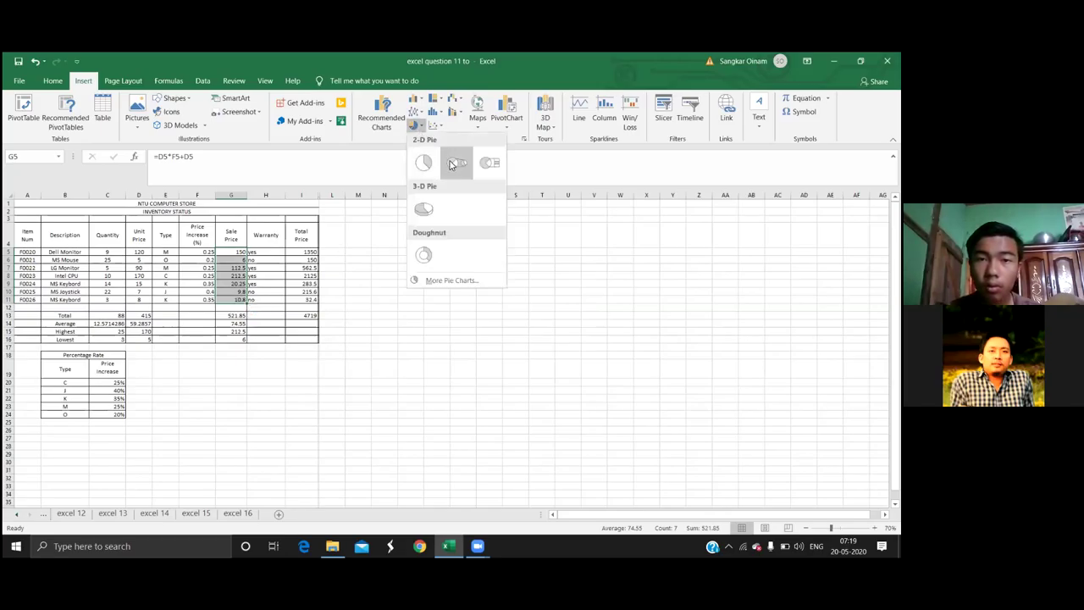
left_click(422, 162)
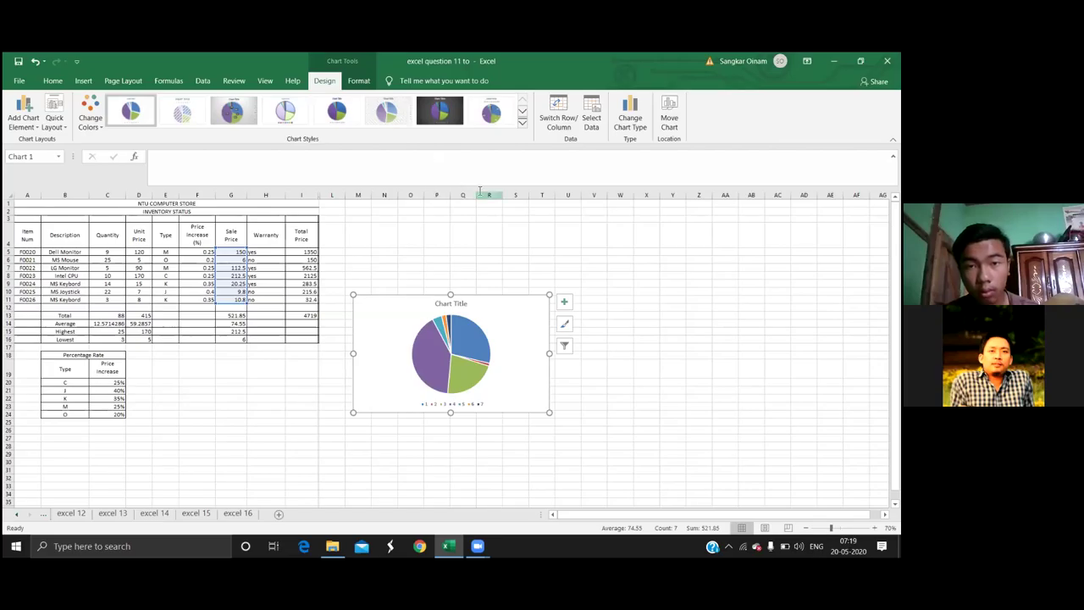
left_click(451, 123)
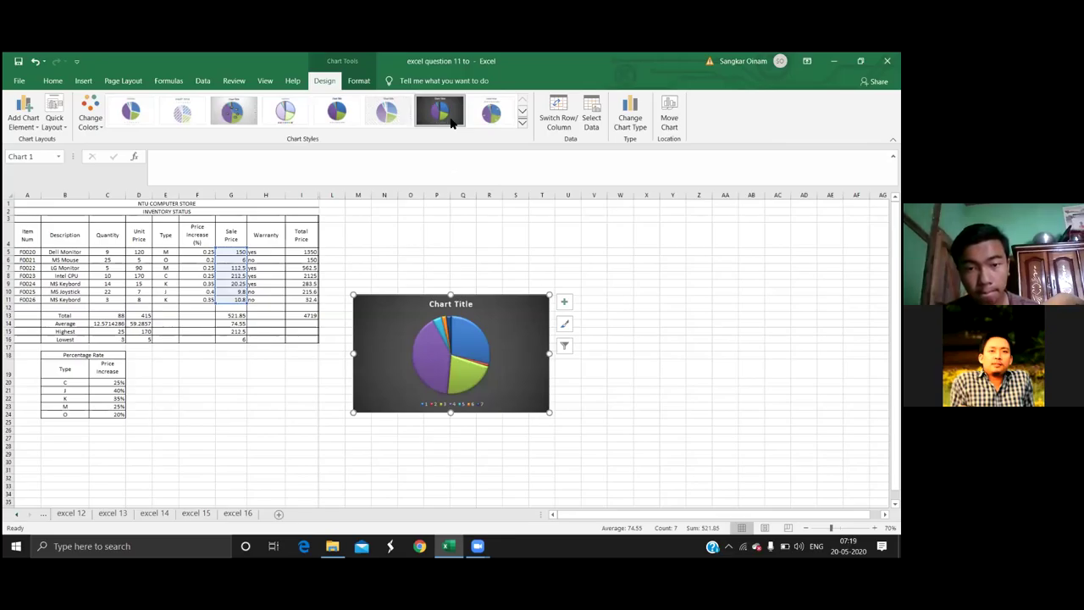
left_click(428, 409)
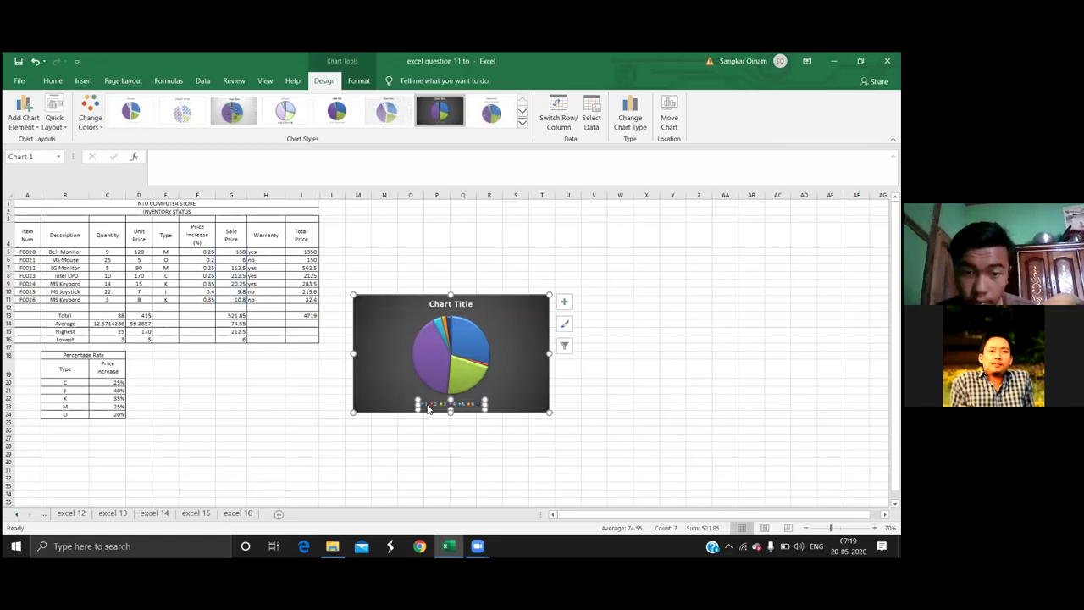
left_click(428, 408)
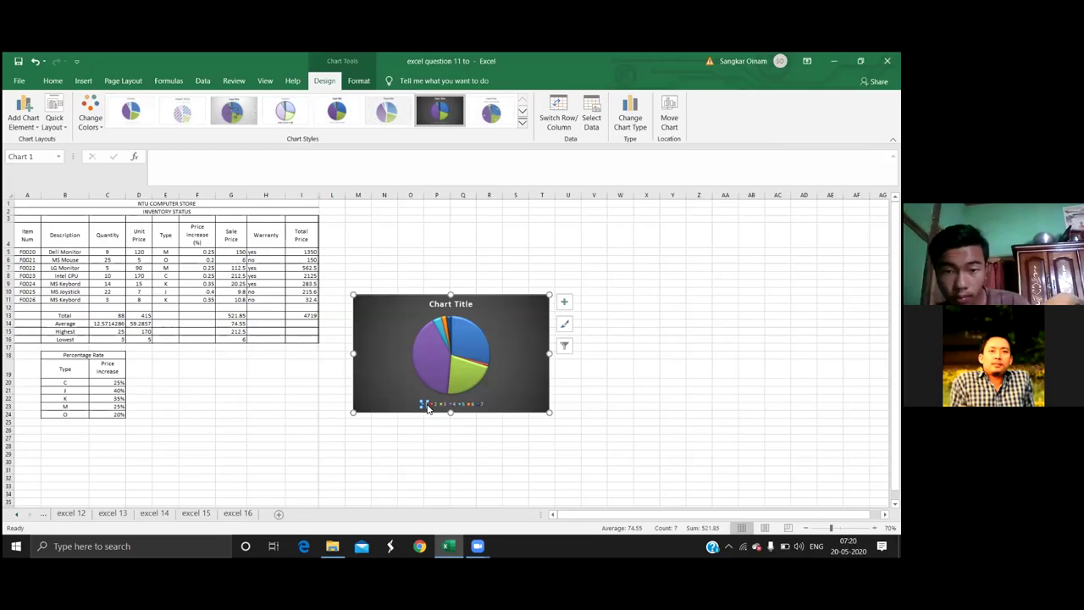
left_click(396, 391)
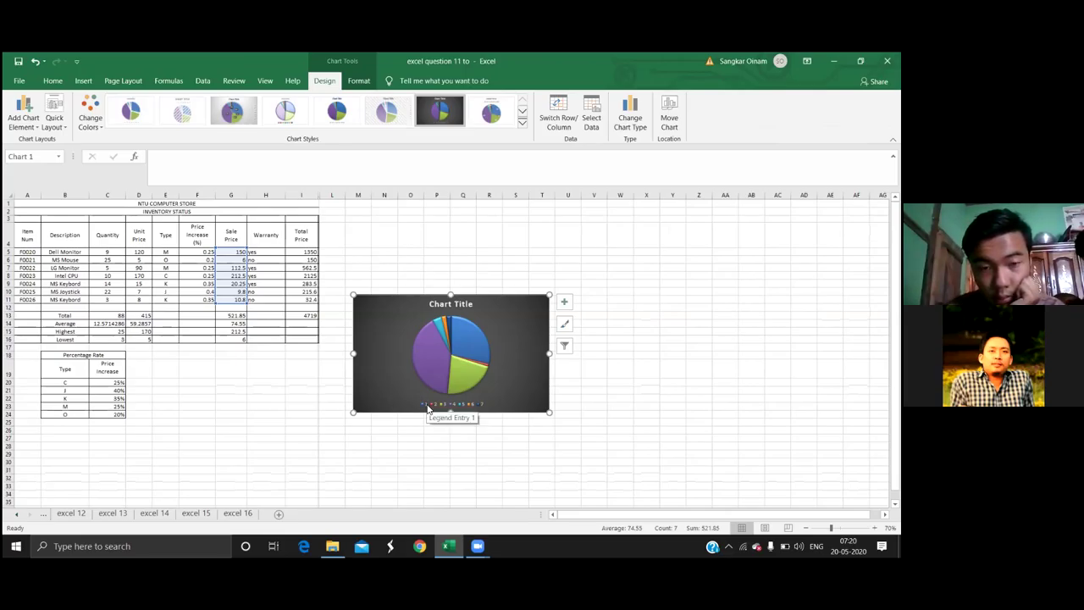
left_click(427, 405)
left_click(428, 405)
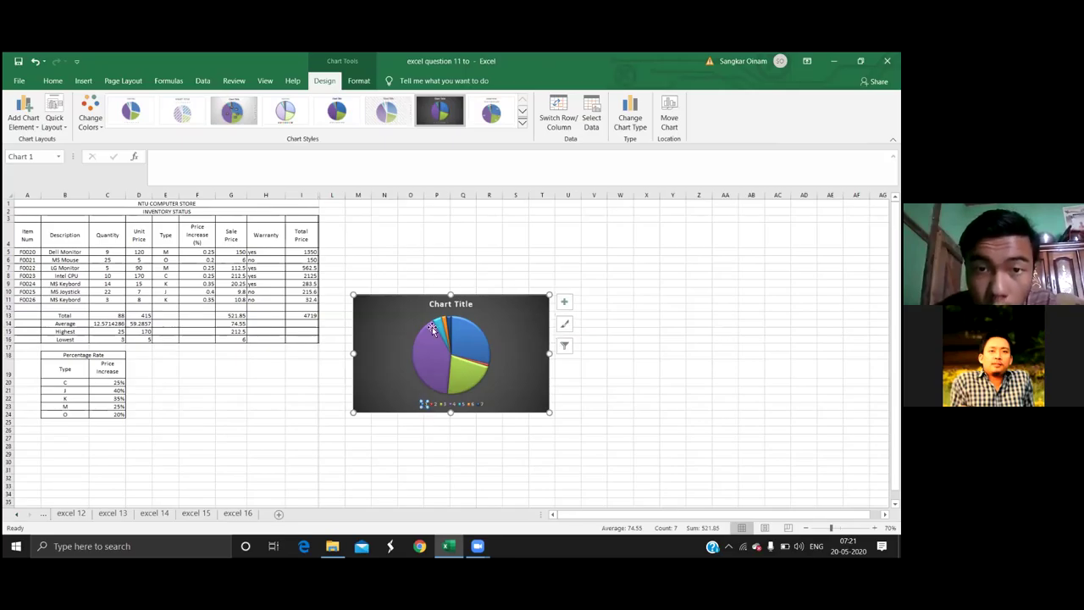
left_click(339, 113)
key("ctrl+z")
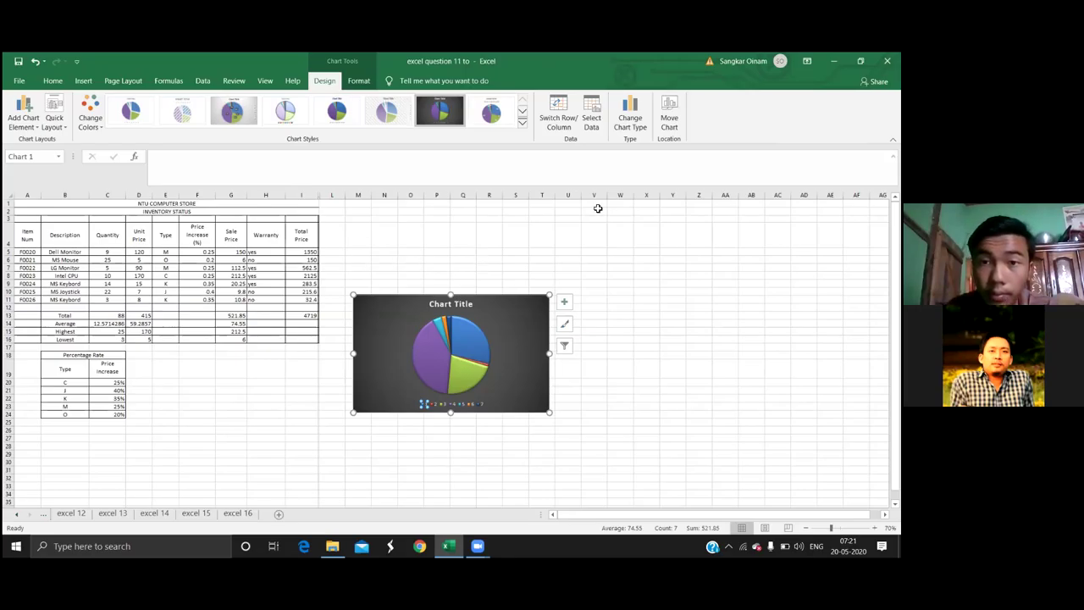
Try to name the pie chart's data series M in its data source settings
left_click(599, 104)
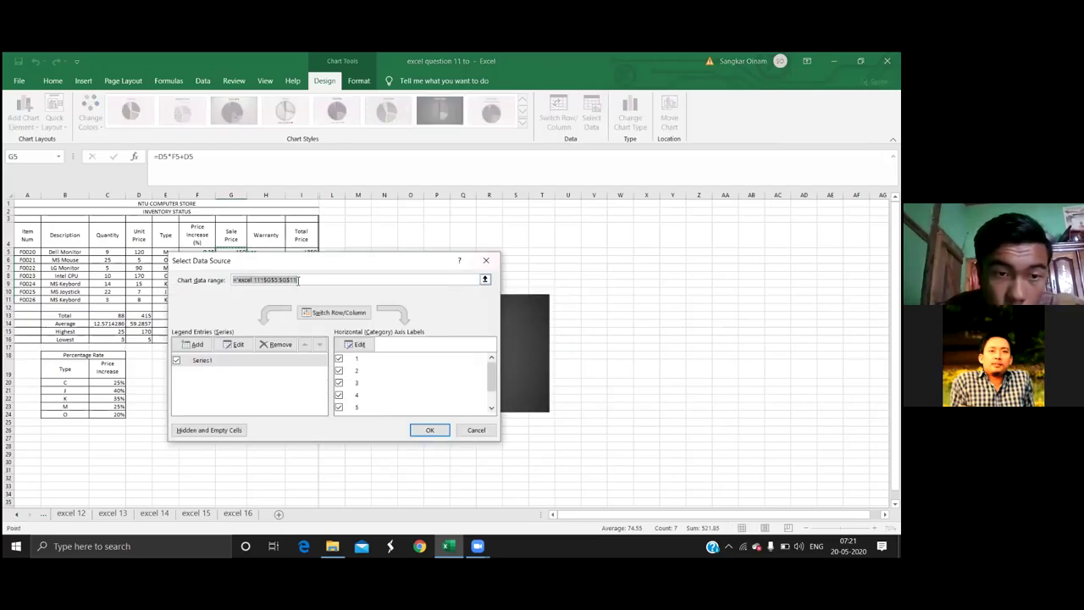
left_click(299, 281)
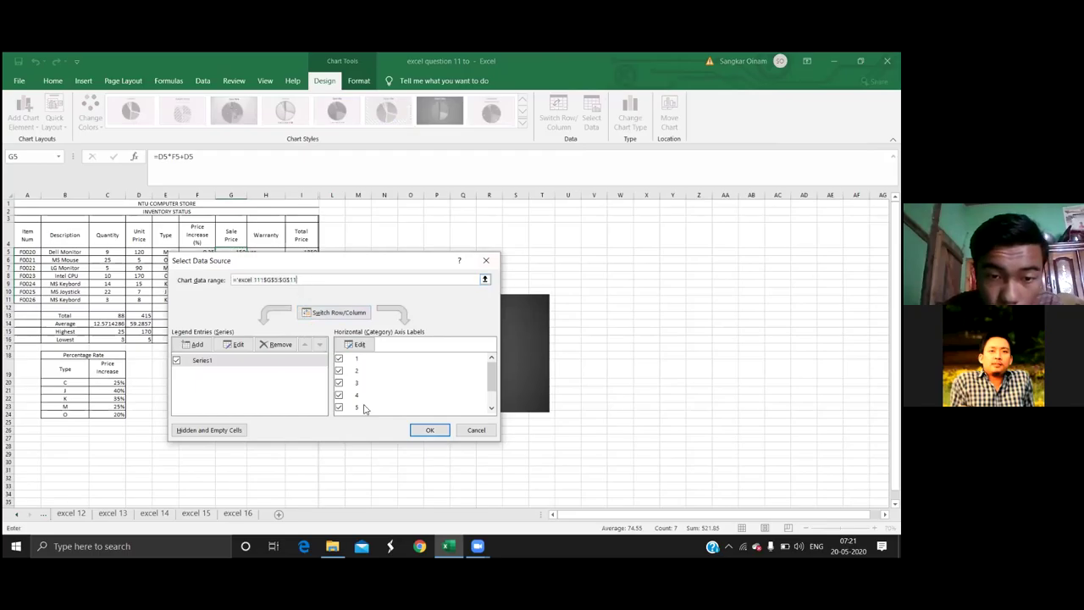
left_click(338, 361)
left_click(338, 361)
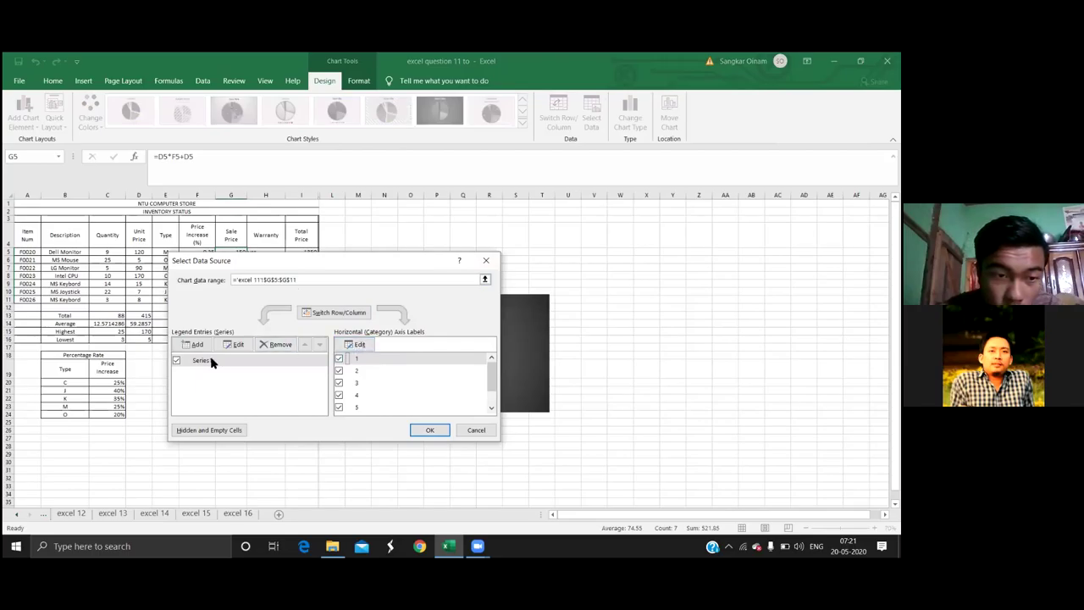
left_click(177, 360)
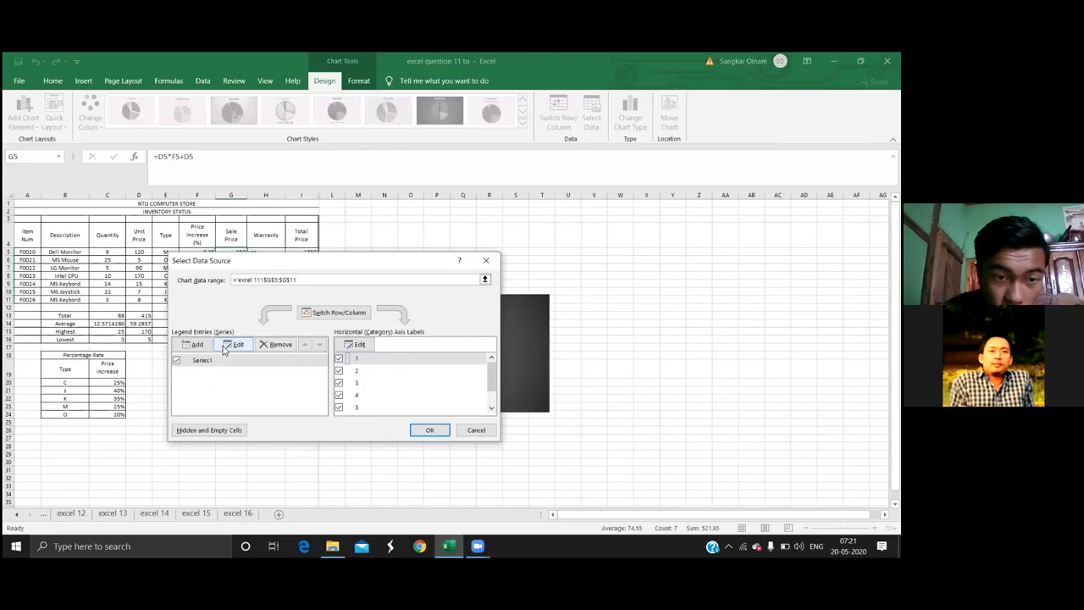
left_click(225, 347)
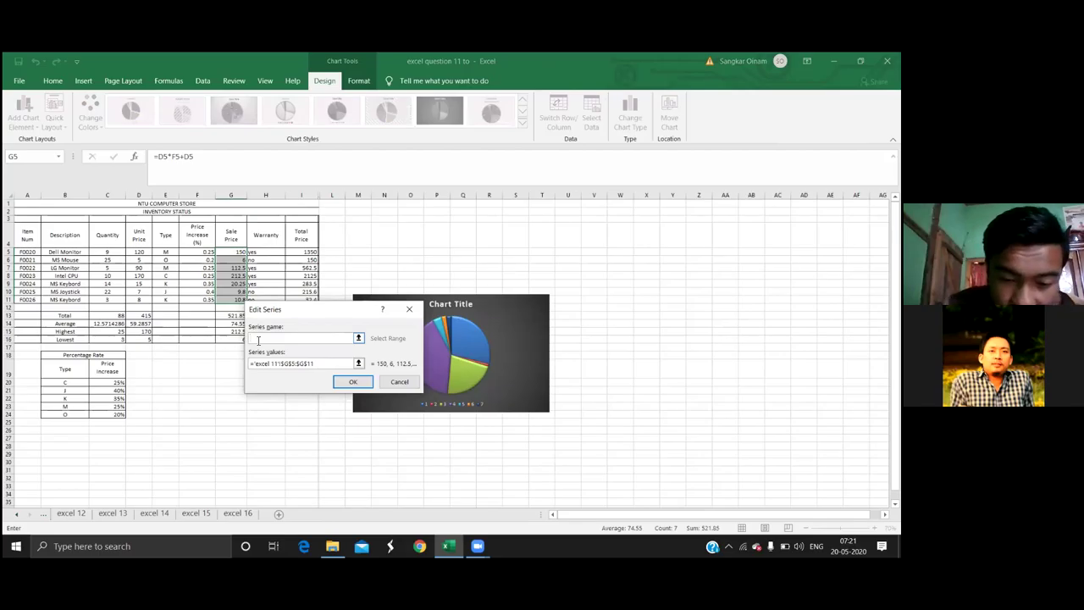
type("M")
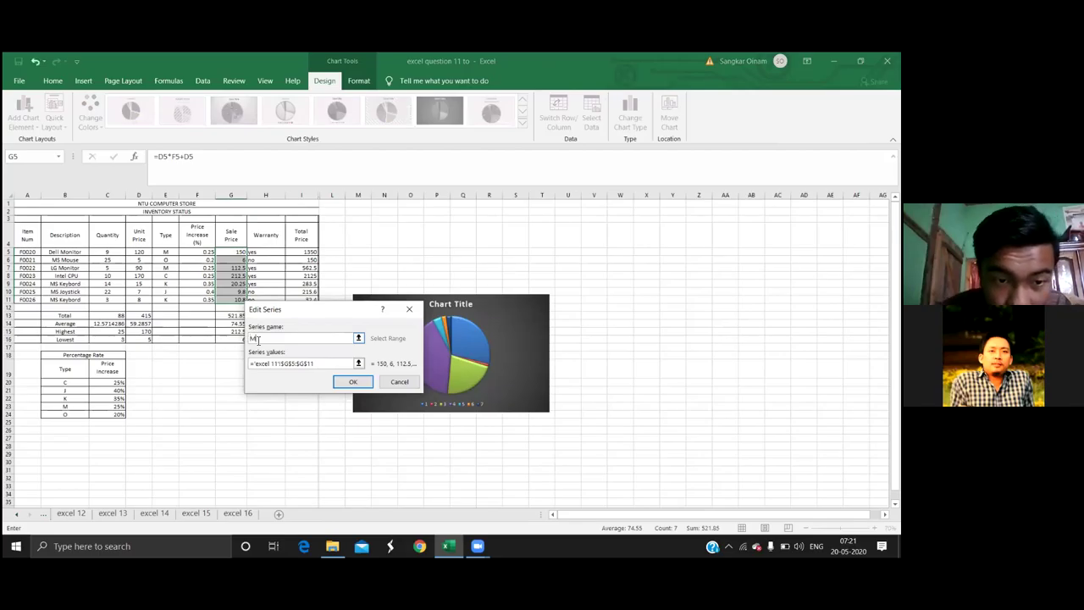
left_click(354, 383)
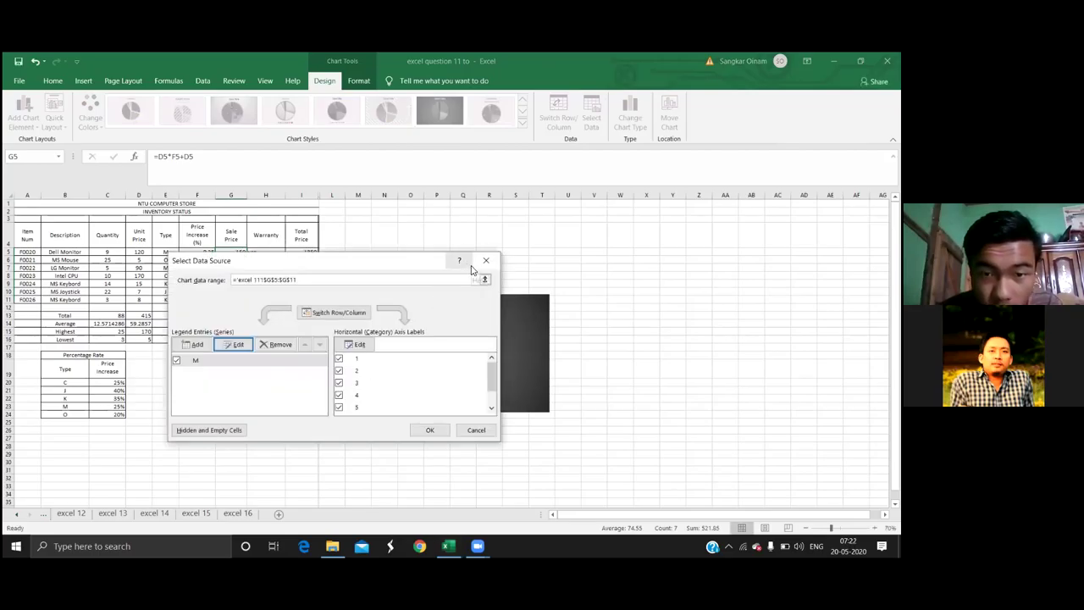
left_click(361, 371)
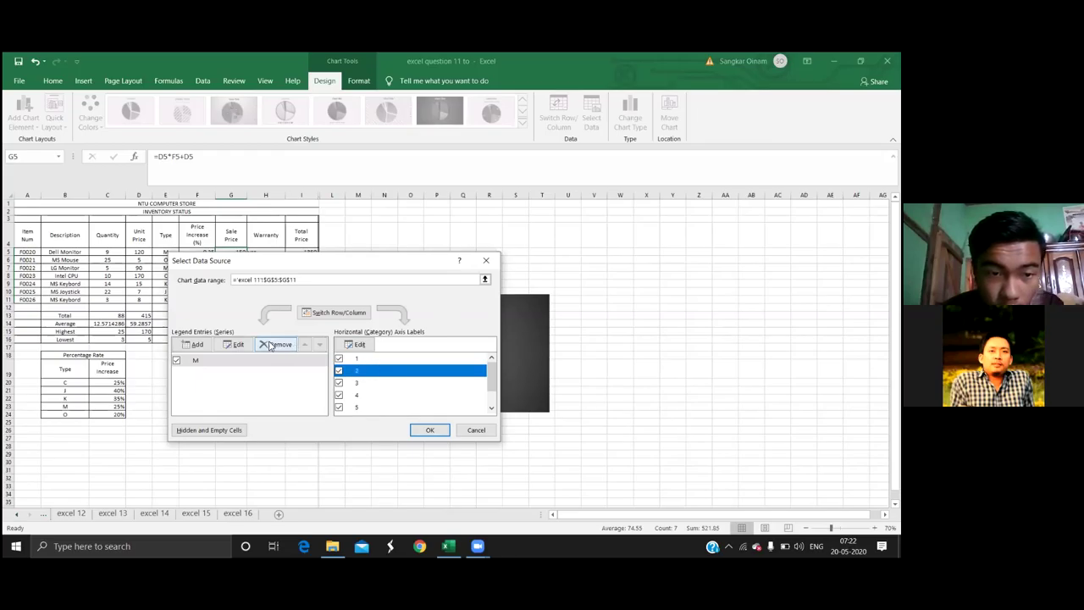
left_click(233, 344)
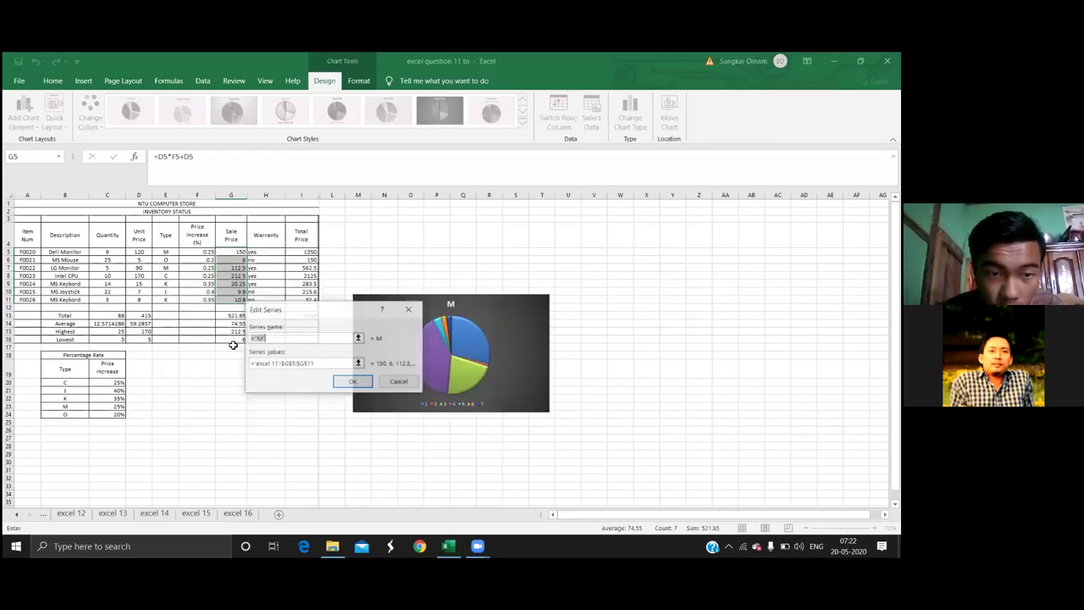
left_click(406, 311)
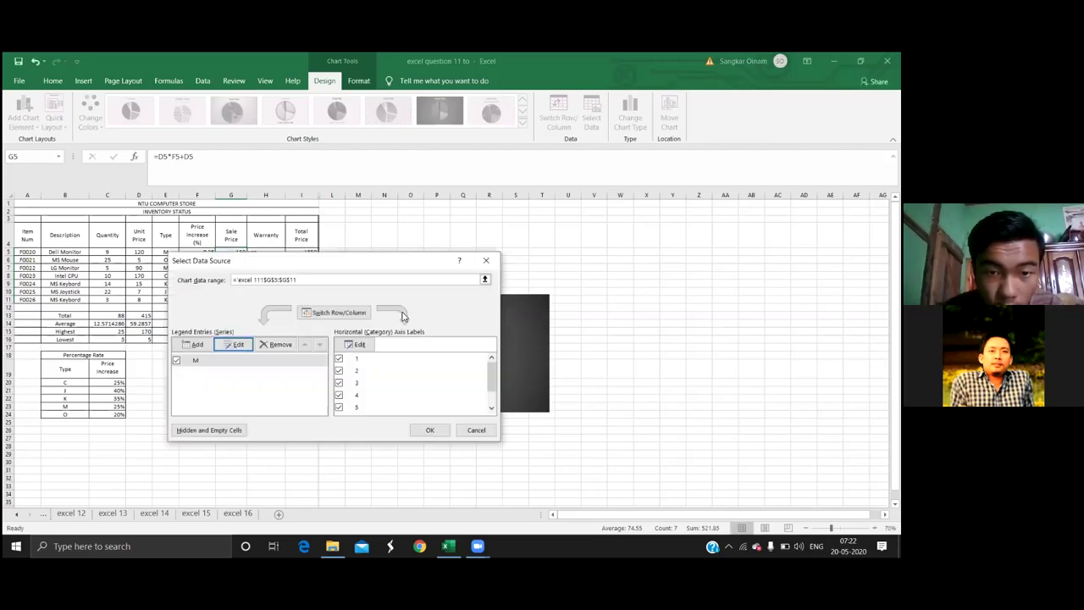
left_click(485, 261)
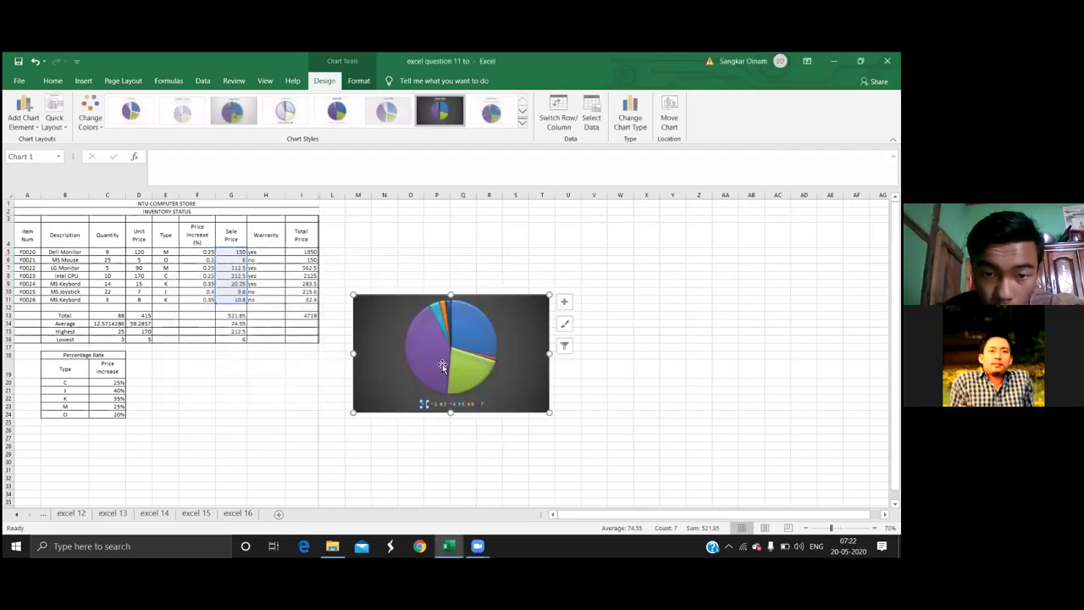
Set the series name to M for the sale price series in the pie chart's data source
left_click(443, 406)
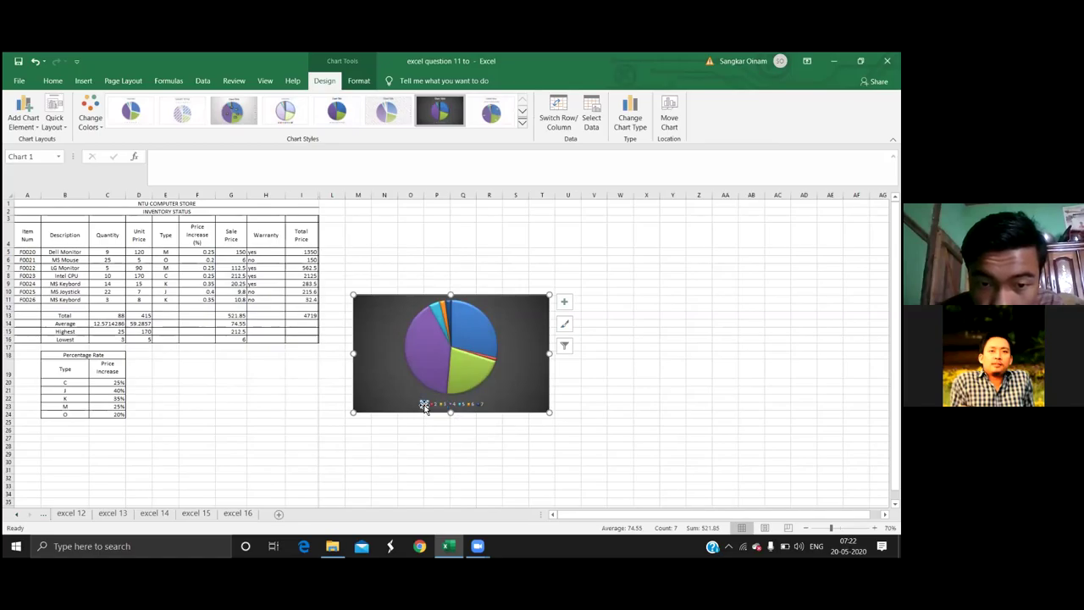
left_click(592, 116)
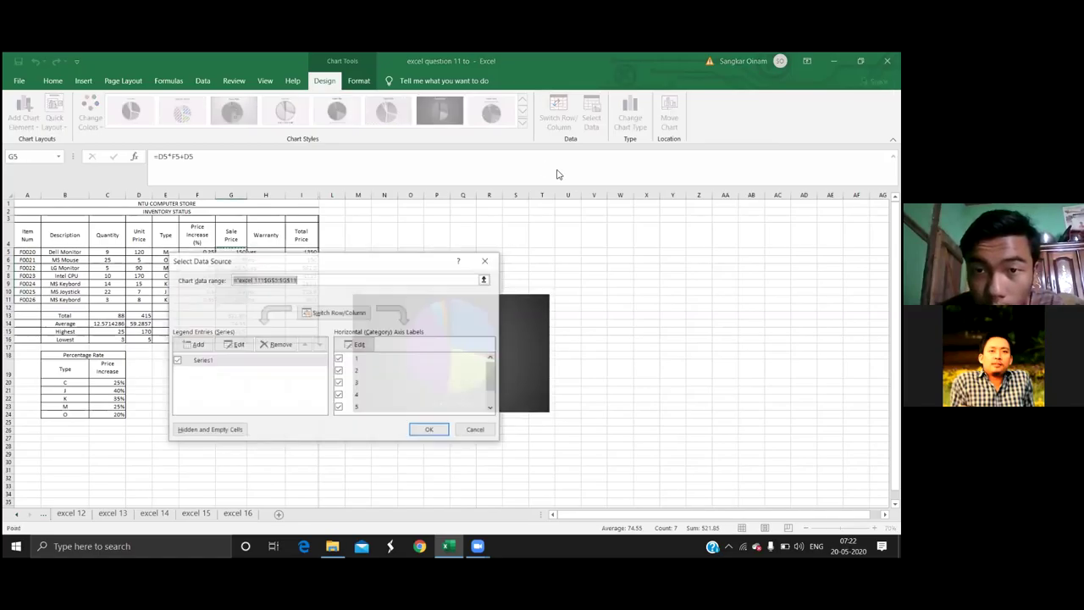
left_click(236, 346)
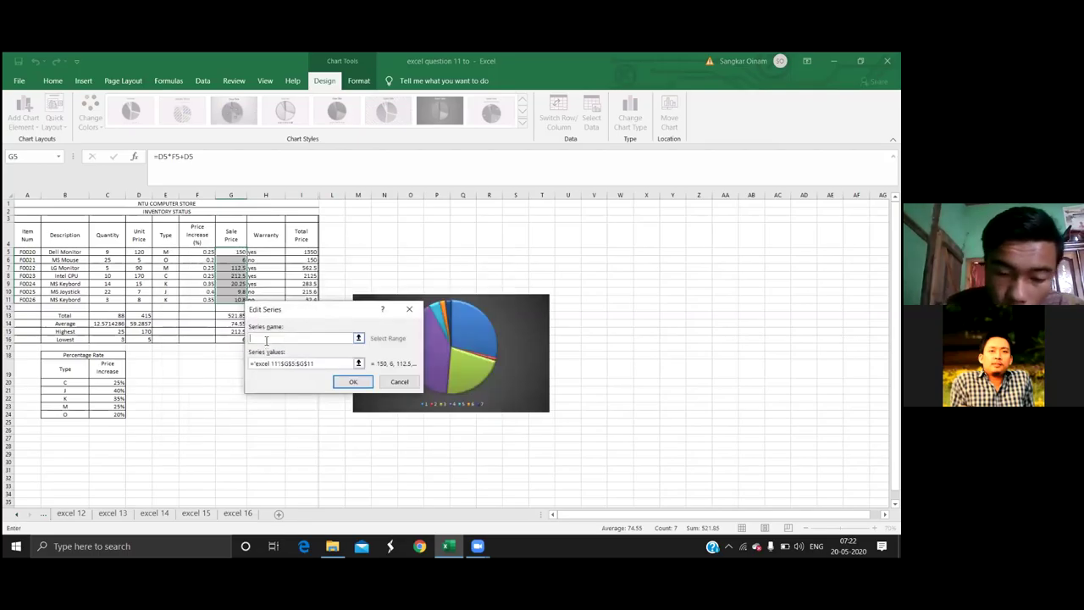
type("M")
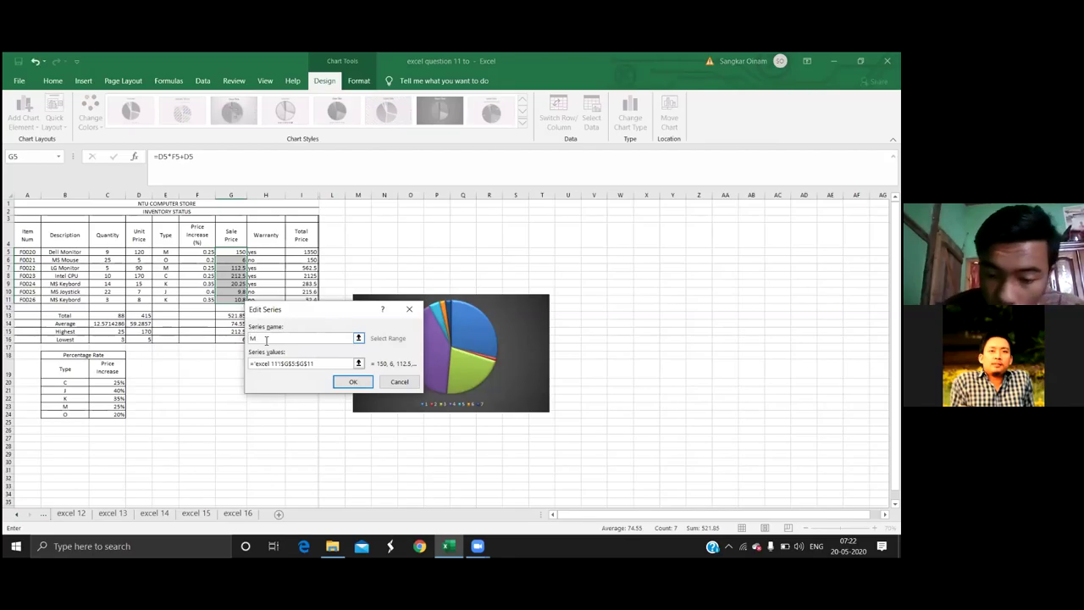
key("Return")
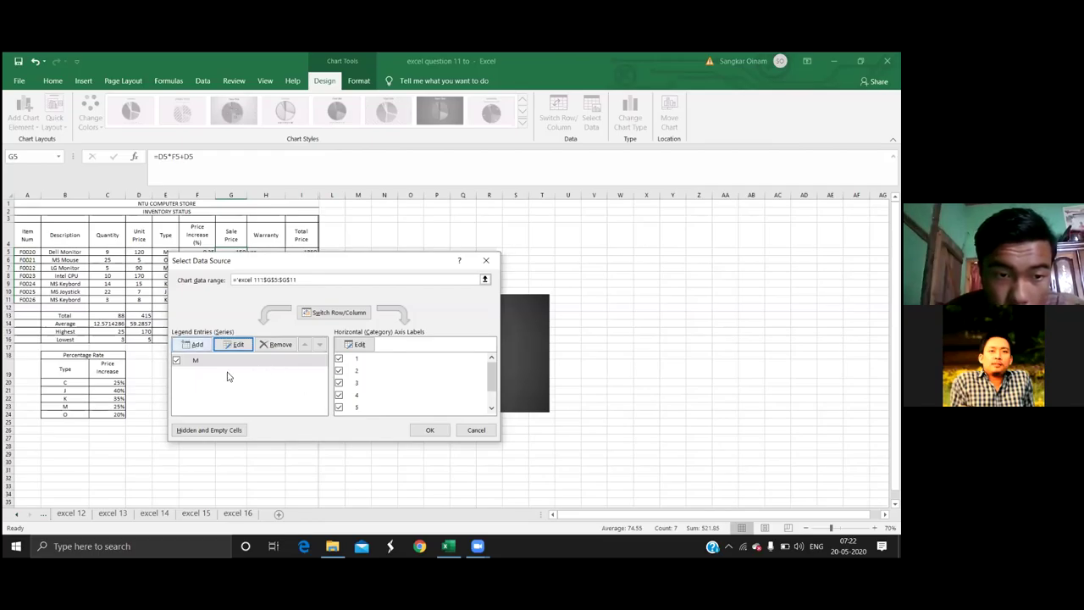
left_click(430, 430)
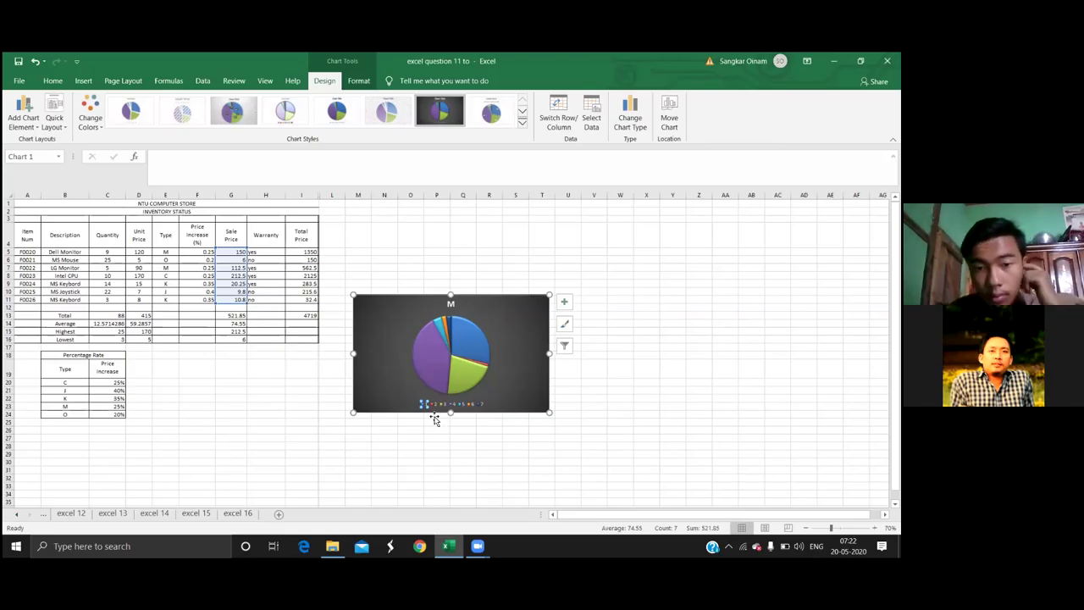
Check the name and values of the pie chart's series M in its data source settings
left_click(434, 406)
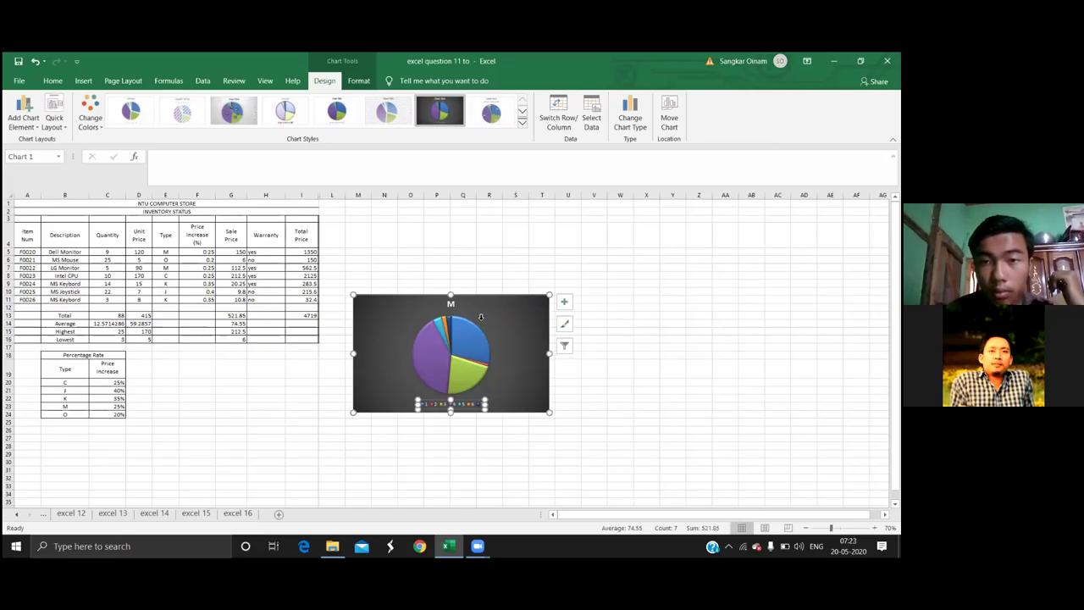
left_click(592, 127)
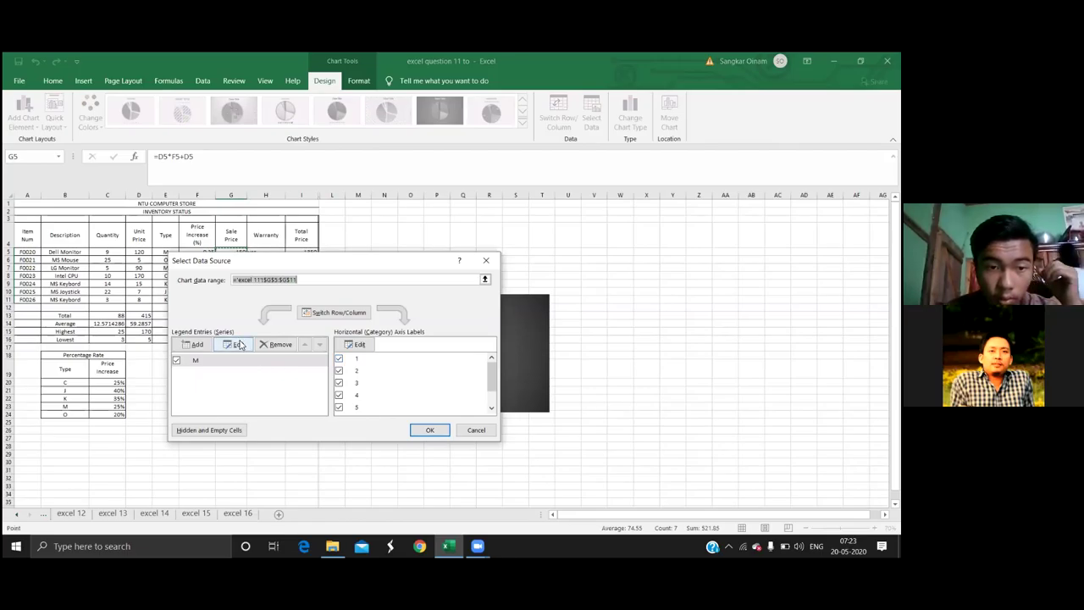
left_click(238, 344)
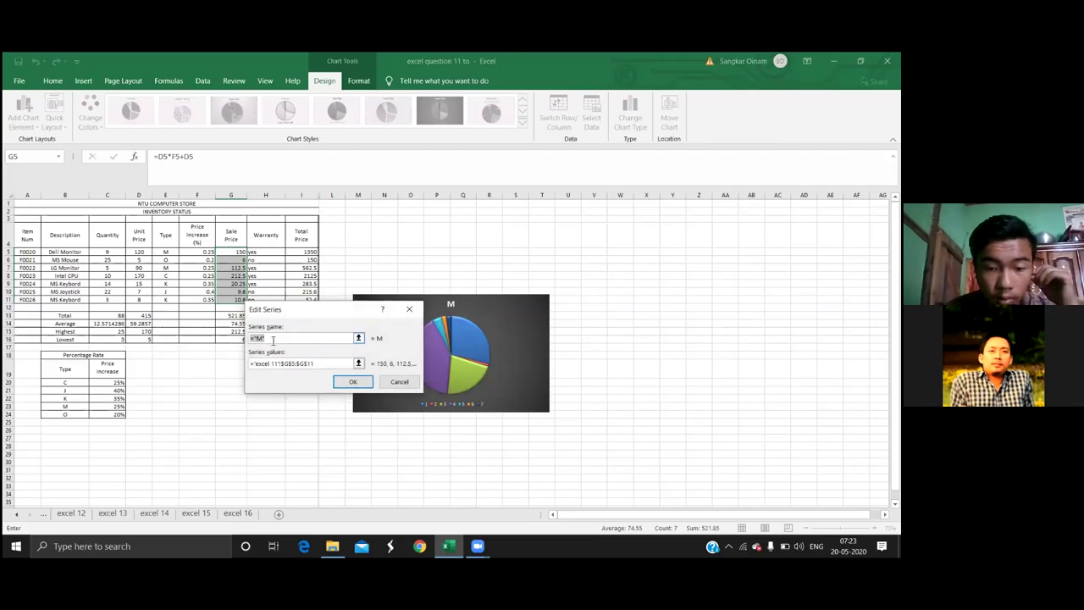
key("Return")
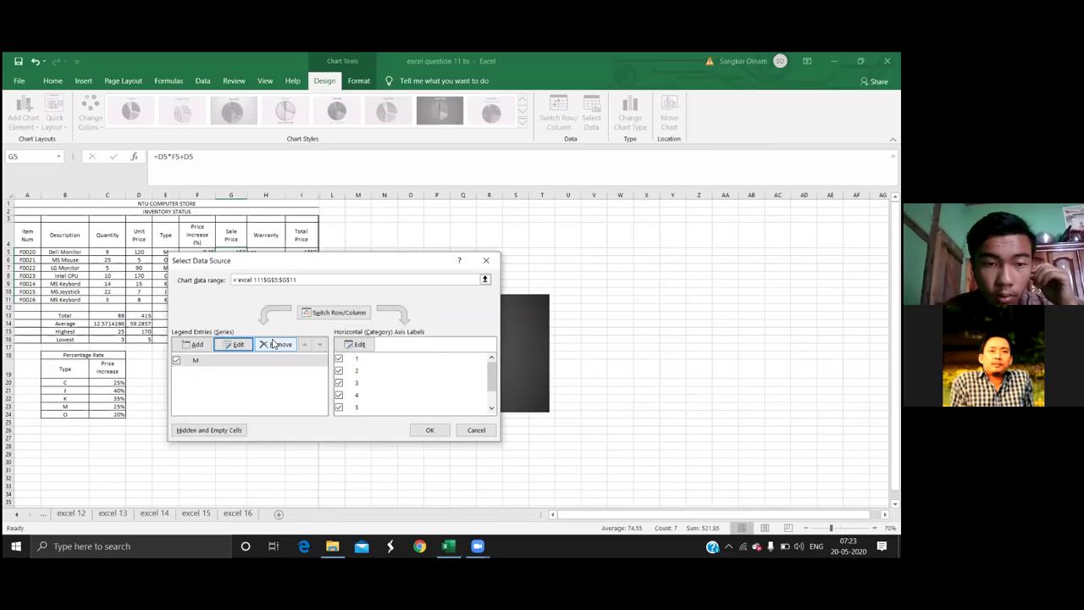
left_click(429, 432)
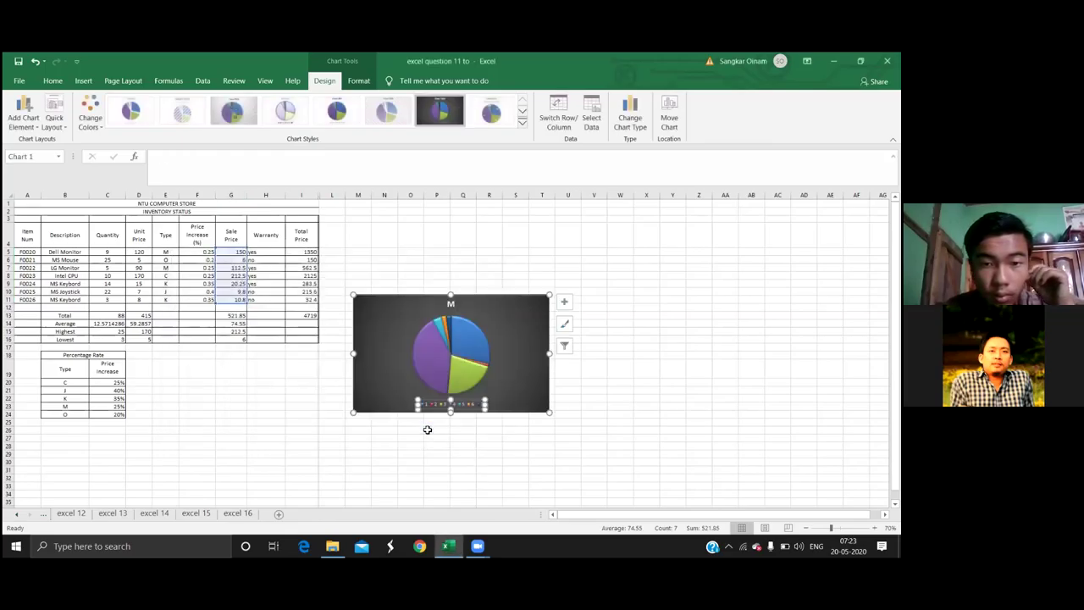
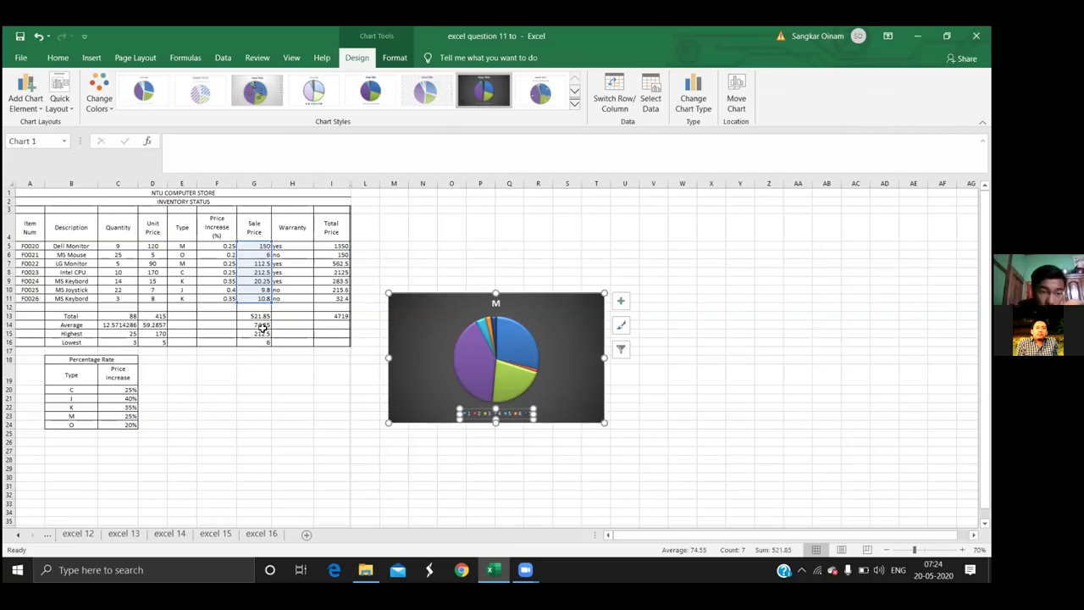
Start a COUNTIF formula in cell G18 over the sale prices G5:G11 with 100 as the criterion
left_click(244, 360)
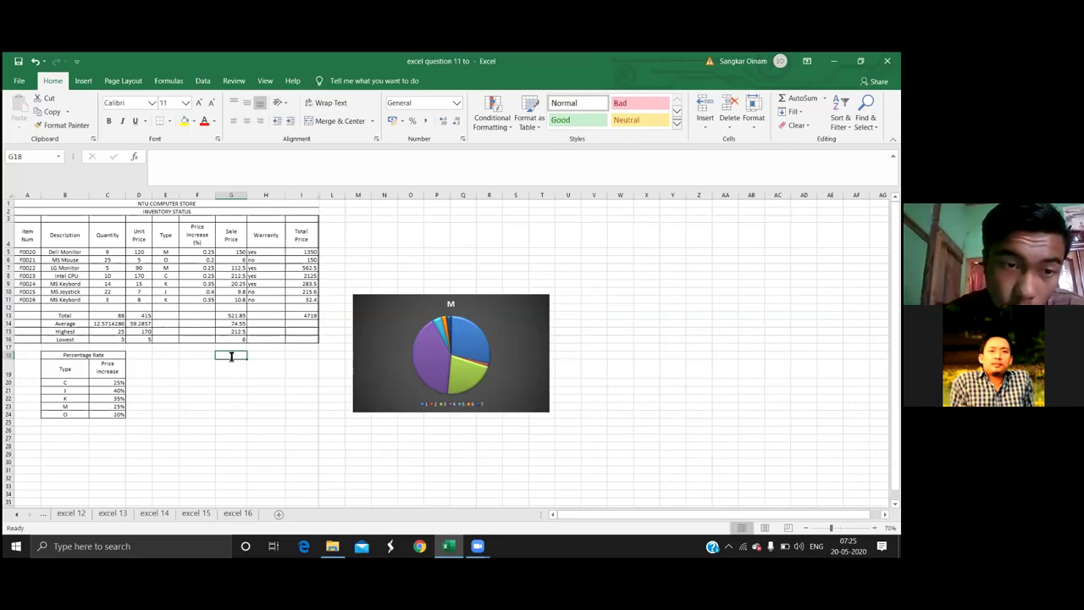
type("=")
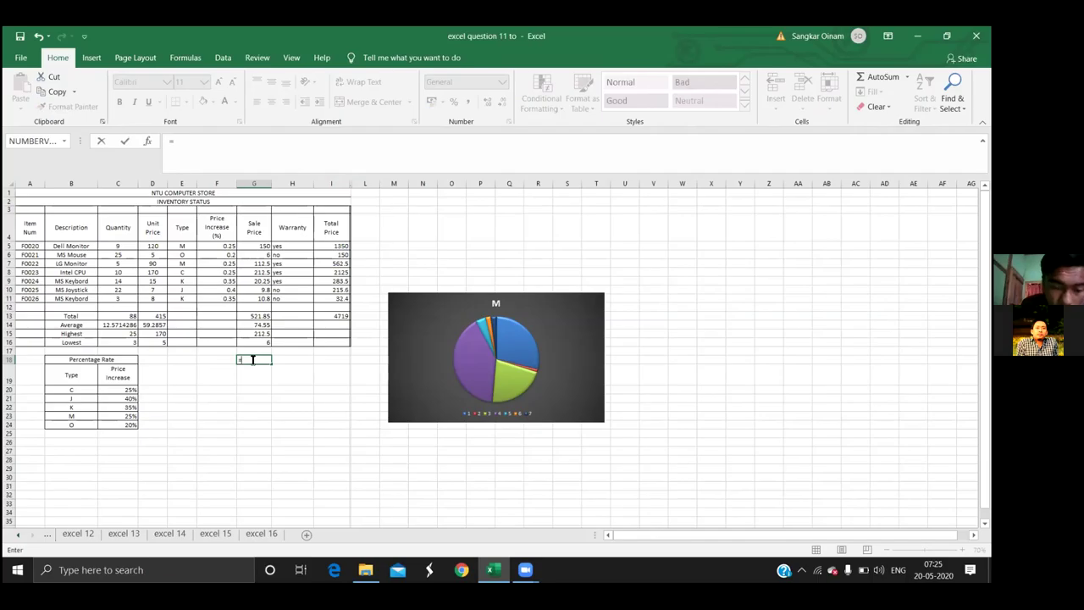
type("COUN")
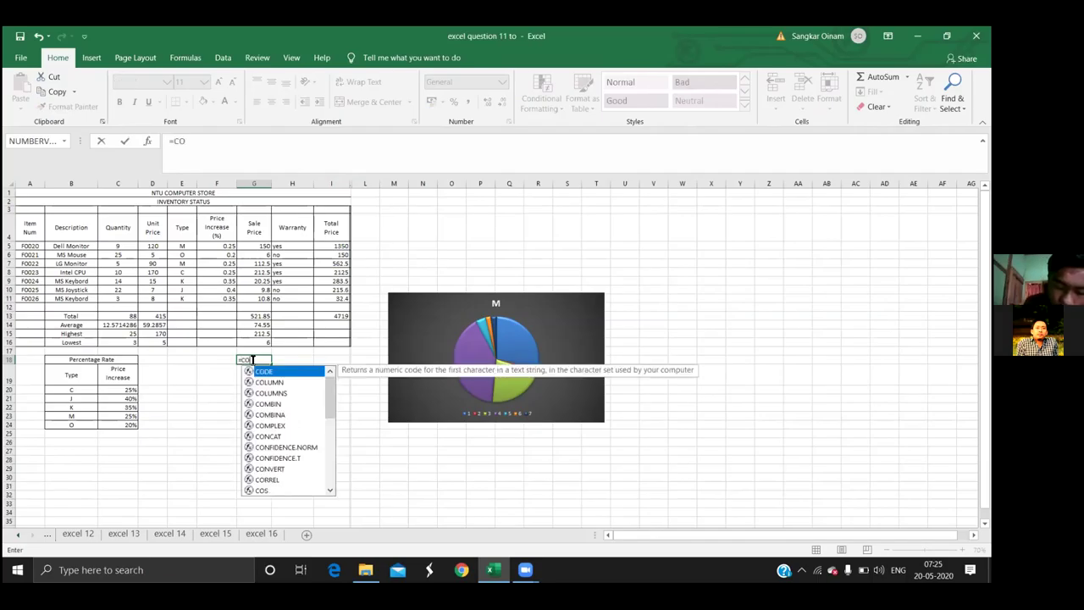
type("TIF")
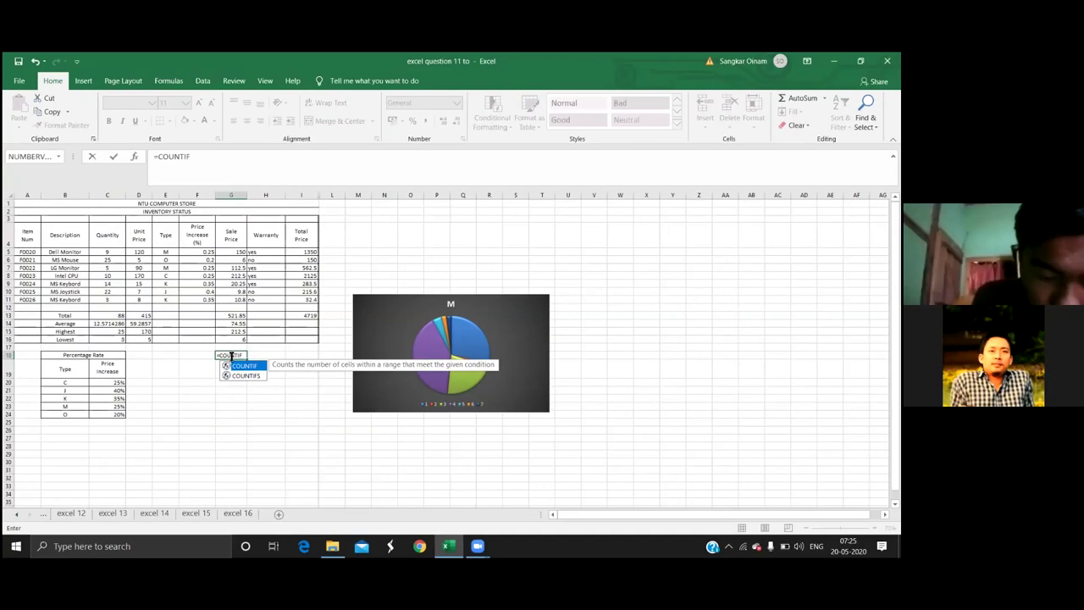
type("(")
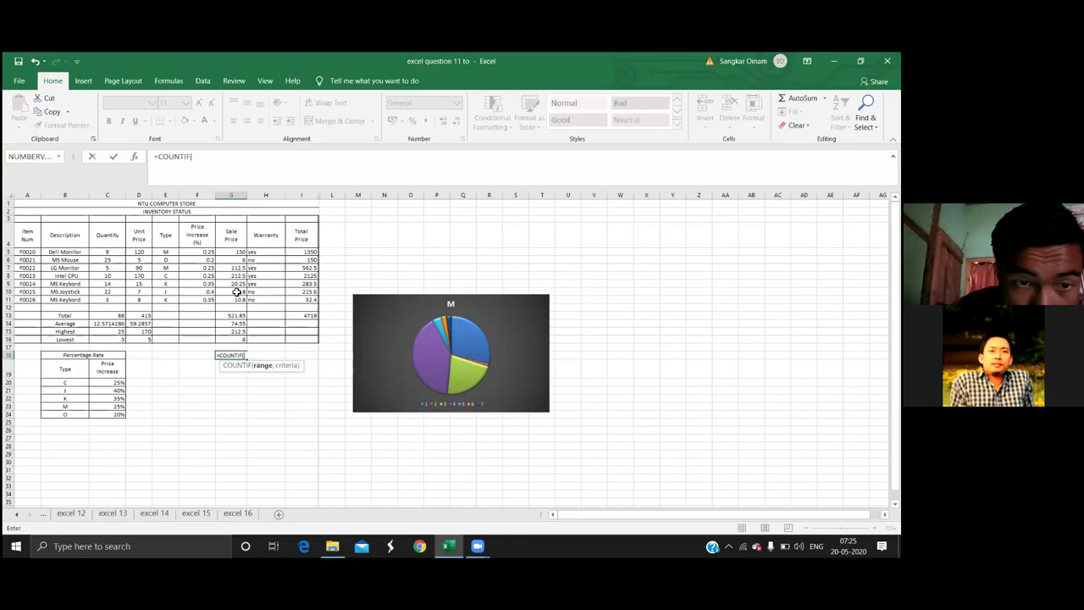
left_click_drag(237, 249, 229, 302)
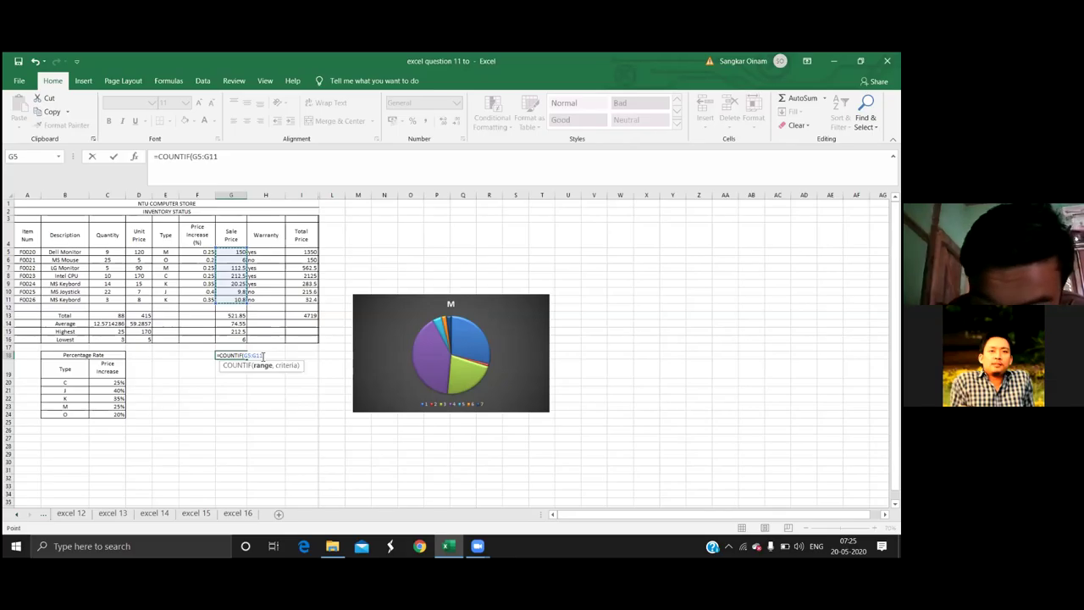
type(",")
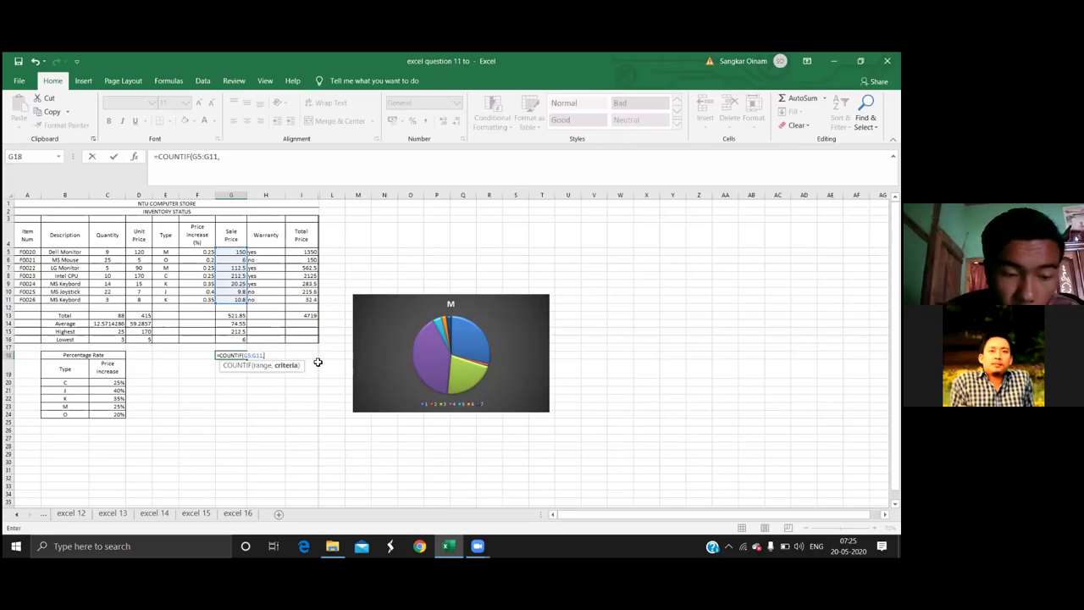
type("100")
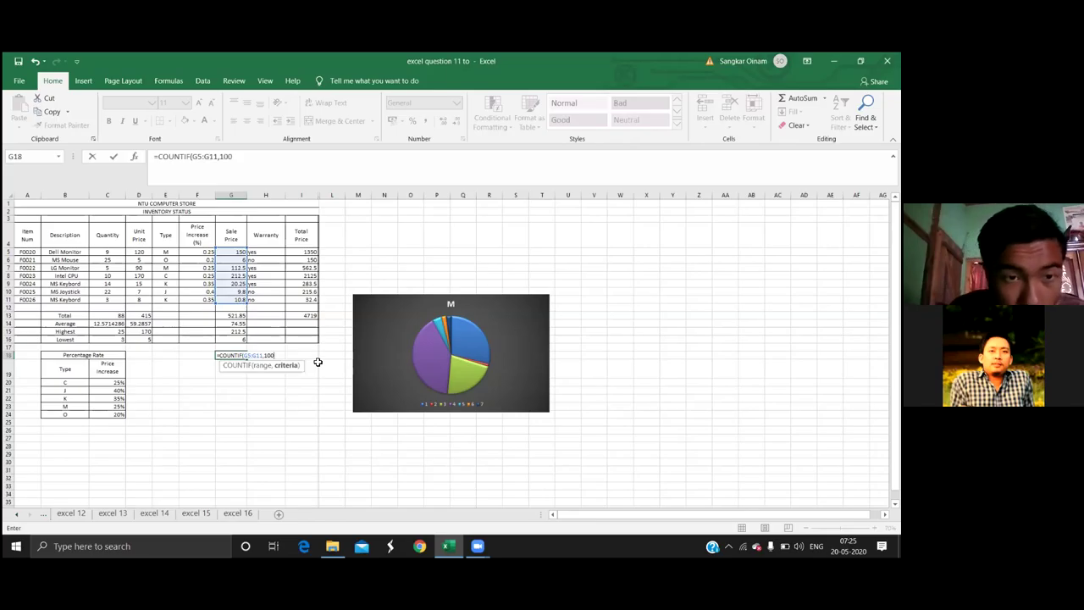
Change the COUNTIF criterion in G18 to <100
type(",")
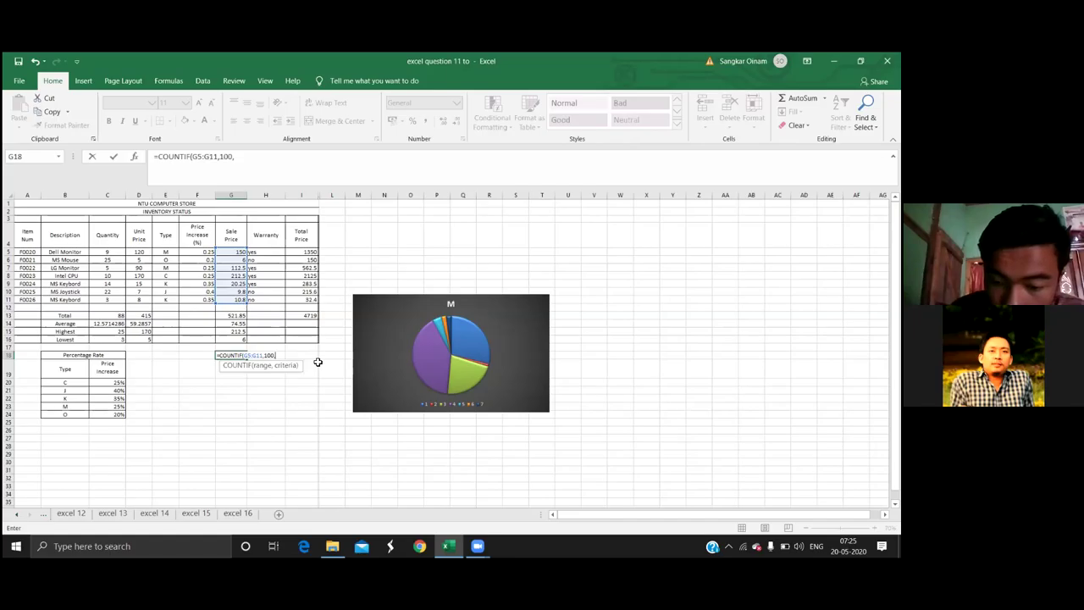
key("BackSpace")
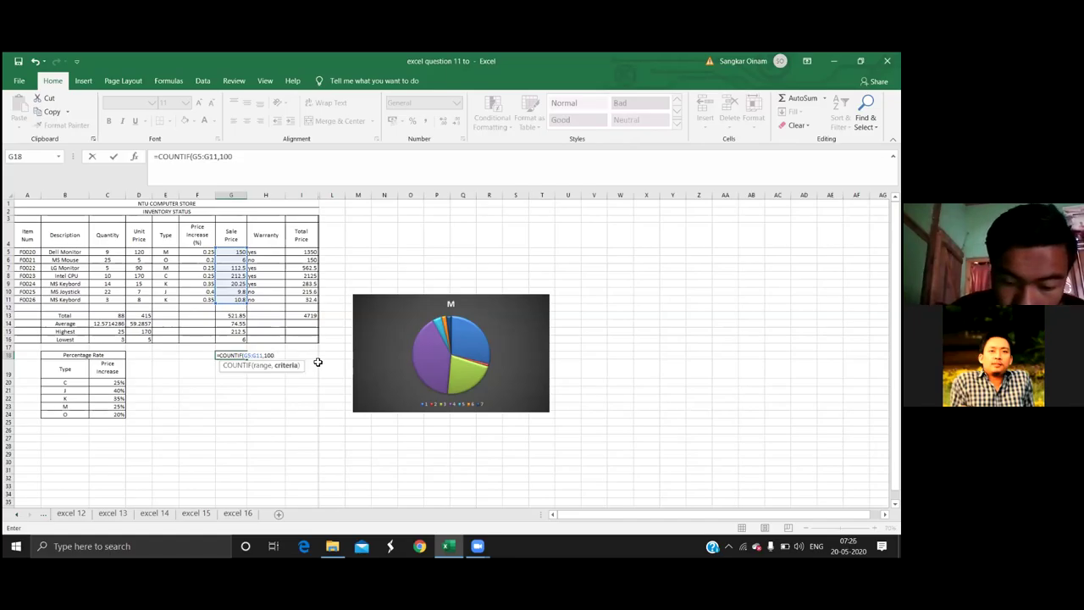
type("<")
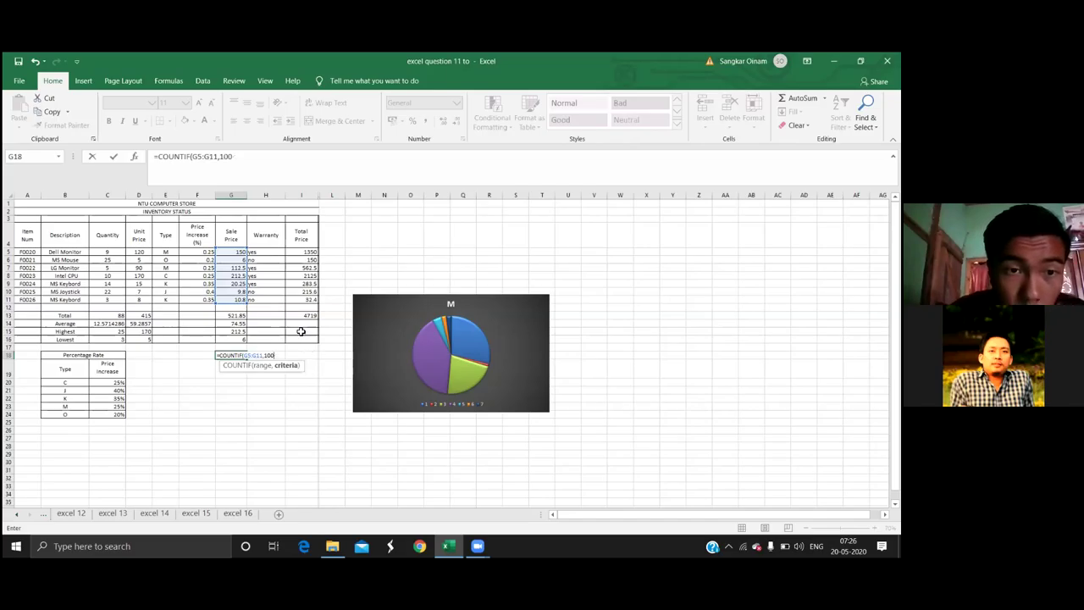
left_click(221, 157)
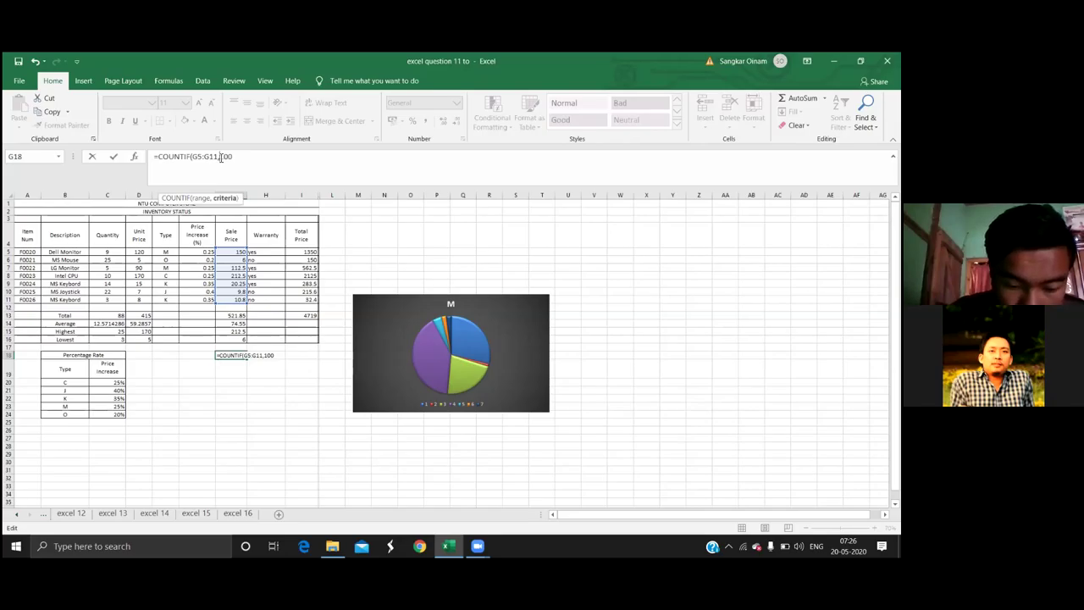
type("<")
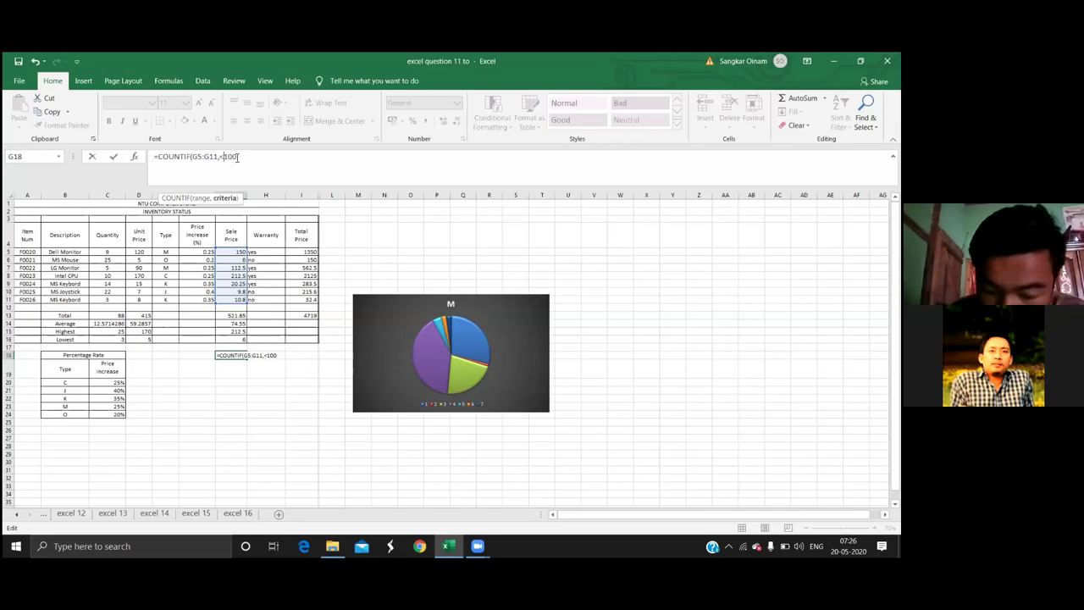
type(",")
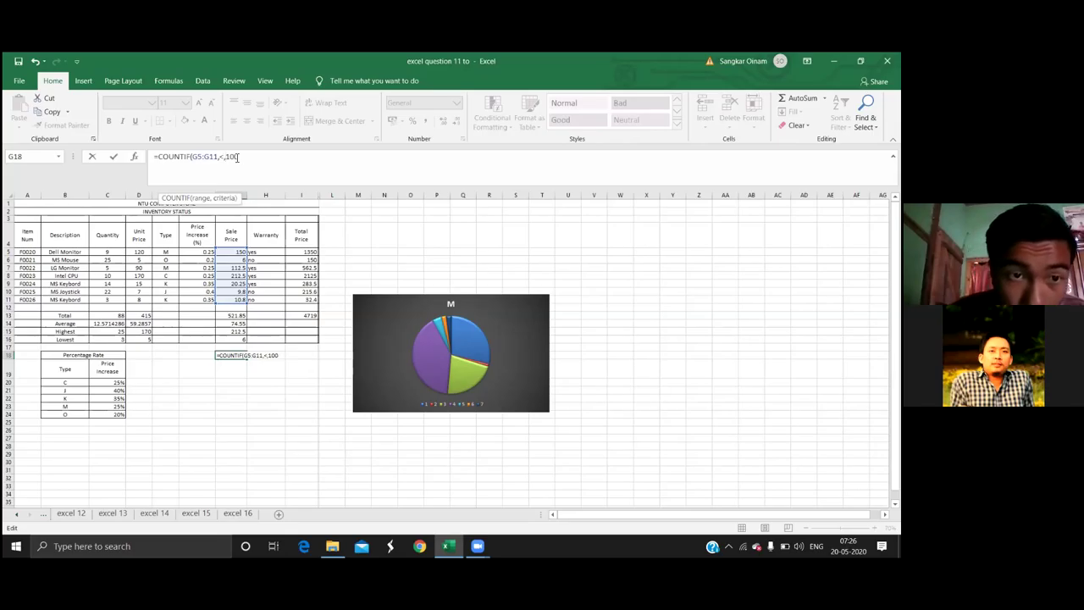
key("BackSpace")
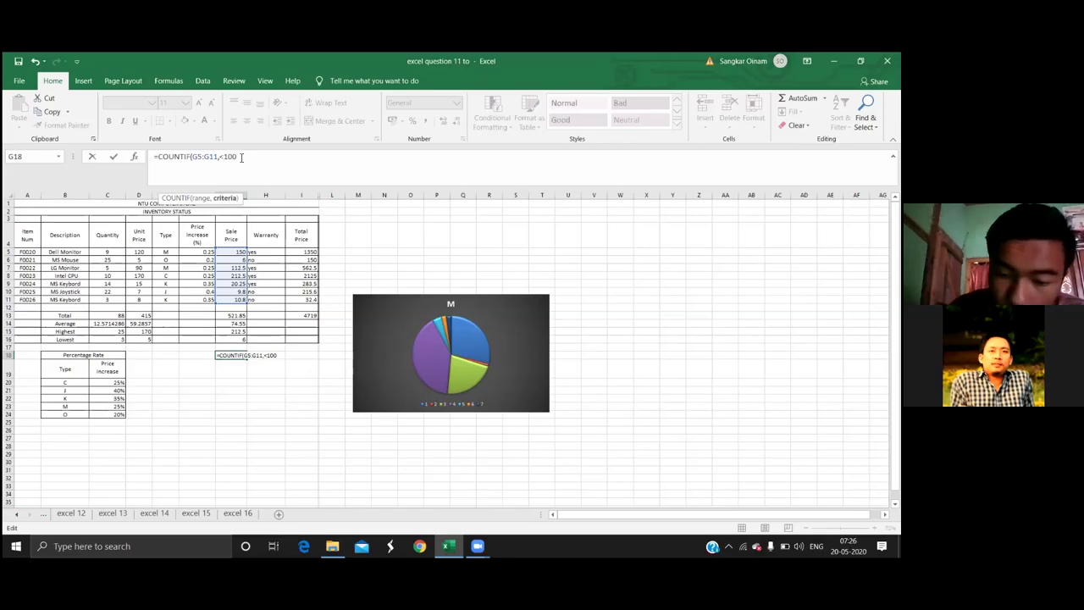
type(",")
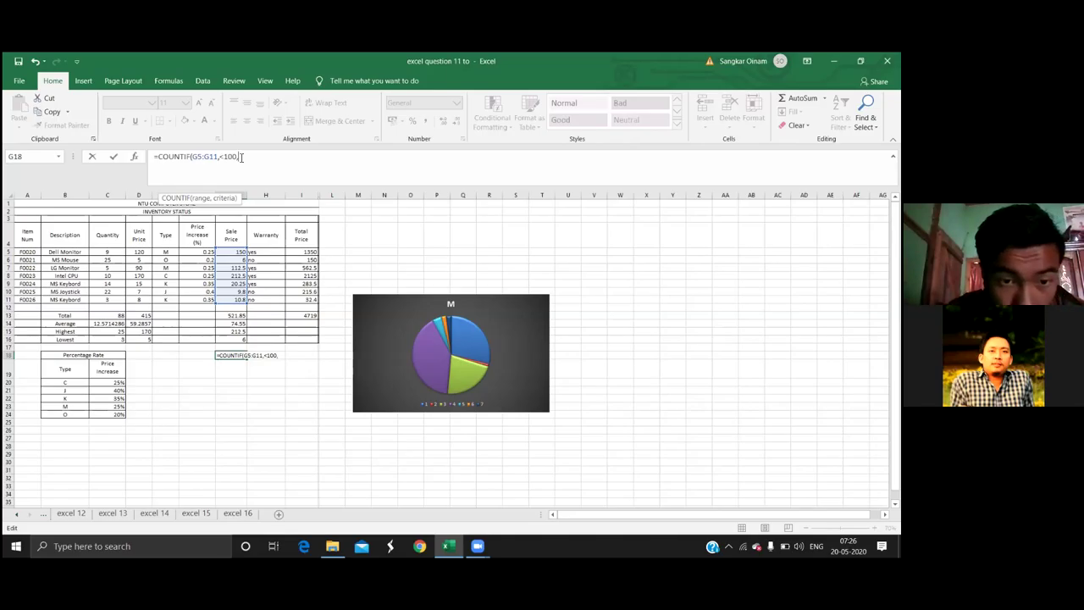
type("c")
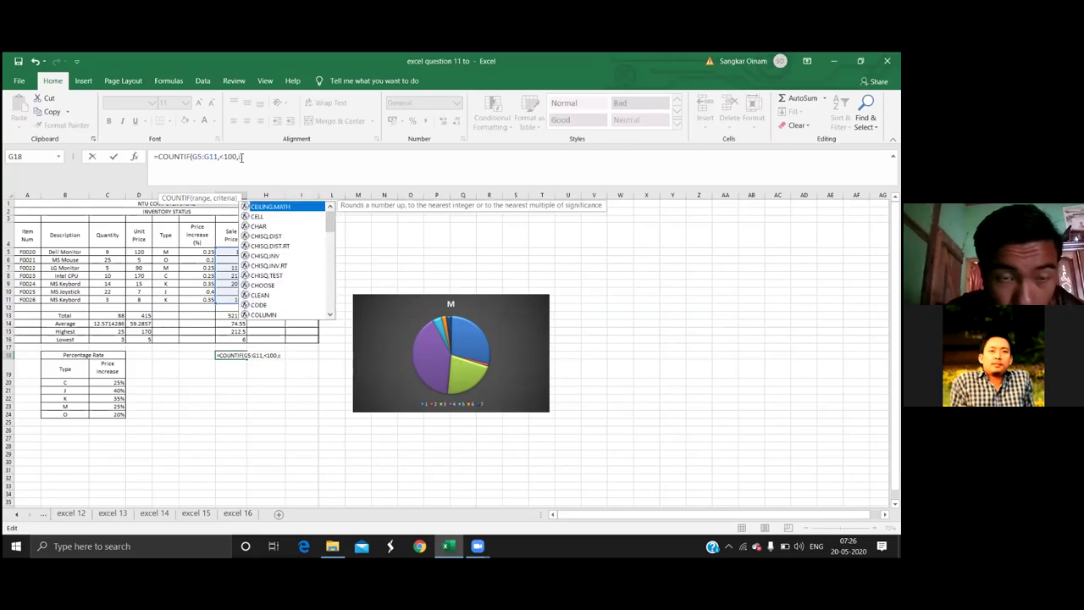
type("hea")
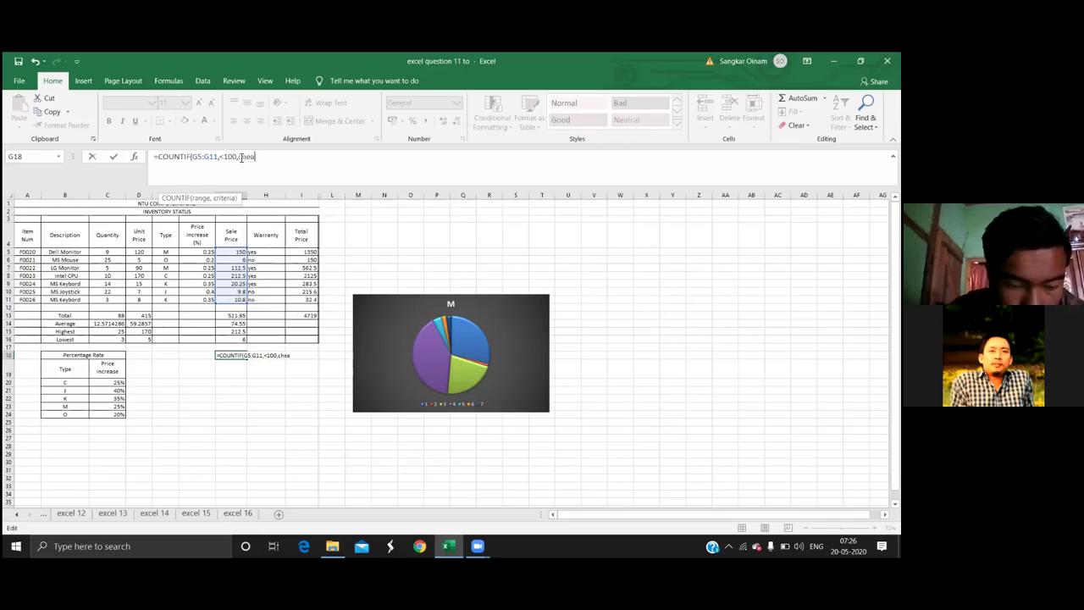
type("per")
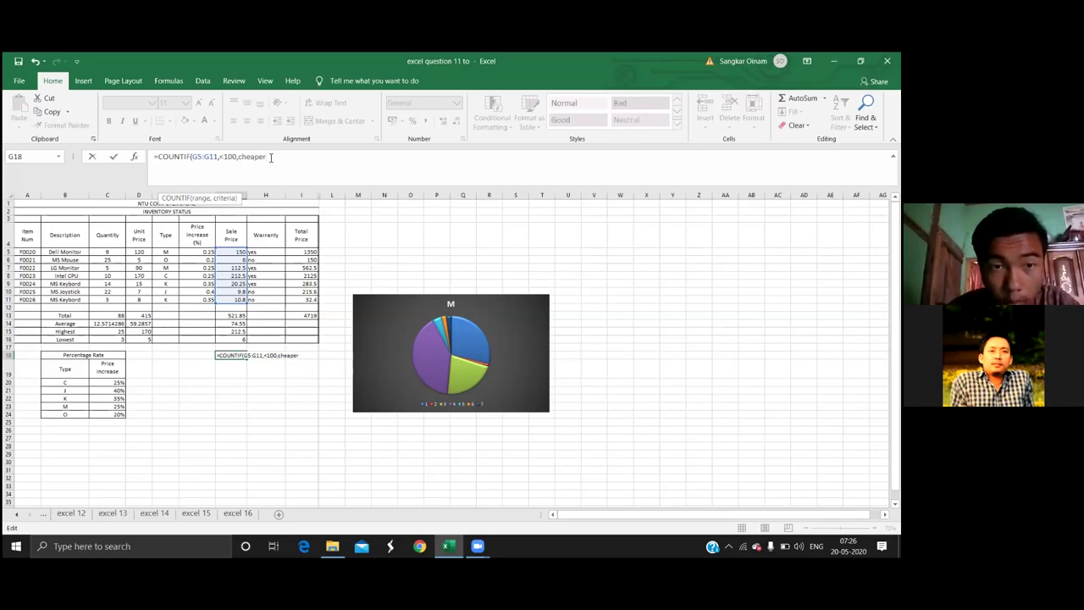
key("BackSpace")
key("BackSpace")
key("BackSpace")
key("BackSpace")
key("BackSpace")
key("BackSpace")
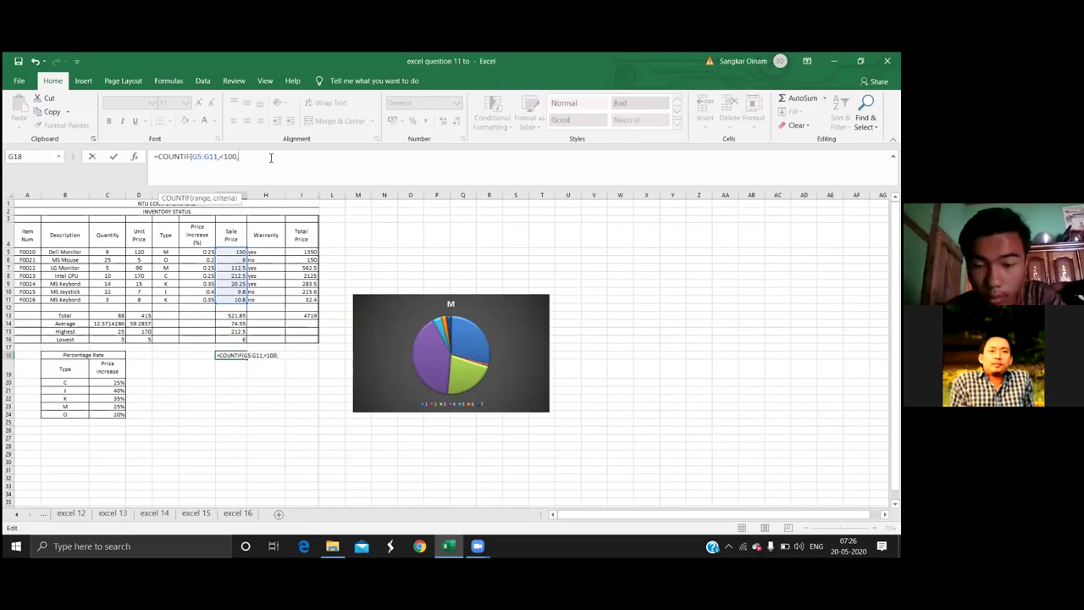
key("BackSpace")
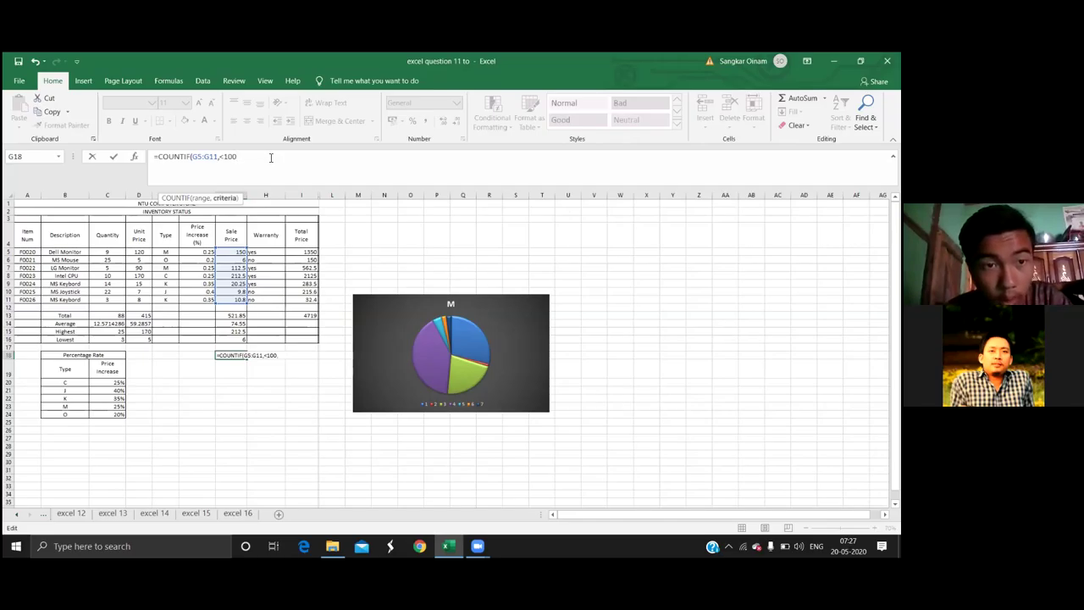
Enclose the G18 COUNTIF criterion in quotation marks as "<100" and enter the completed formula =COUNTIF(G5:G11,"<100")
left_click(271, 157)
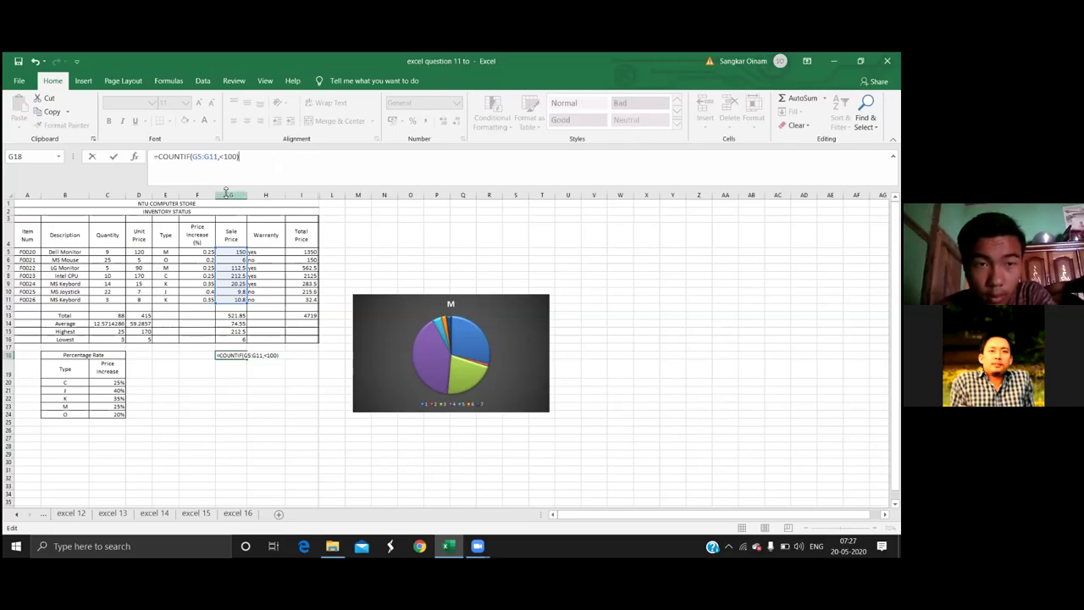
left_click(220, 157)
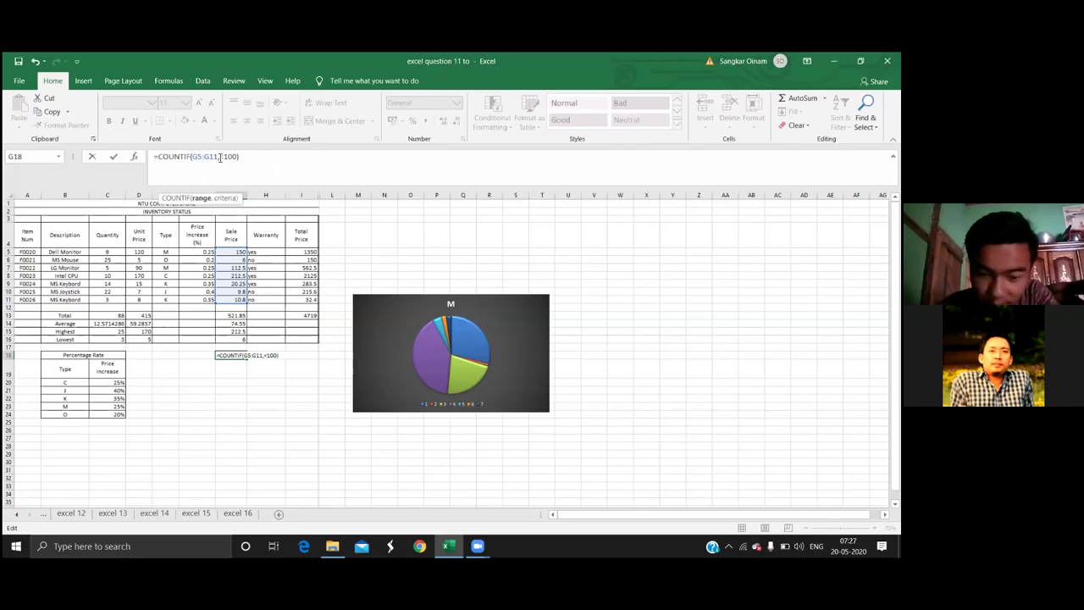
type("\"")
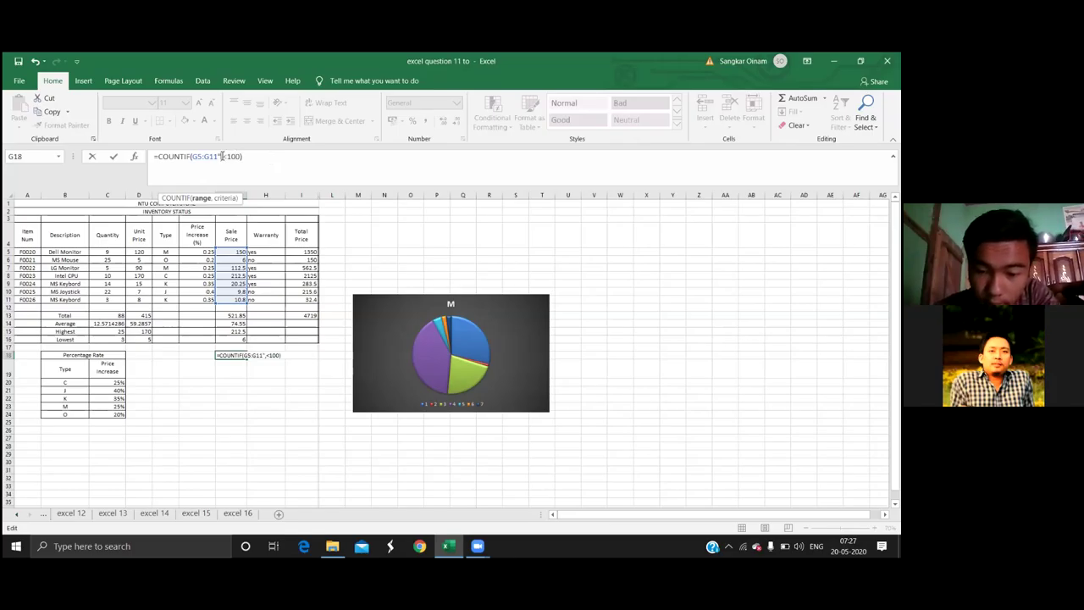
key("BackSpace")
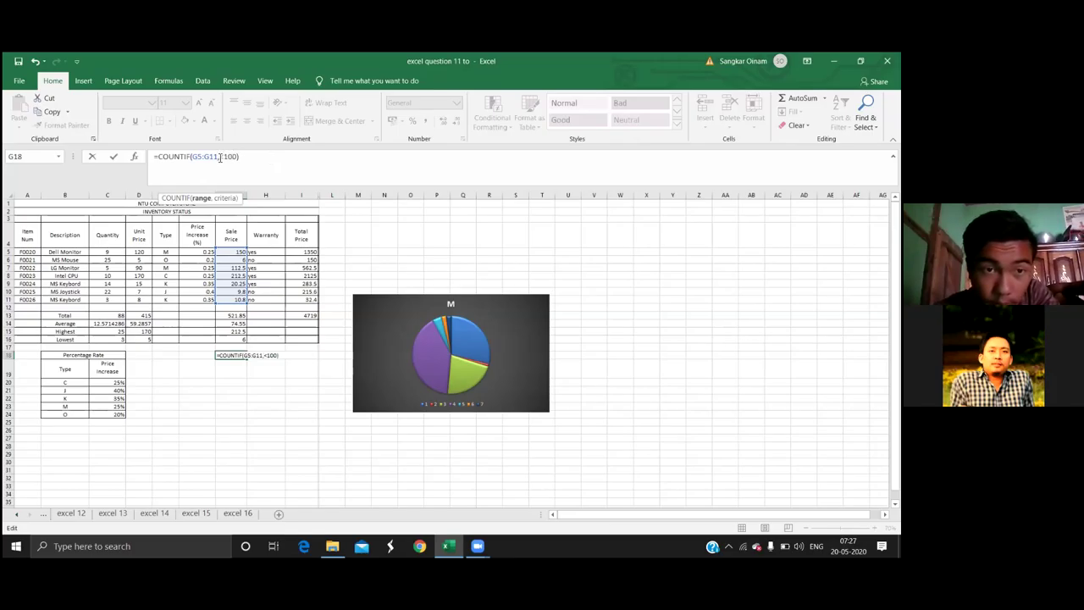
left_click(220, 157)
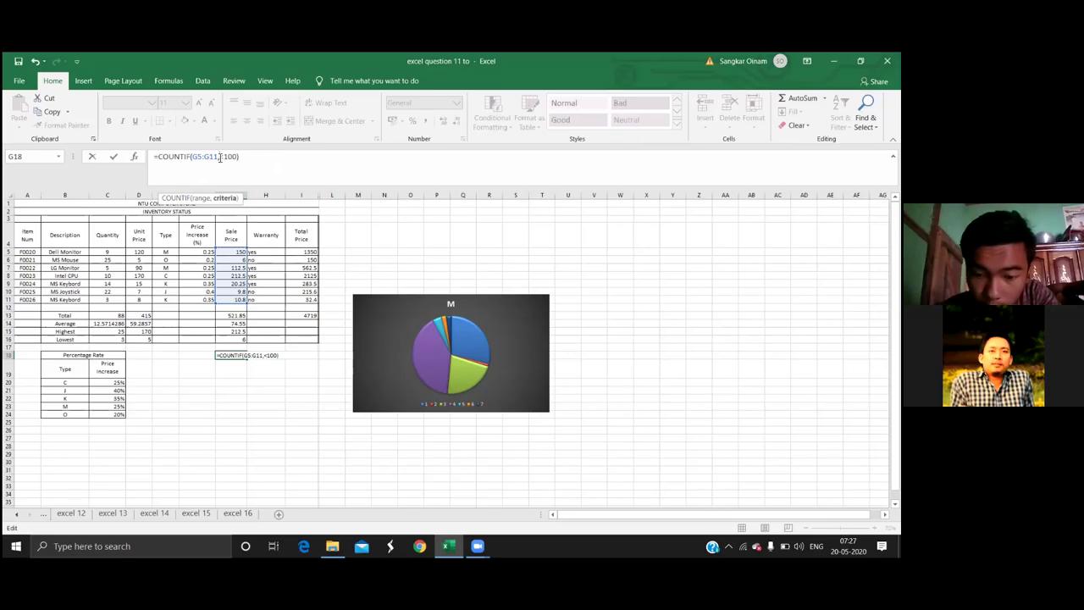
type("\"")
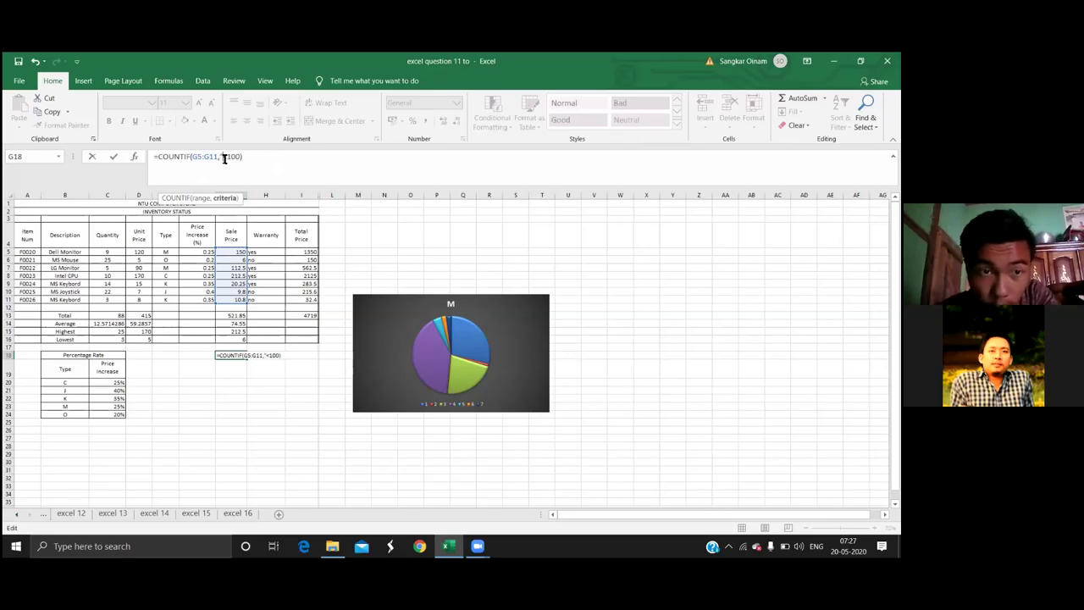
left_click(241, 158)
type("\"<100")
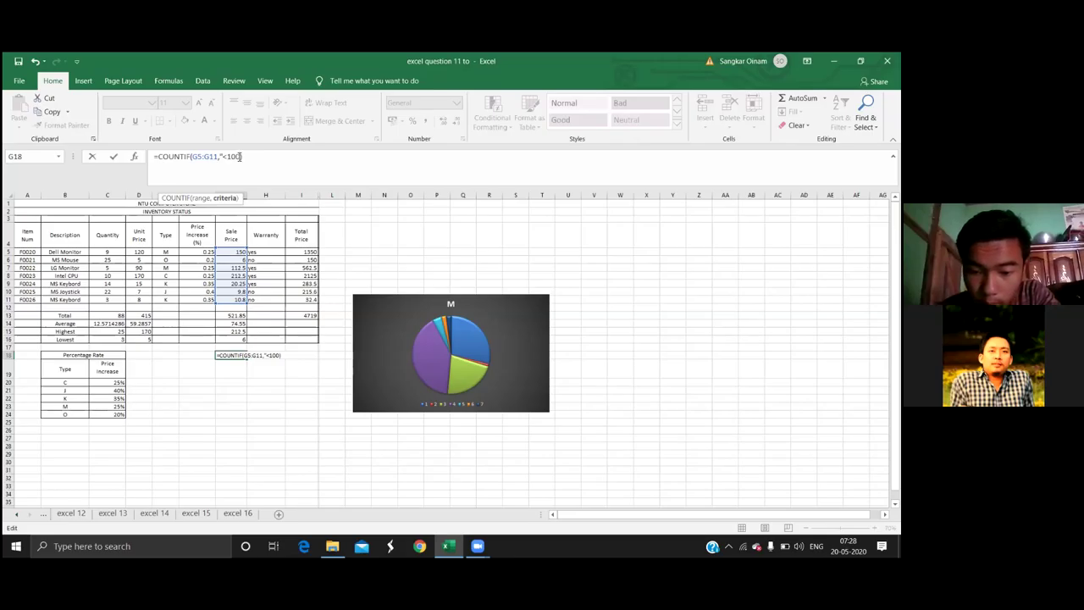
type("\"")
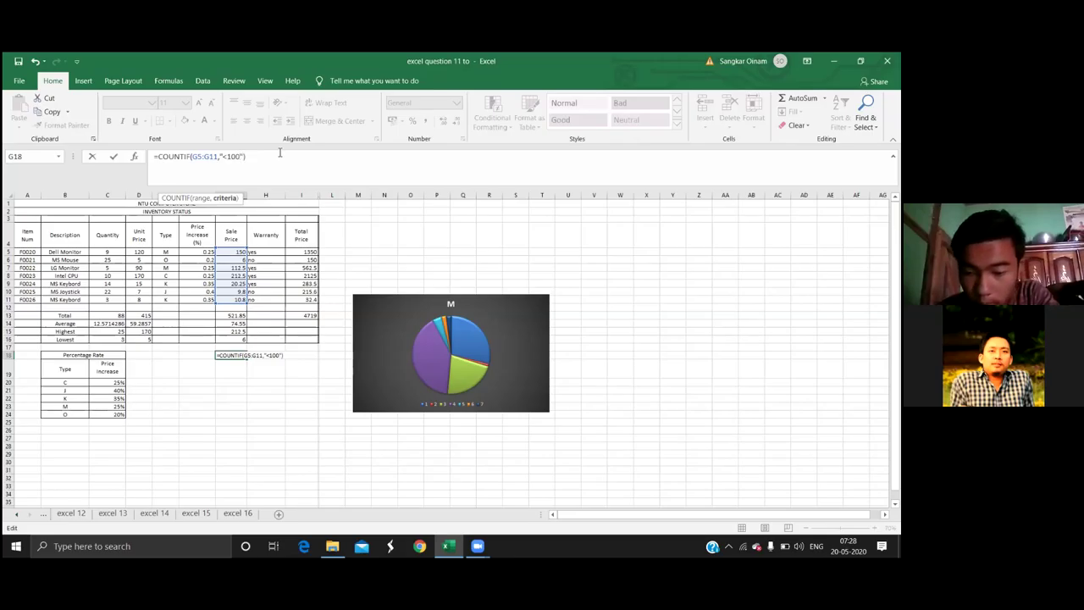
key("Return")
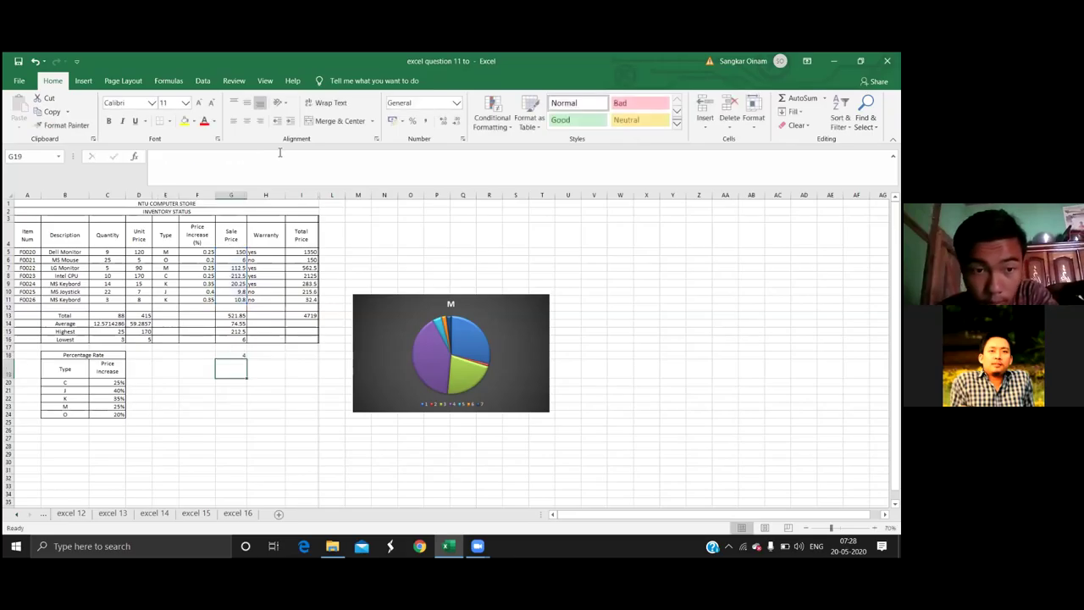
left_click(234, 357)
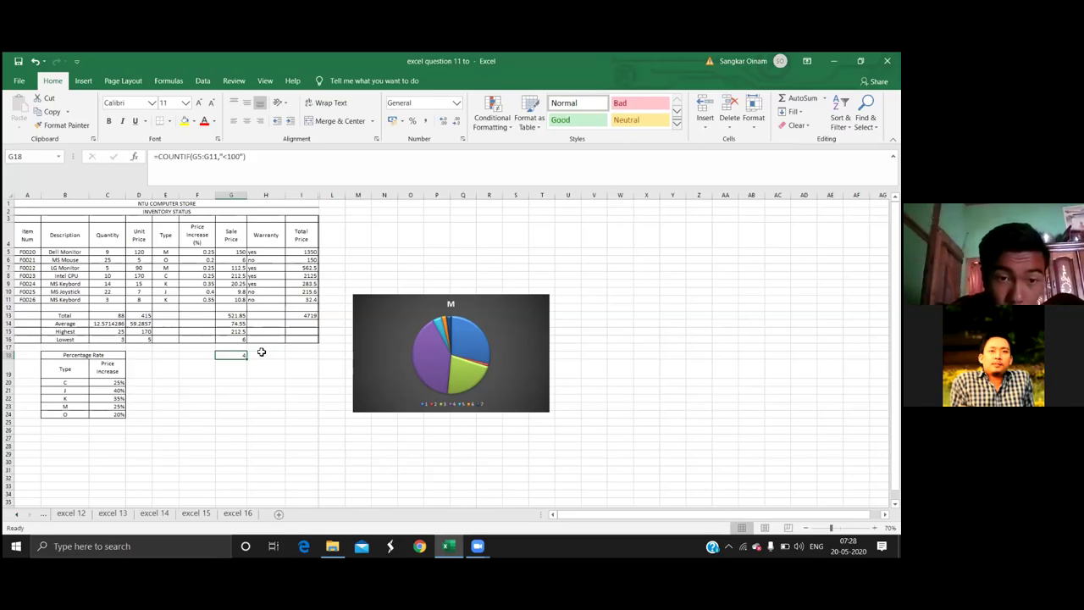
Start a COUNTIF formula in cell G19 with the quantities C5:C11 as its range
left_click(238, 363)
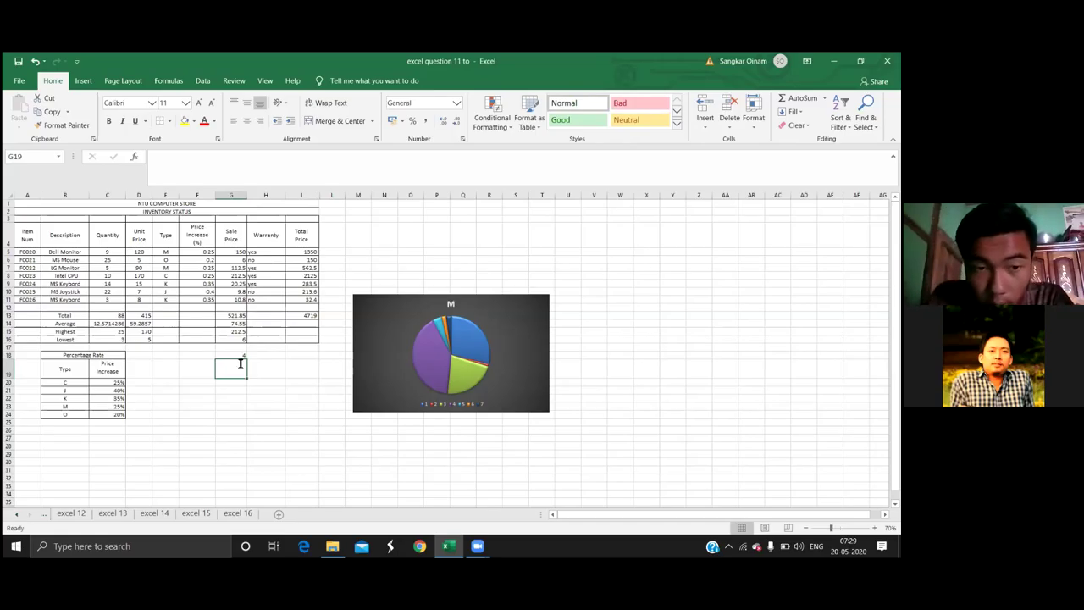
type("=")
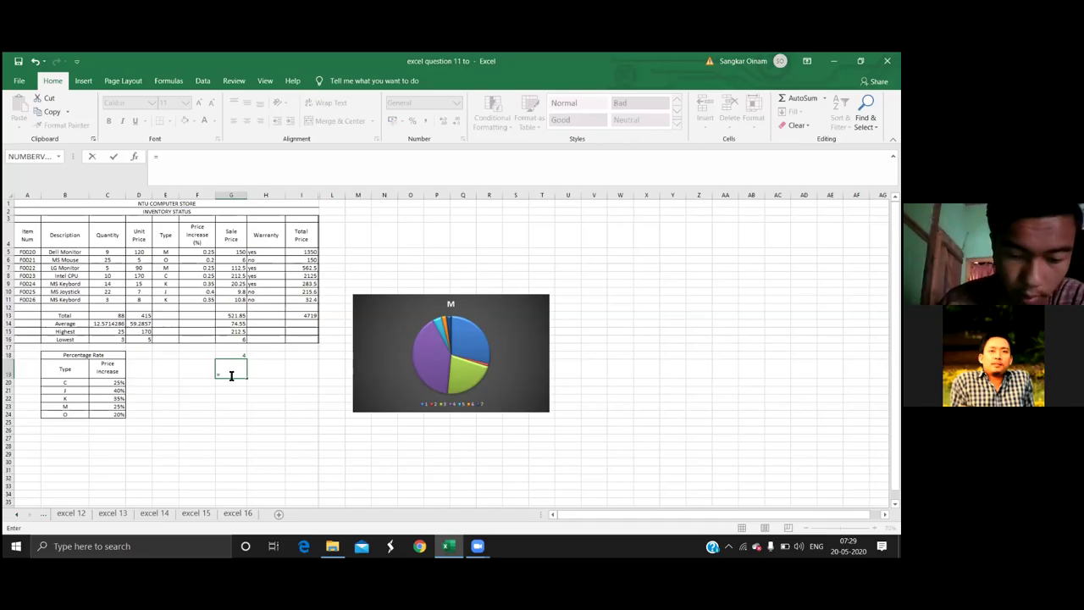
type("count")
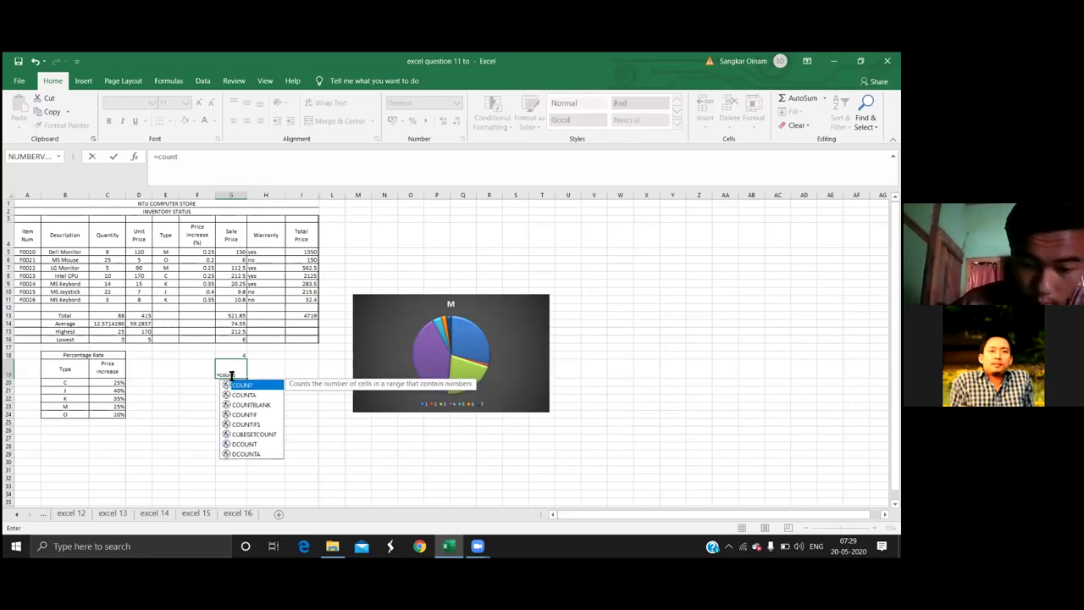
type("if")
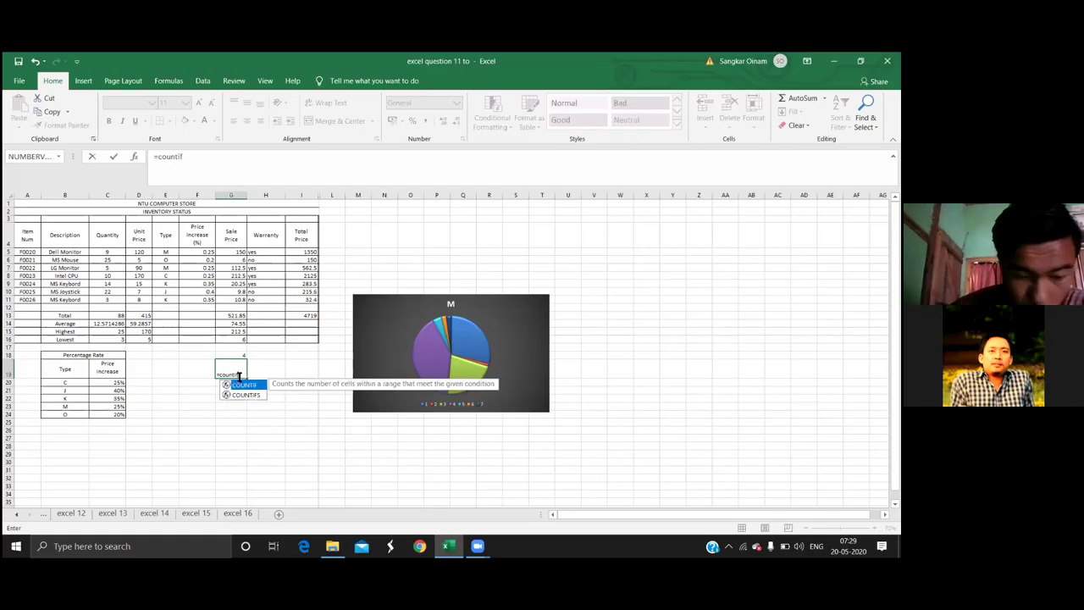
type("(")
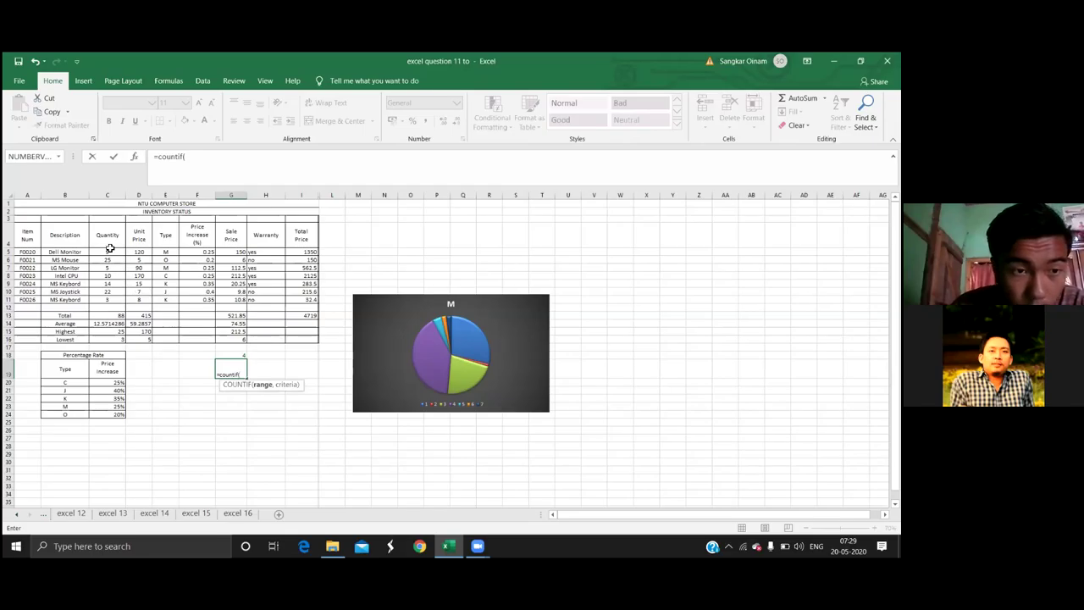
left_click_drag(109, 249, 110, 301)
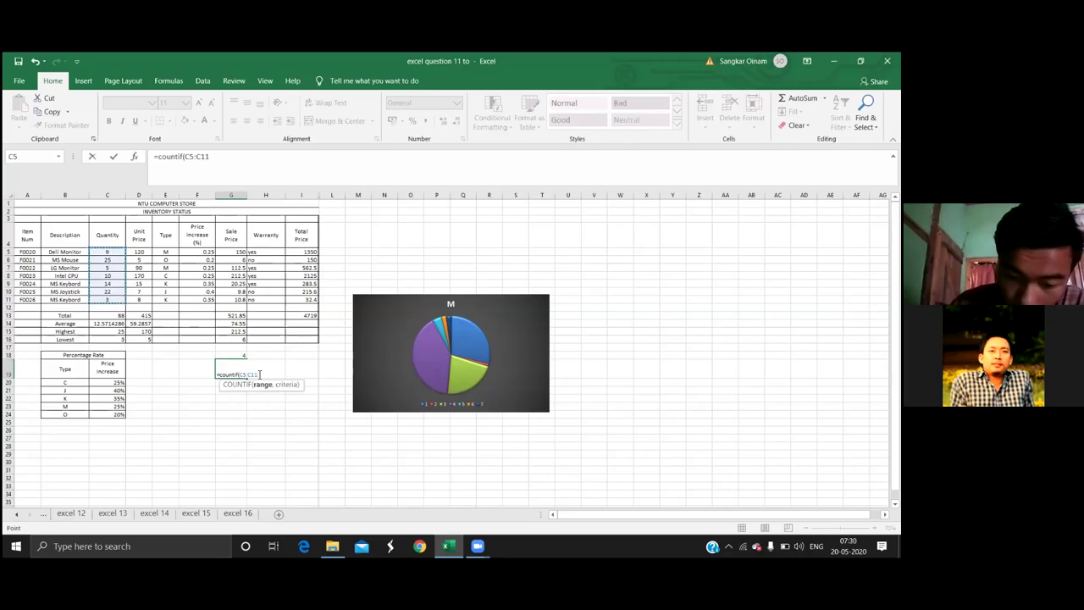
Give the G19 COUNTIF formula the quoted criterion ">20" and enter it
type(",>")
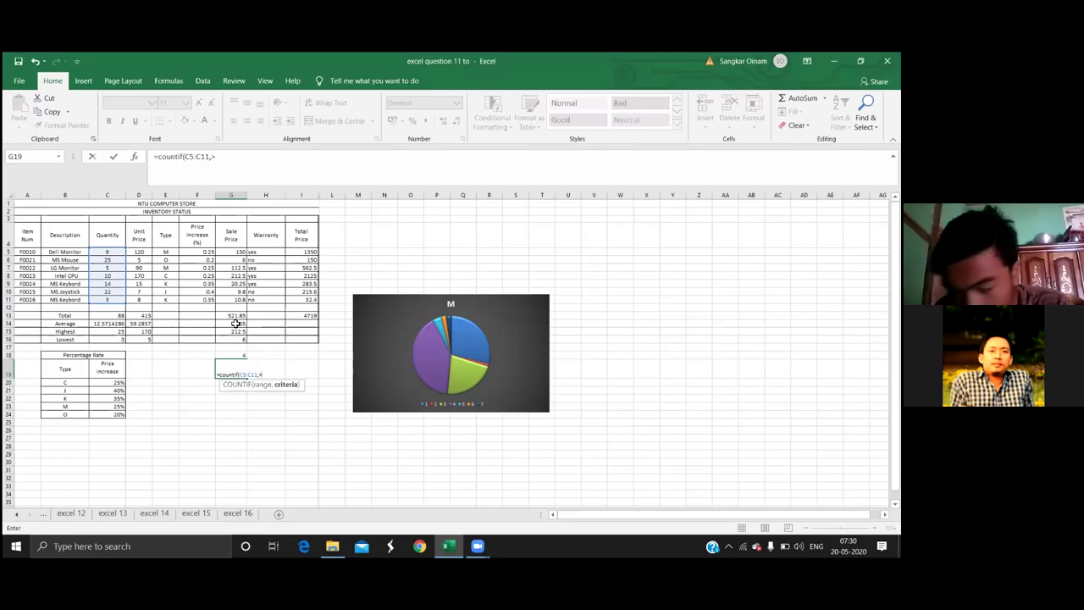
type("20")
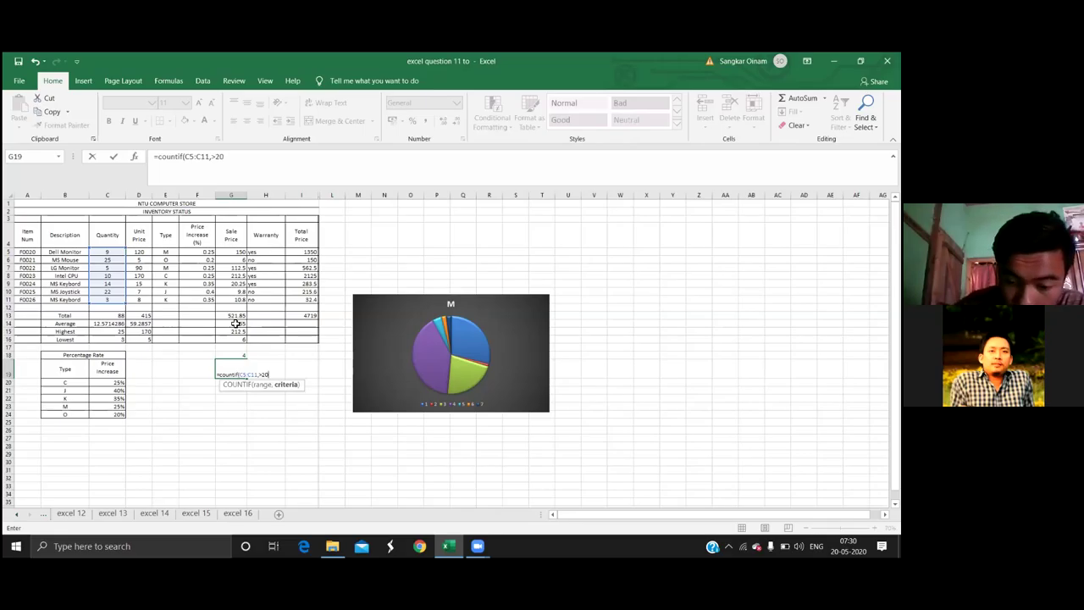
key("BackSpace")
key("BackSpace")
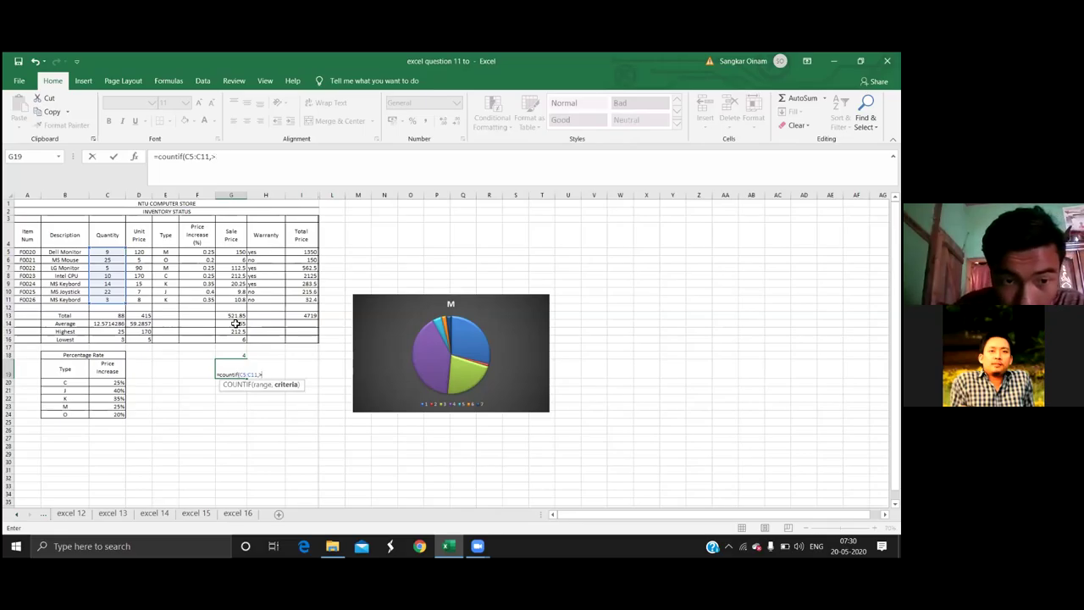
key("BackSpace")
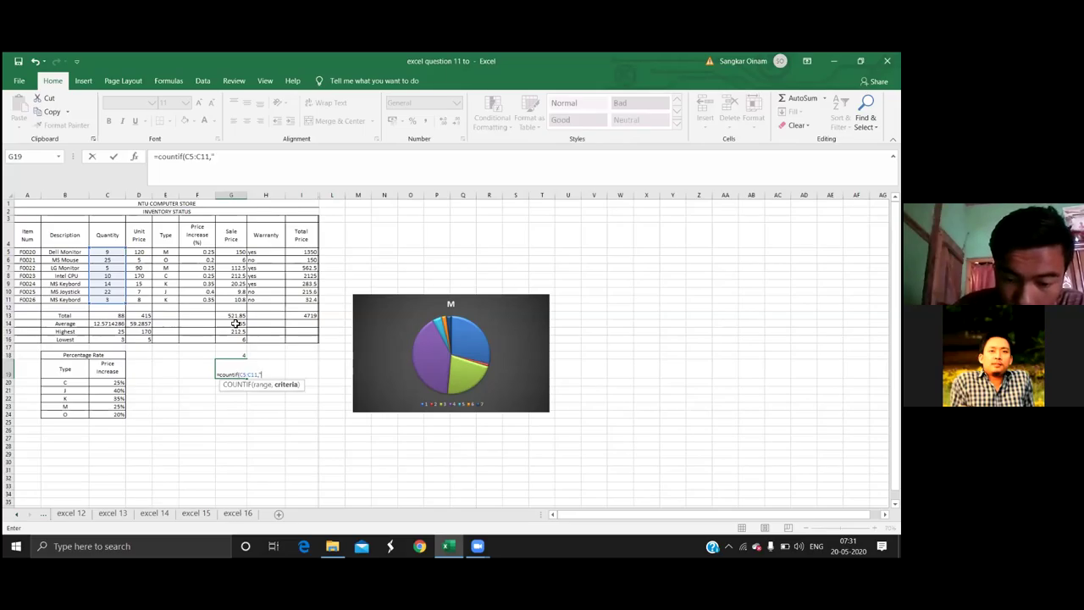
type("\">20")
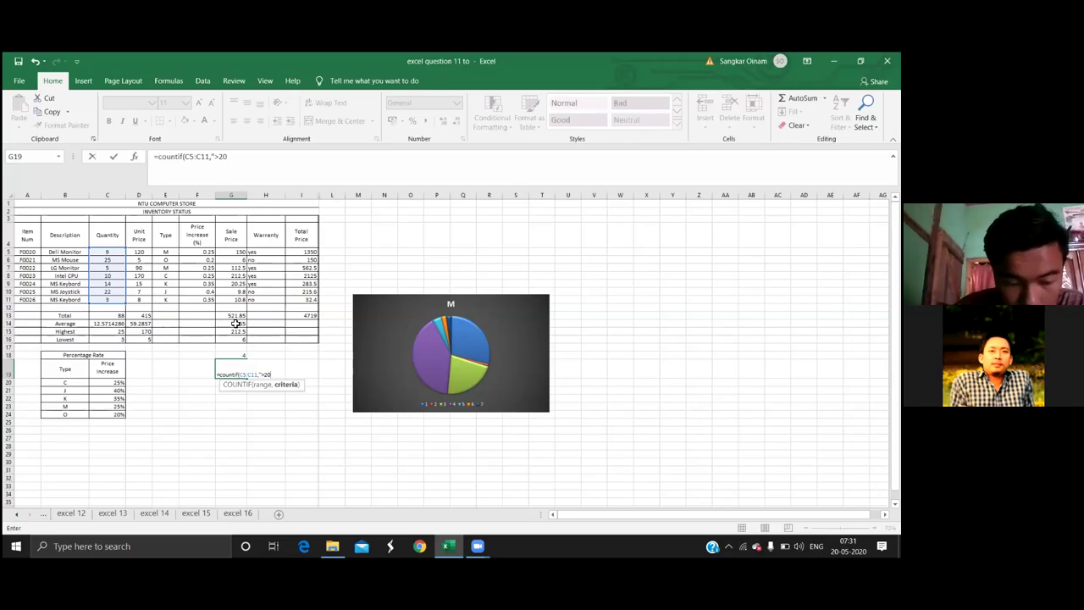
type("\"")
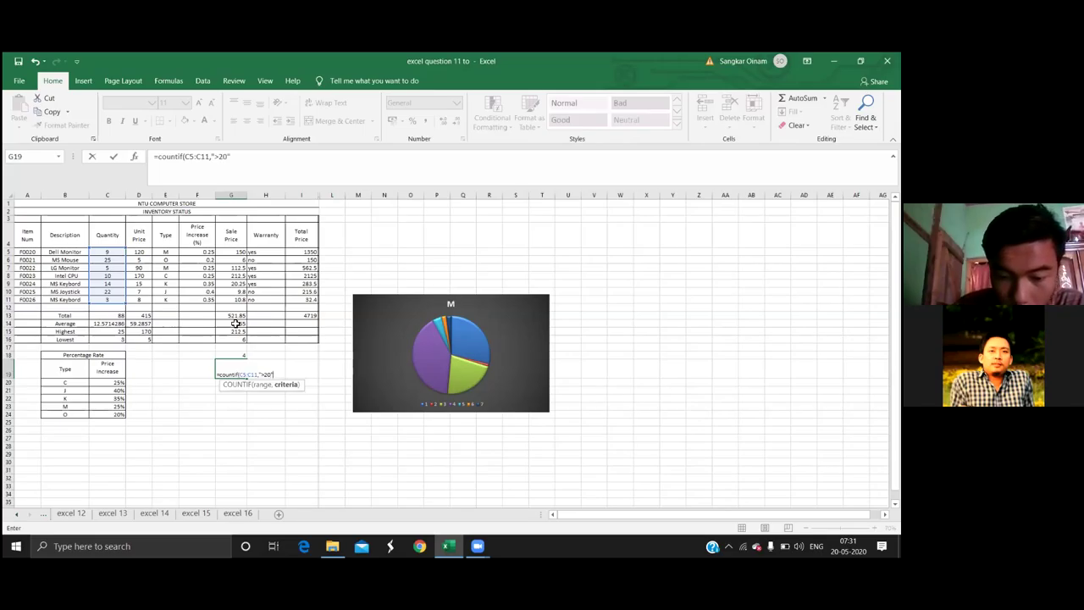
type(")")
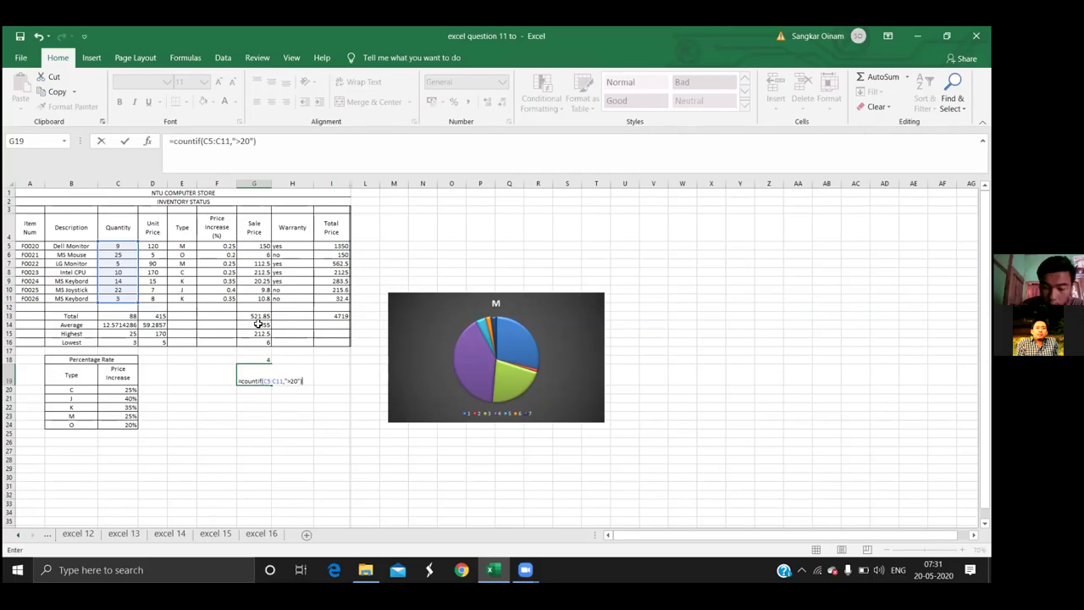
key("Return")
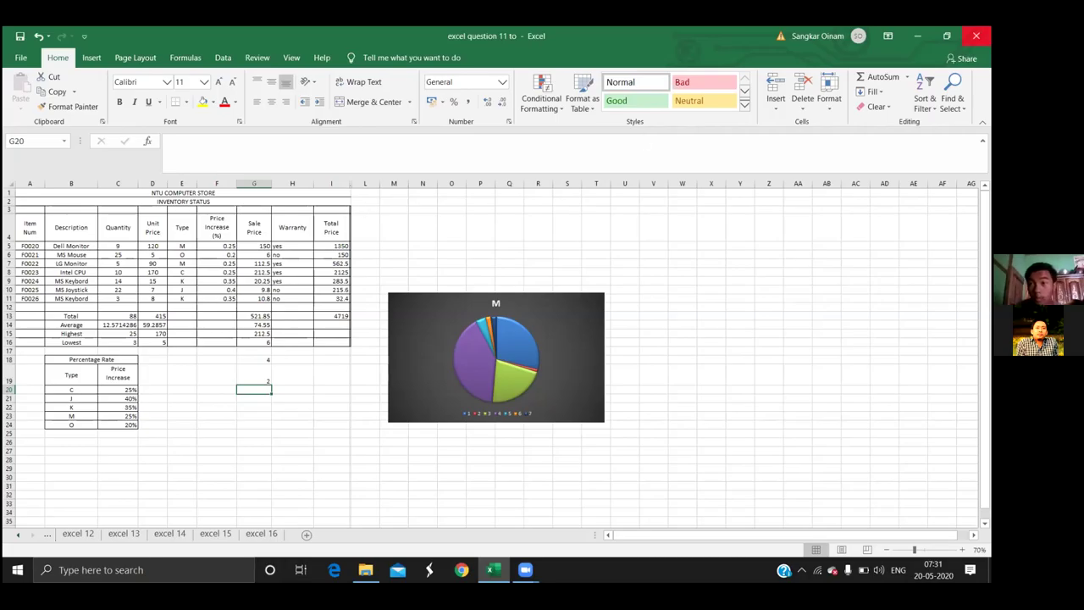
Switch to the excel 12 sheet and look over the Code, Dept. and Grade columns of the salary table
left_click(78, 534)
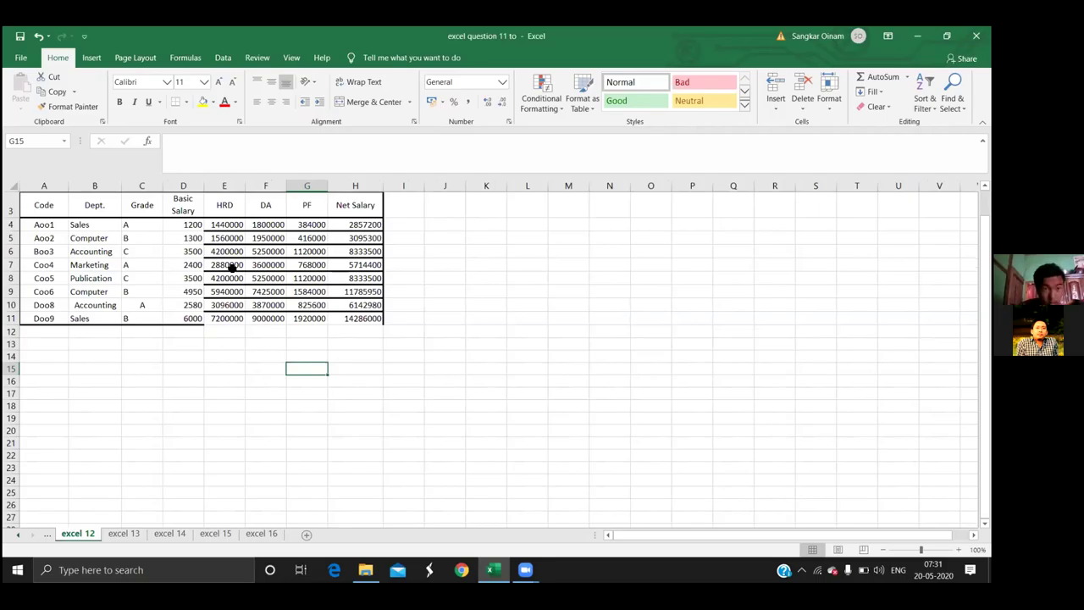
left_click_drag(154, 224, 143, 263)
left_click(142, 253)
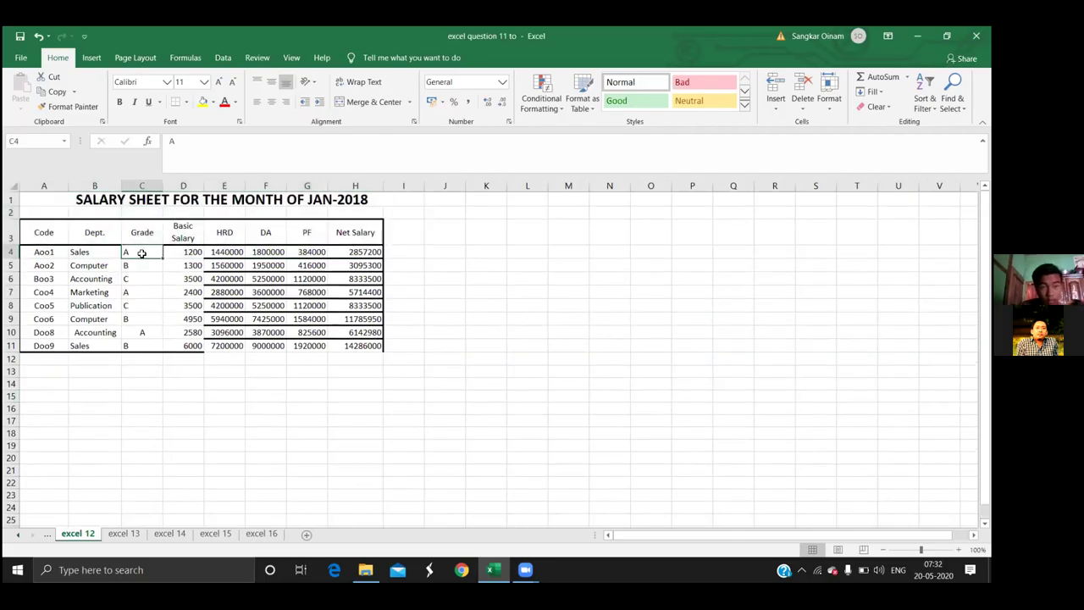
left_click_drag(40, 234, 76, 322)
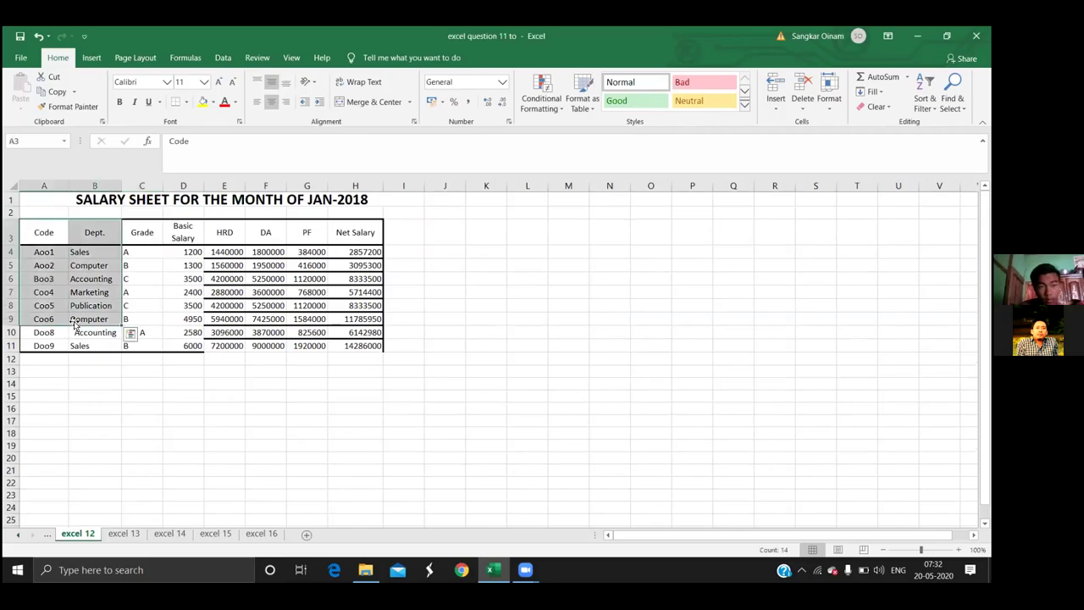
left_click(43, 231)
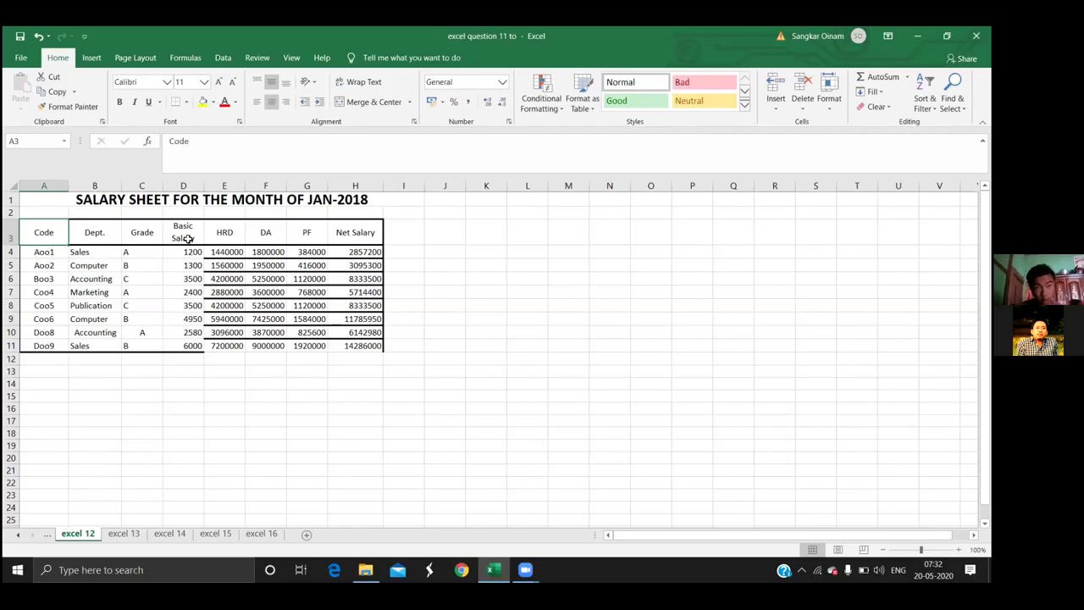
Change the column header in cell E3 of the salary table to HRA
left_click(236, 231)
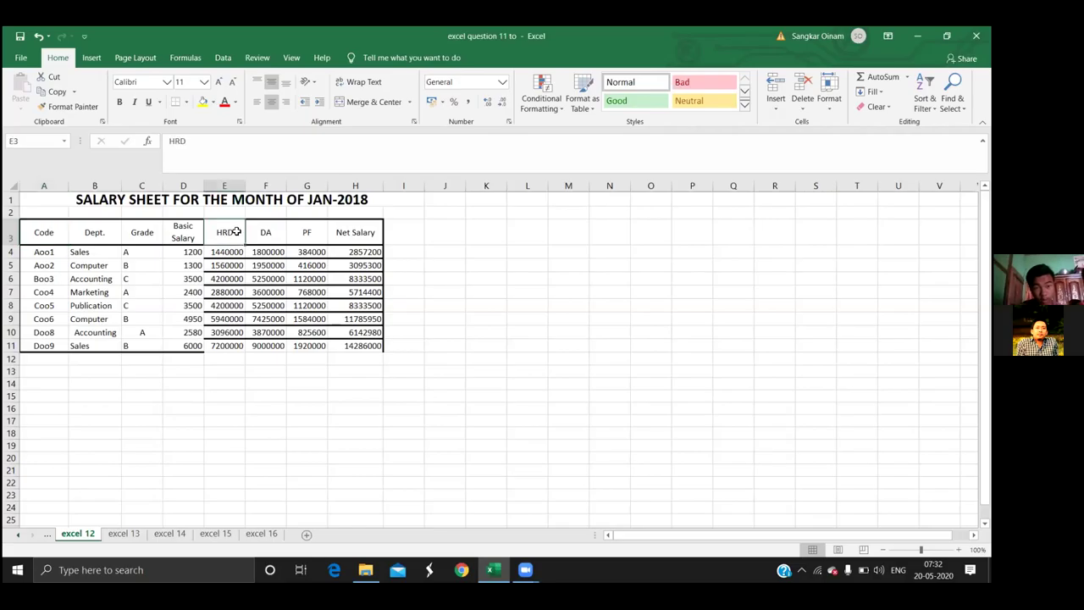
double_click(236, 232)
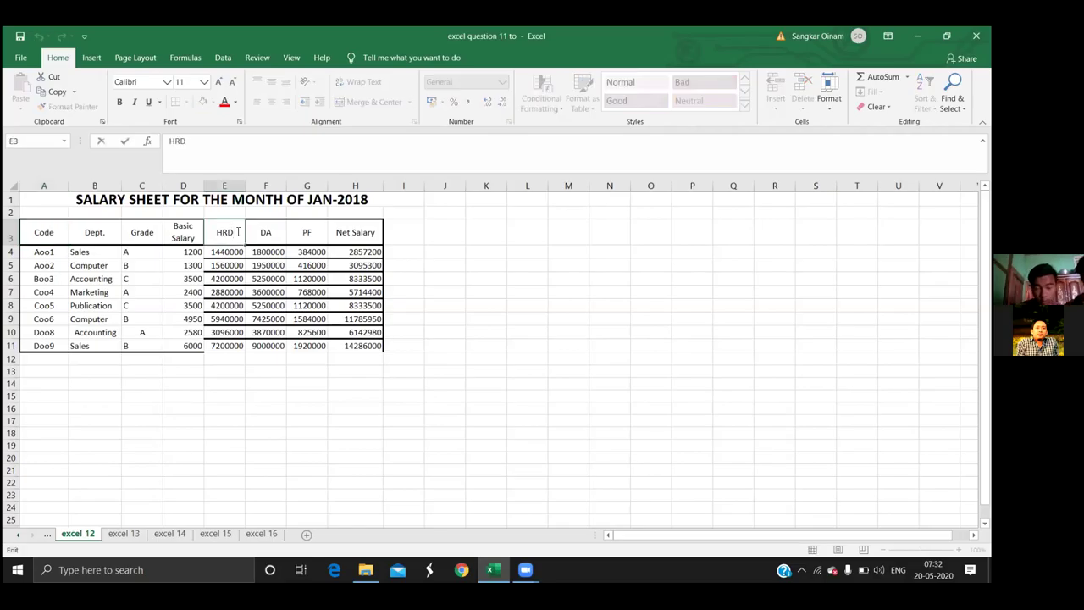
key("BackSpace")
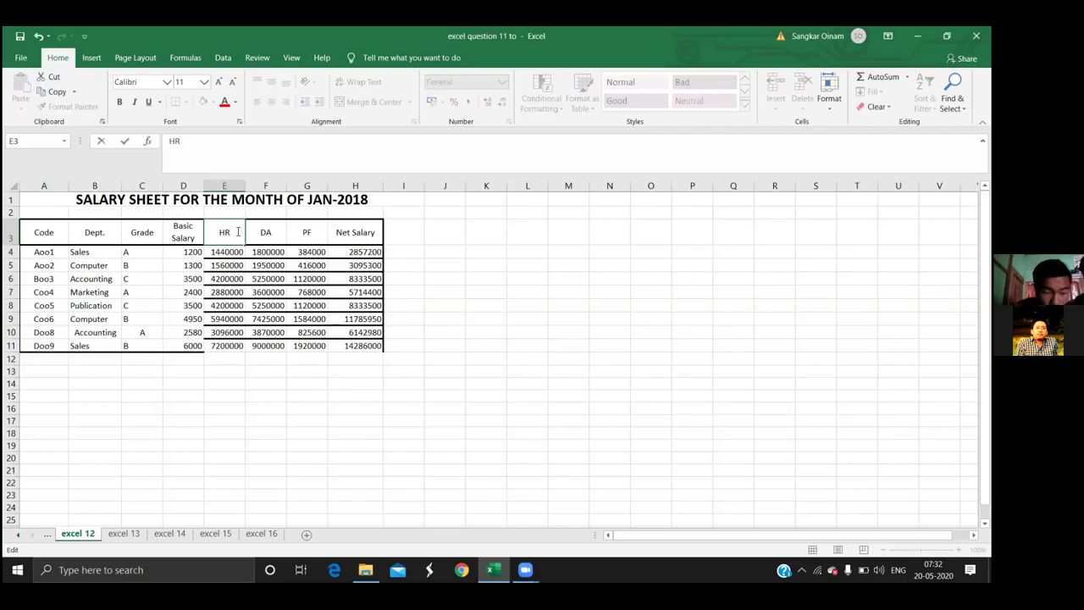
type("A")
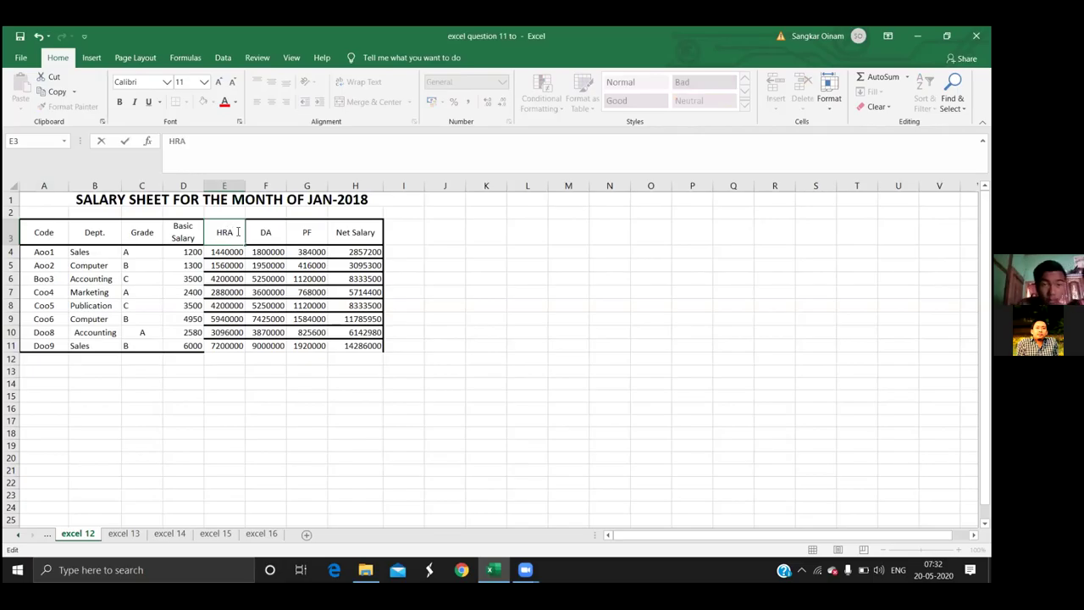
left_click(359, 433)
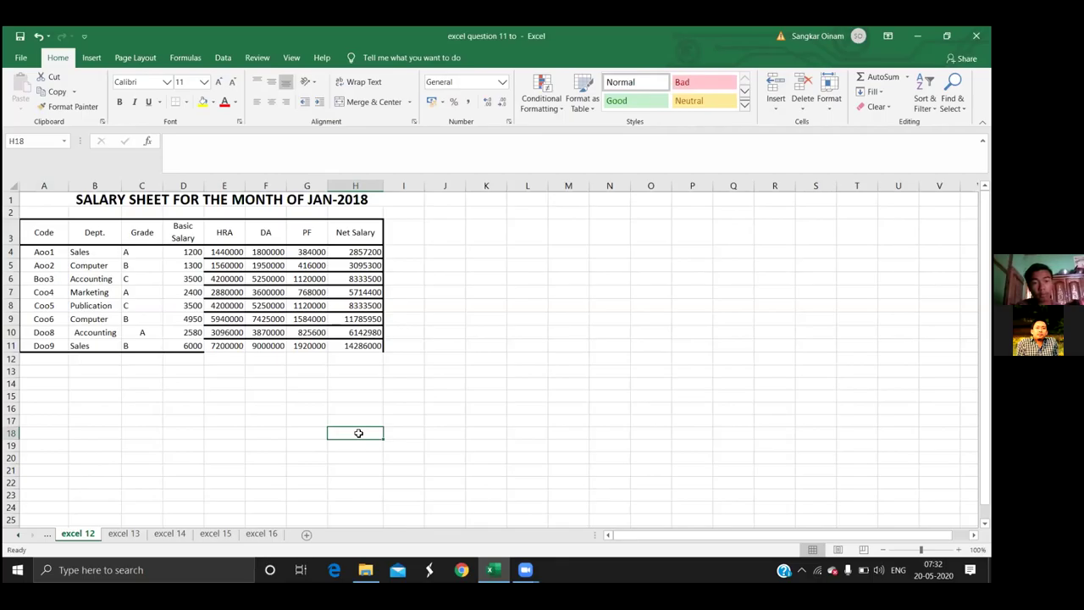
Correct the HRA formula in cell E4 of the salary table to =12/100*D4
left_click(228, 356)
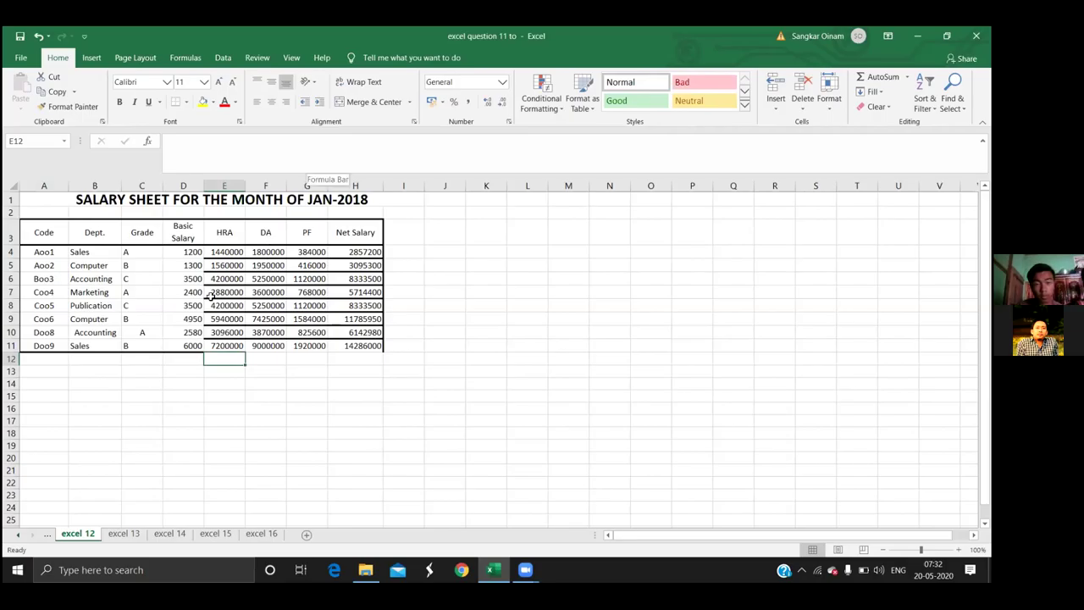
left_click(230, 254)
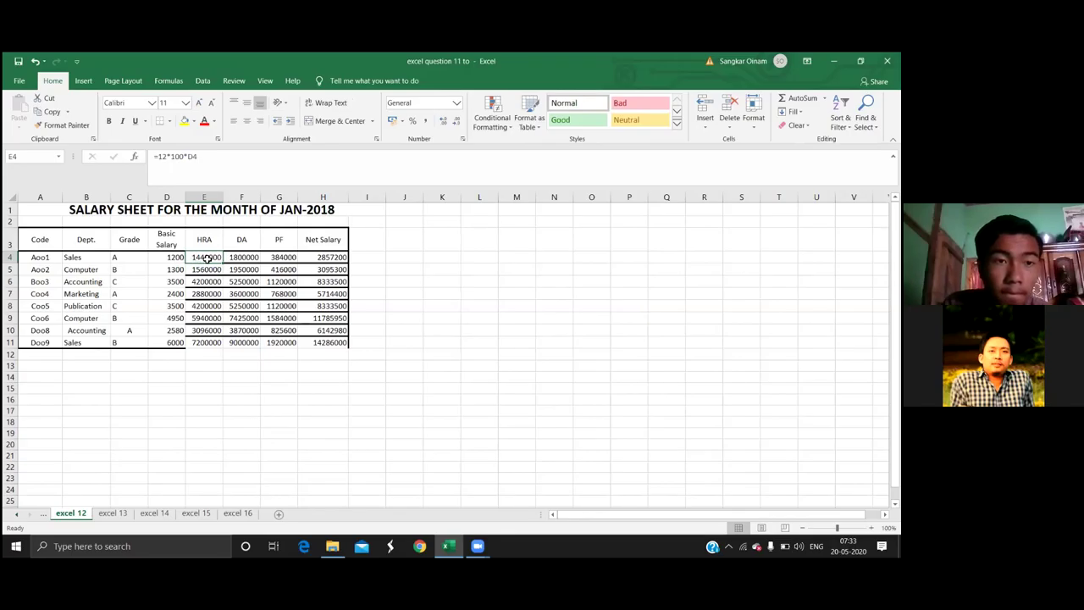
left_click(184, 156)
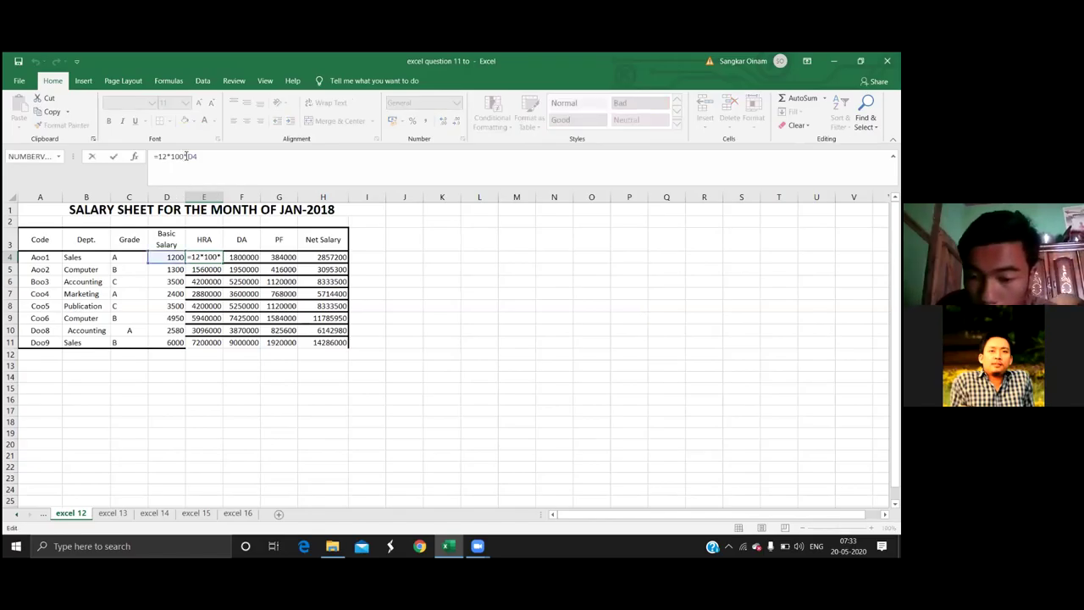
key("BackSpace")
key("BackSpace")
key("BackSpace")
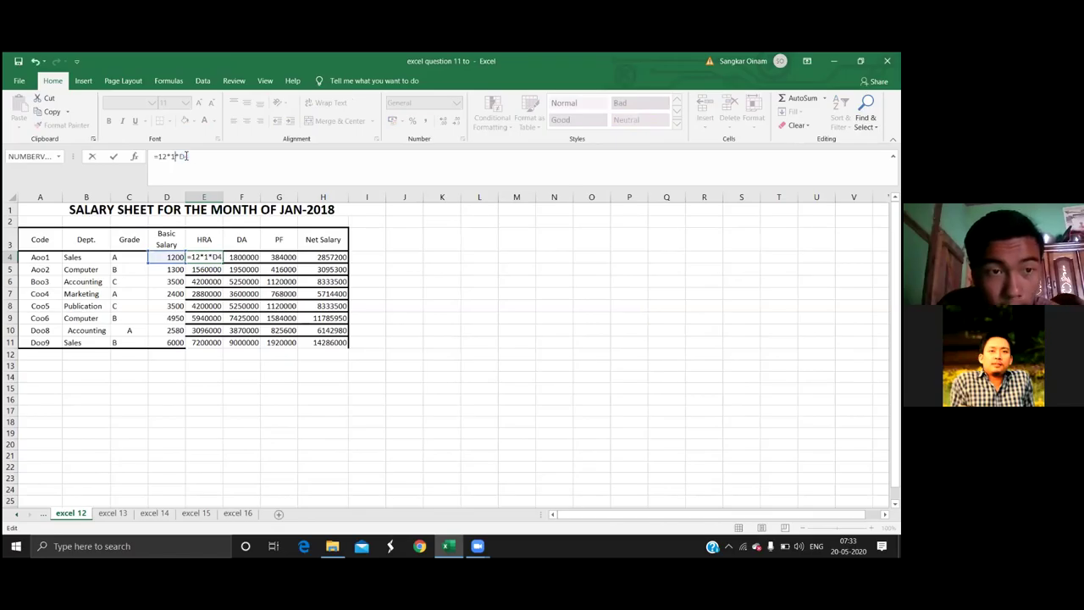
key("BackSpace")
key("BackSpace")
key("BackSpace")
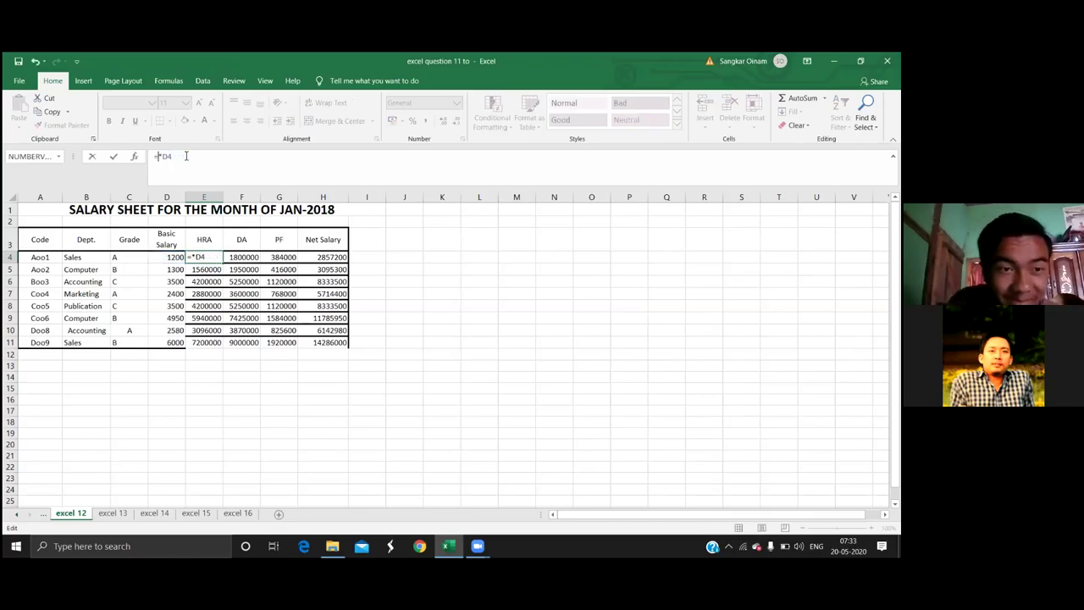
type("12")
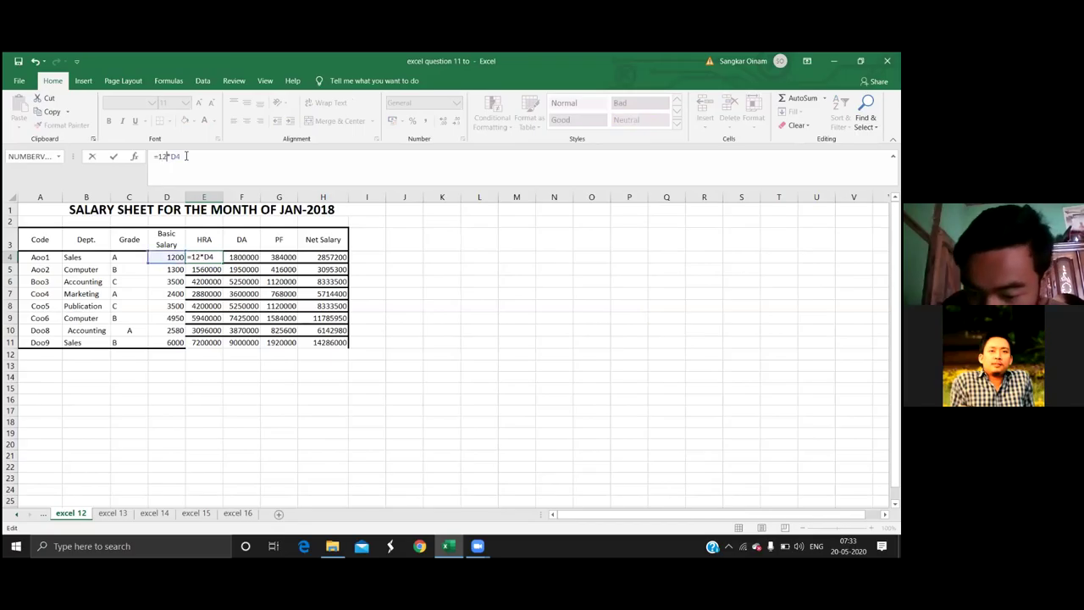
type("/")
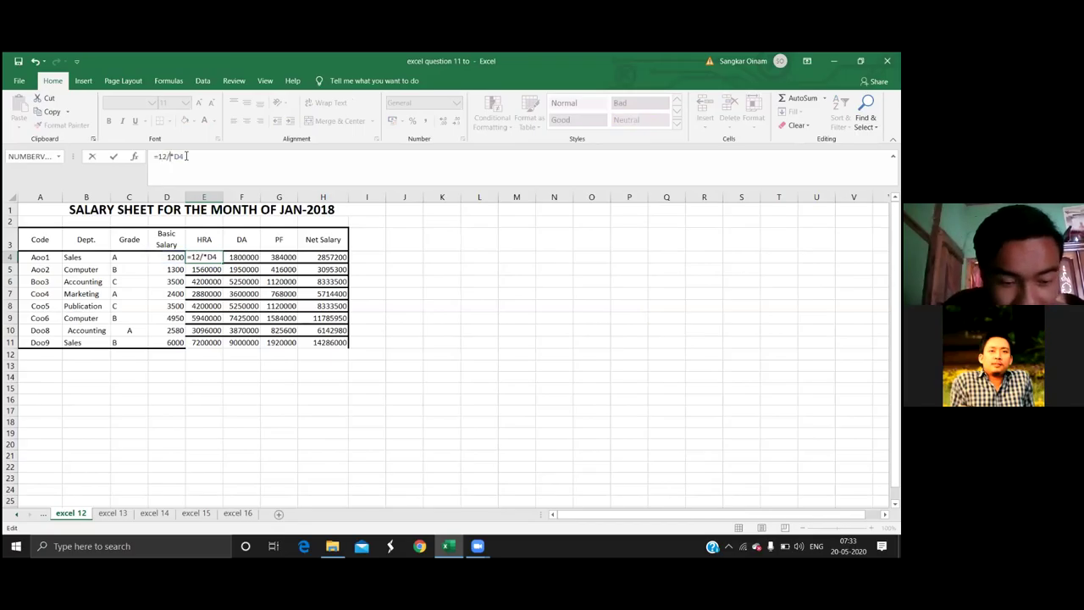
type("100")
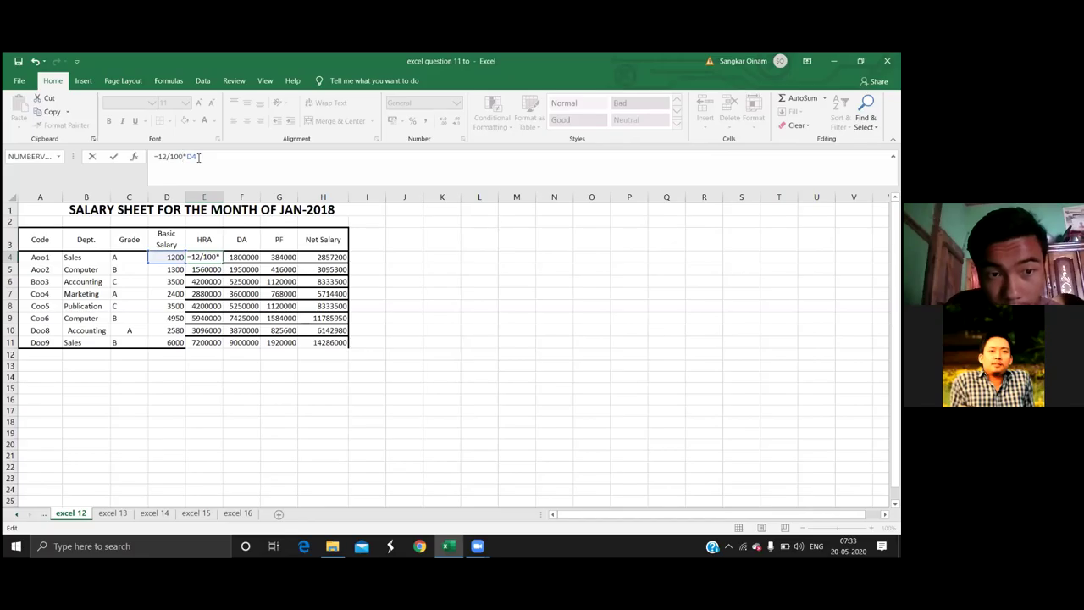
key("Return")
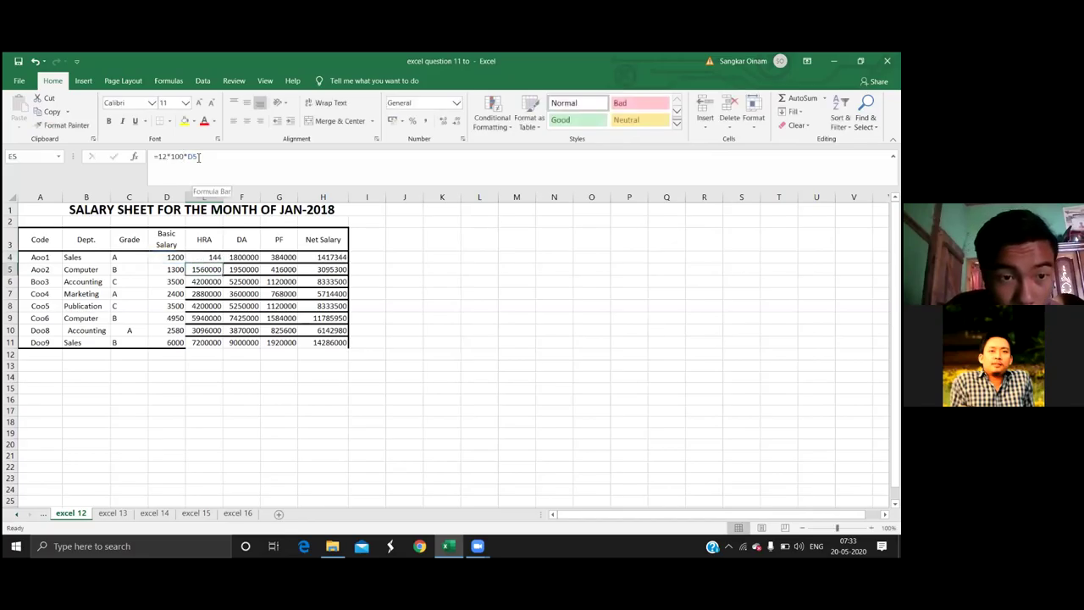
Fill the HRA formula from E4 down through E10
left_click(209, 255)
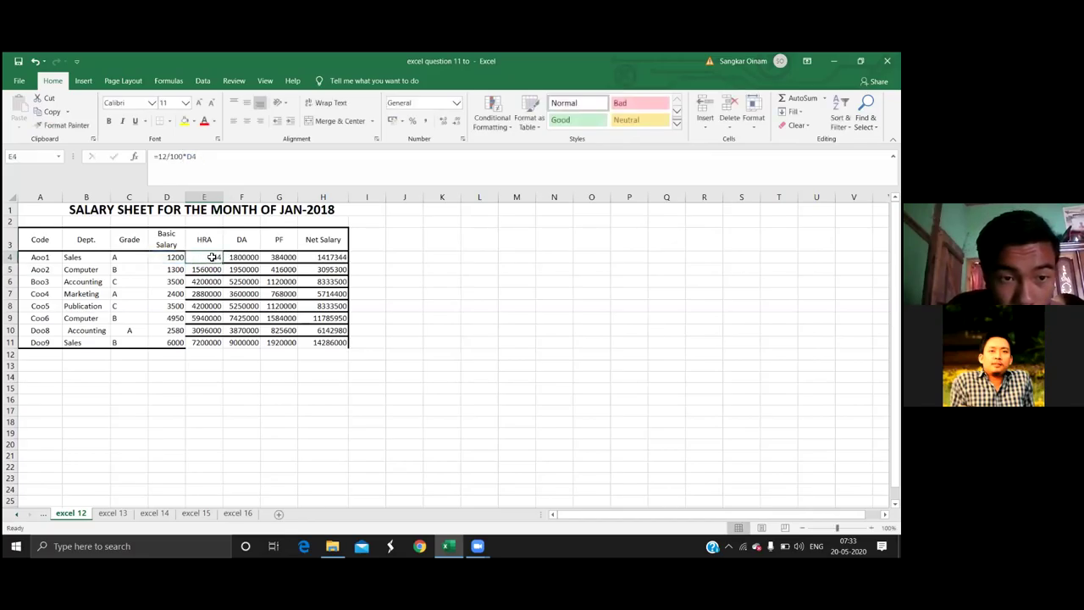
left_click_drag(223, 268, 218, 322)
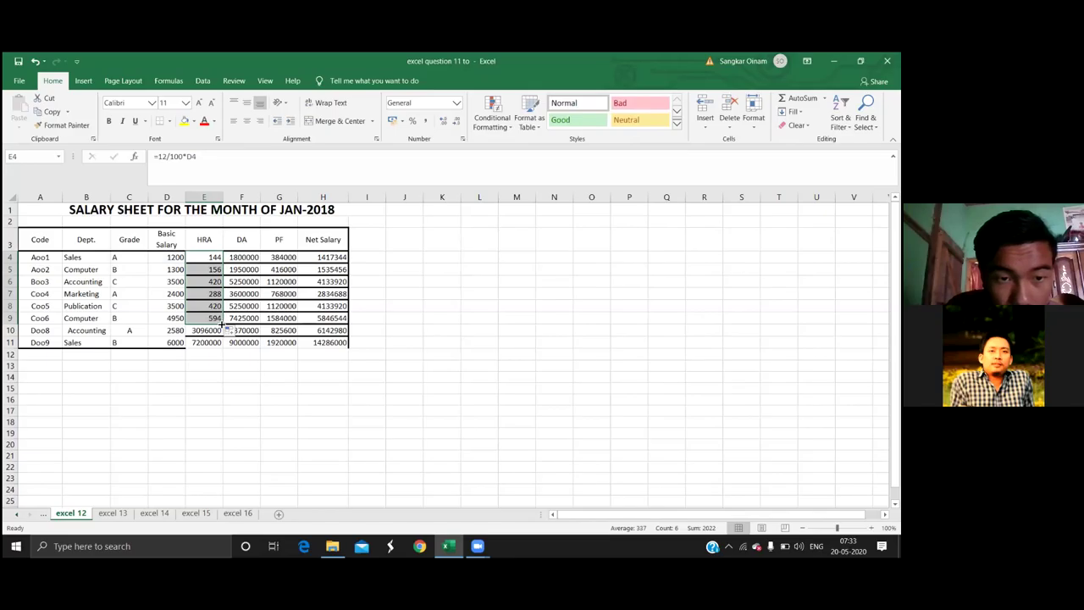
left_click_drag(218, 323, 219, 331)
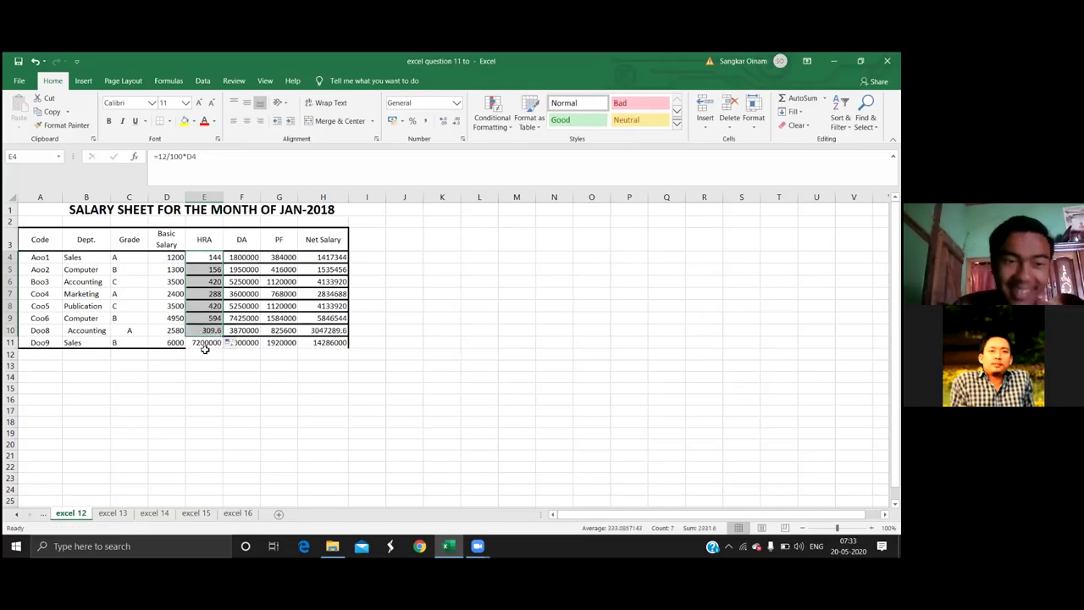
Clear the old HRA formula in E11 and fill the corrected one from E9 down to E11
left_click(217, 343)
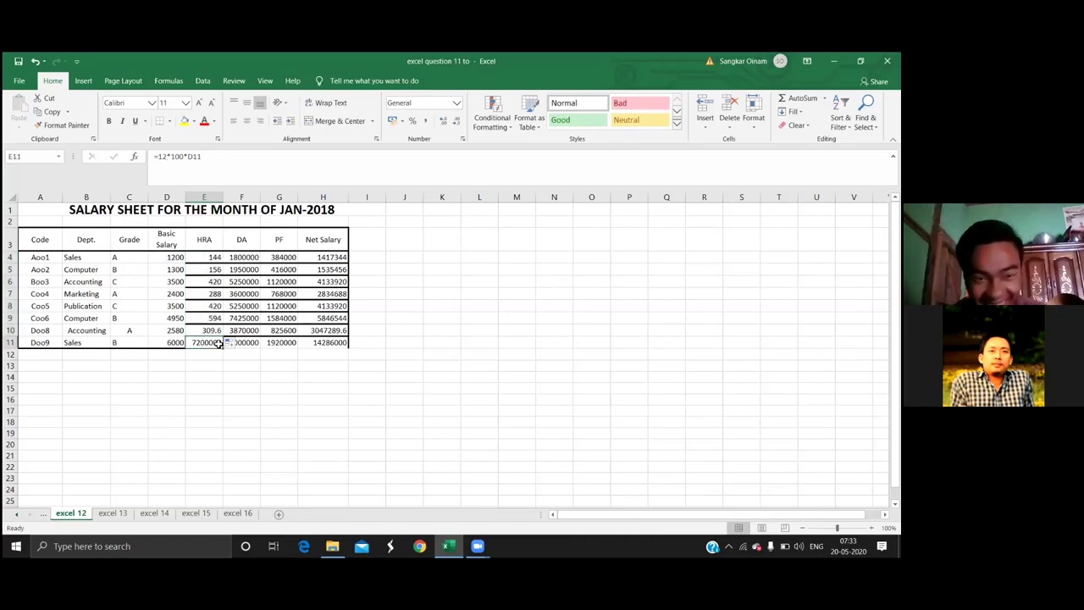
double_click(218, 343)
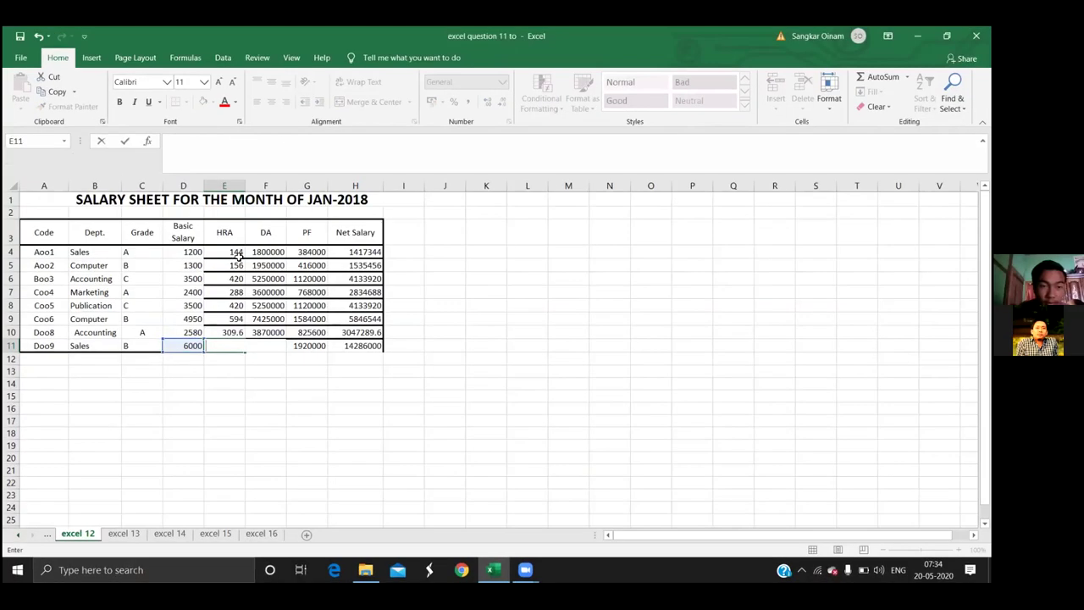
left_click(237, 254)
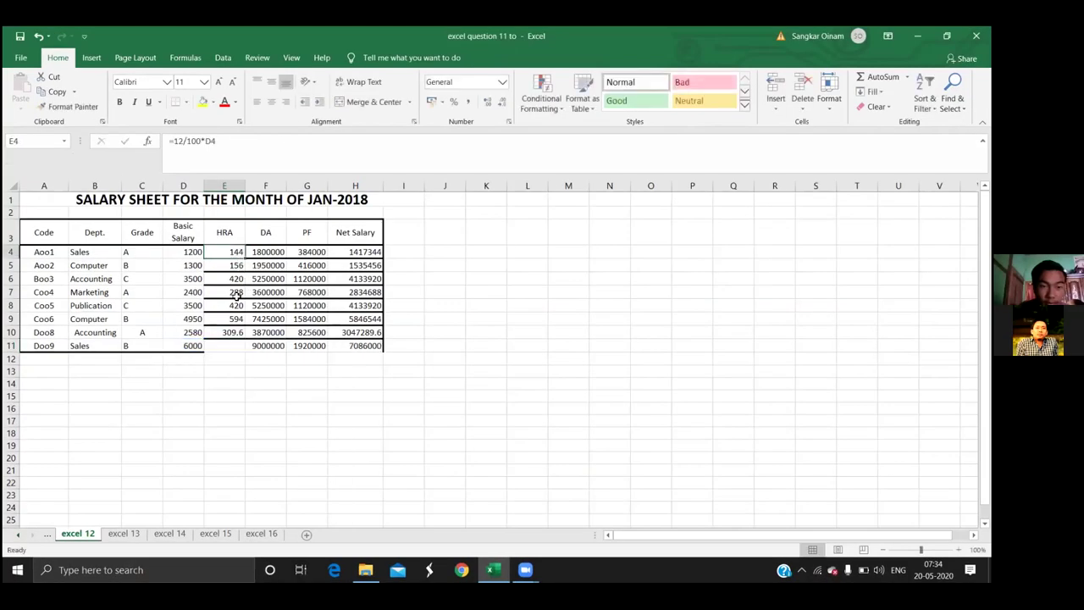
left_click(236, 319)
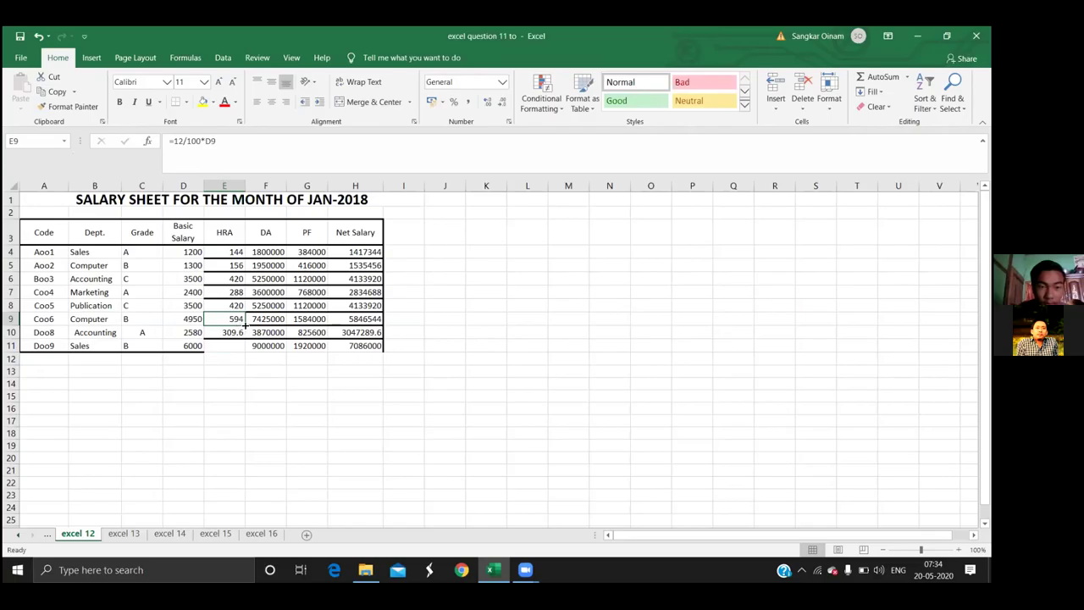
left_click_drag(245, 325, 243, 347)
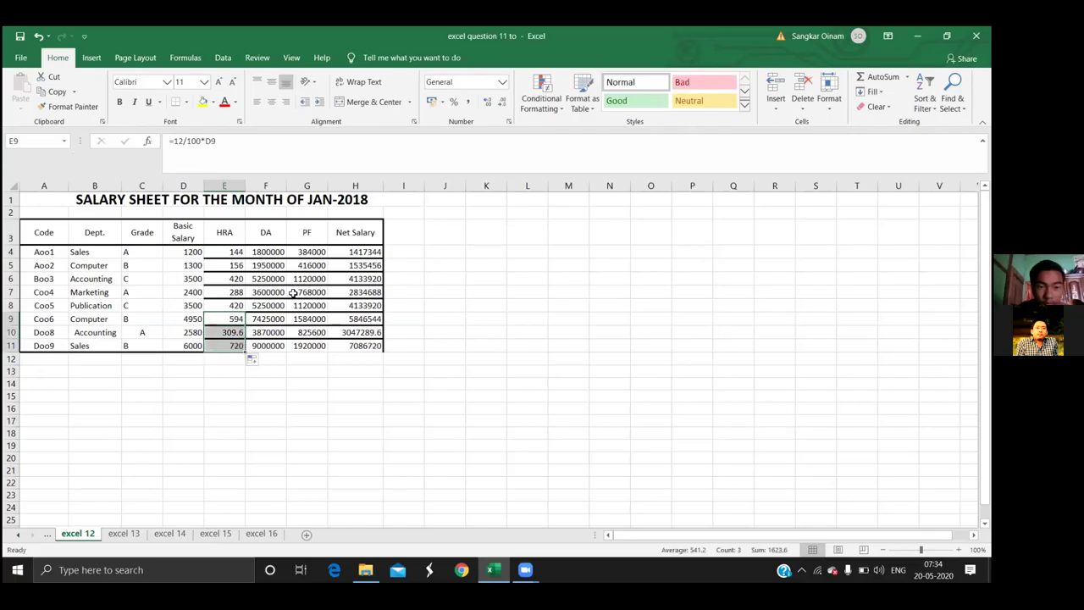
Correct the DA formula in F4 to =15/100*D4 and fill it down to F11
left_click(282, 251)
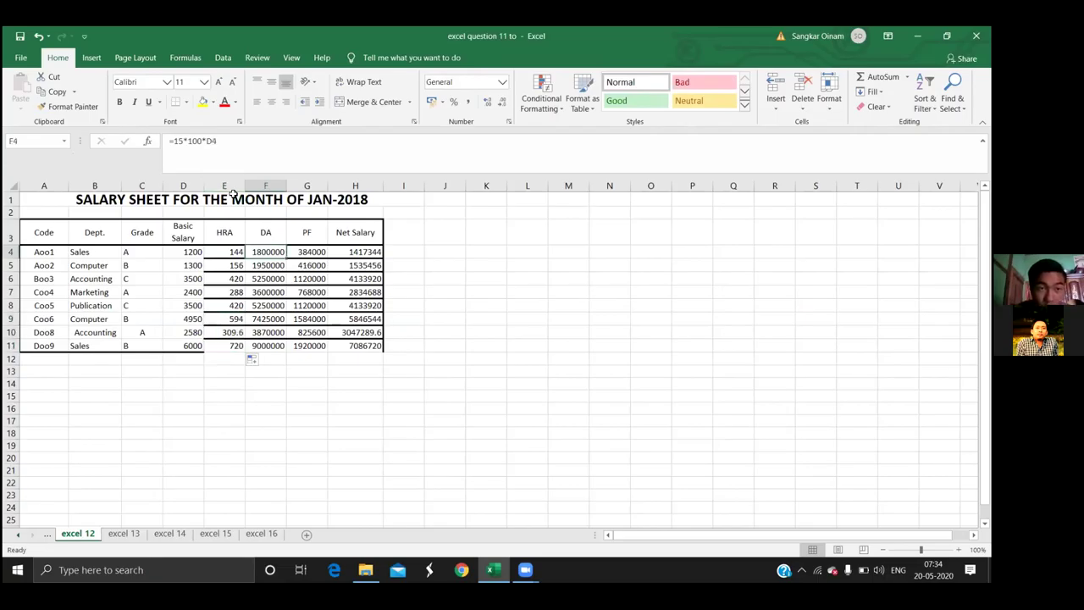
left_click(203, 141)
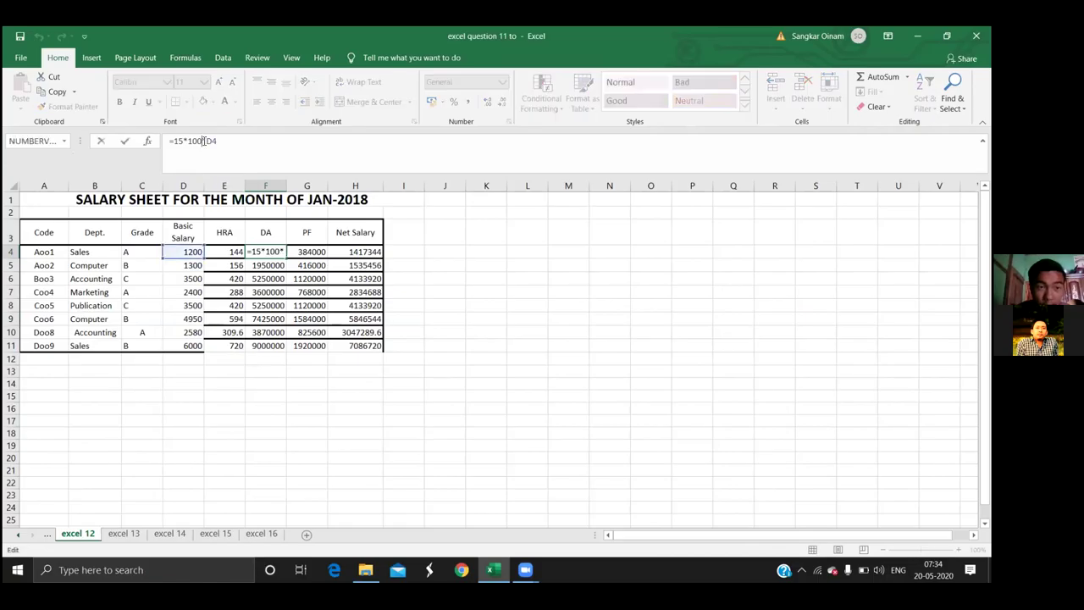
key("BackSpace")
key("BackSpace")
key("BackSpace")
key("BackSpace")
key("BackSpace")
key("BackSpace")
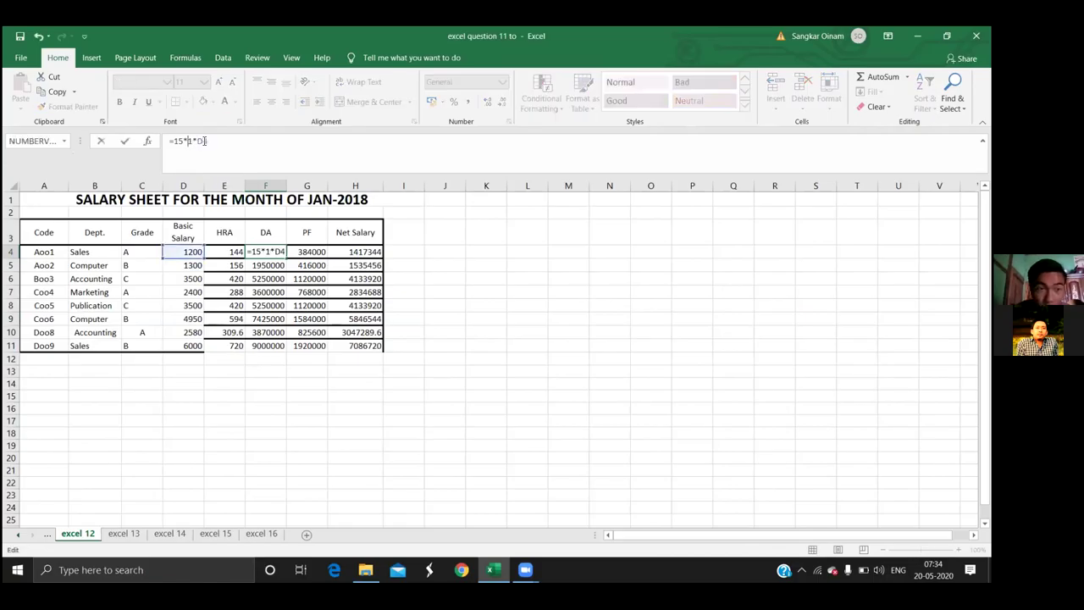
type("15")
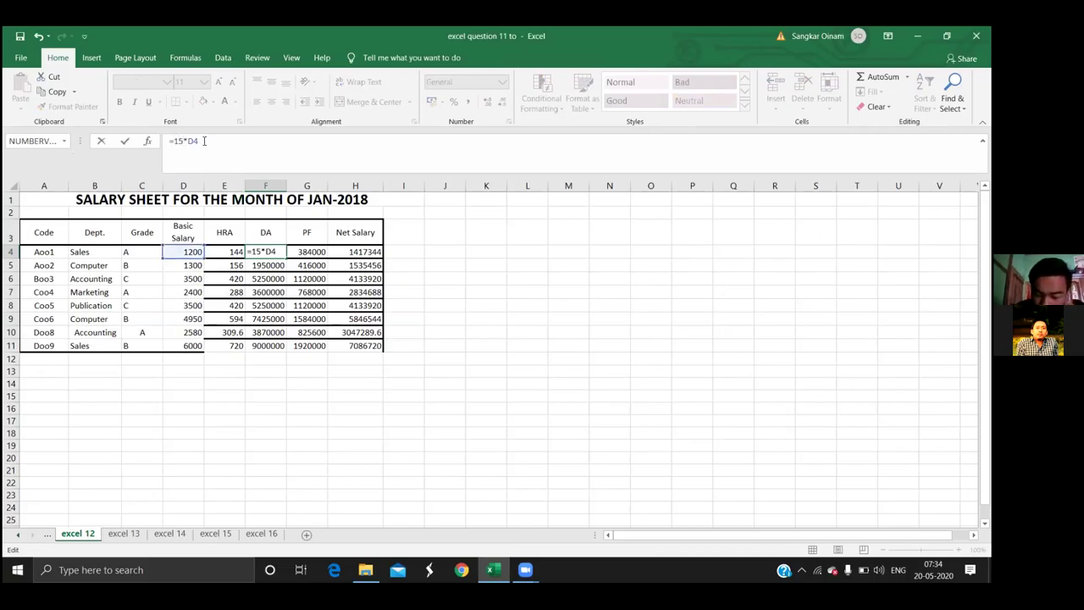
type("/")
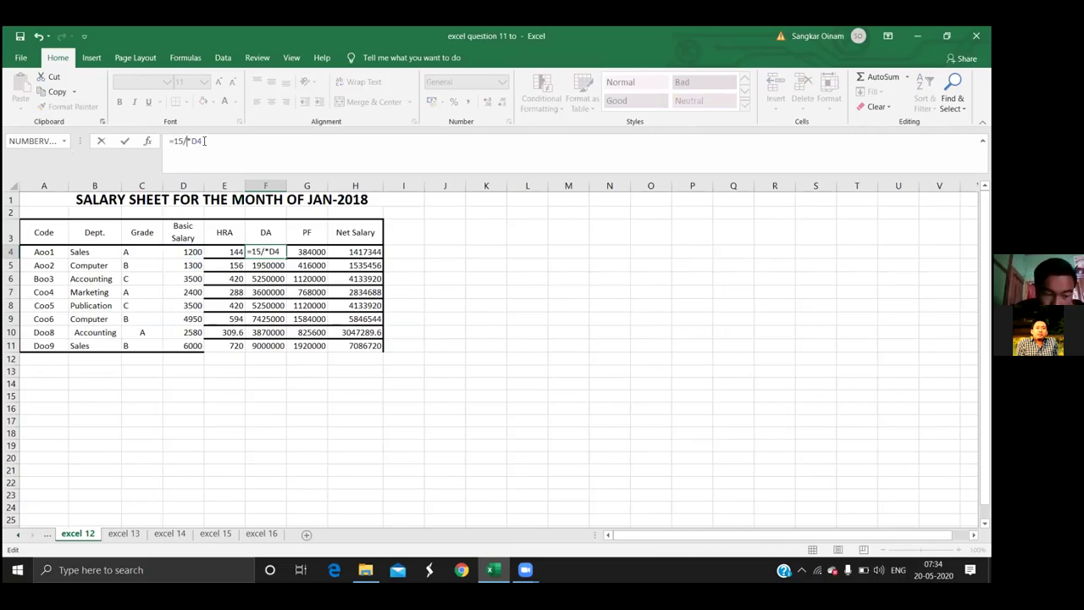
type("100")
key("Return")
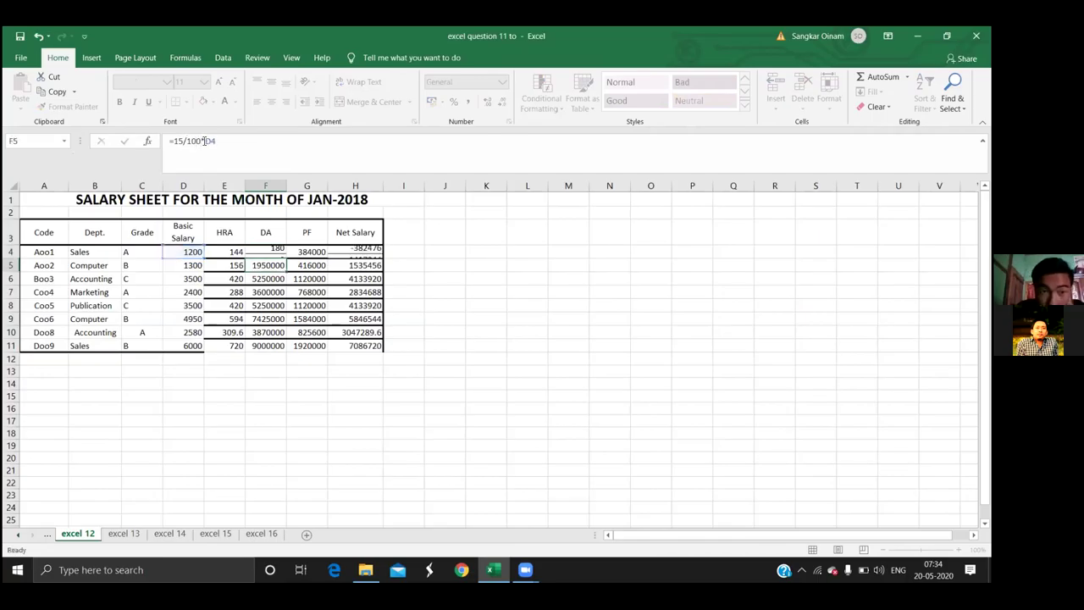
left_click(274, 251)
left_click_drag(287, 258, 283, 353)
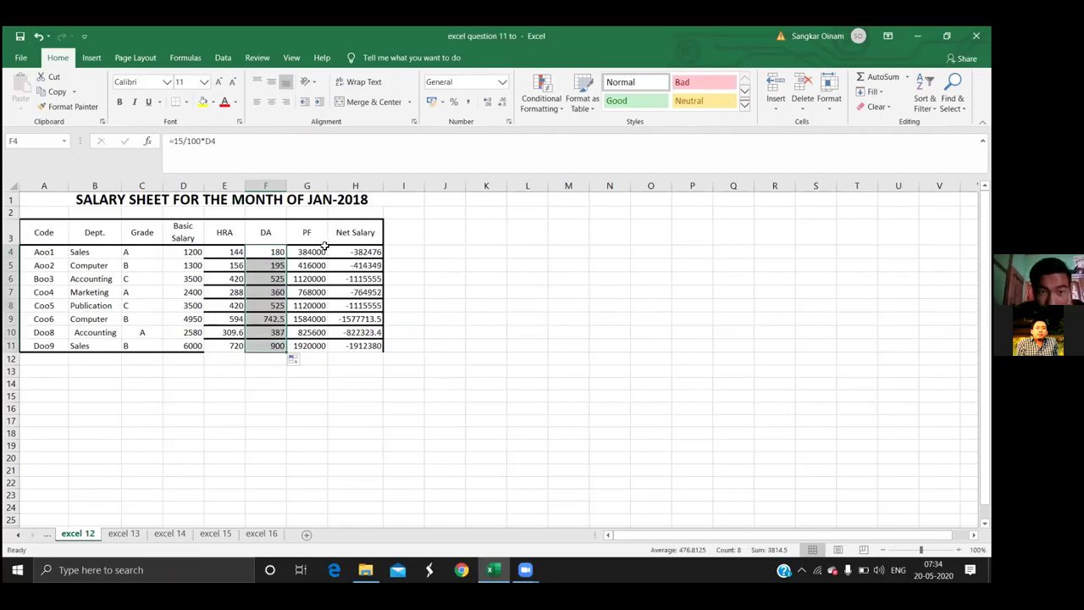
Correct the PF formula in G4 to =3.2/100*D4 and fill it down to G11
left_click(317, 251)
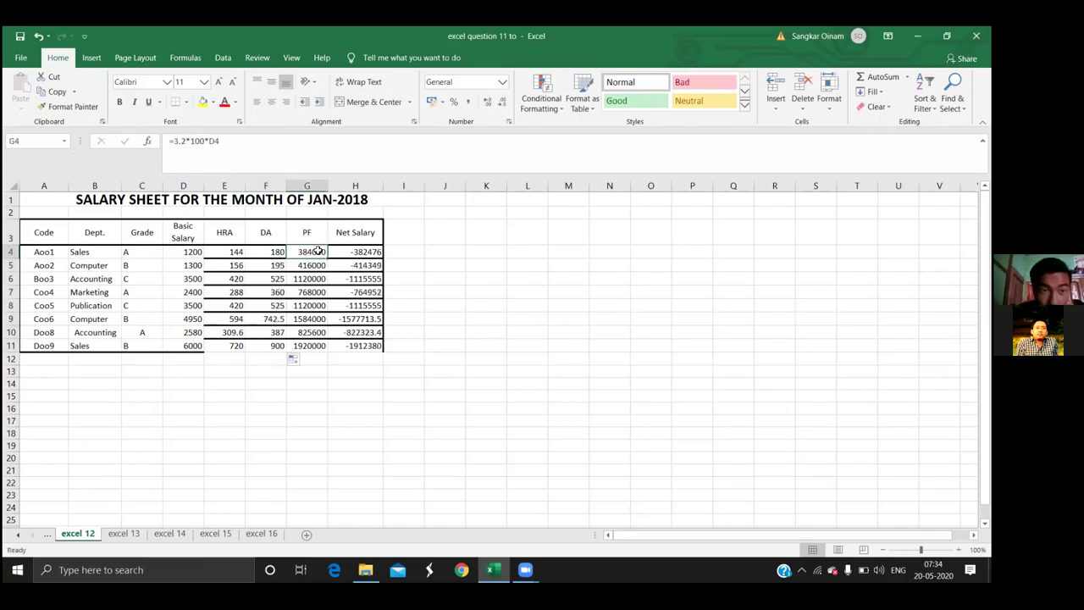
left_click(191, 142)
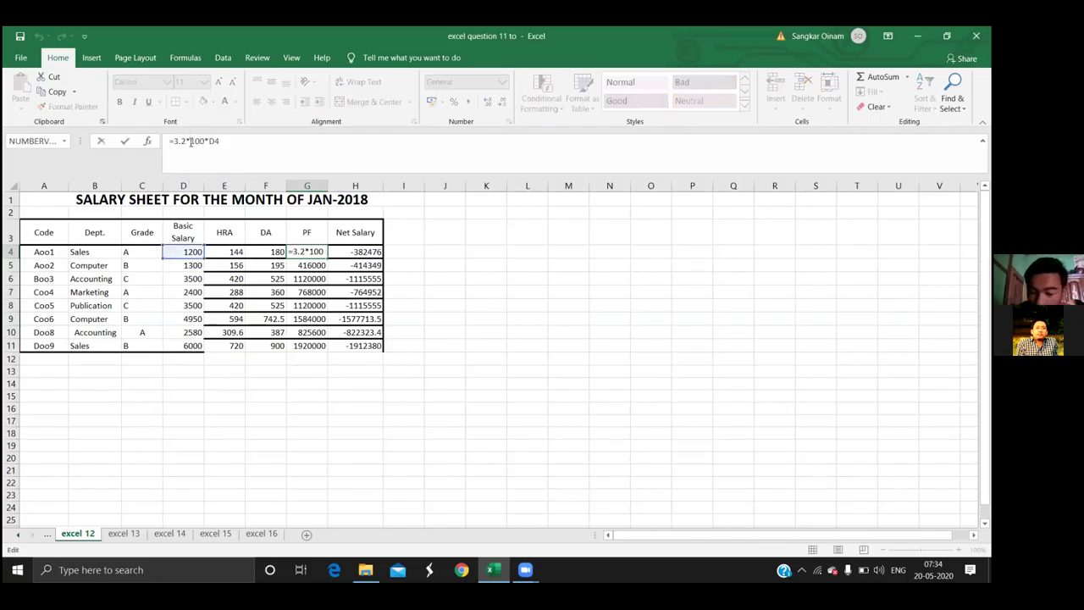
key("BackSpace")
type("/")
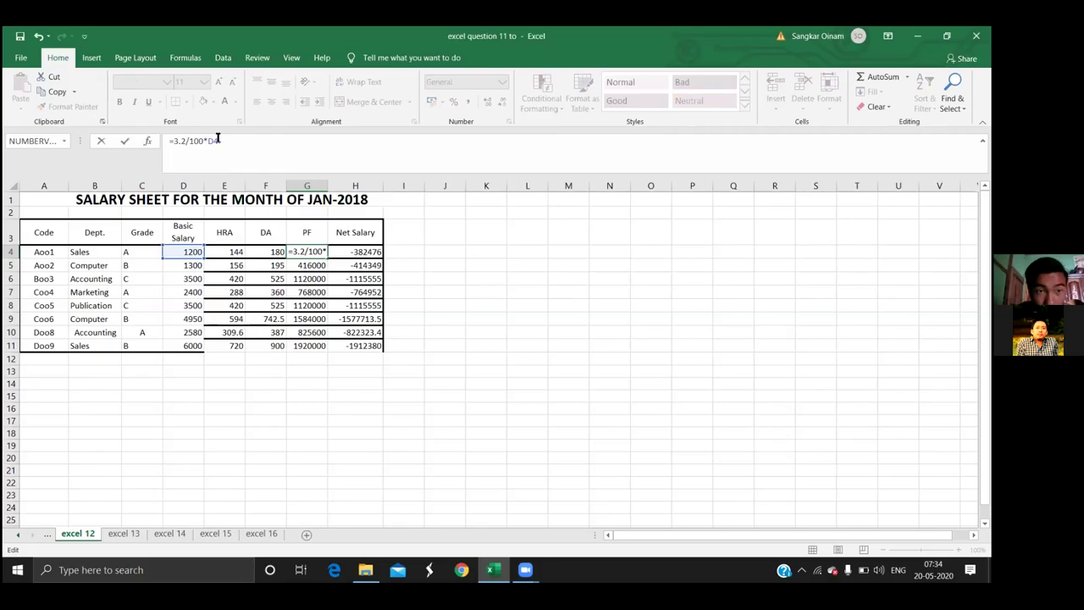
key("Return")
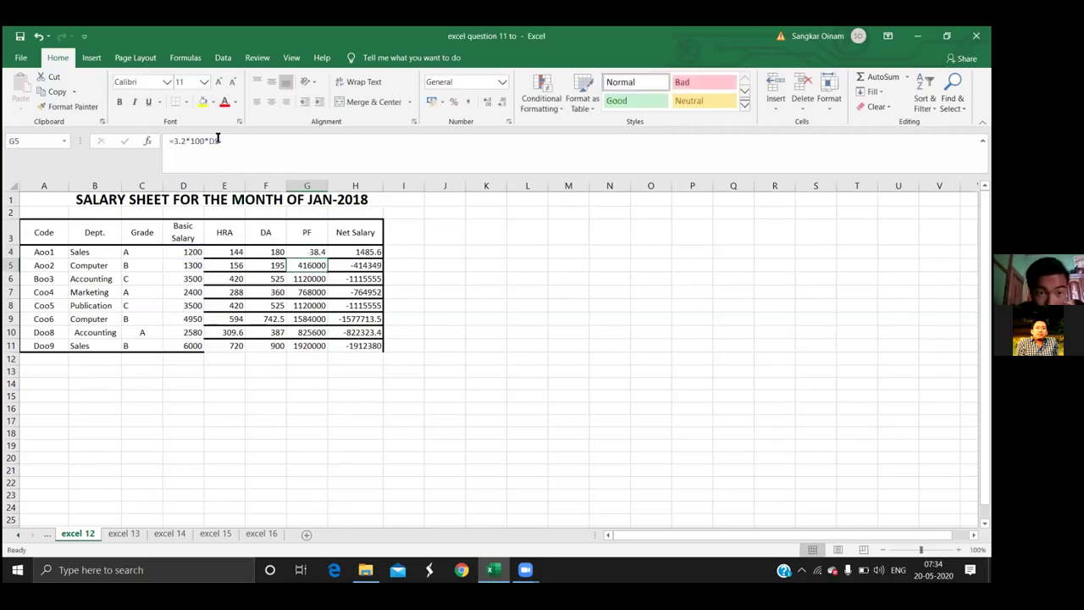
left_click(321, 250)
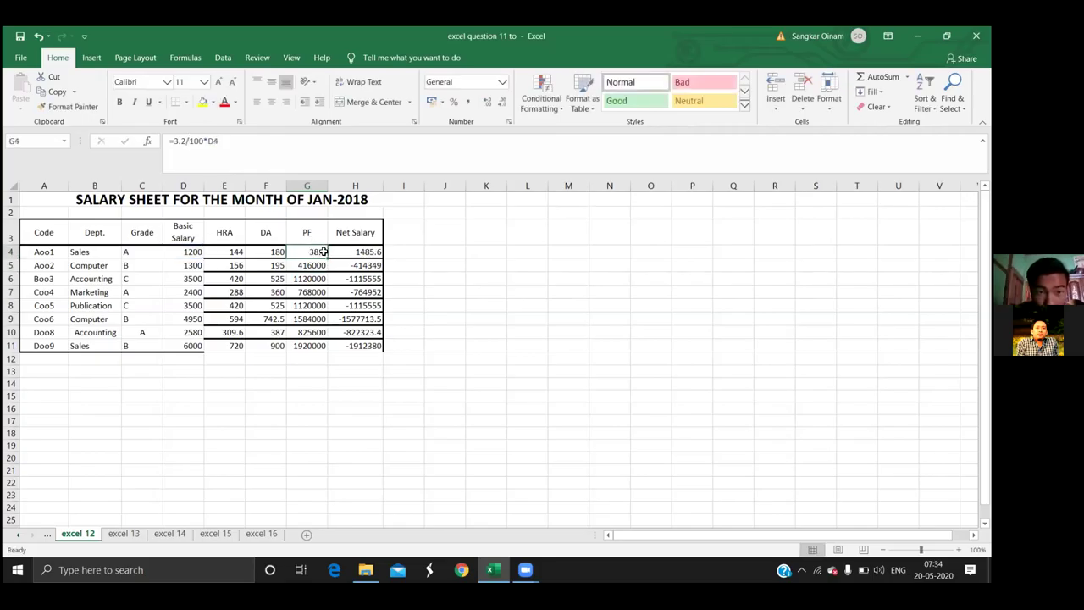
left_click_drag(327, 256, 324, 348)
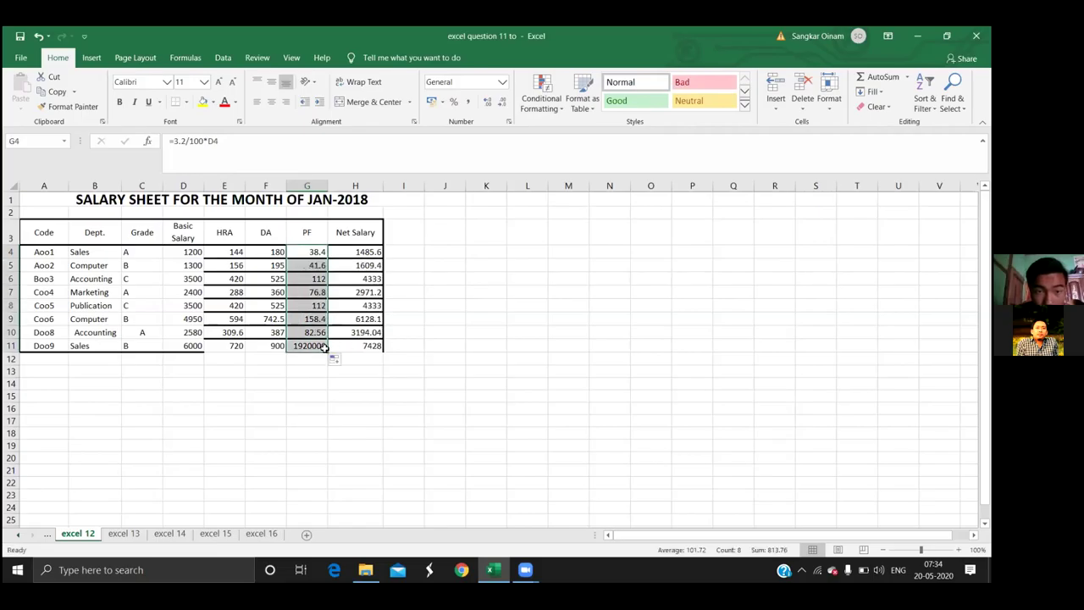
Replace the Net Salary formula in H4 with =G4+F4+E4+D4+, adding PF, DA, HRA and Basic Salary
left_click(360, 253)
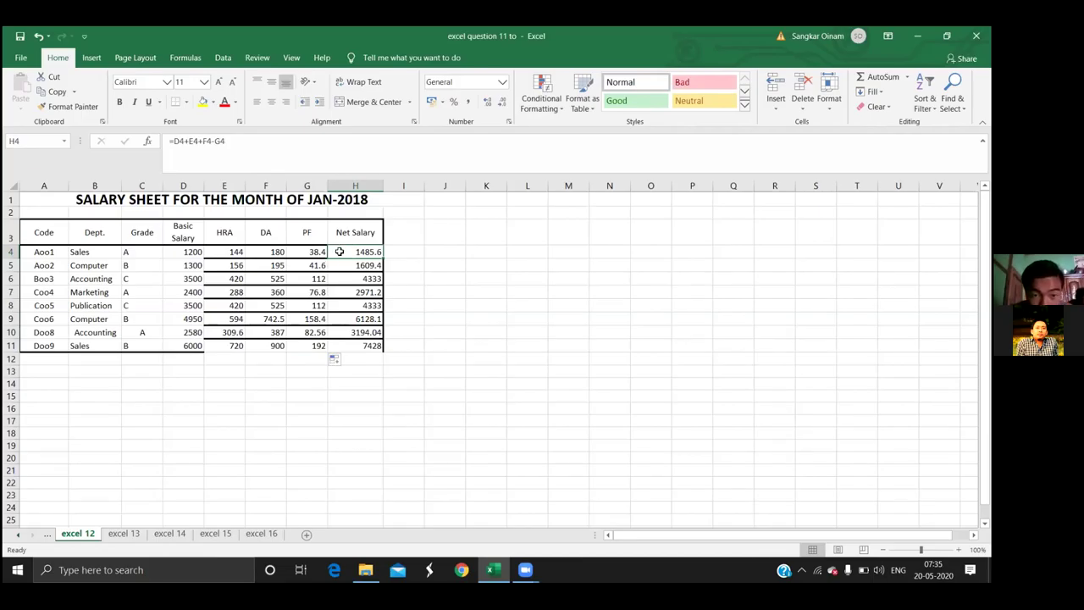
double_click(347, 252)
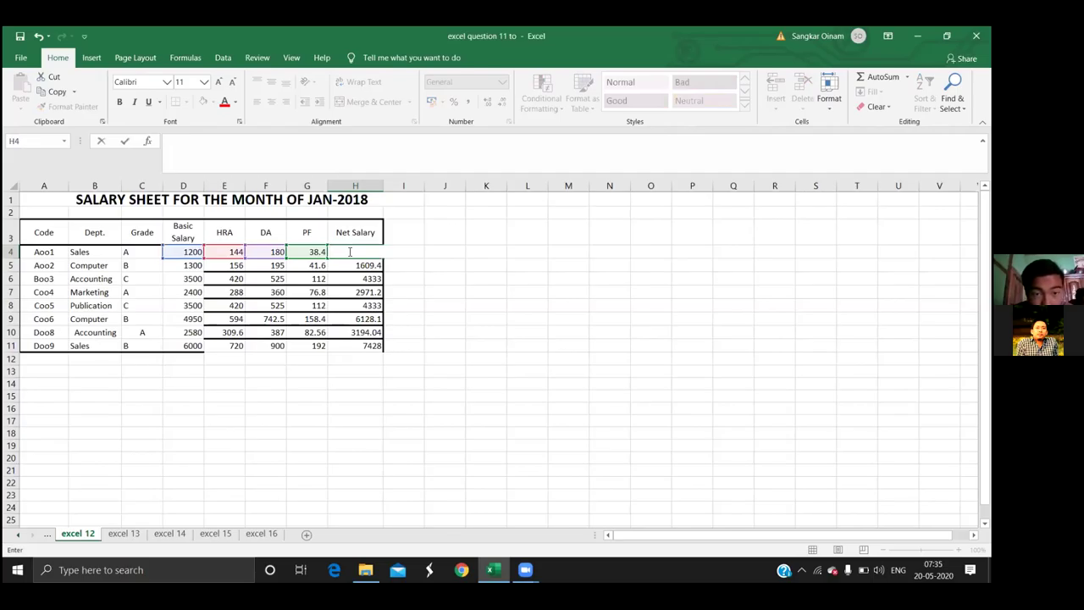
key("F2")
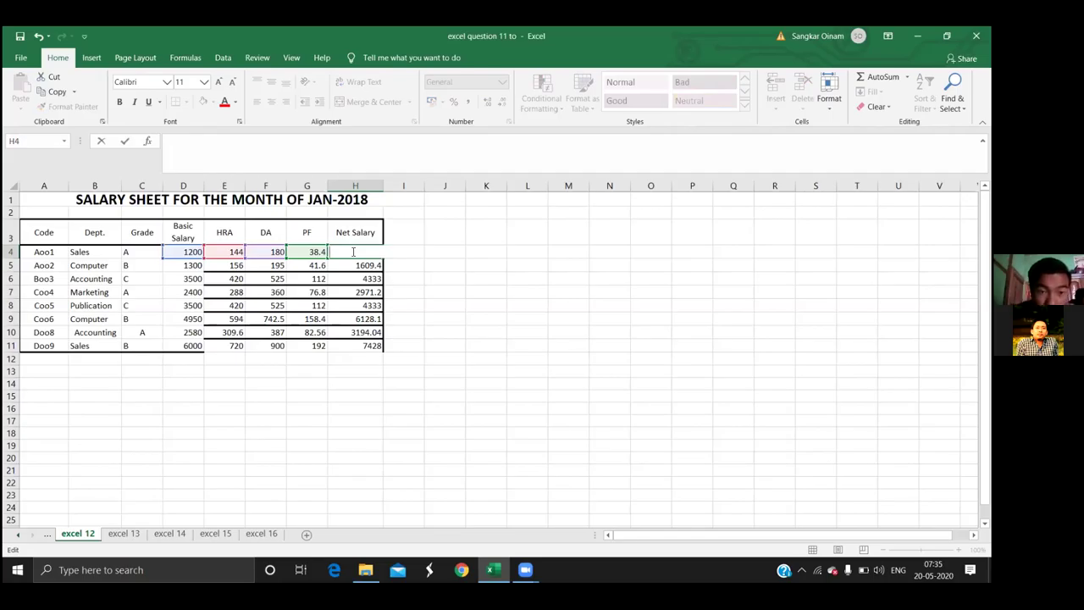
type("=")
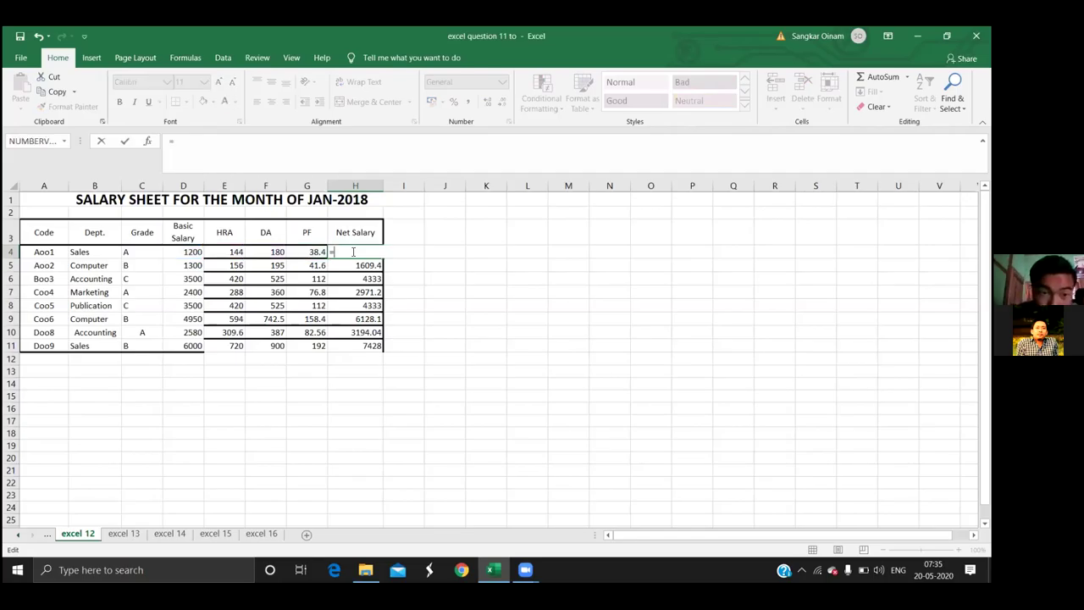
left_click(310, 252)
type("+")
left_click(276, 252)
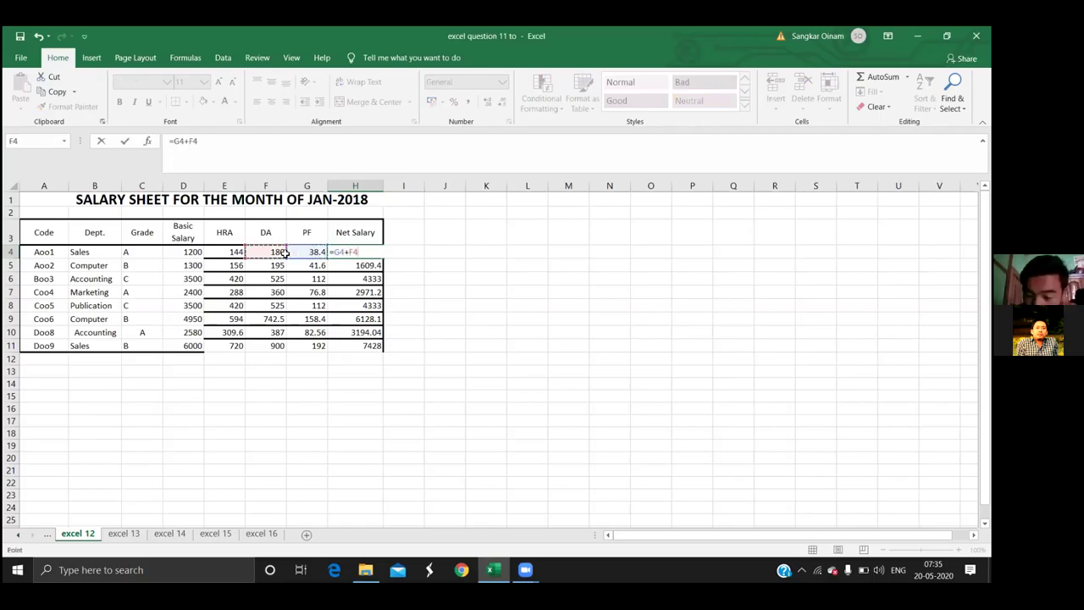
type("+")
left_click(225, 251)
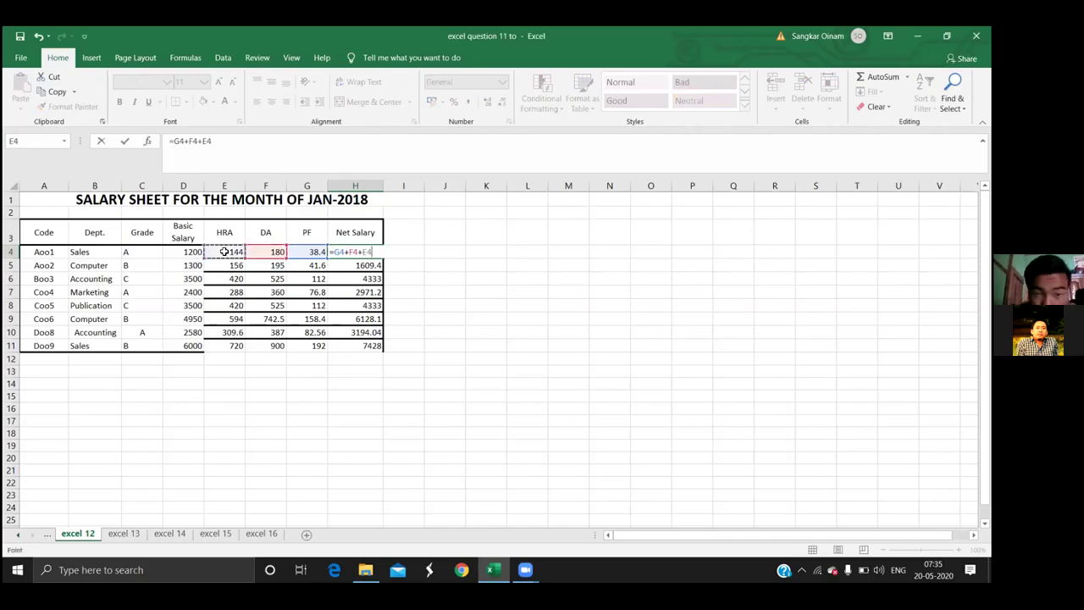
type("+")
left_click(196, 252)
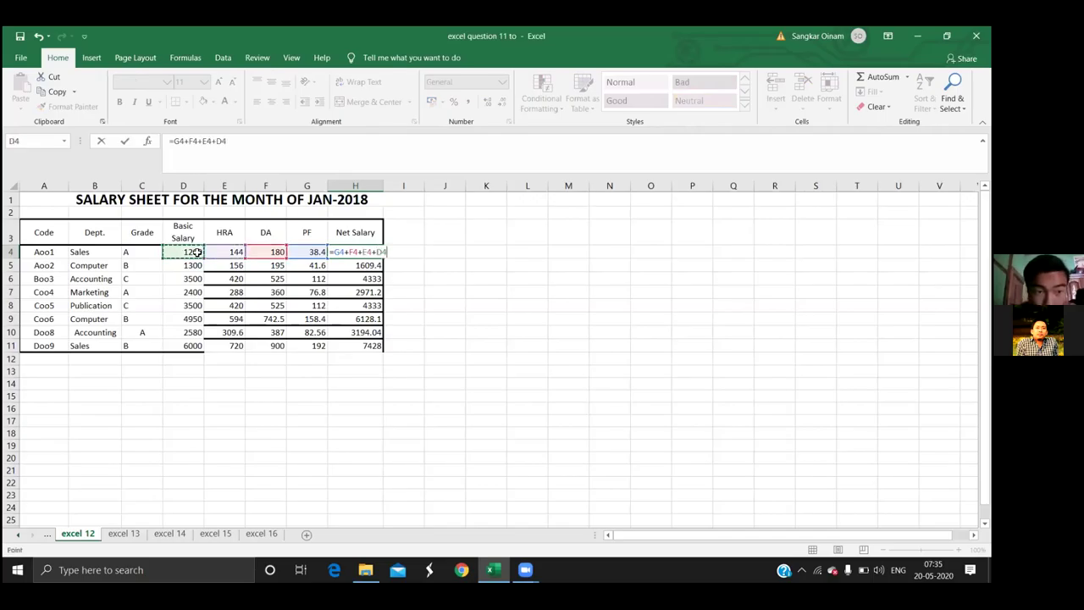
type("+")
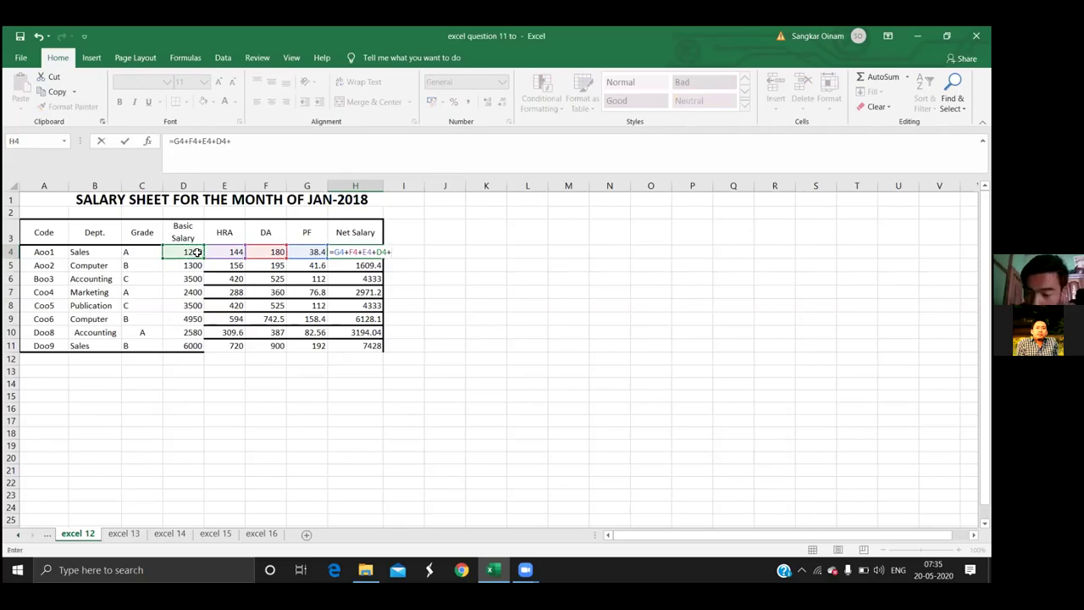
key("Return")
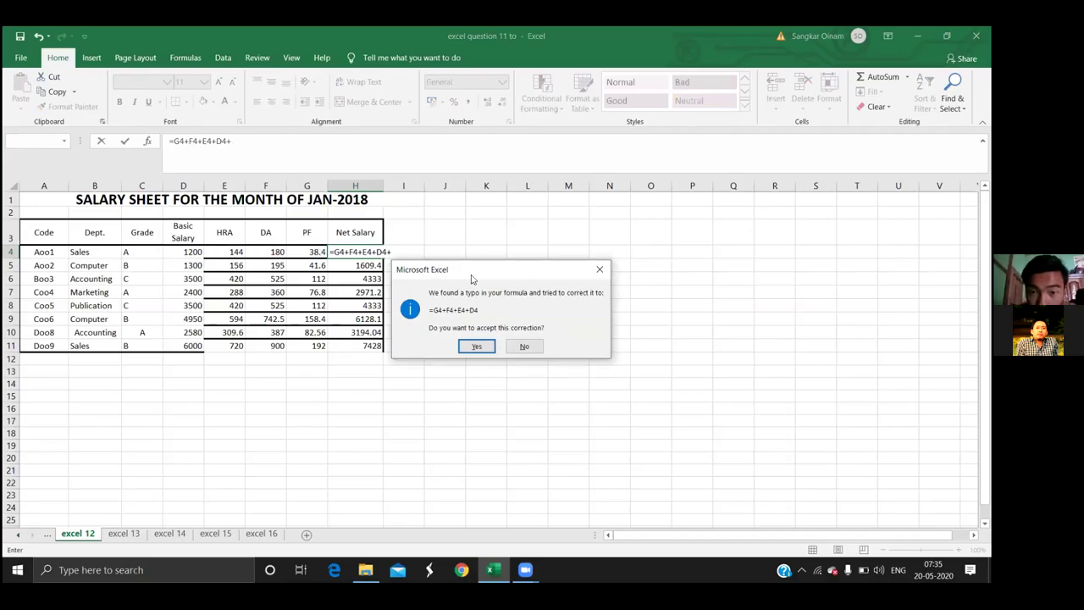
Reject the suggested formula correction and remove the trailing plus sign so H4 holds =G4+F4+E4+D4
left_click(598, 271)
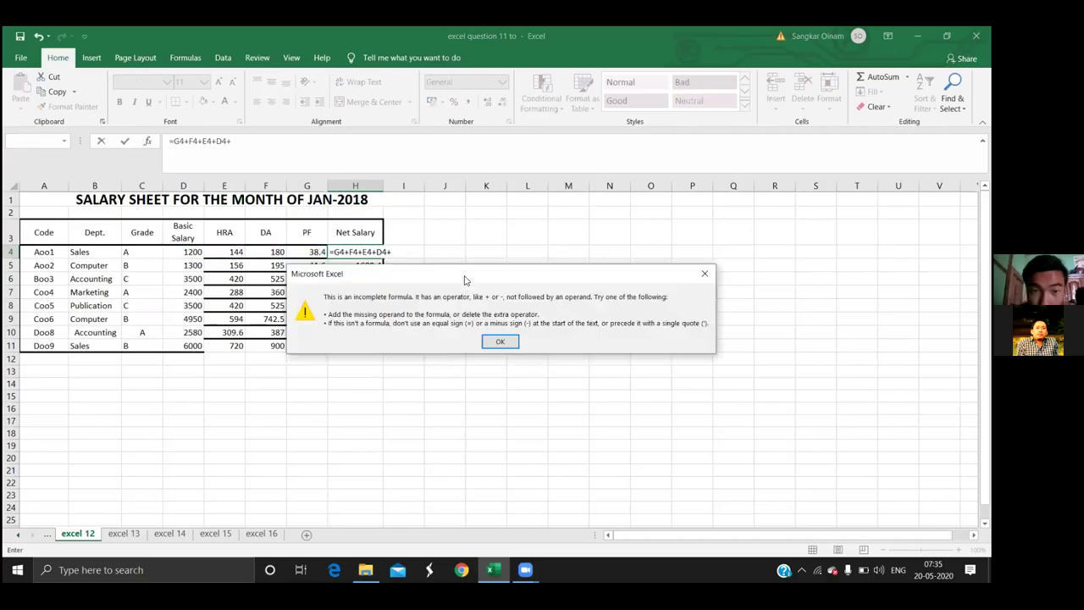
left_click(704, 272)
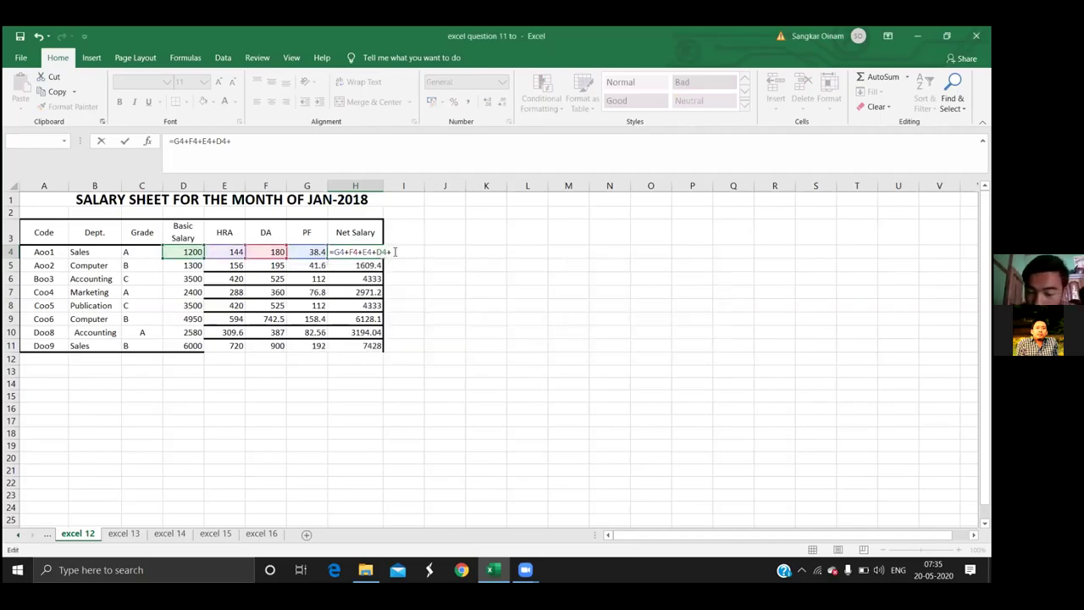
key("BackSpace")
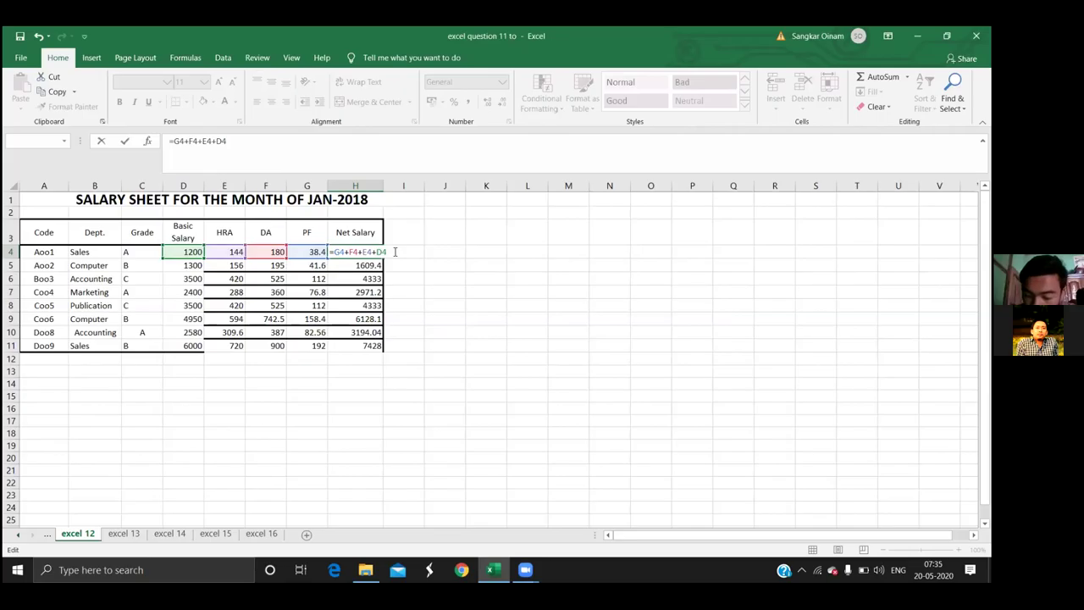
key("Return")
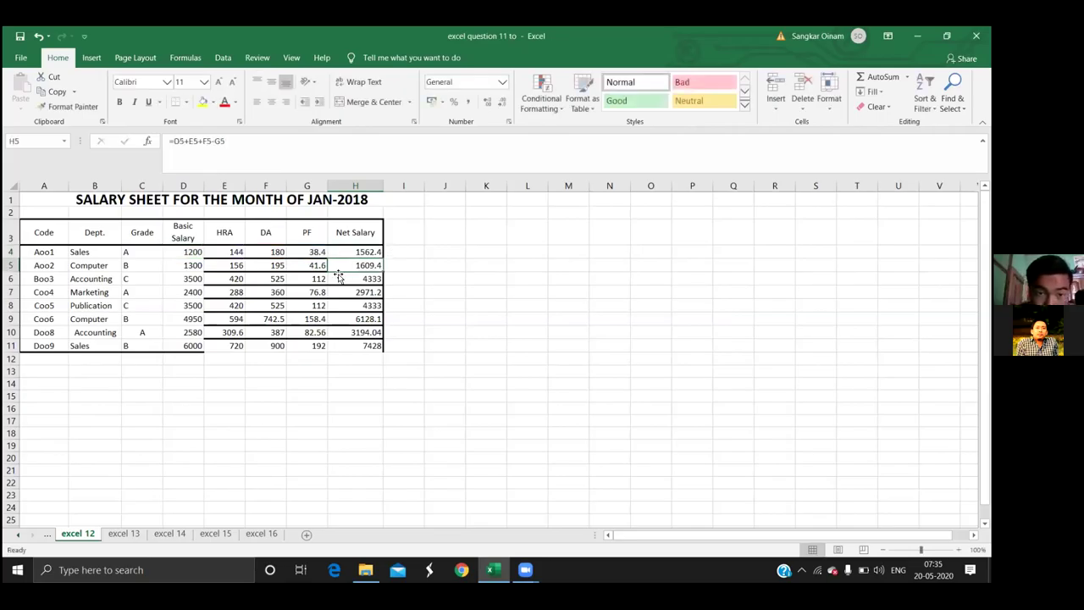
Fill the Net Salary formula from H4 down through H11
left_click(380, 254)
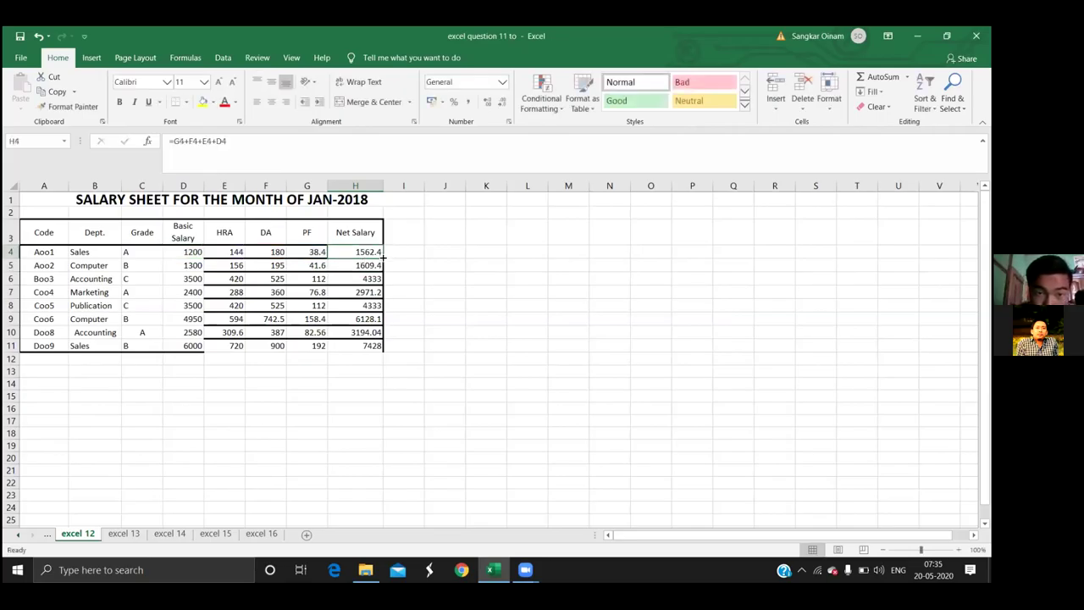
left_click_drag(384, 261, 382, 358)
left_click(460, 302)
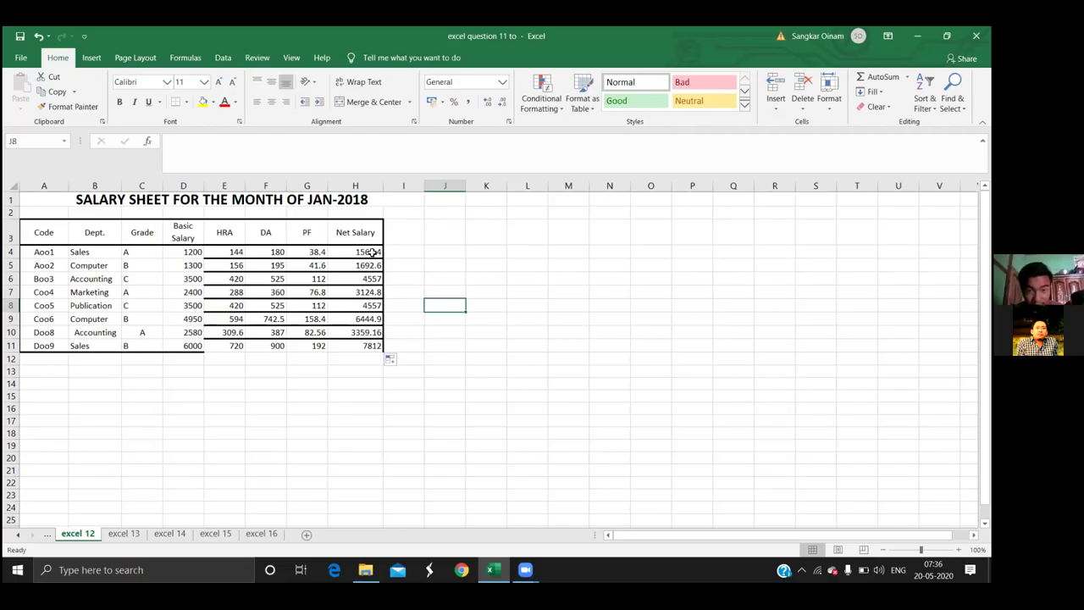
left_click(373, 252)
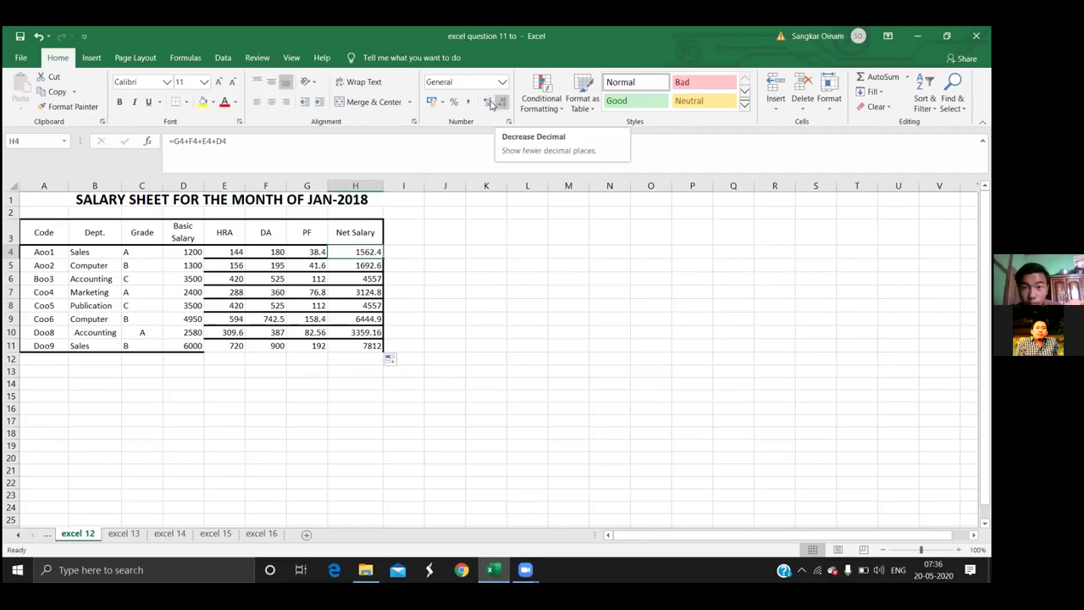
double_click(360, 247)
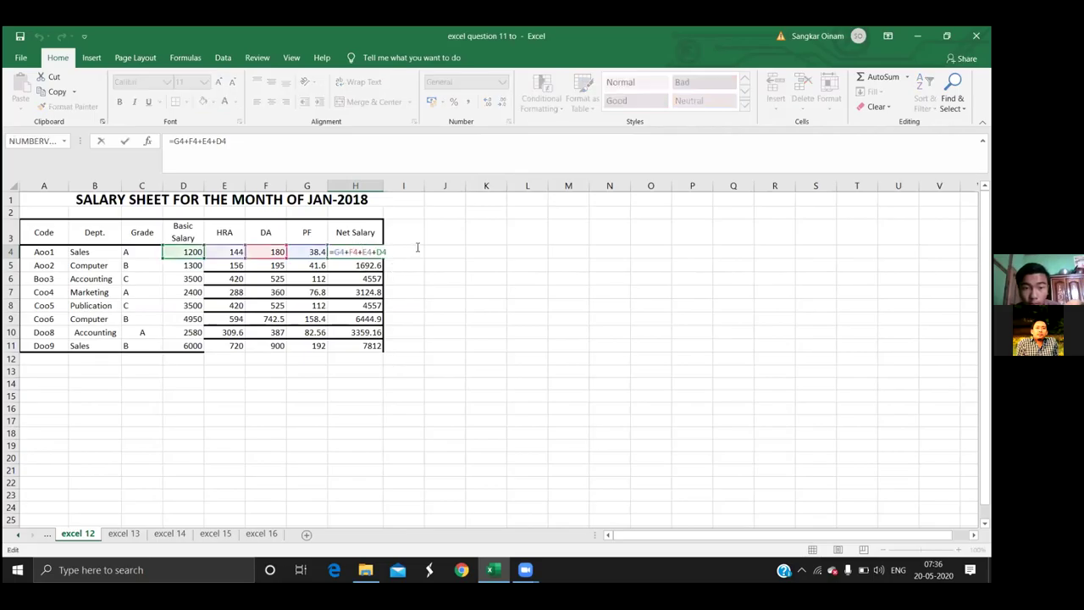
key("Return")
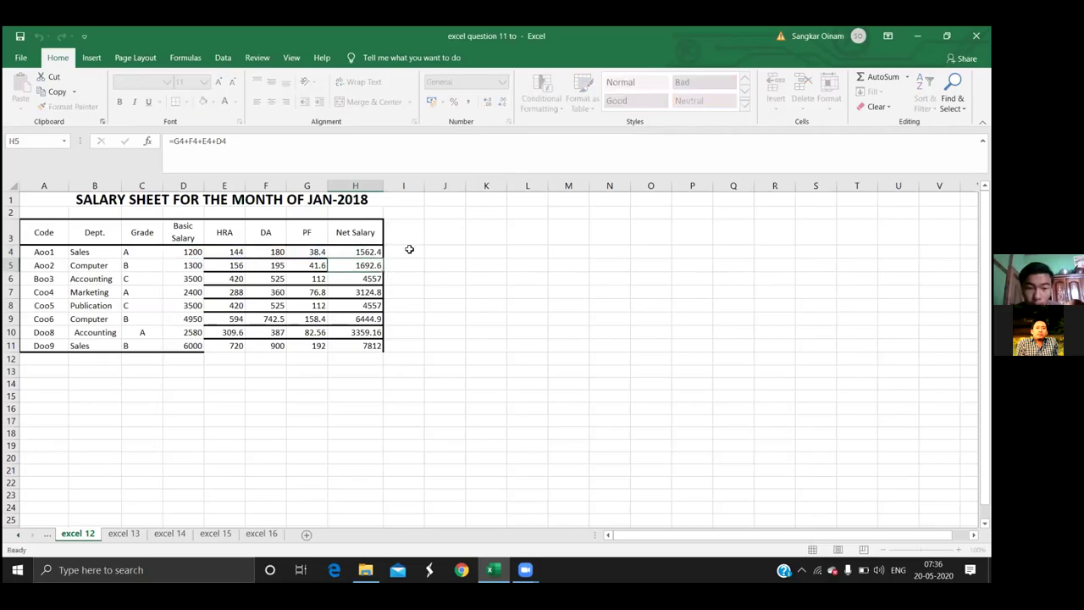
Show the Net Salary values in H4:H11 with two decimal places
left_click_drag(360, 252, 364, 349)
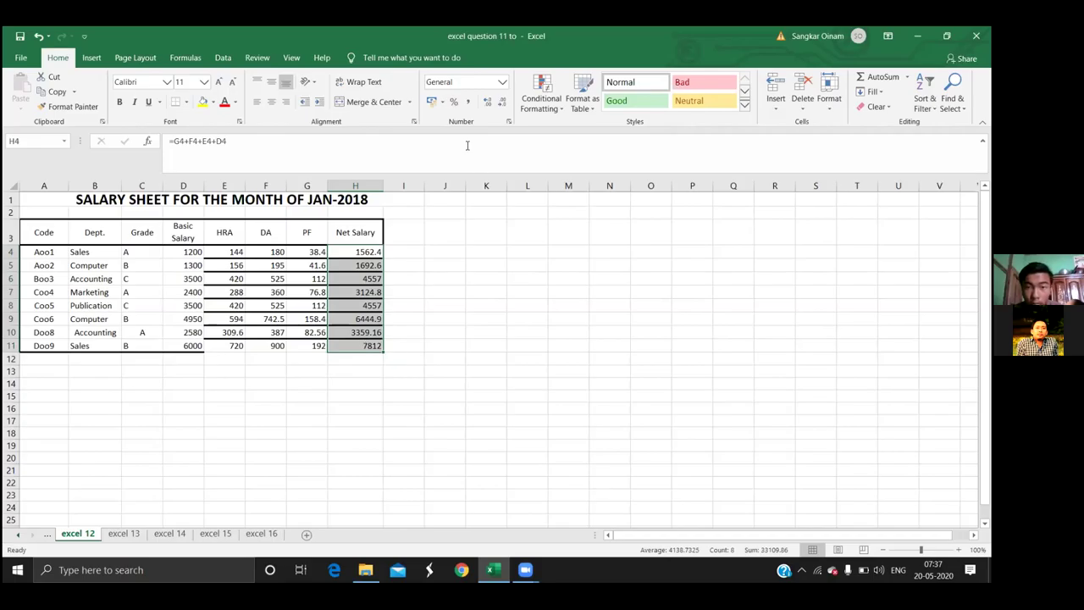
left_click(486, 103)
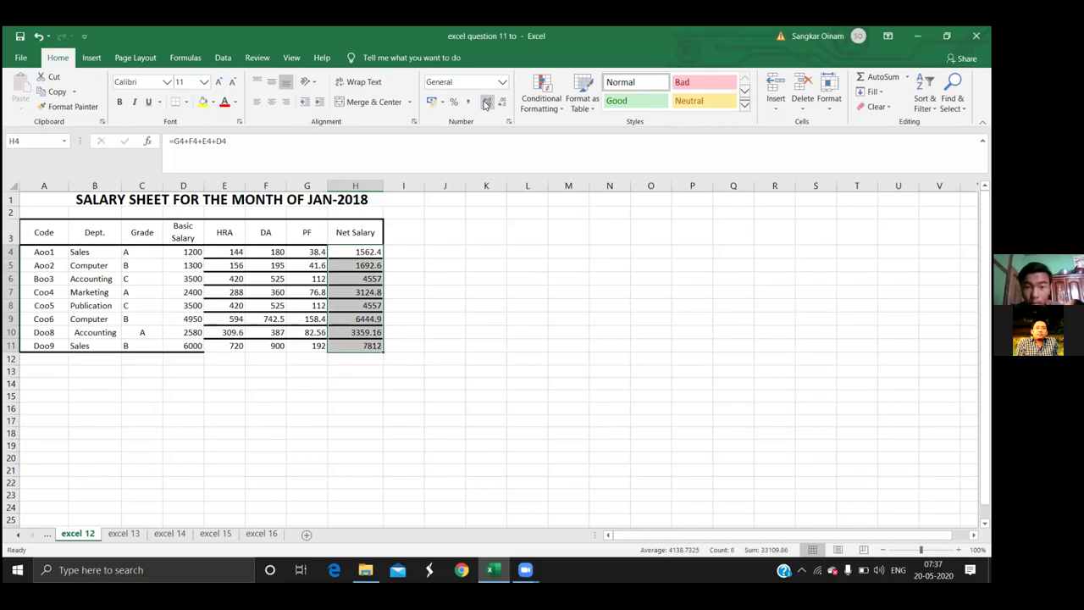
left_click(371, 405)
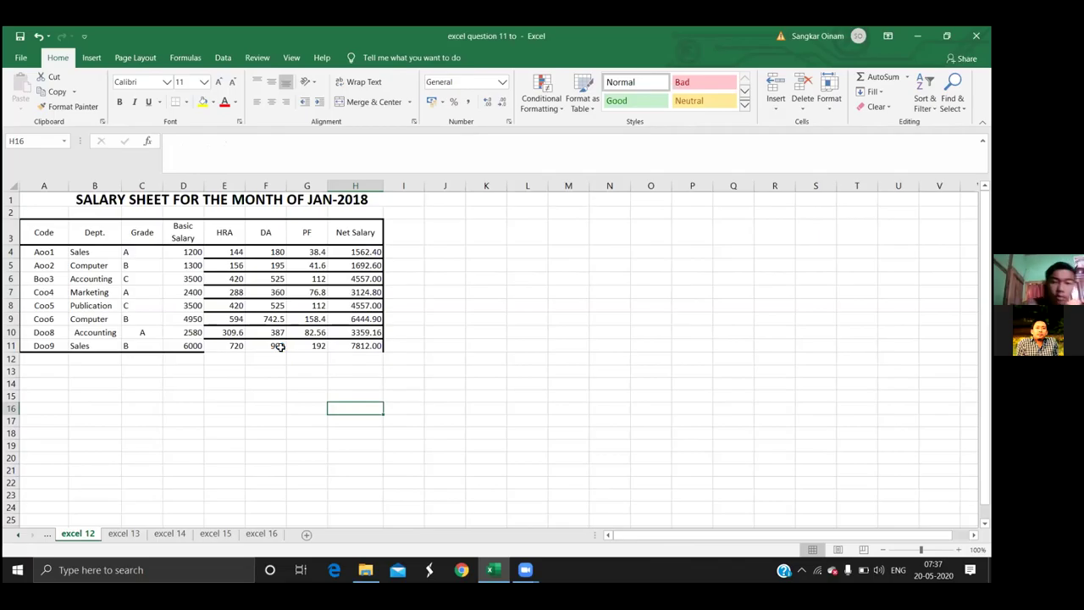
On the excel 13 sheet, sum the daily production totals in G9 with =SUM(G4:G8)
left_click(124, 534)
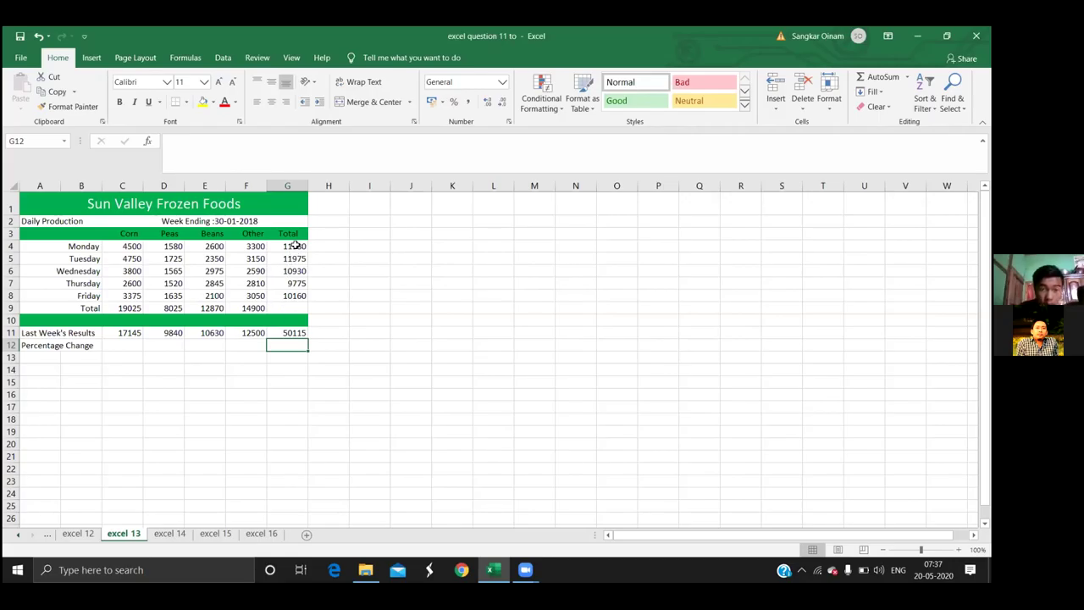
left_click_drag(295, 245, 334, 276)
left_click(361, 348)
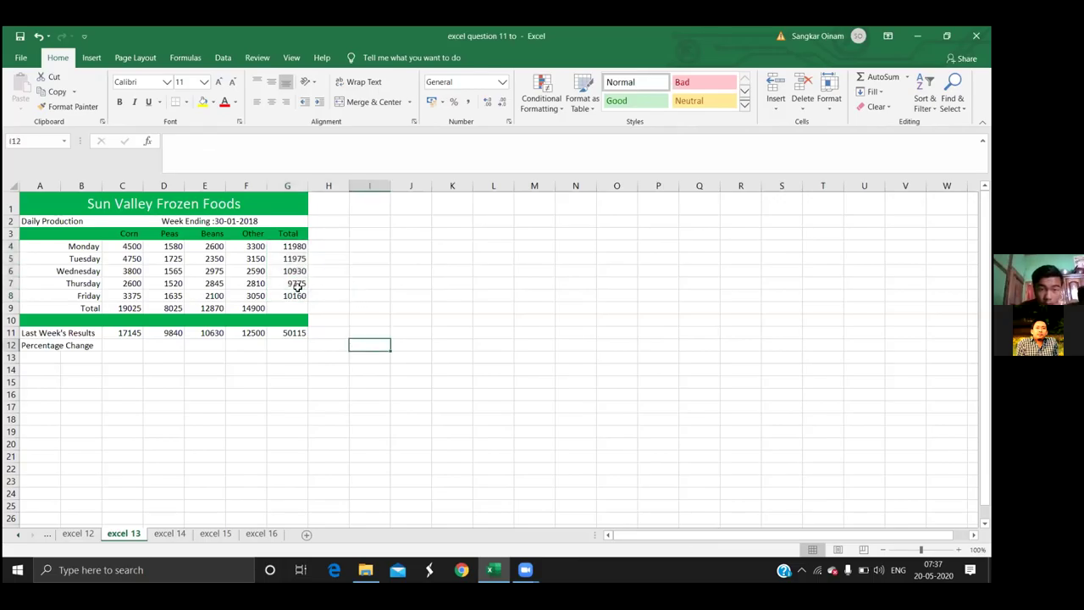
left_click(294, 306)
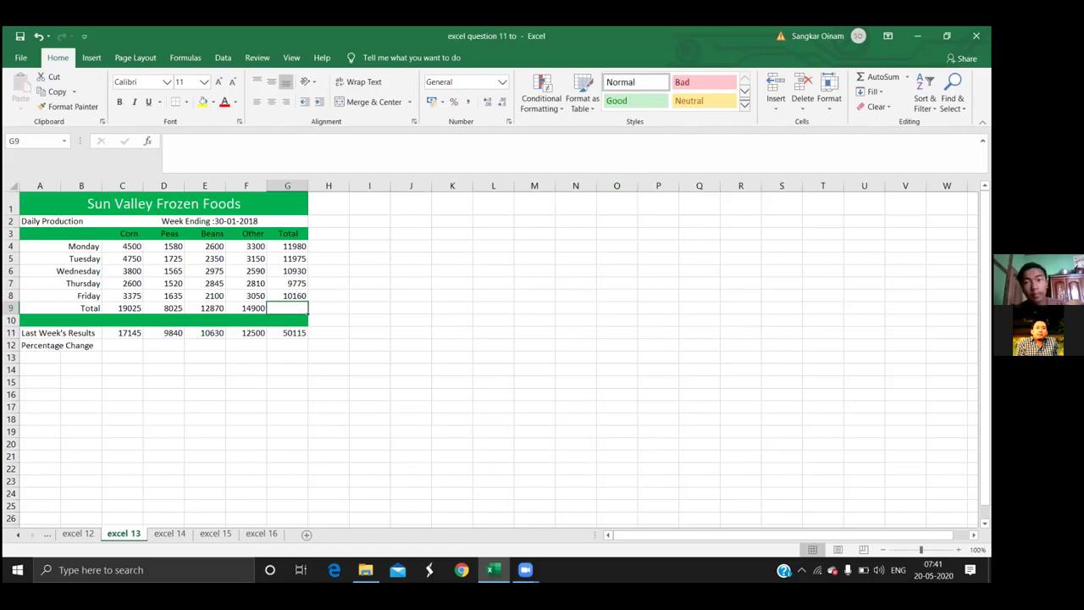
left_click(906, 76)
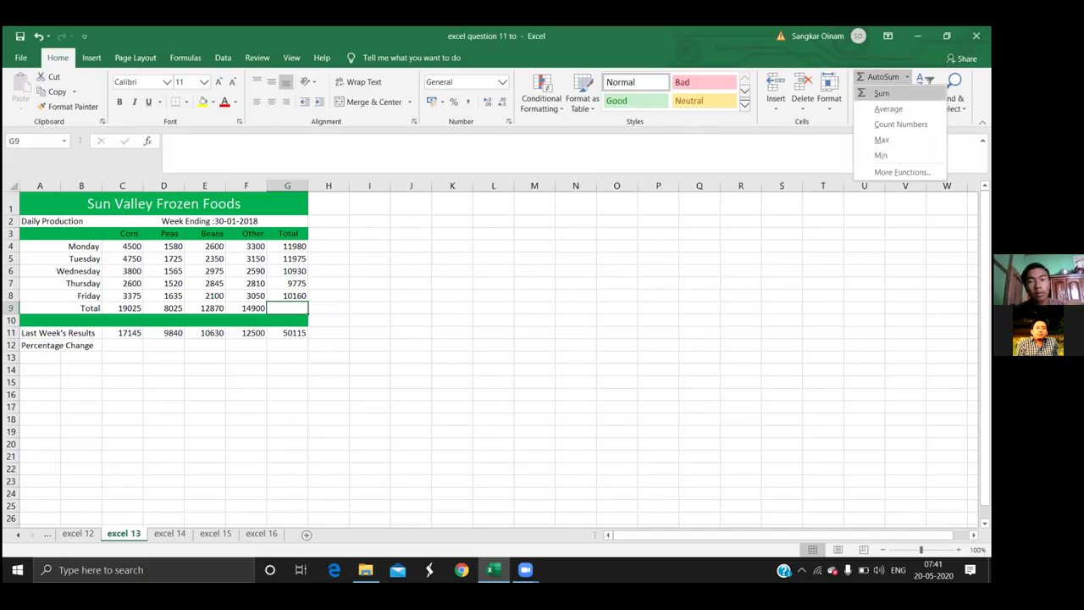
key("Return")
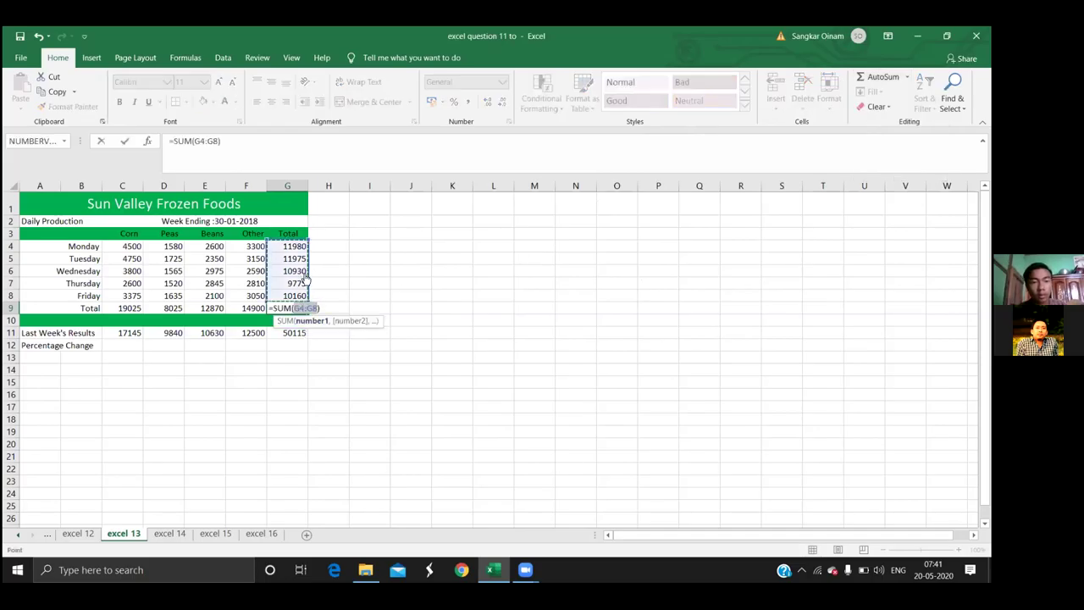
key("Return")
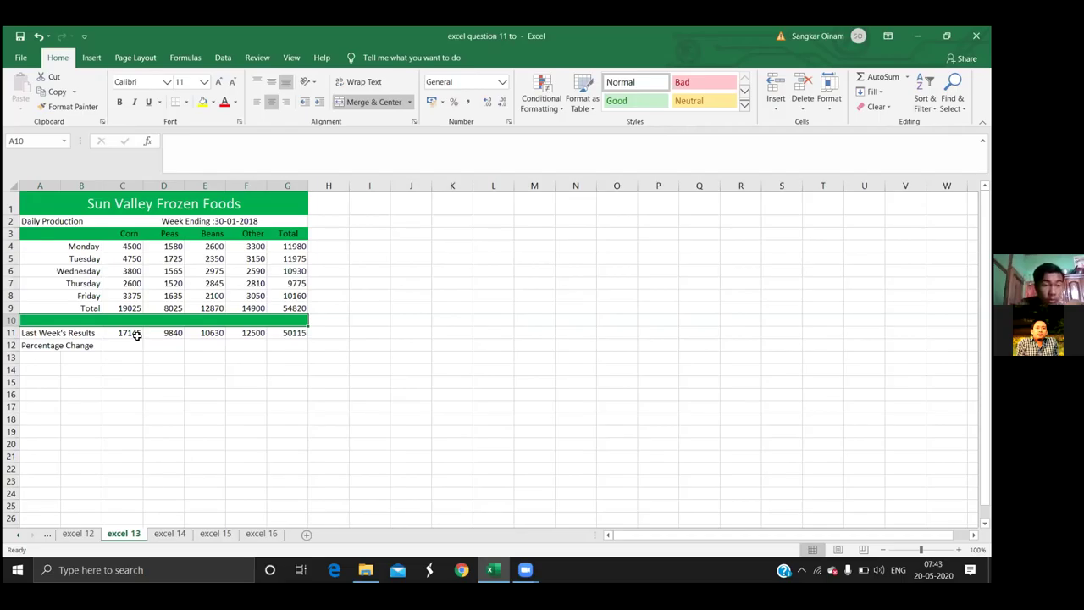
Enter the Corn percentage change formula =C9-C11/C11*100 in C12
left_click(126, 344)
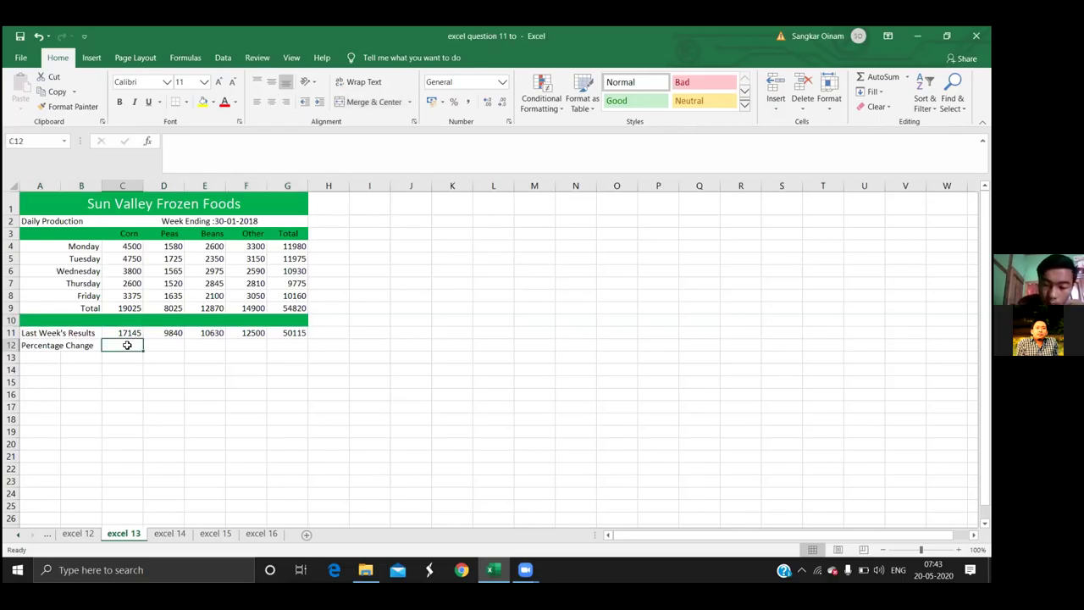
type("=")
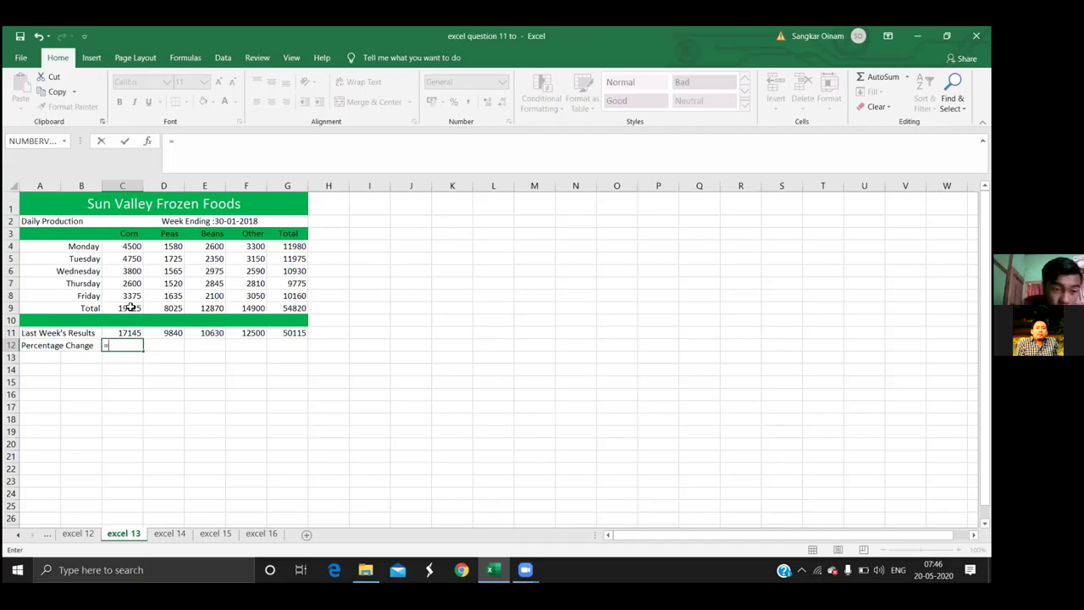
left_click(130, 308)
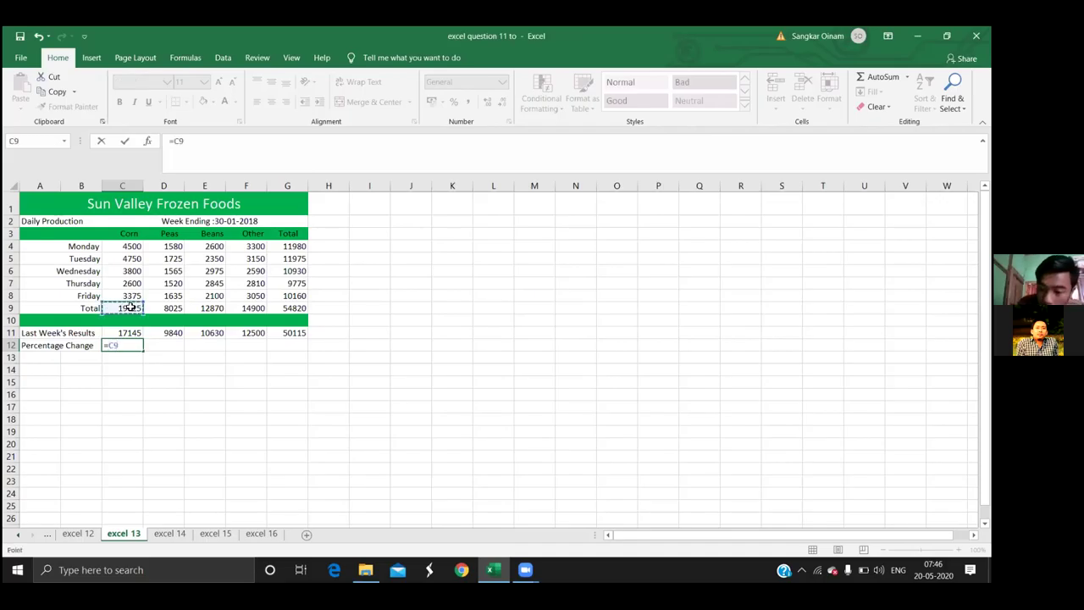
type("-")
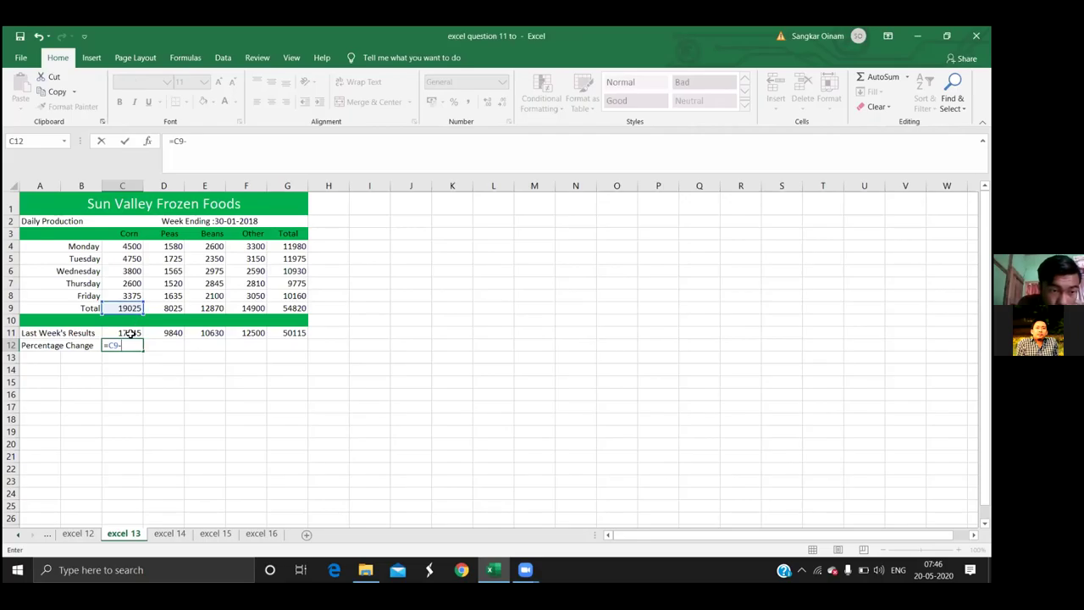
left_click(130, 333)
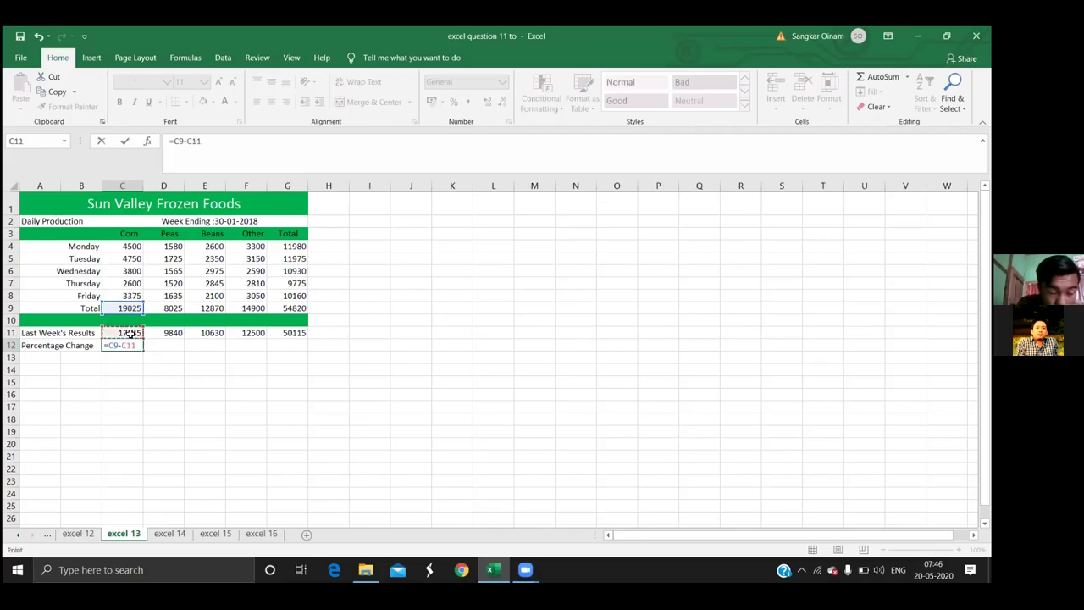
type("/")
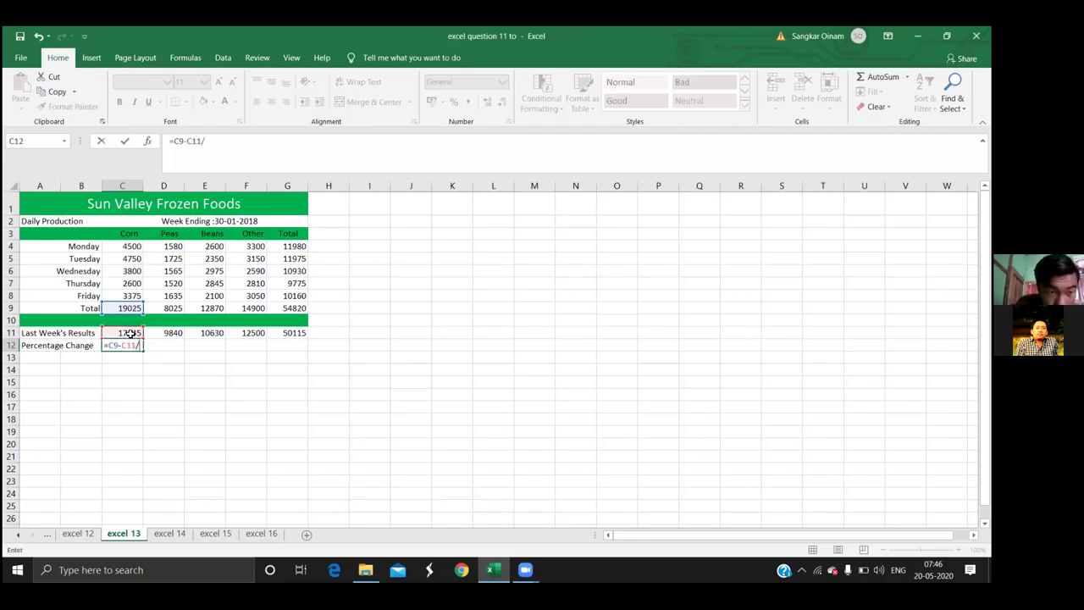
left_click(130, 333)
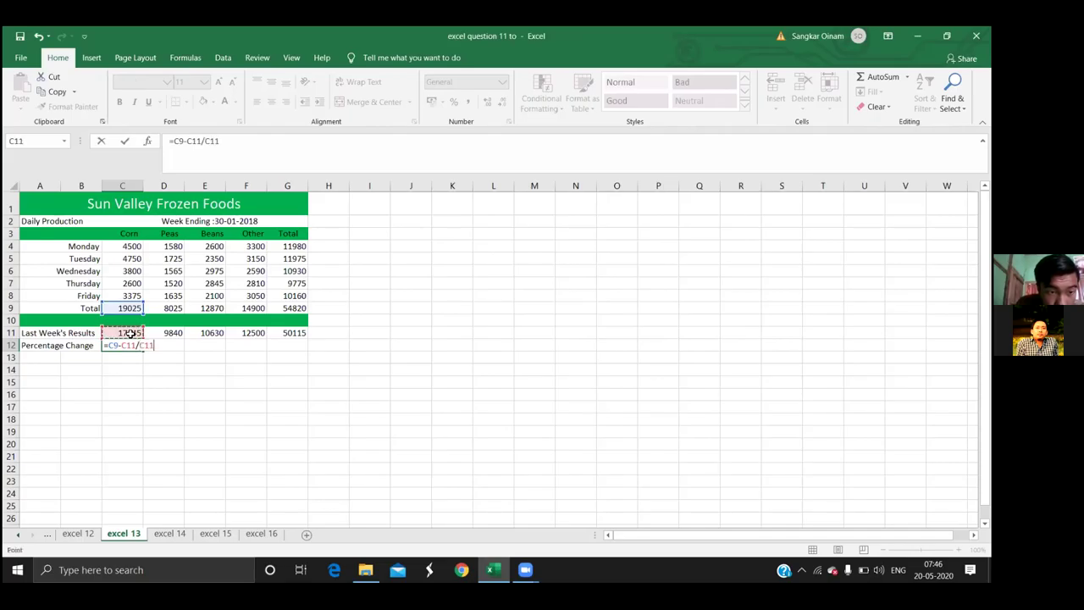
type("*100")
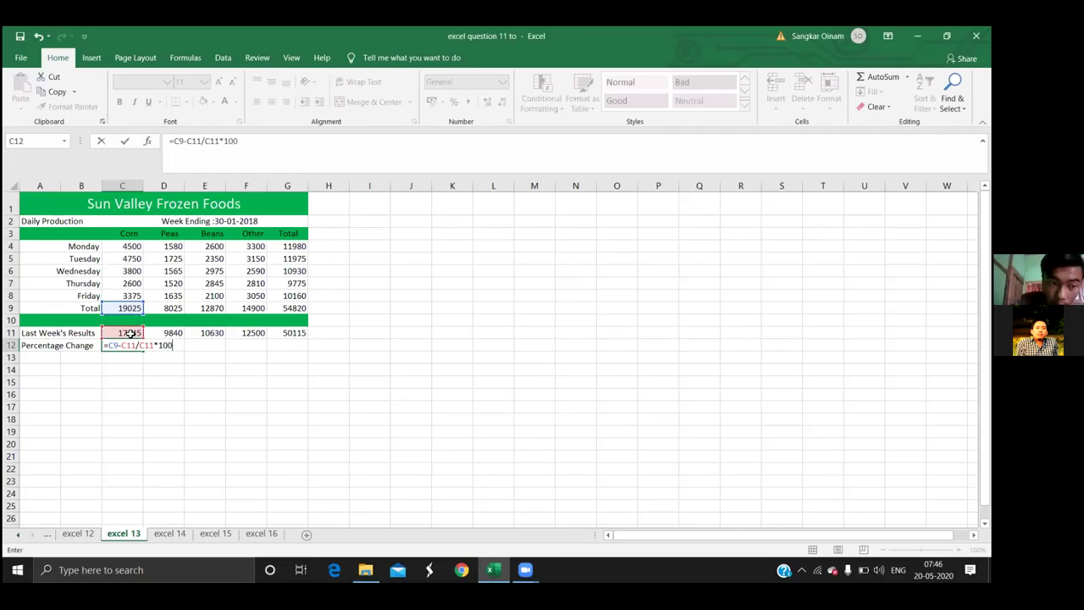
key("Return")
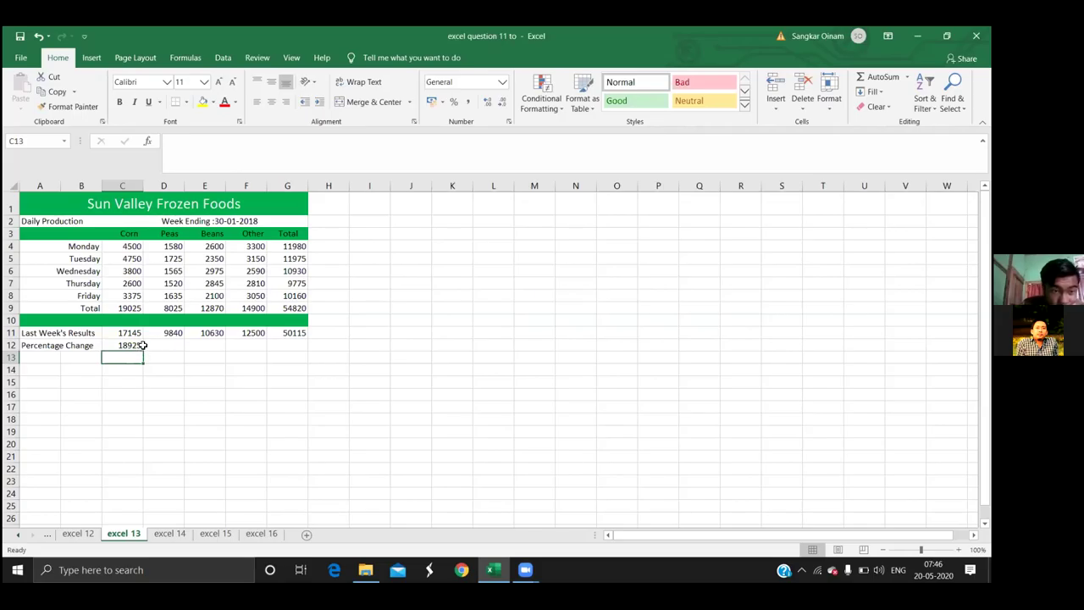
Fill the percentage change formula from C12 across to G12
left_click(136, 346)
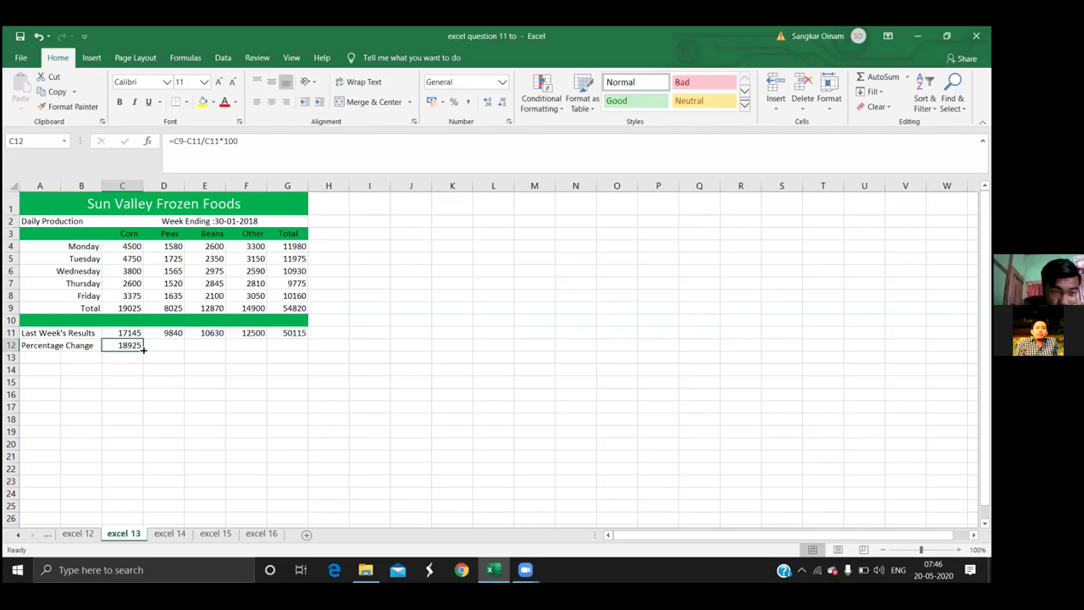
left_click_drag(143, 349, 252, 347)
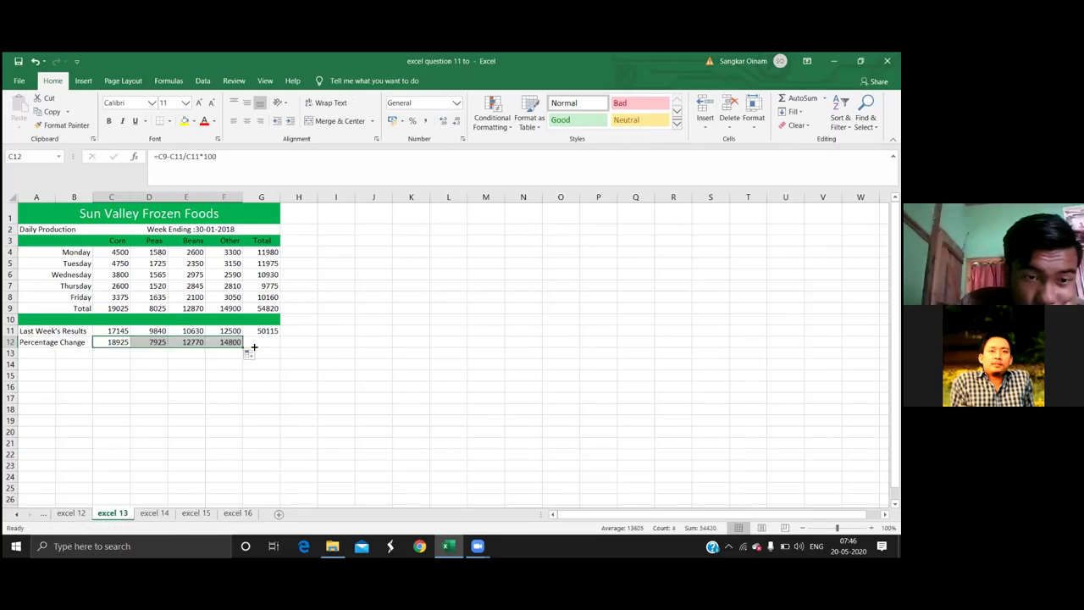
left_click_drag(245, 348, 278, 350)
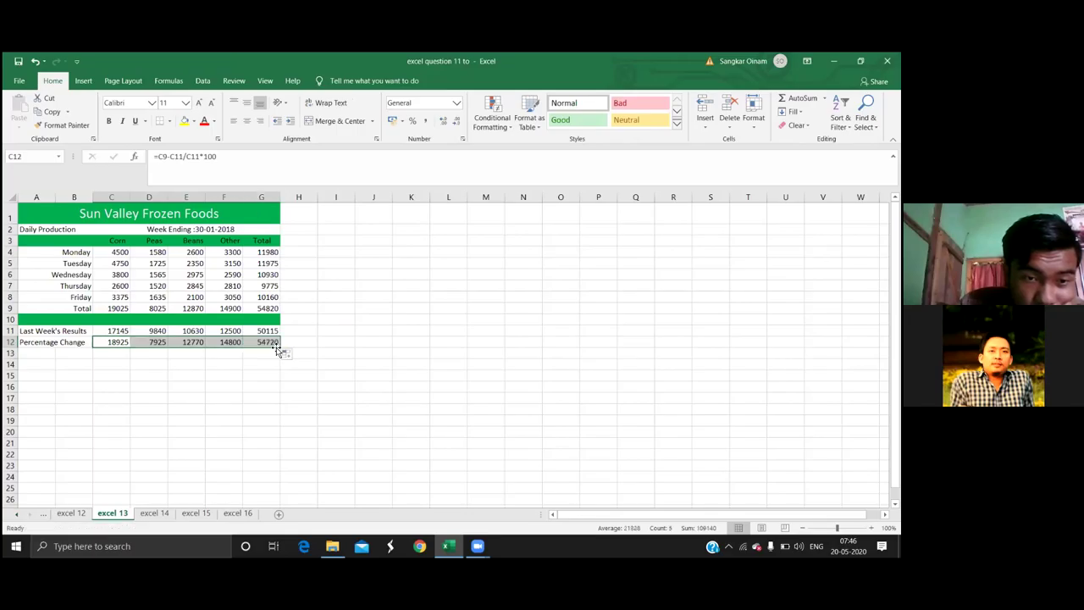
left_click(271, 354)
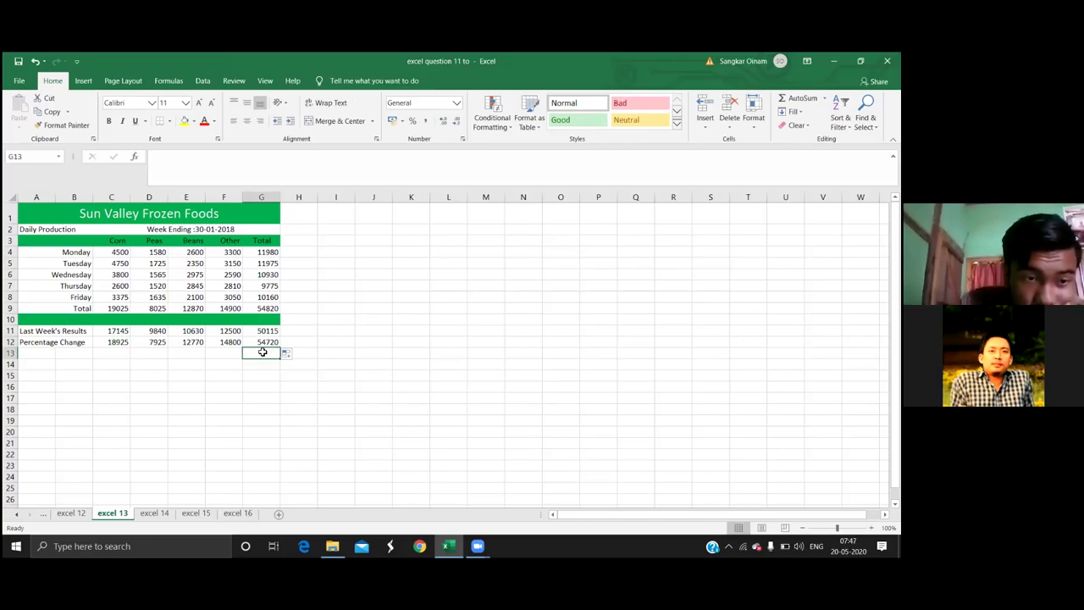
scroll(261, 351, "right", 4)
left_click_drag(224, 348, 255, 348)
scroll(259, 348, "left", 4)
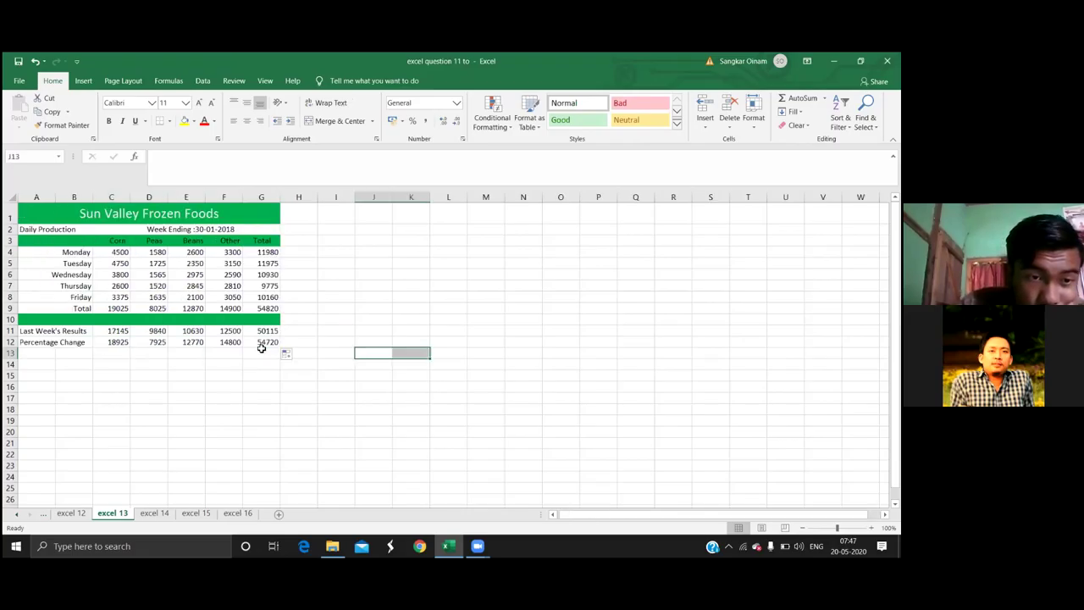
Add parentheses around the subtraction in C12 so the formula reads =(C9-C11)/C11*100
left_click(115, 345)
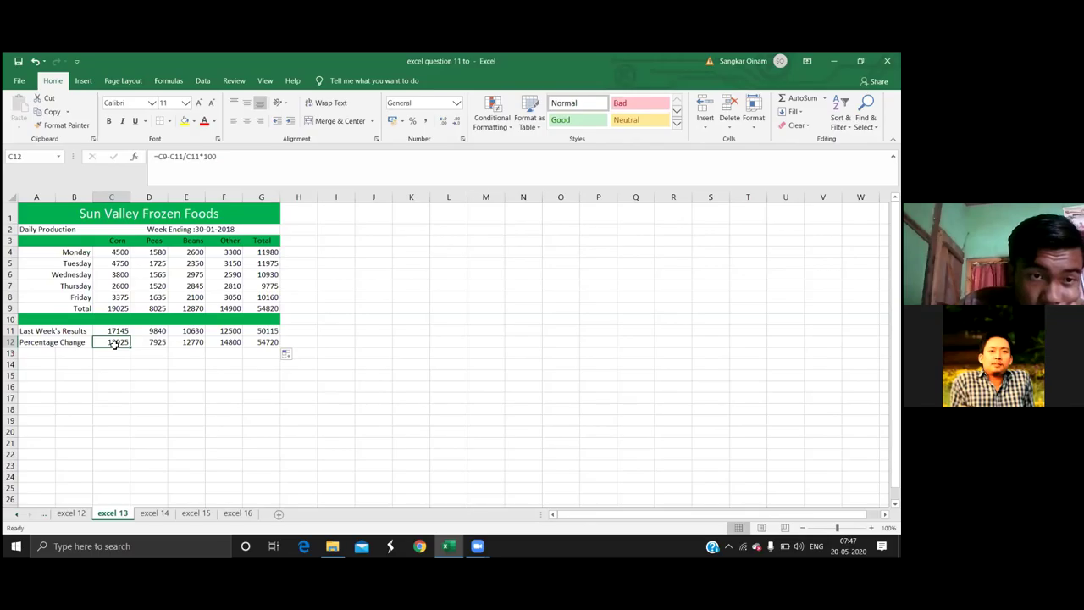
left_click(183, 157)
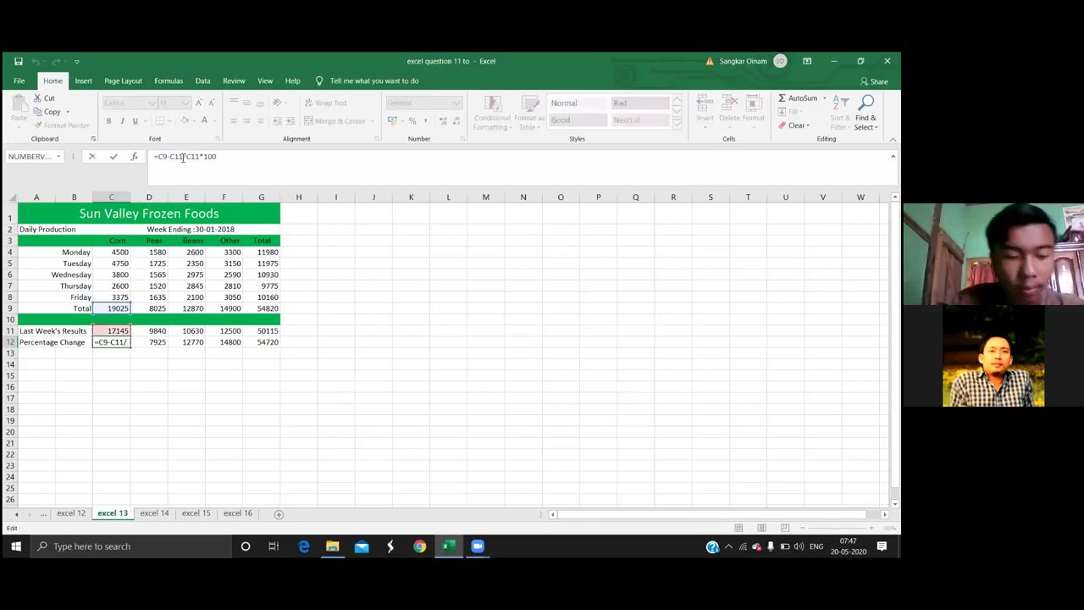
type(")")
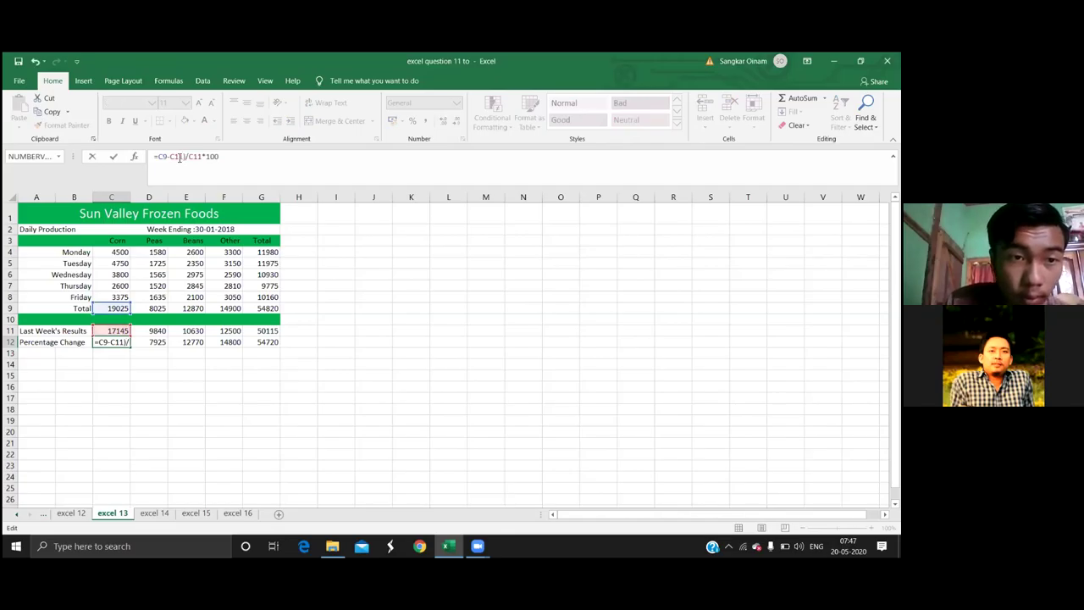
left_click(159, 156)
type("(")
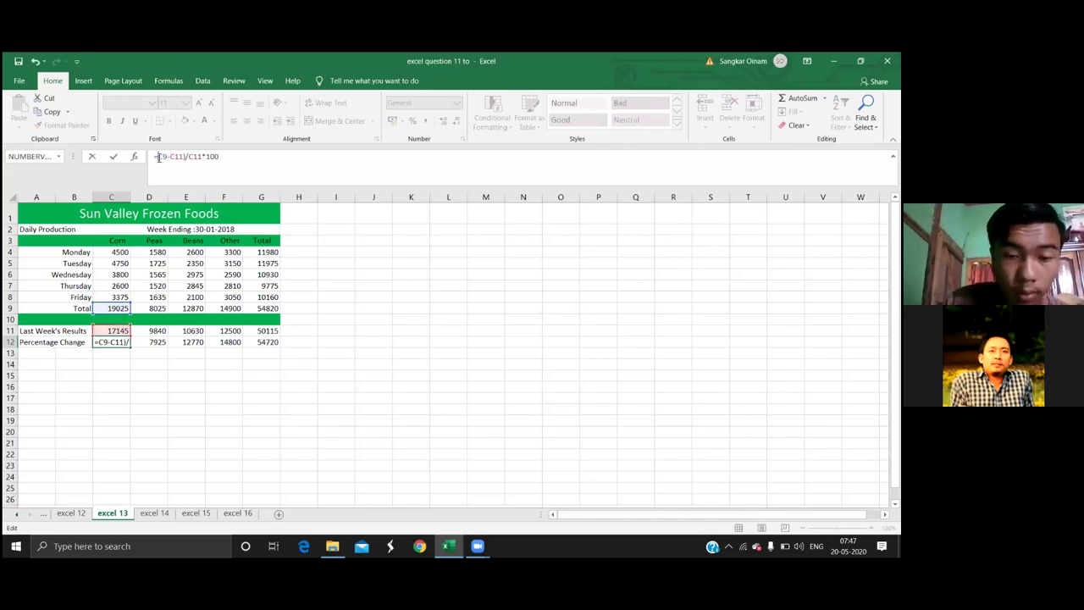
type("(")
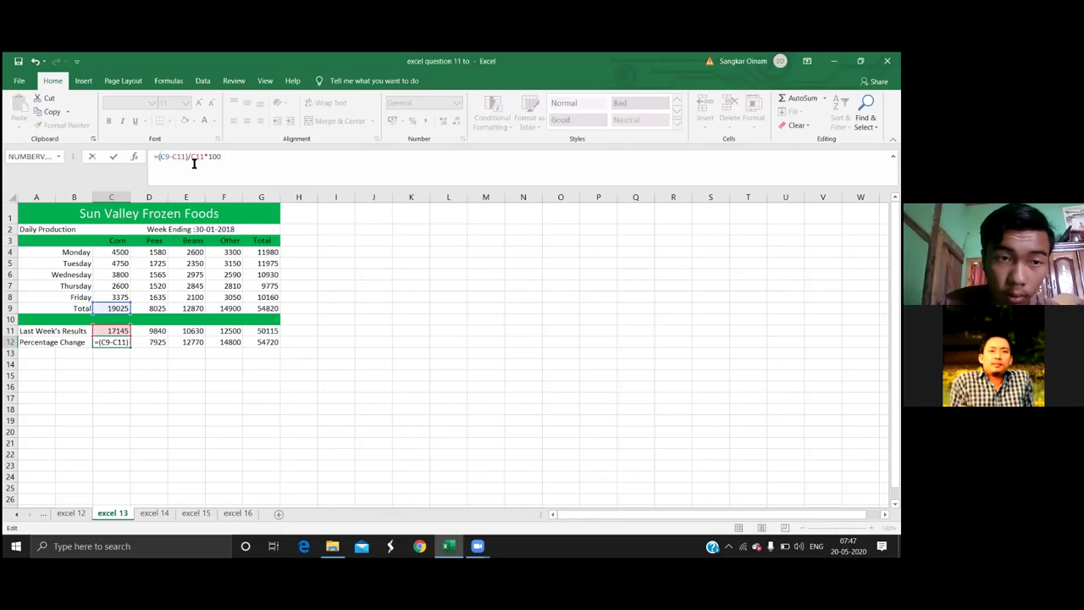
key("Return")
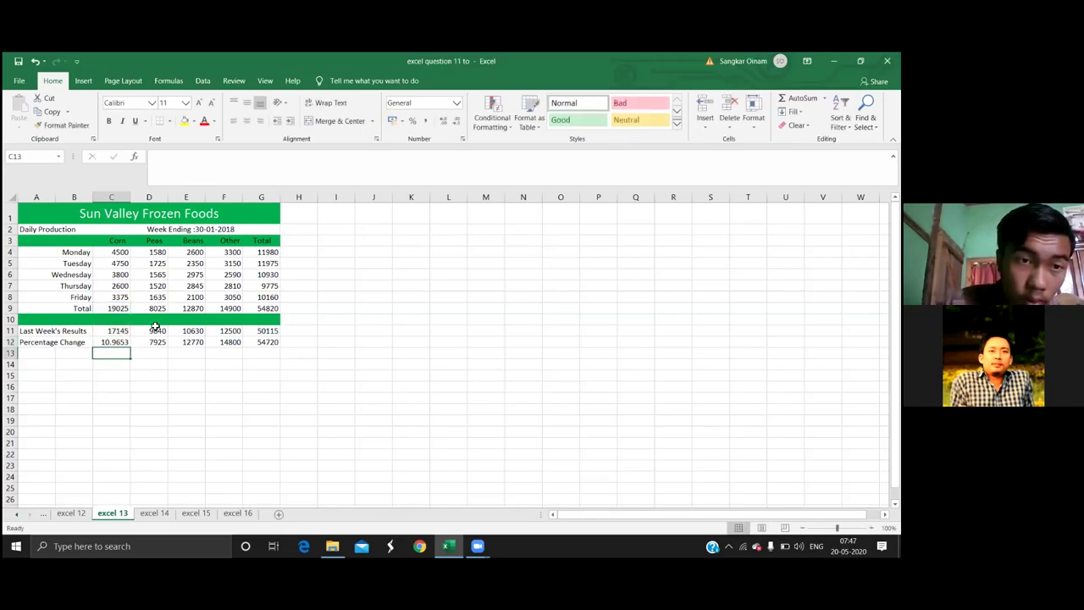
Fill the corrected percentage change formula from C12 across through G12
left_click(125, 343)
left_click_drag(130, 347, 282, 343)
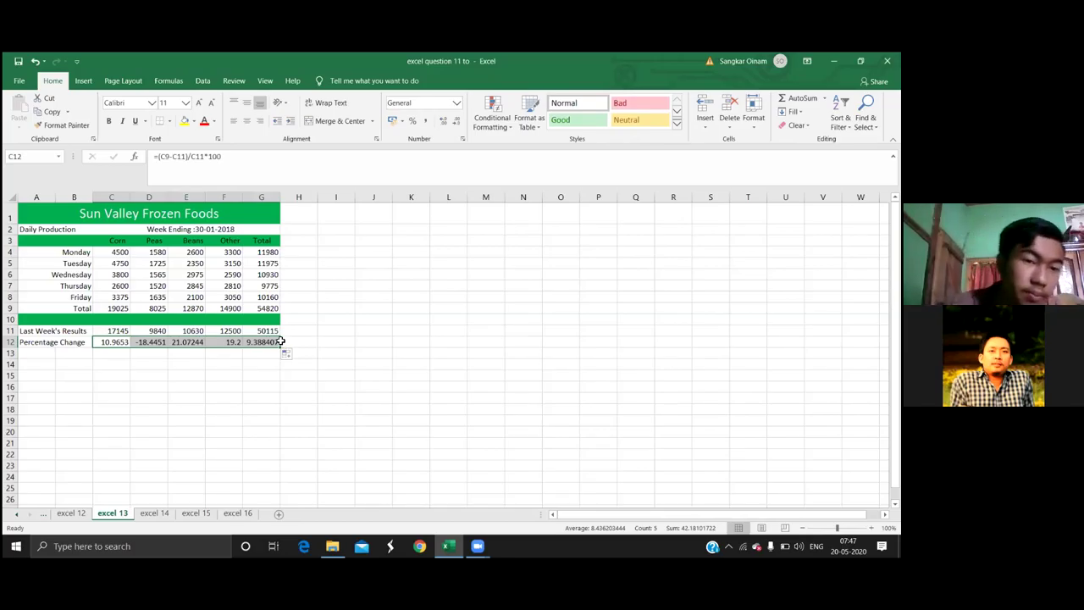
left_click(234, 373)
left_click(222, 365)
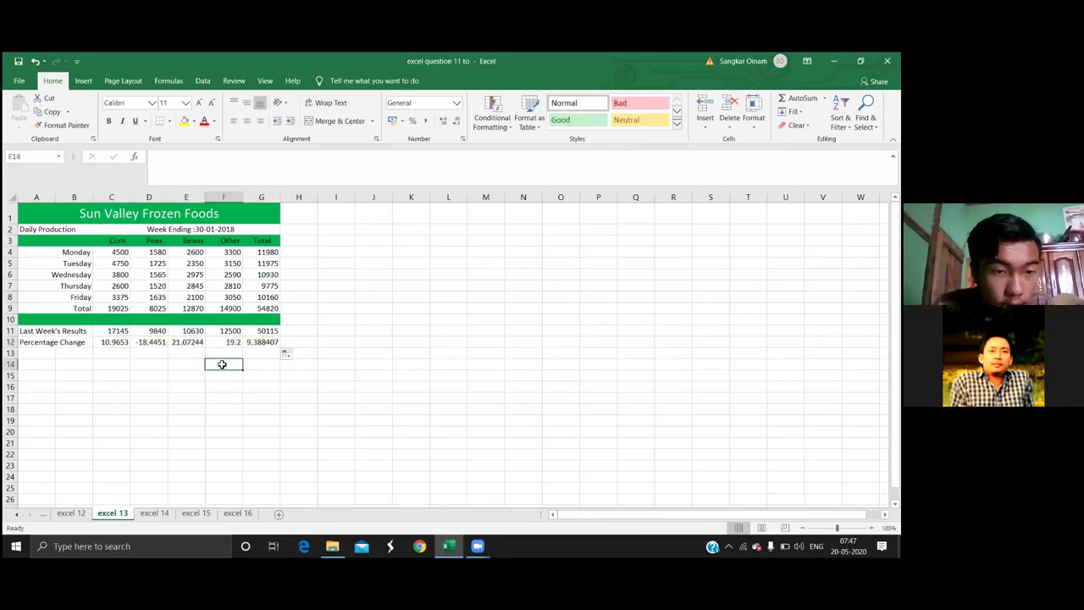
left_click(144, 363)
left_click(149, 341)
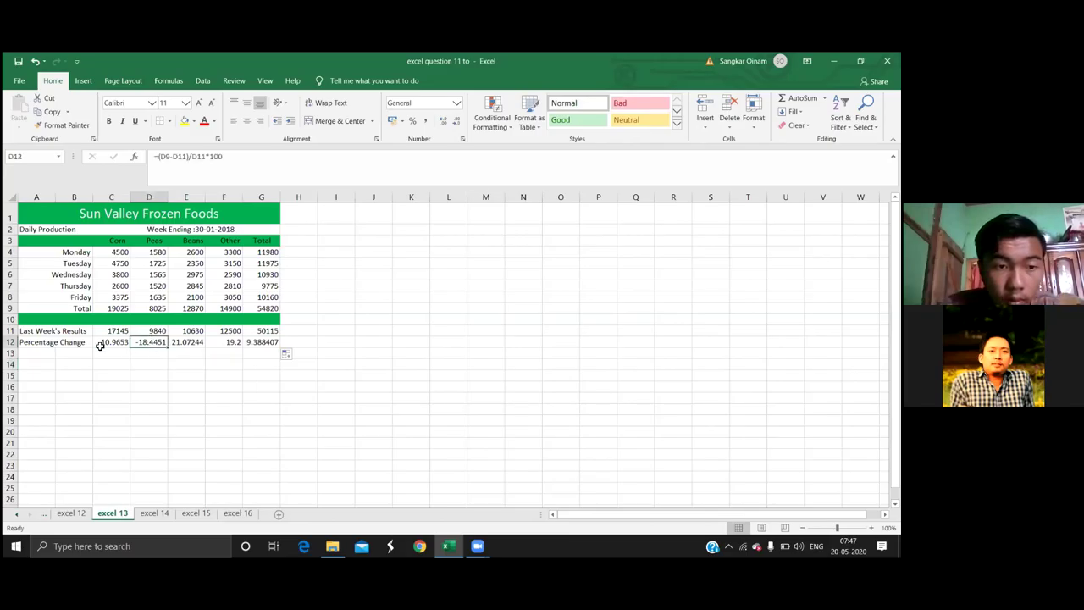
Show the Percentage Change values in C12:G12 with two decimal places
left_click_drag(97, 347, 264, 344)
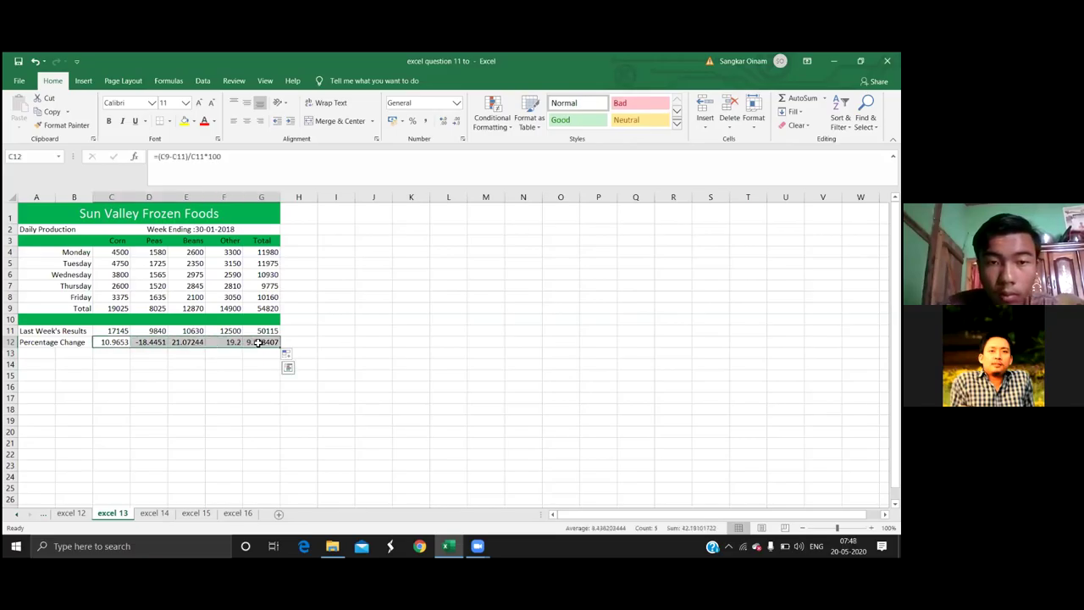
left_click(456, 122)
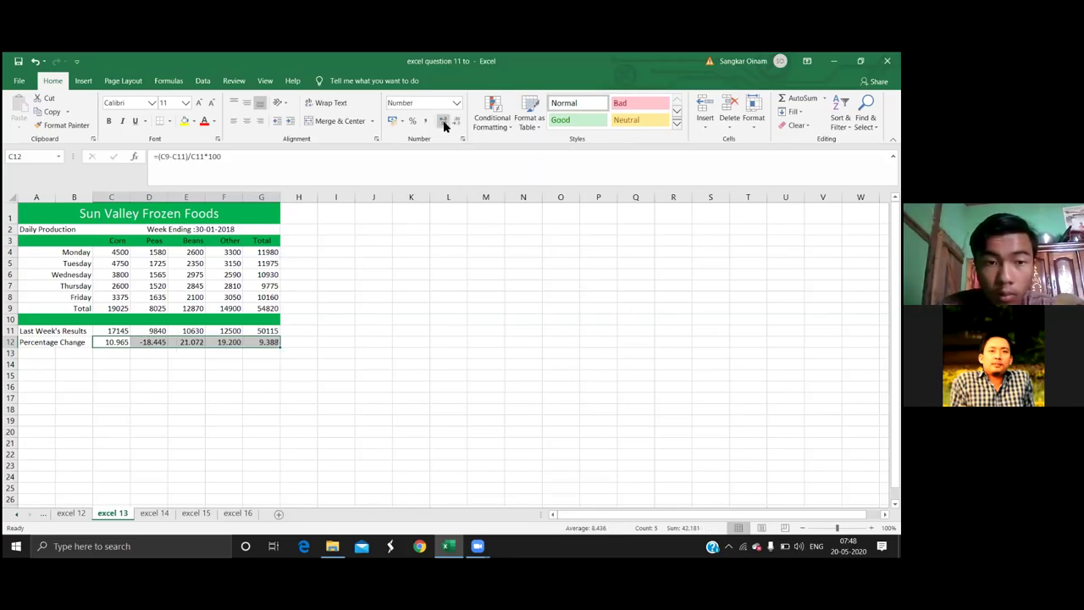
left_click(443, 123)
left_click(444, 123)
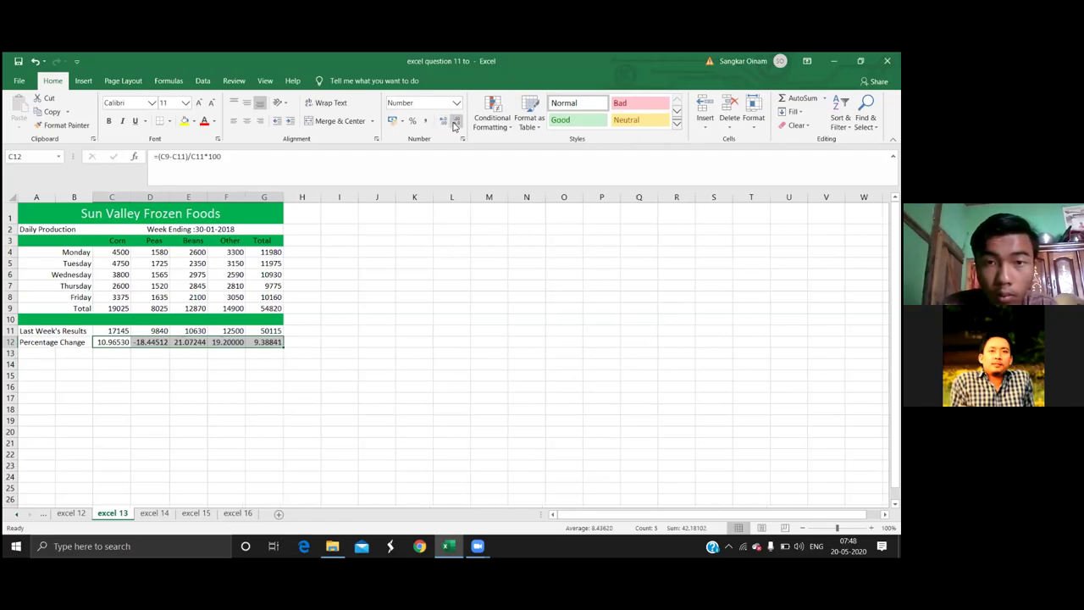
left_click(455, 124)
left_click(455, 124)
left_click(454, 124)
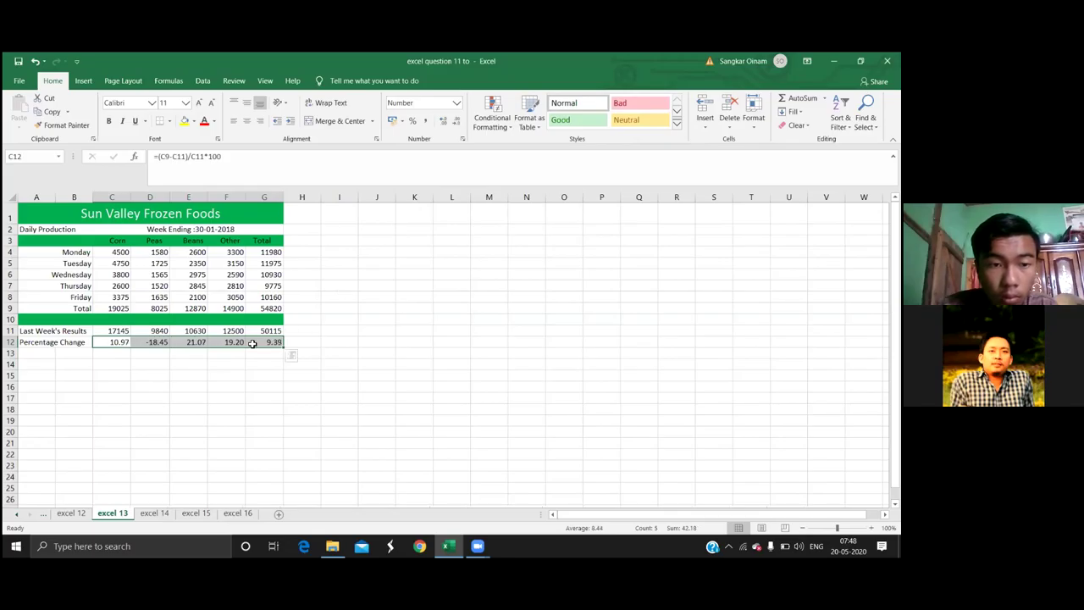
left_click(186, 357)
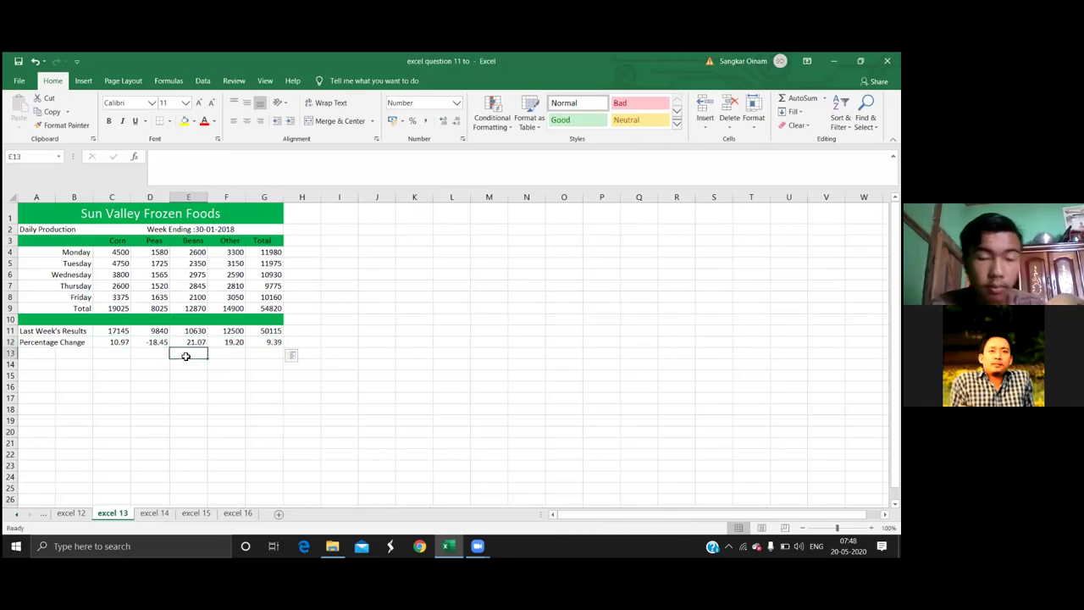
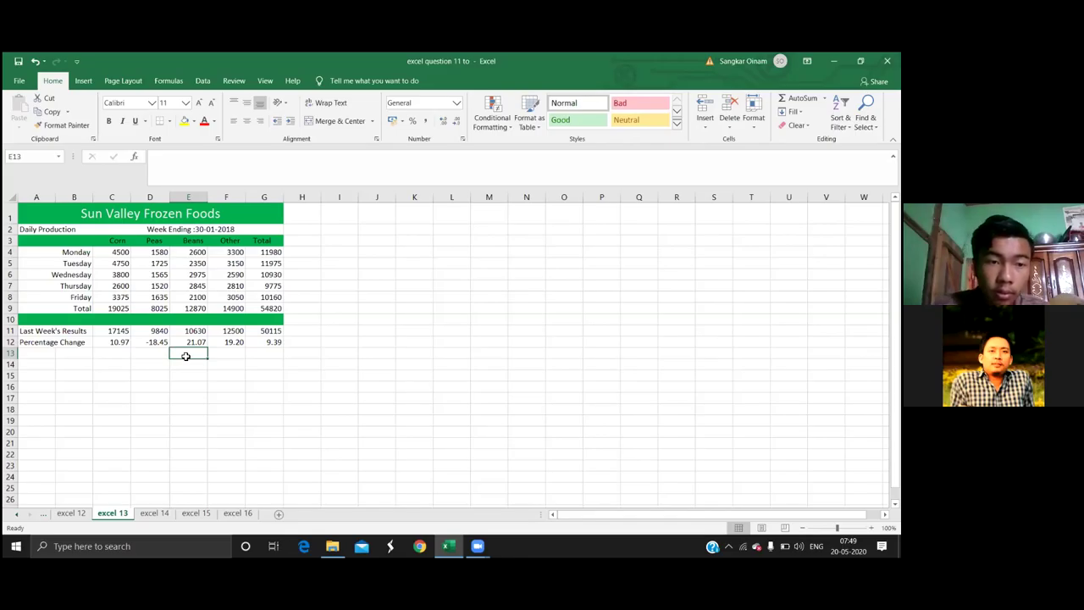
left_click(157, 343)
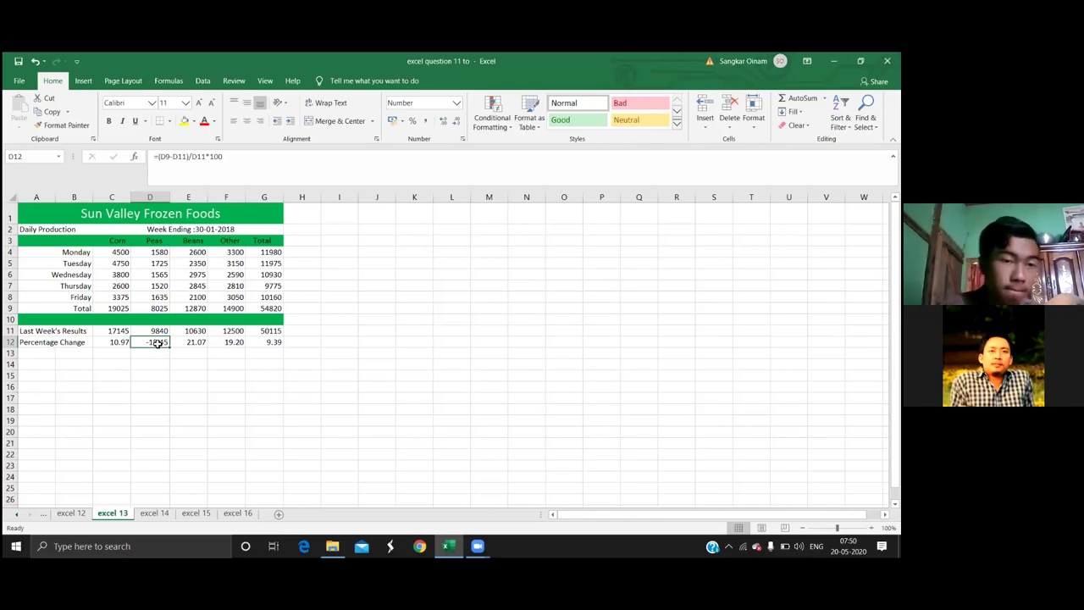
left_click(105, 343)
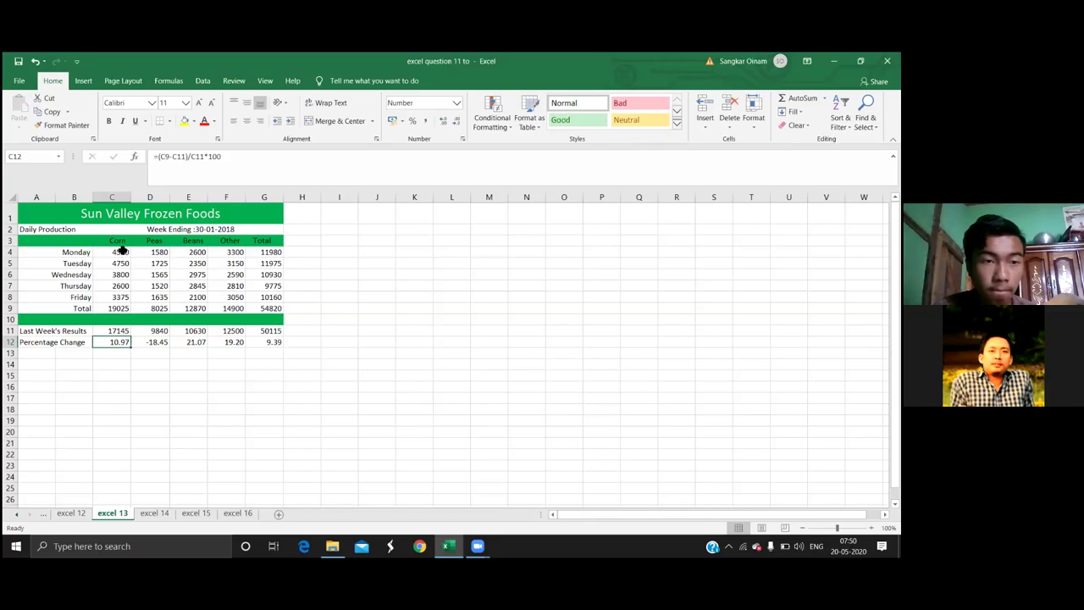
left_click(223, 156)
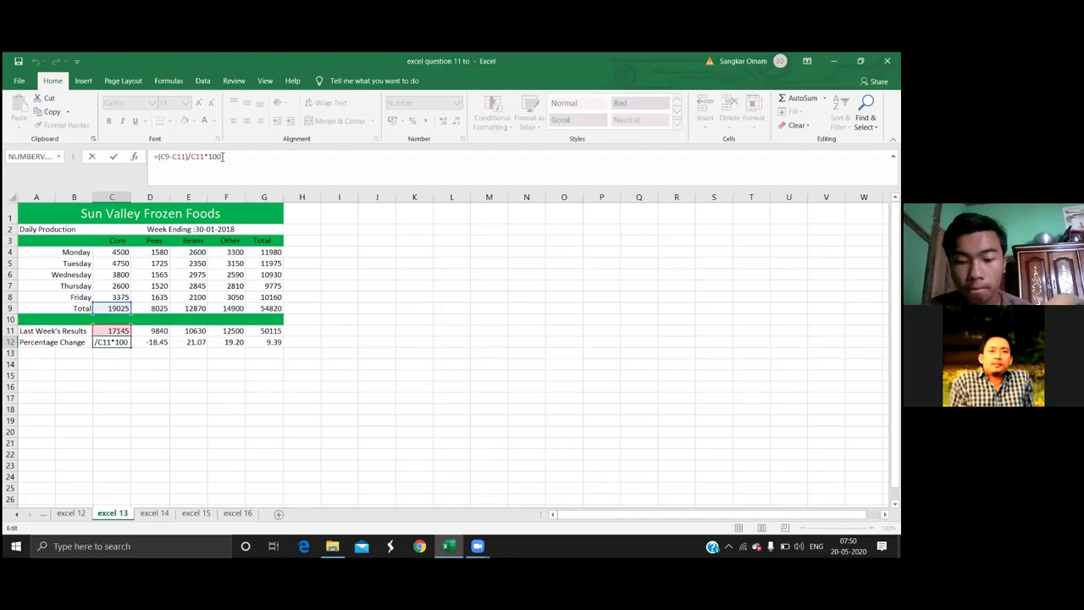
key("BackSpace")
key("BackSpace")
key("BackSpace")
key("BackSpace")
key("BackSpace")
key("BackSpace")
key("BackSpace")
key("BackSpace")
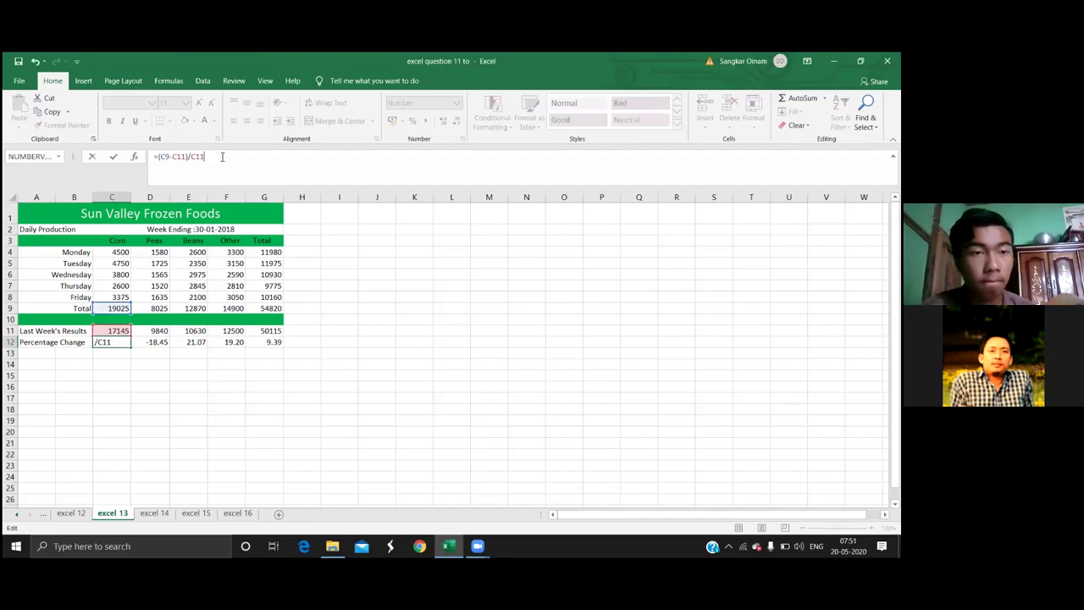
key("BackSpace")
key("BackSpace")
key("BackSpace")
key("BackSpace")
key("BackSpace")
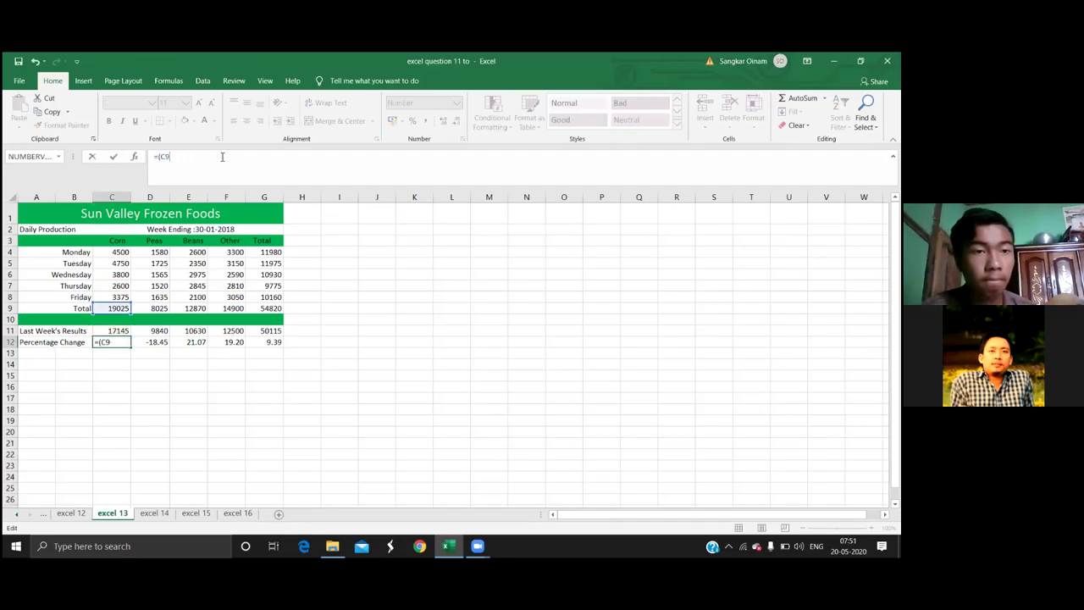
key("BackSpace")
key("BackSpace")
key("BackSpace")
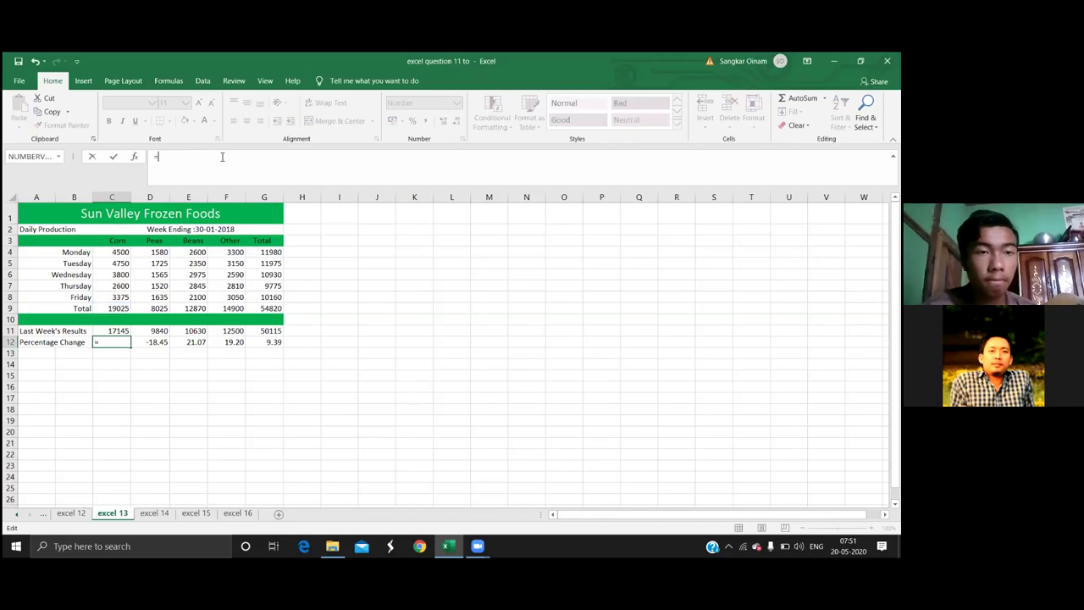
left_click(163, 341)
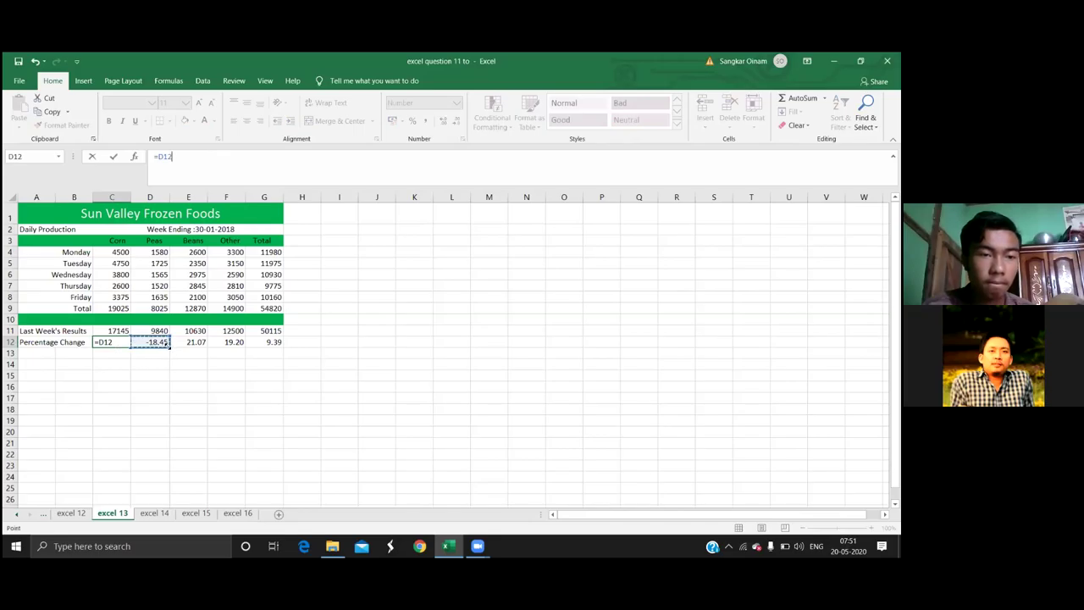
key("BackSpace")
key("BackSpace")
key("BackSpace")
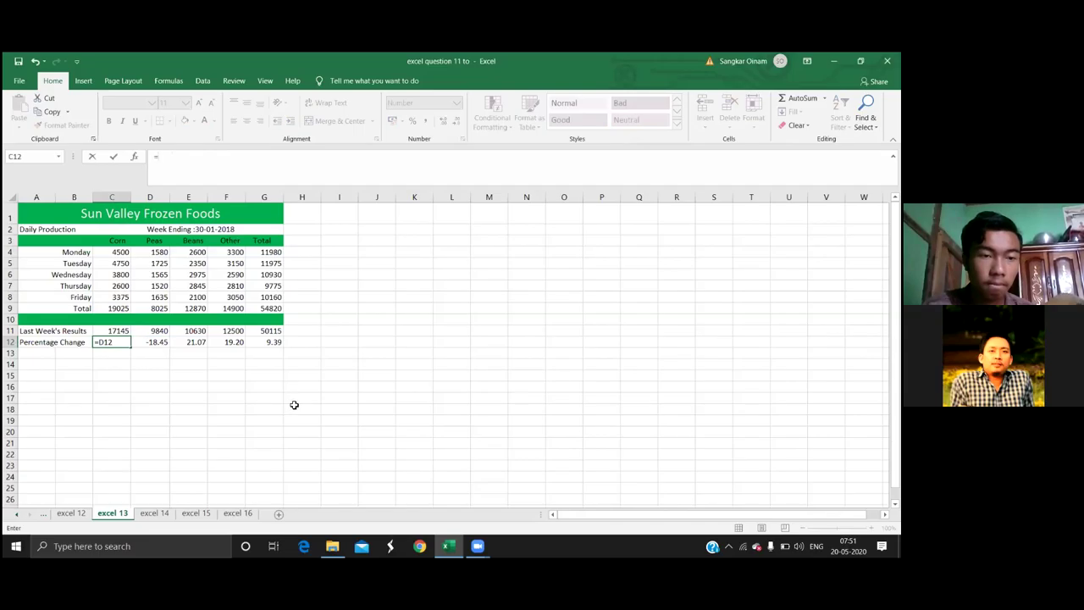
left_click(320, 392)
key("BackSpace")
key("BackSpace")
key("BackSpace")
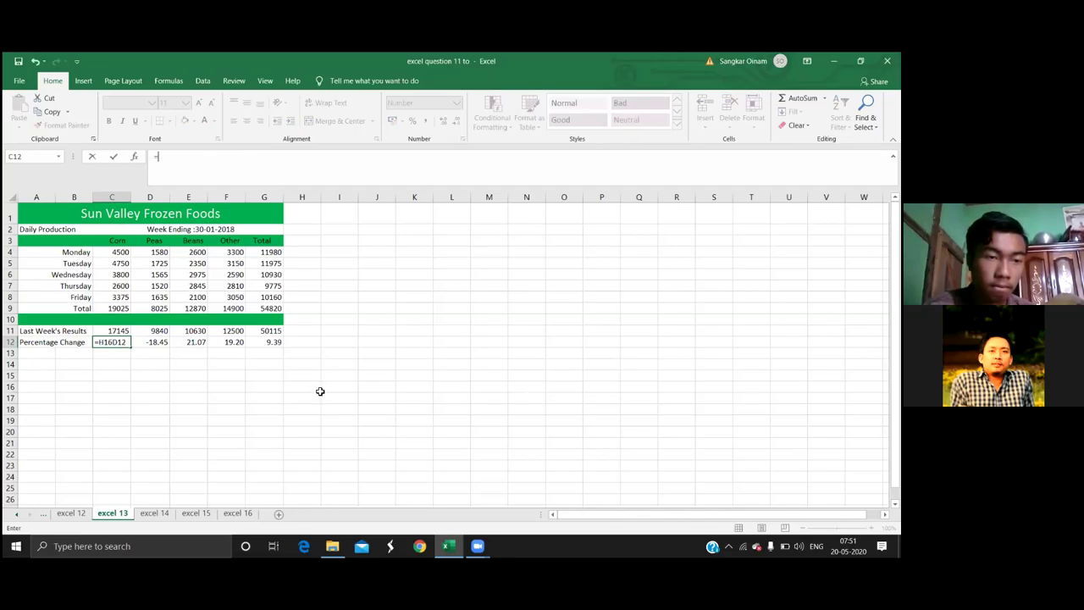
left_click(319, 390)
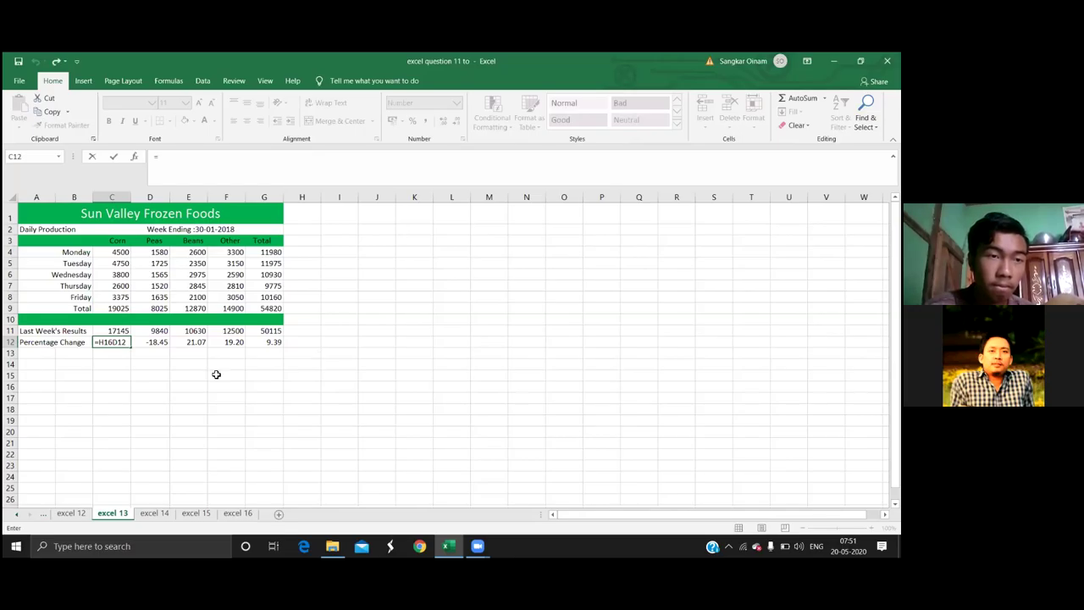
left_click(144, 392)
key("BackSpace")
key("BackSpace")
key("BackSpace")
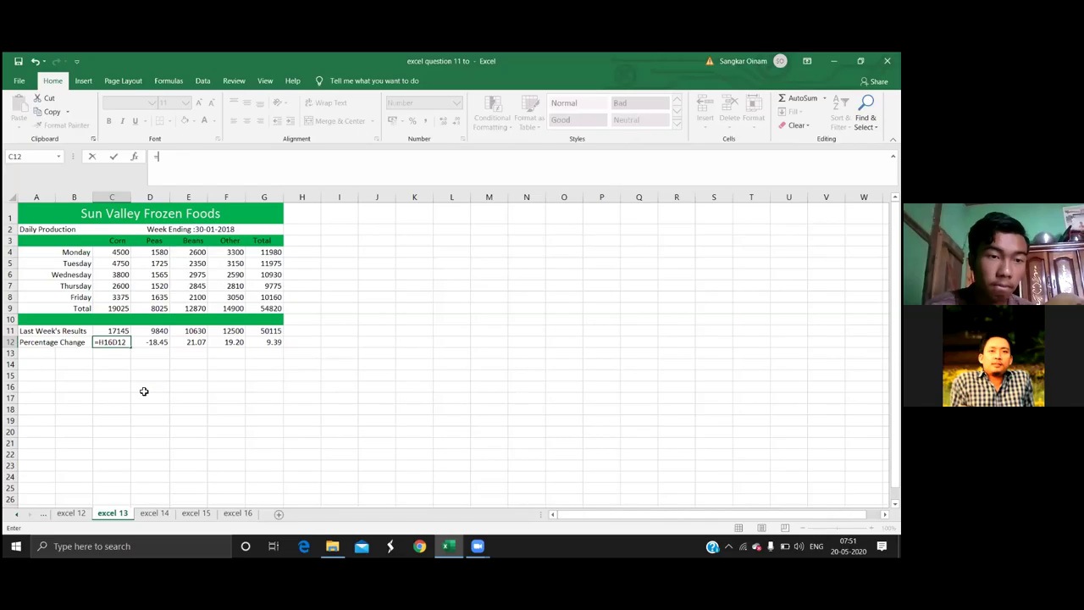
left_click(144, 392)
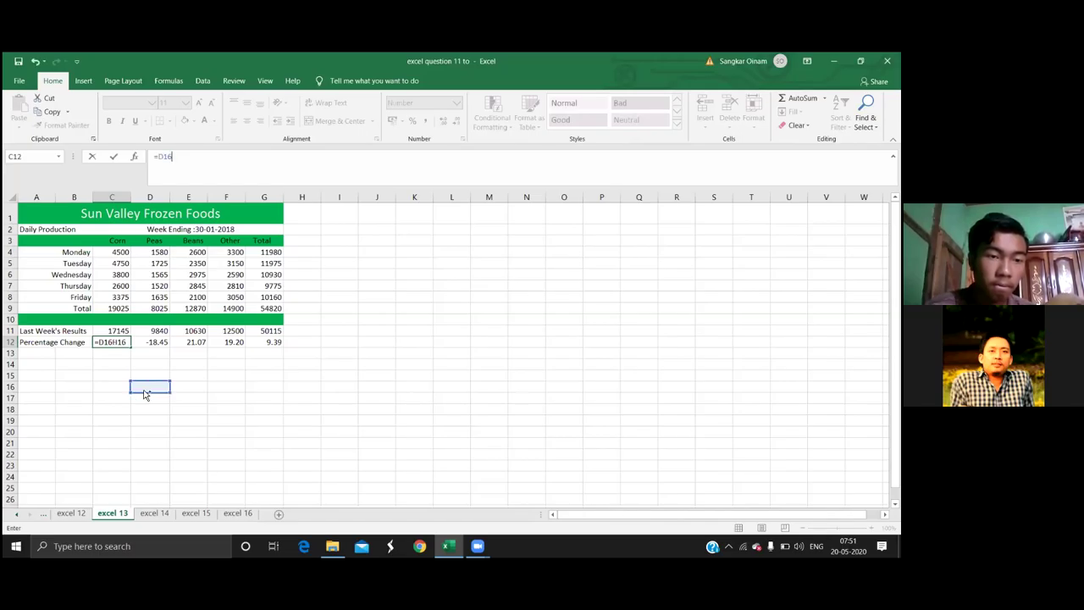
key("ctrl+z")
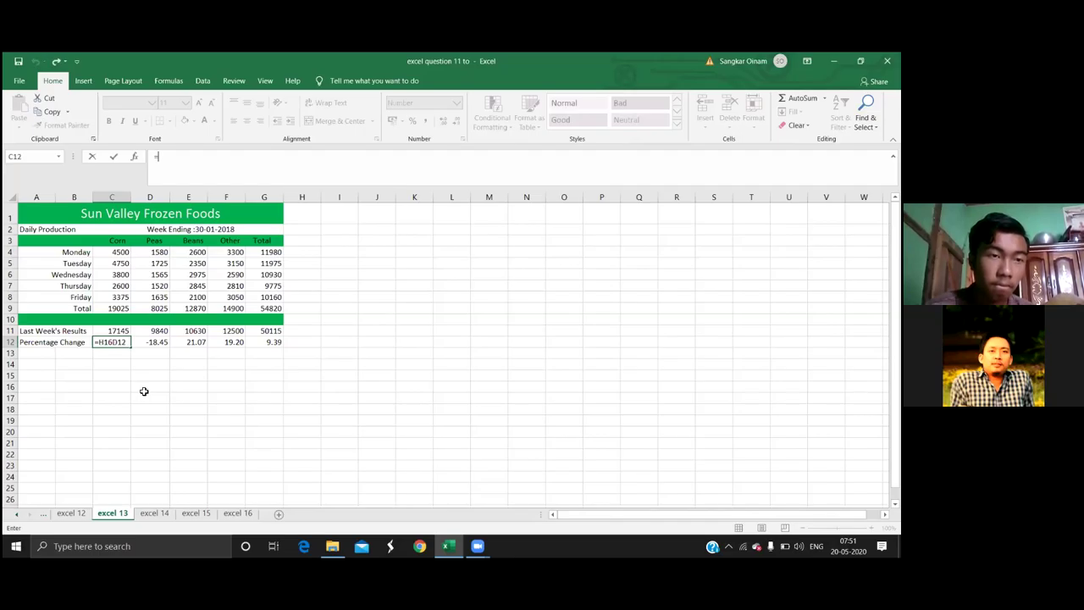
left_click(161, 344)
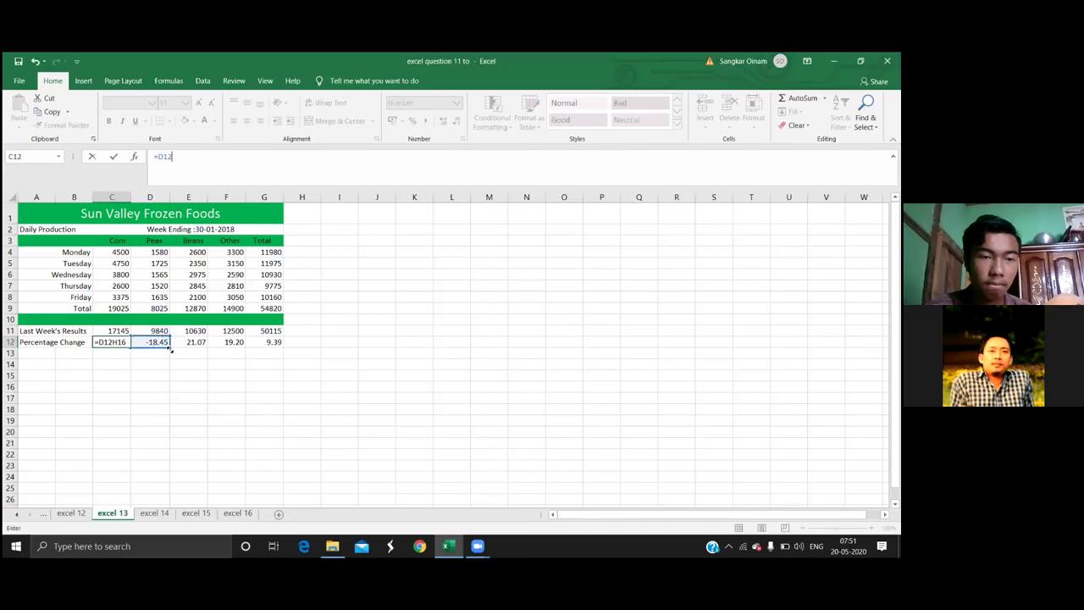
Restore the percentage change formula in C12 by filling it back from D12
left_click(154, 341)
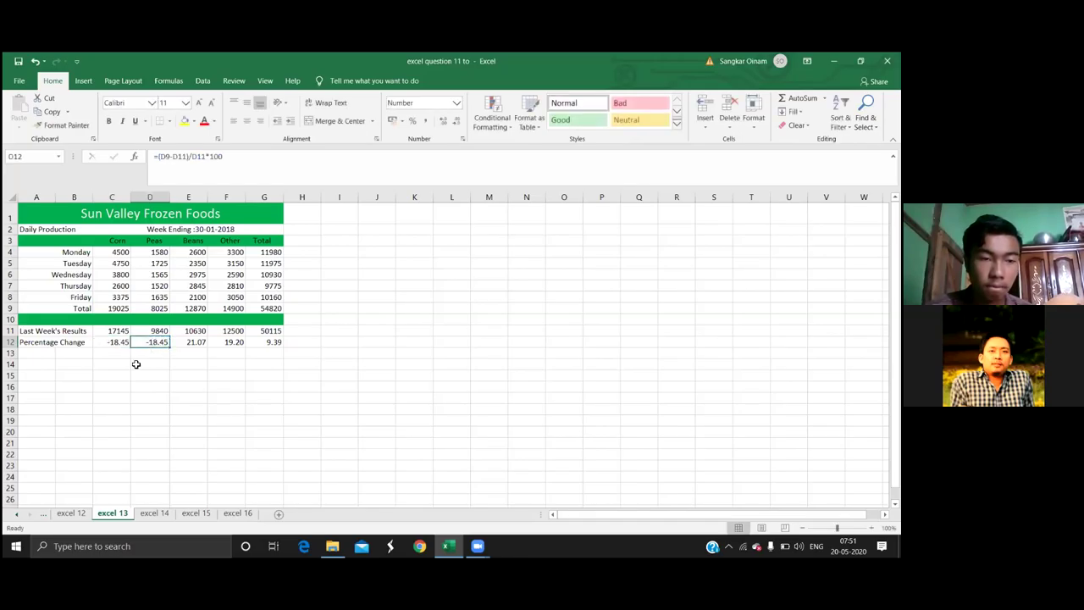
left_click_drag(169, 348, 93, 351)
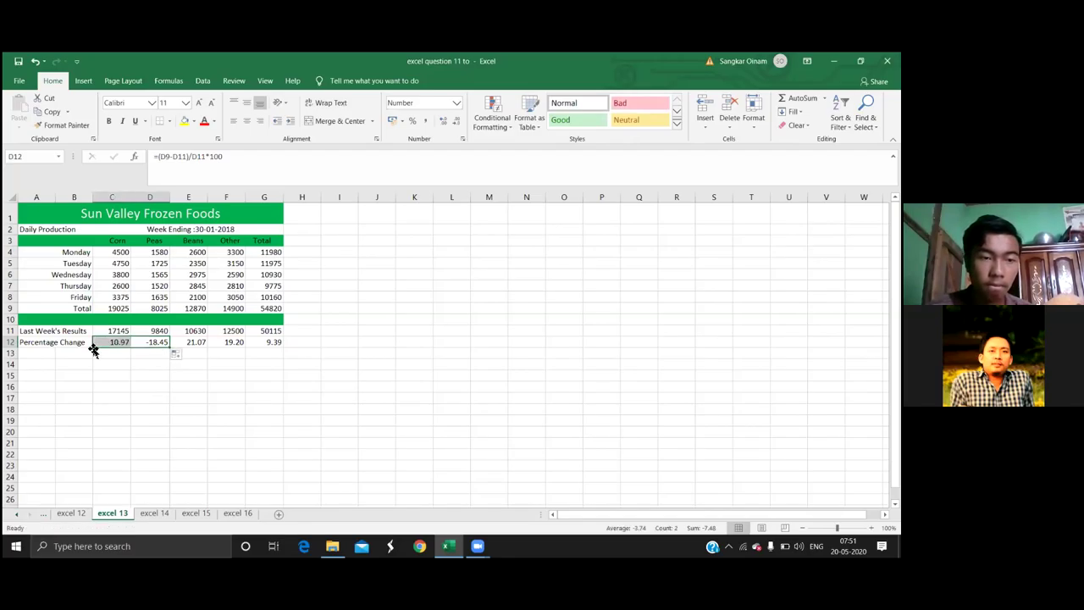
left_click(107, 373)
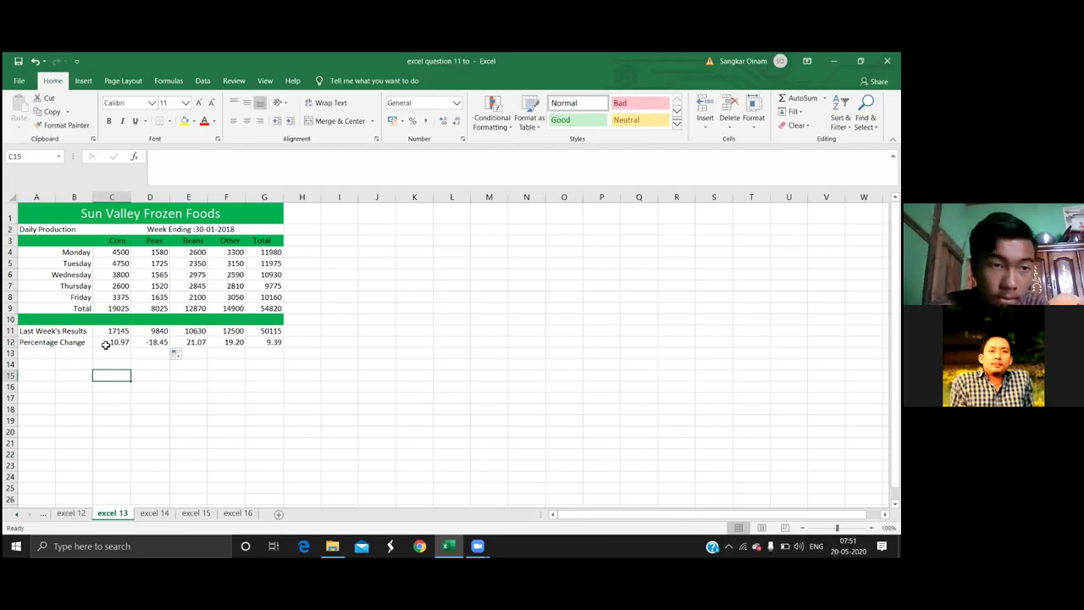
Insert the ABS function before the parenthesized subtraction in the C12 percentage change formula
left_click(123, 341)
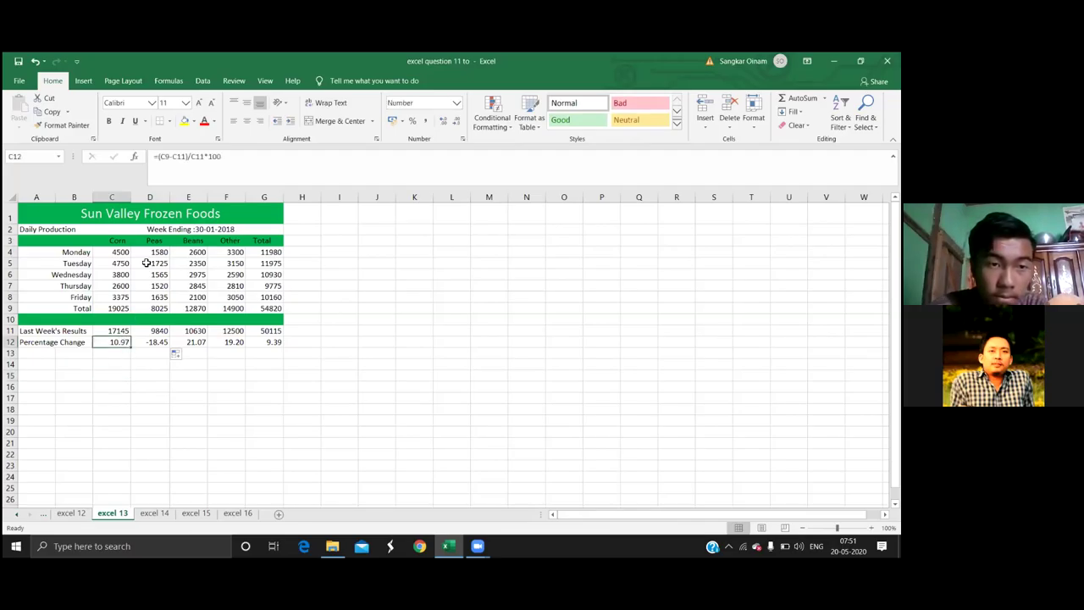
left_click(156, 158)
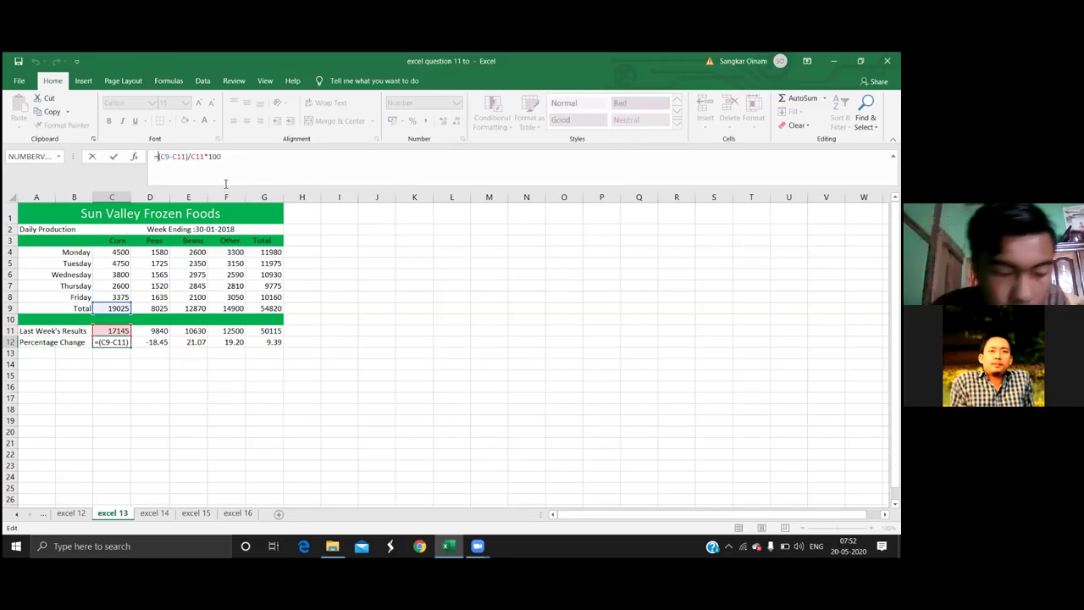
type("abs")
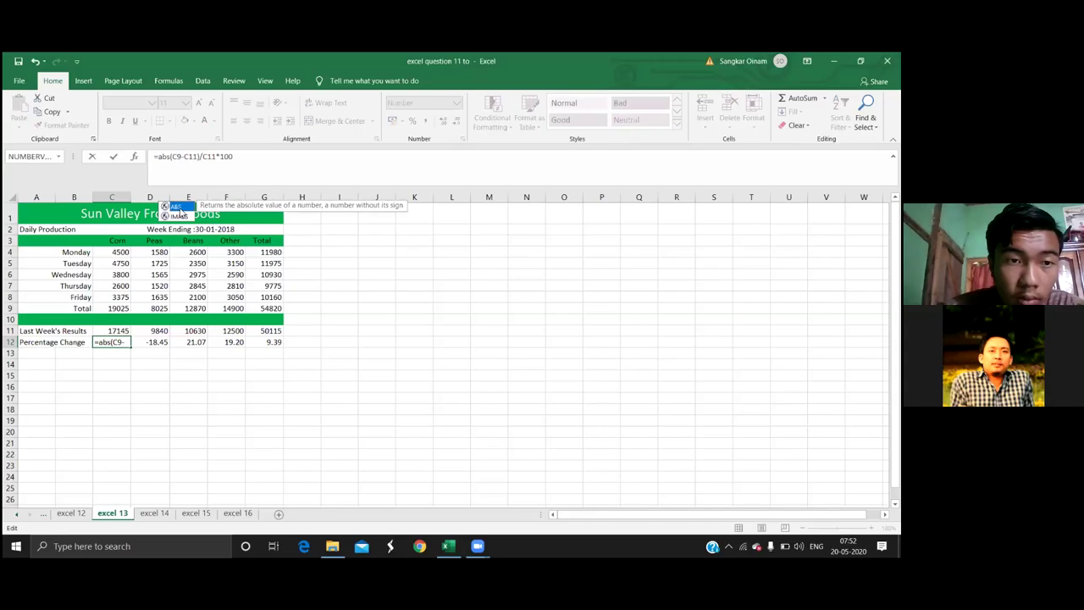
double_click(185, 208)
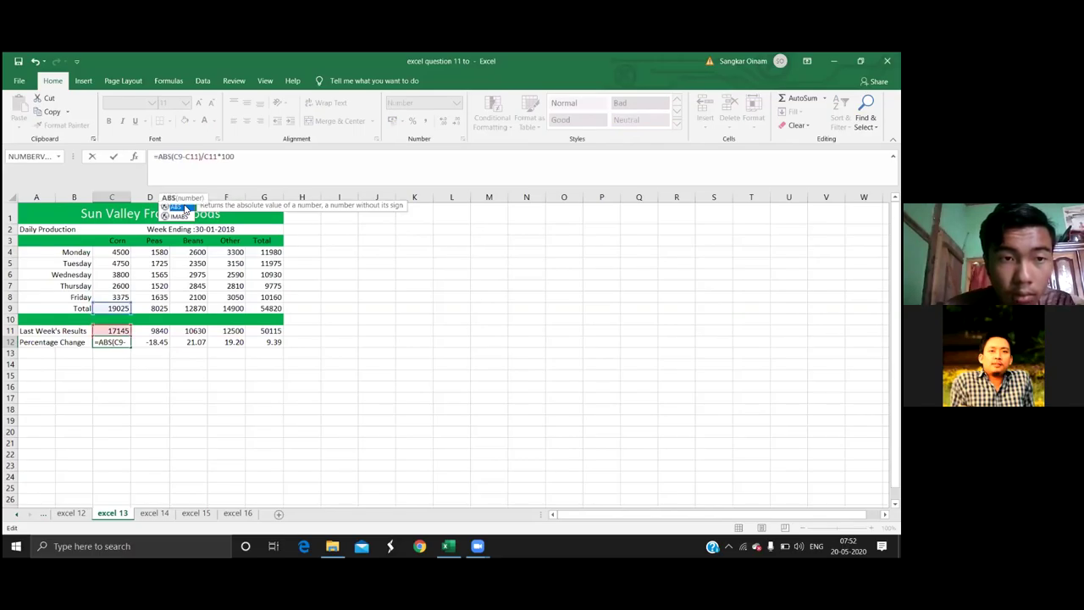
left_click(178, 165)
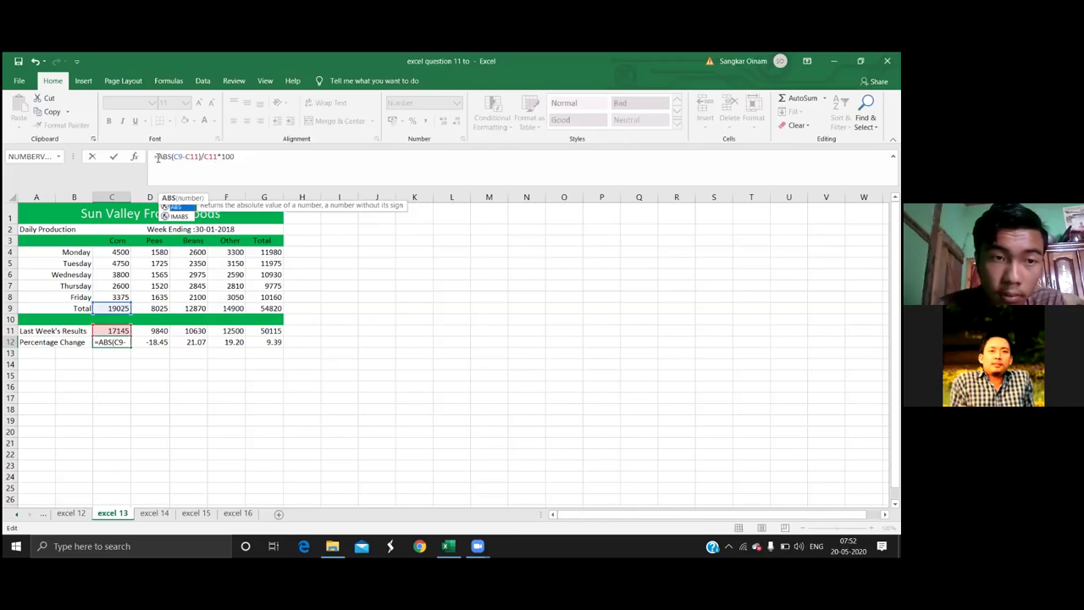
Enclose the whole C12 calculation in the ABS function so the formula reads =ABS((C9-C11)/C11*100)
left_click(156, 158)
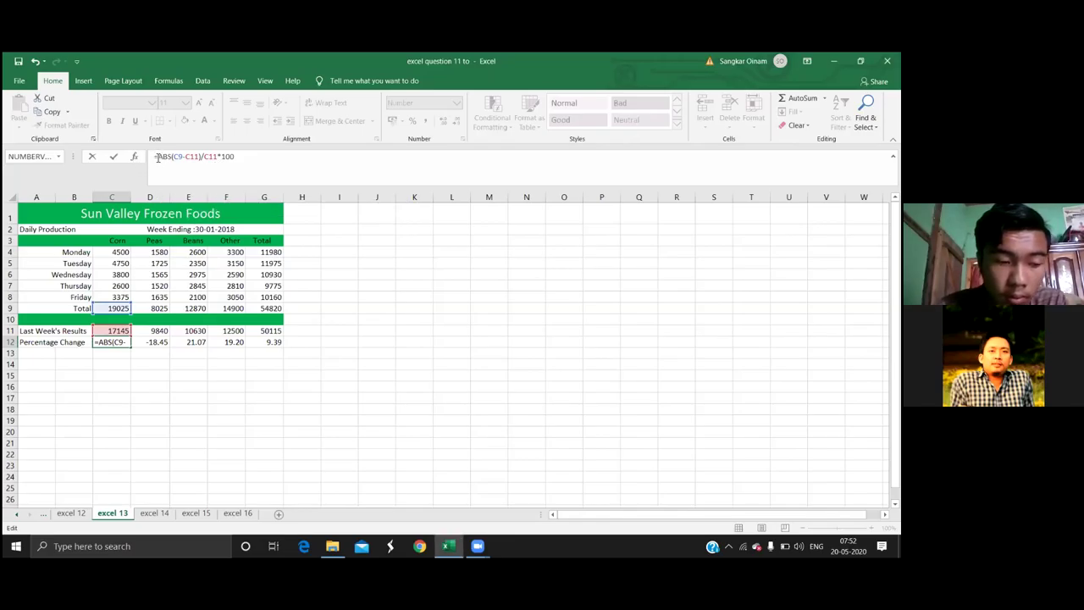
type("9")
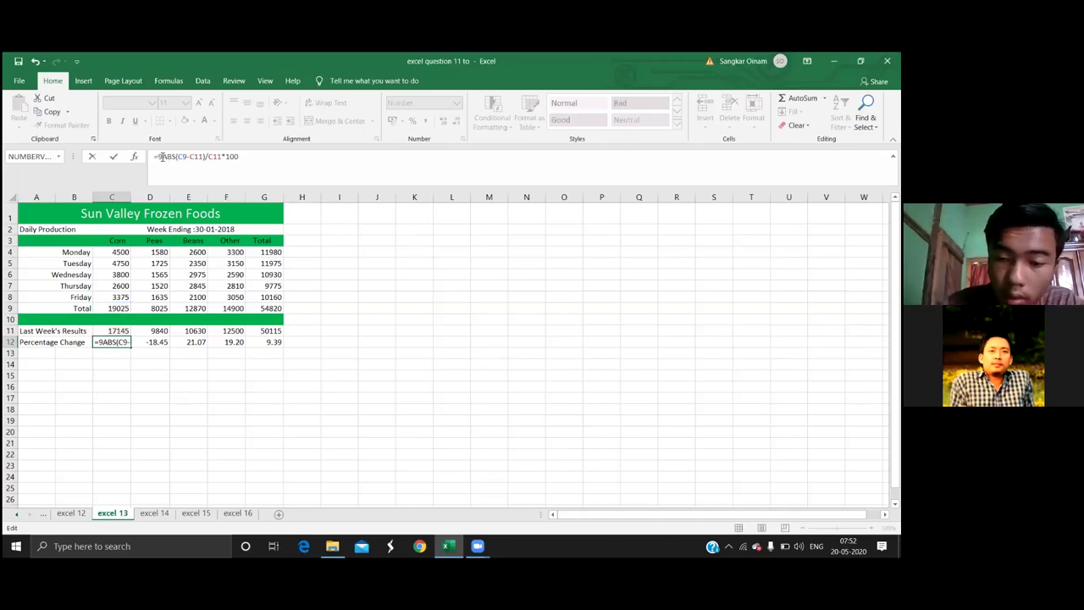
key("BackSpace")
type("(")
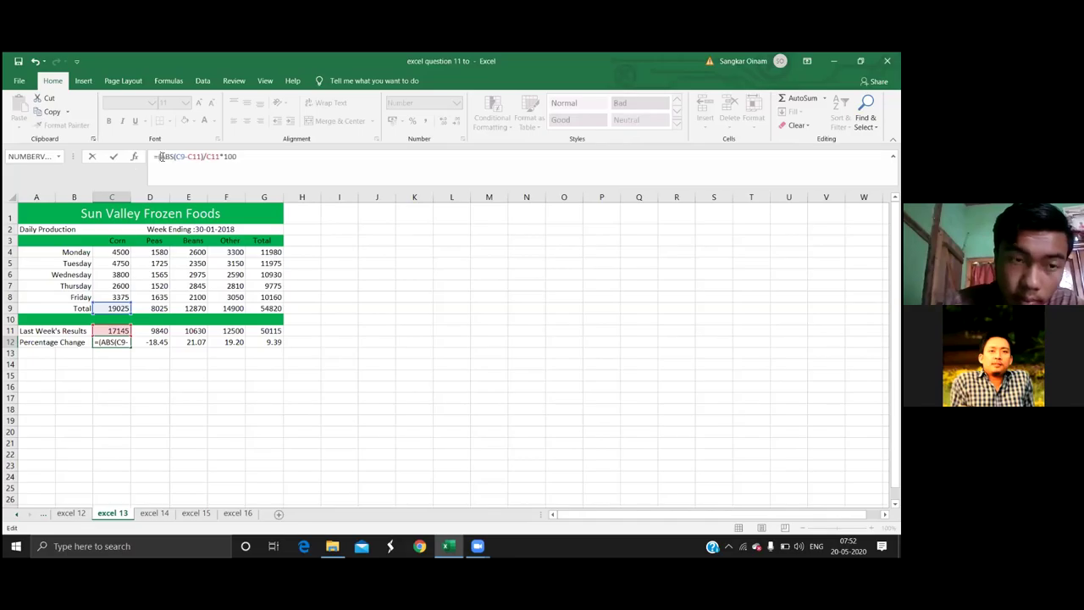
left_click(238, 157)
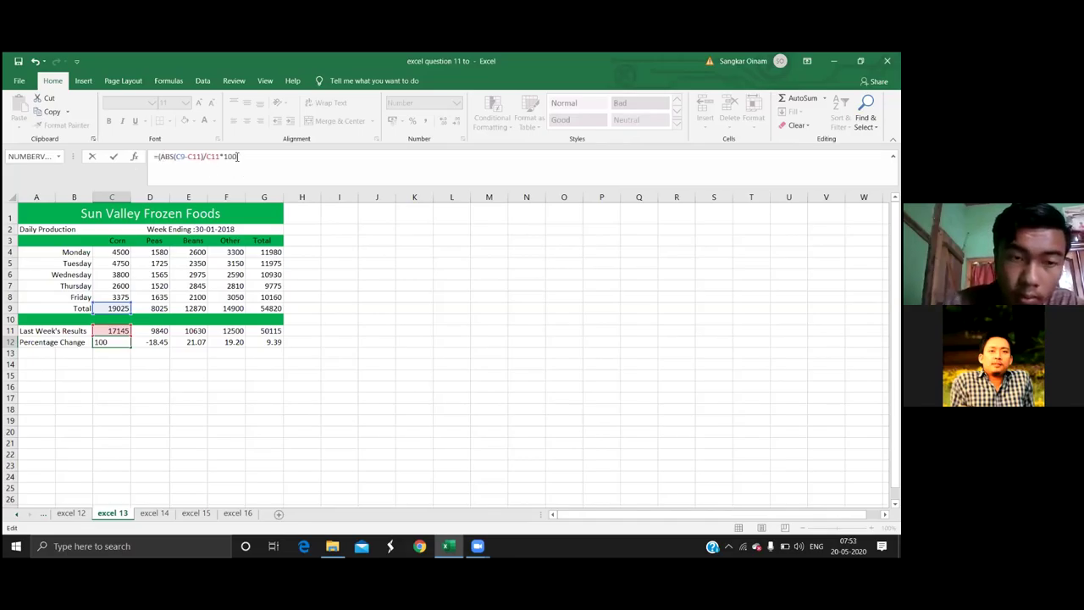
type(")")
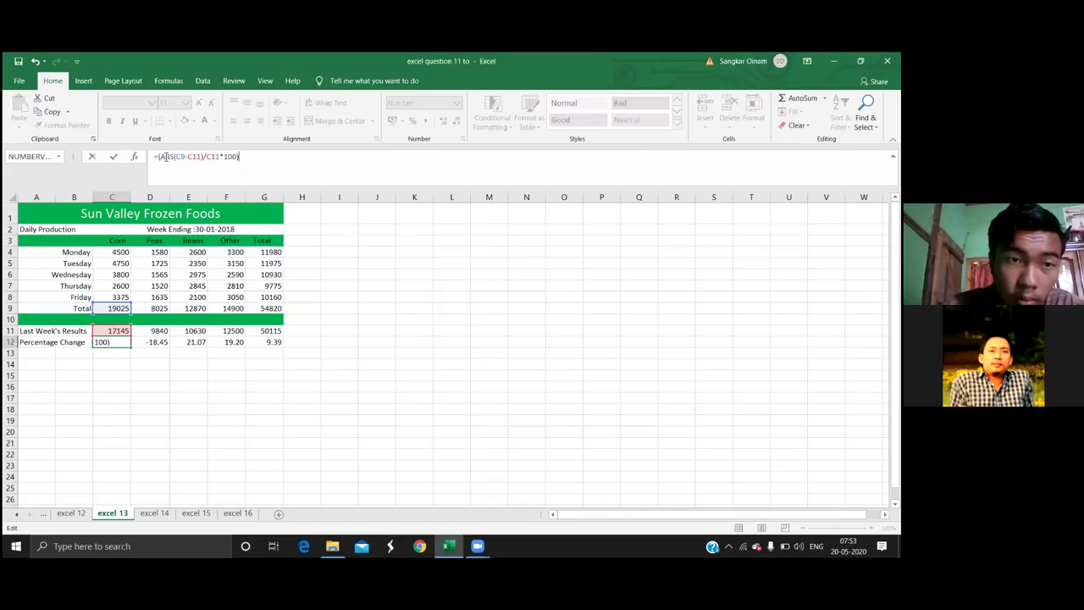
left_click(161, 157)
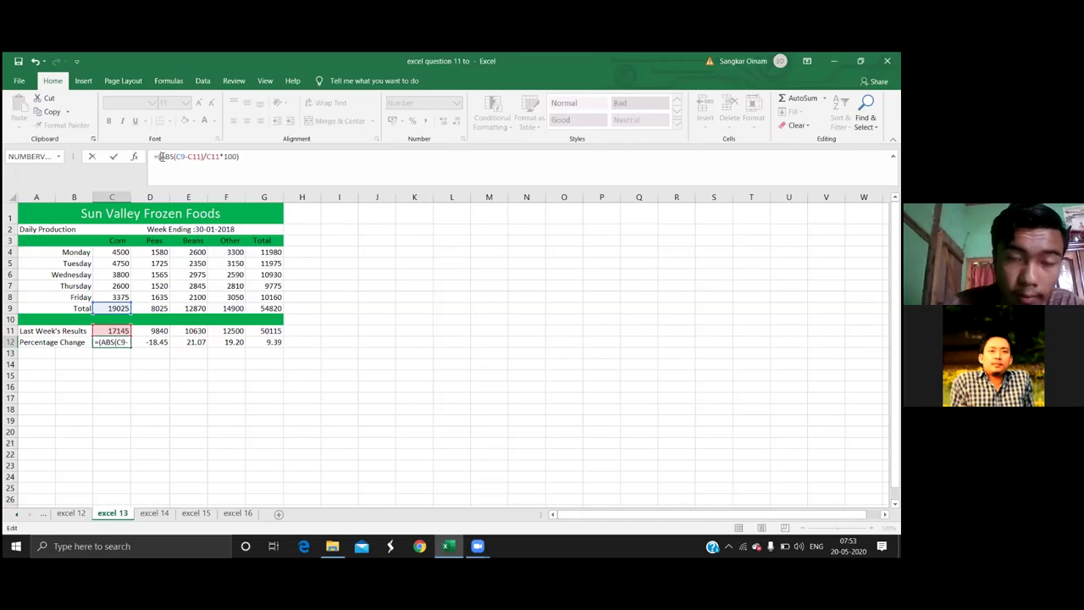
key("BackSpace")
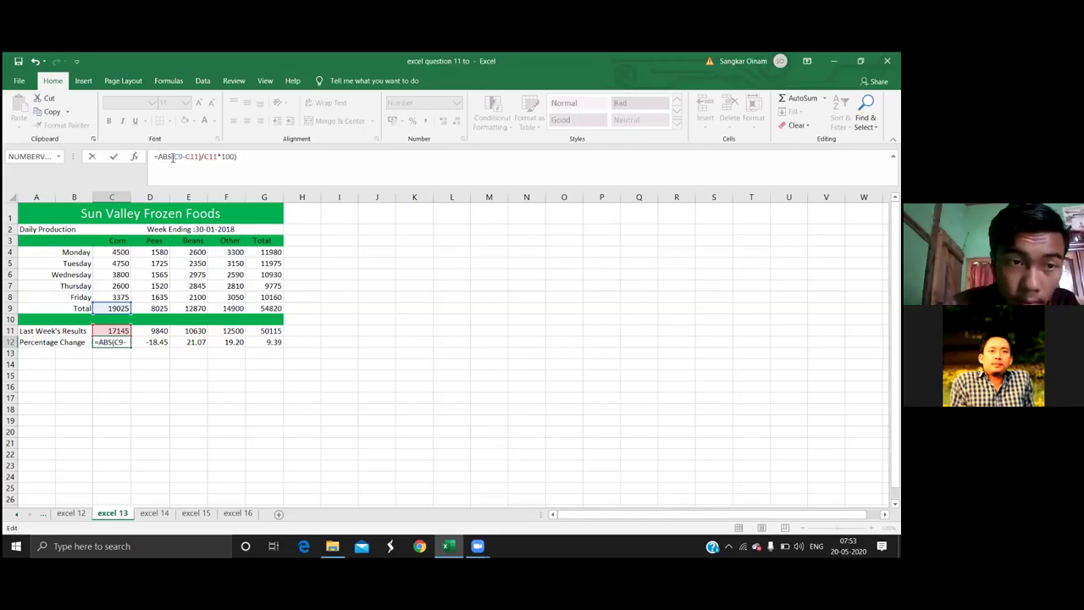
left_click(172, 157)
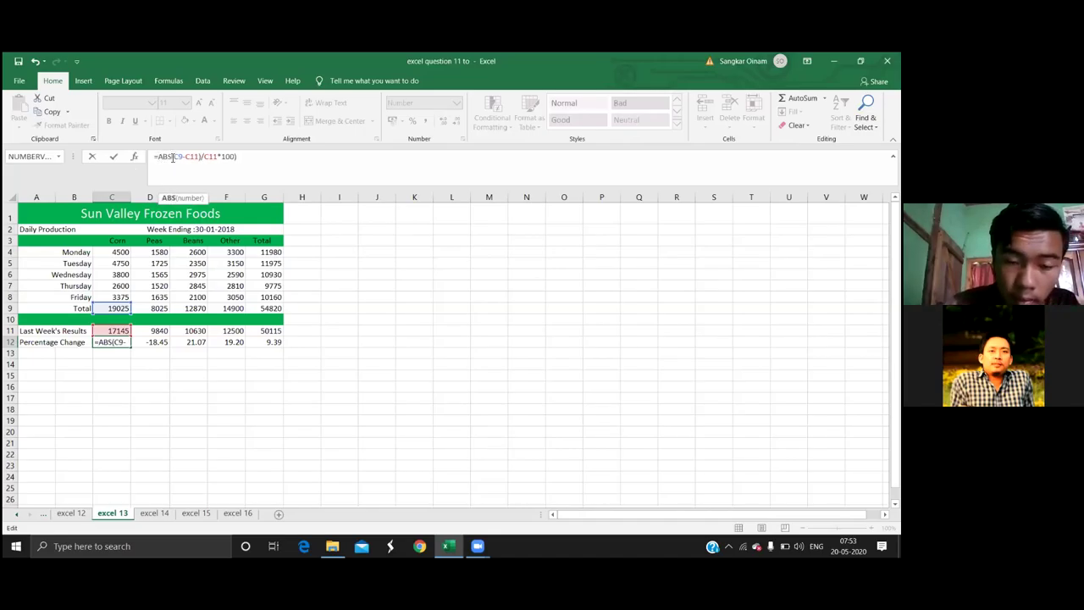
type("(")
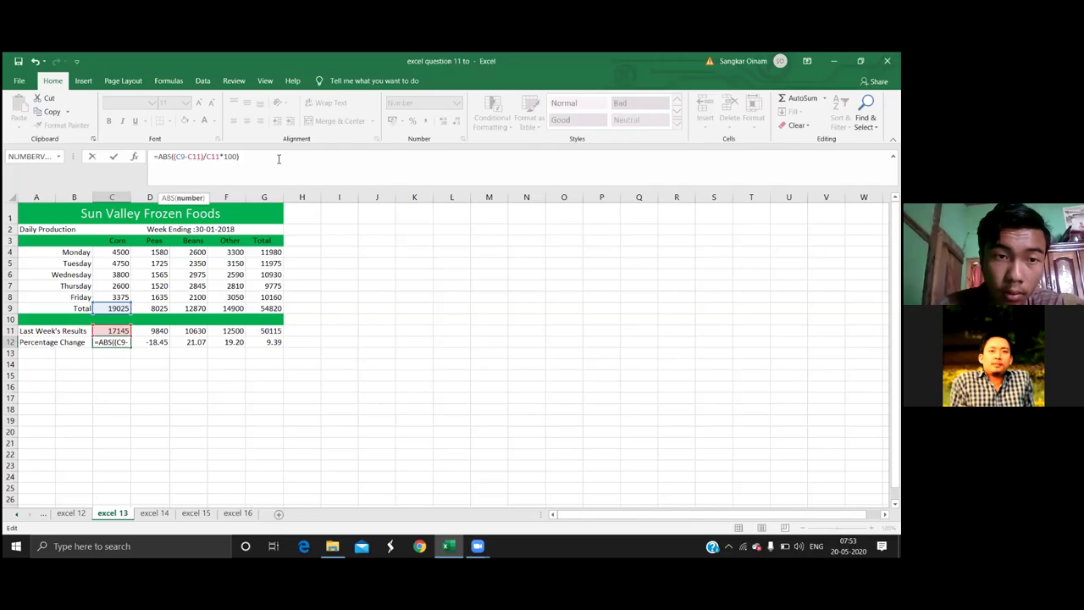
left_click(206, 161)
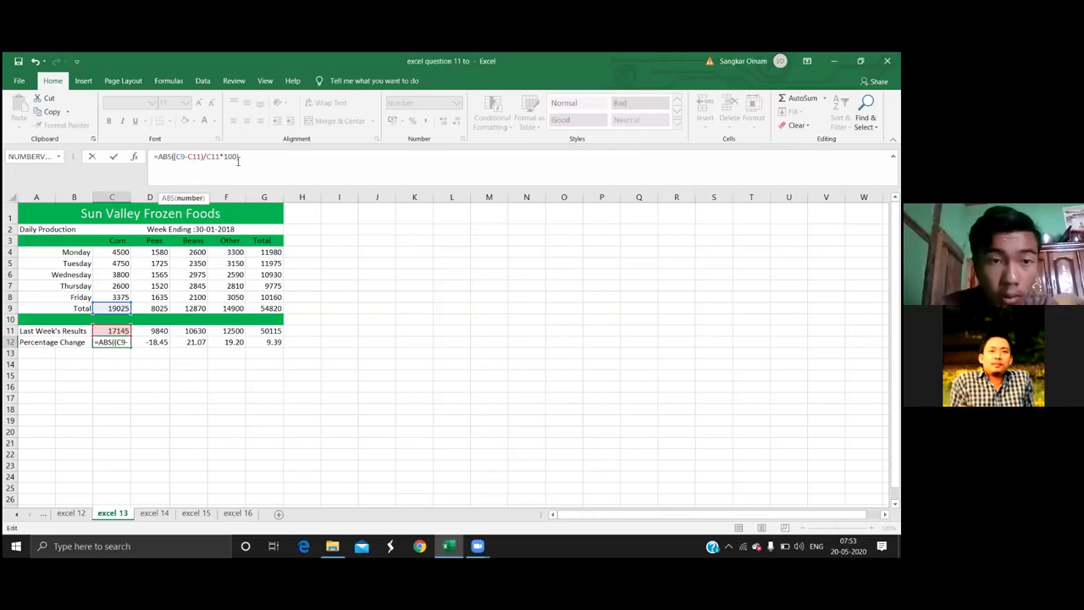
left_click(203, 161)
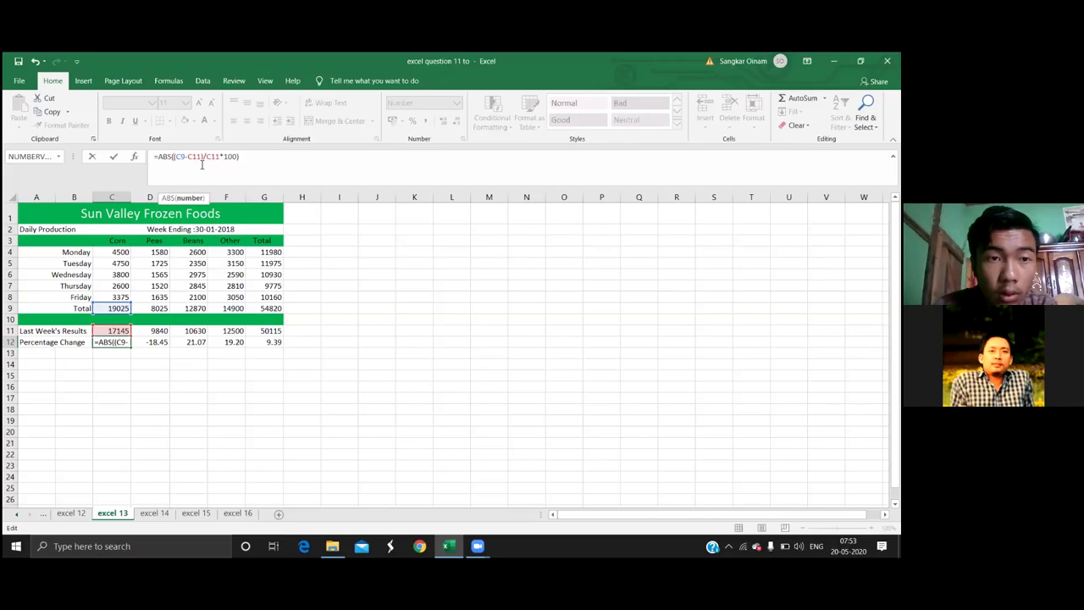
key("Return")
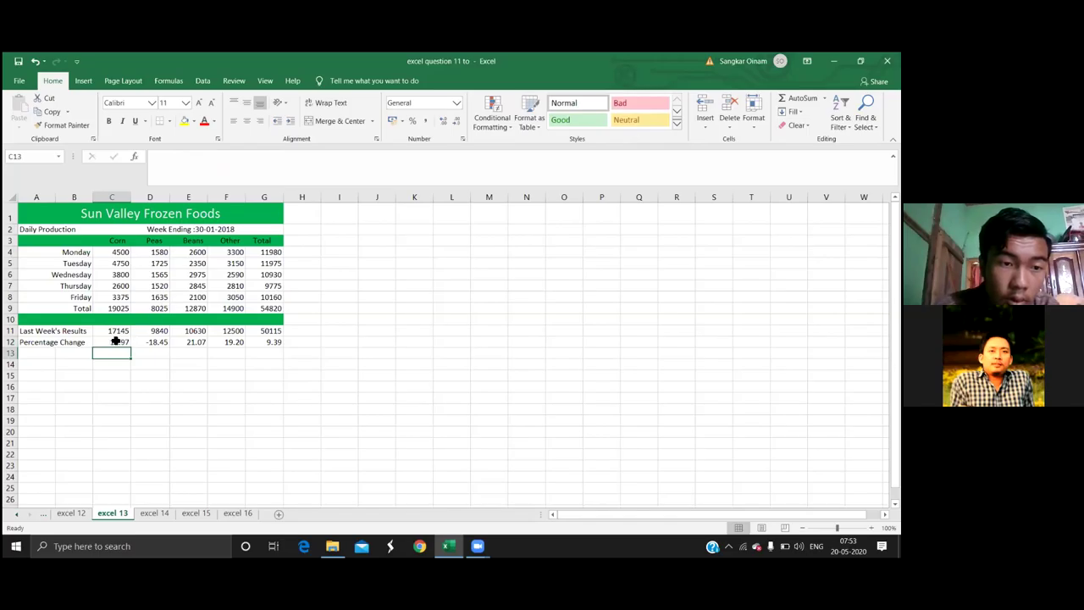
Fill the absolute percentage change formula from C12 across through G12
left_click(123, 342)
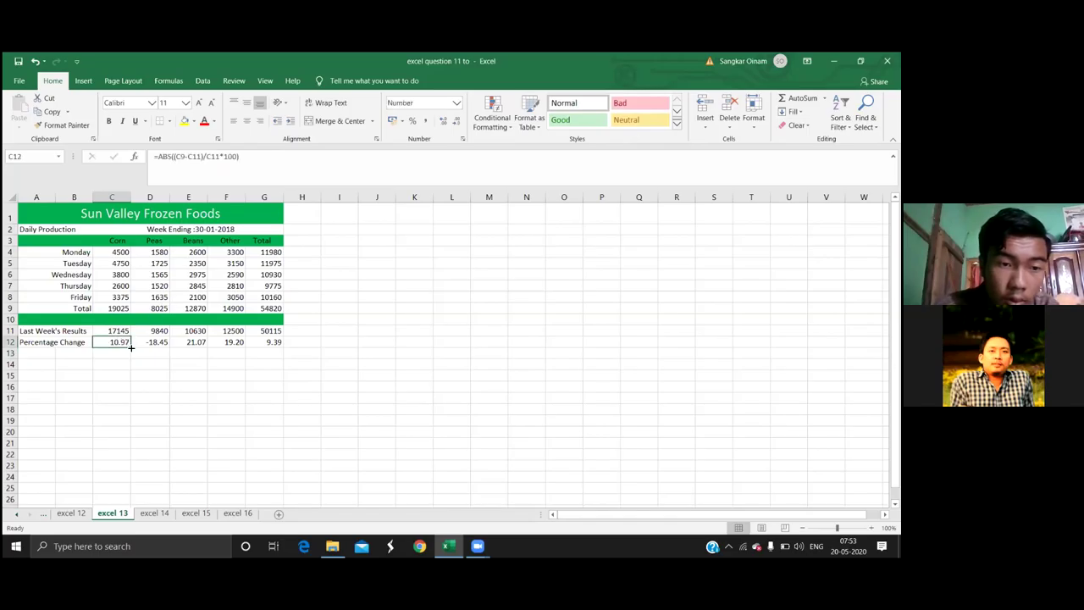
left_click_drag(196, 337, 267, 335)
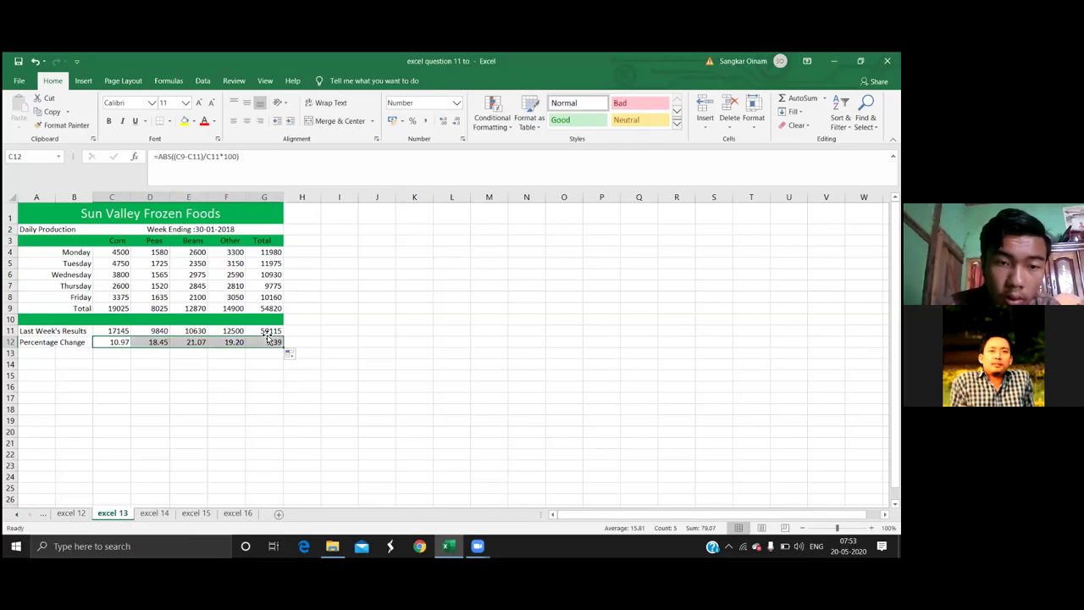
left_click(228, 360)
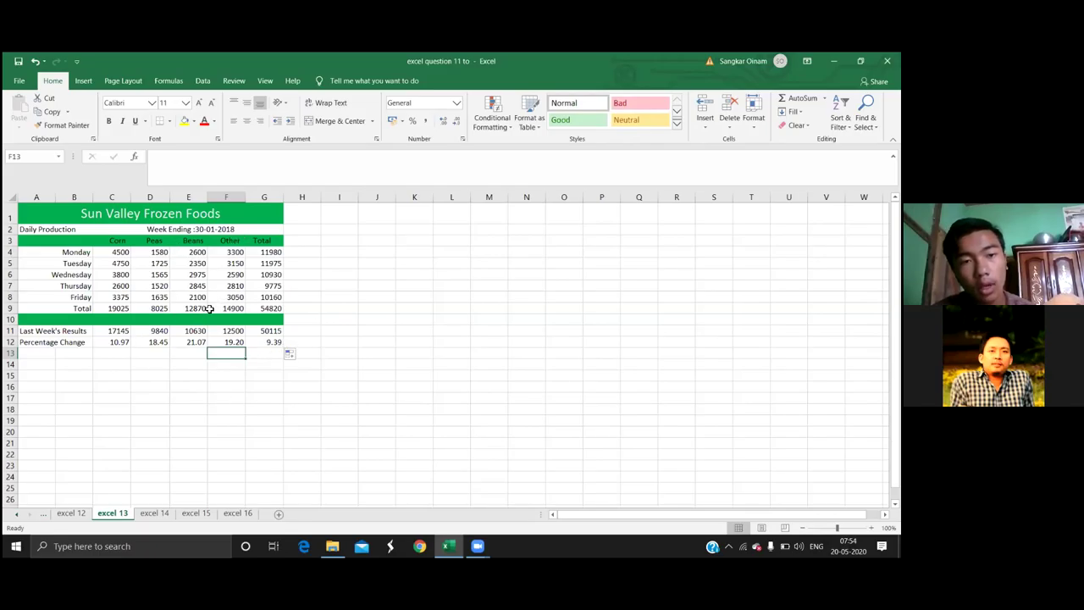
left_click(319, 376)
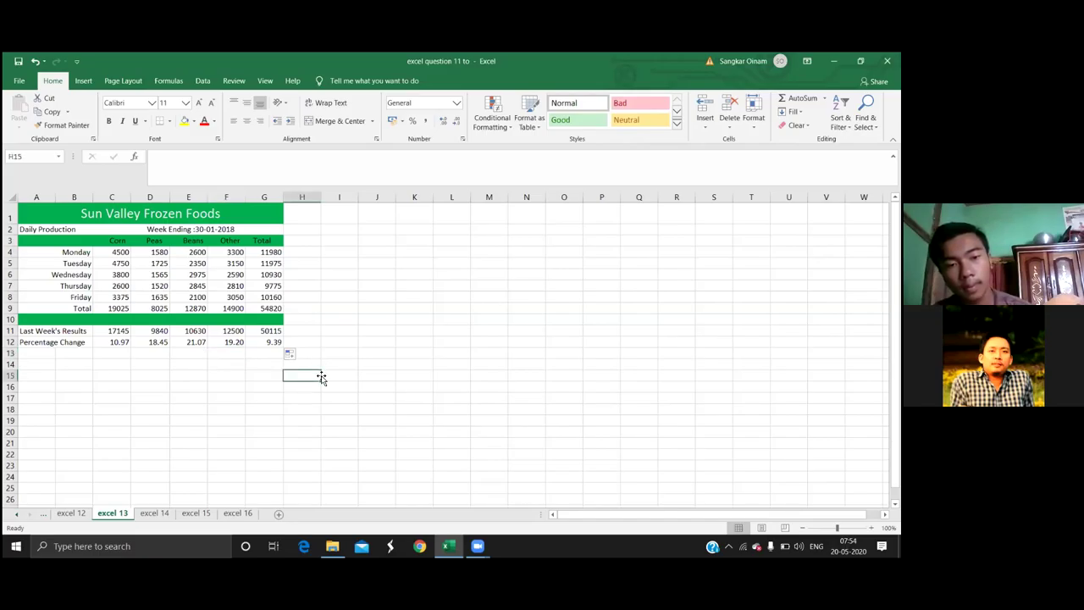
left_click(246, 385)
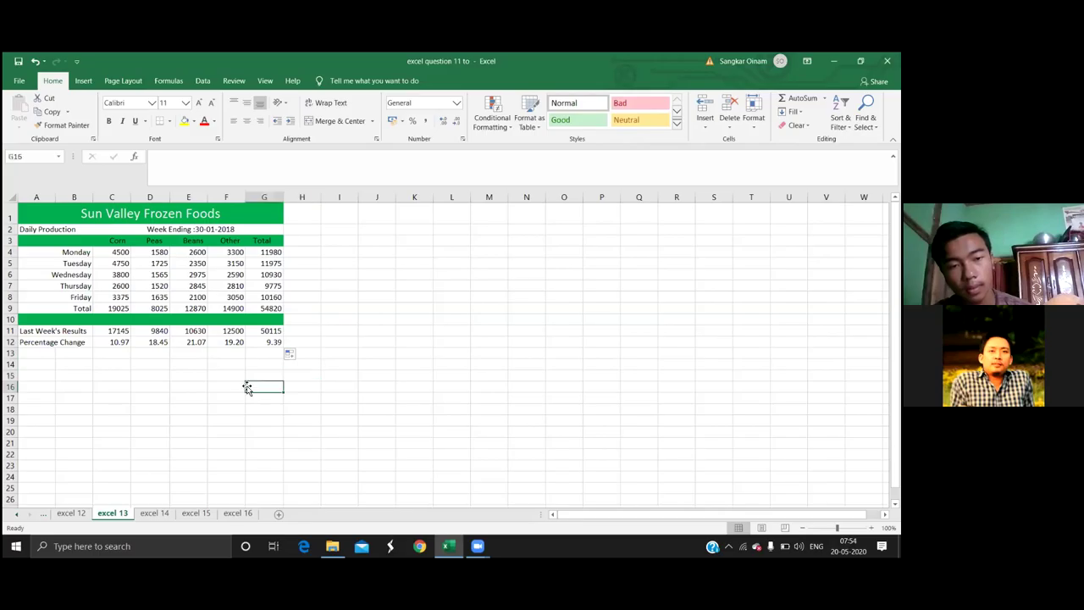
left_click(285, 375)
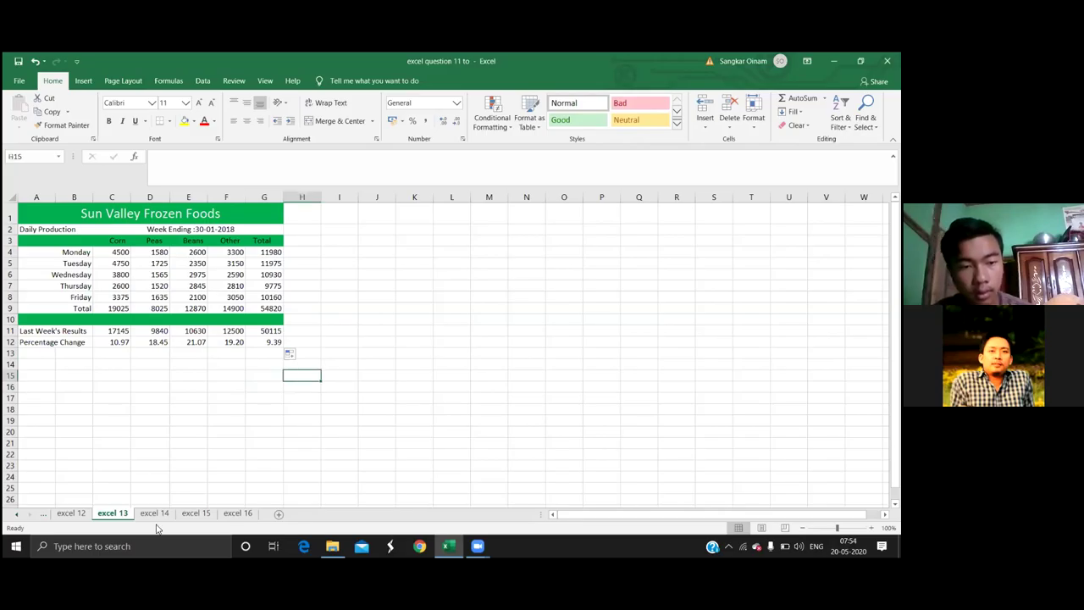